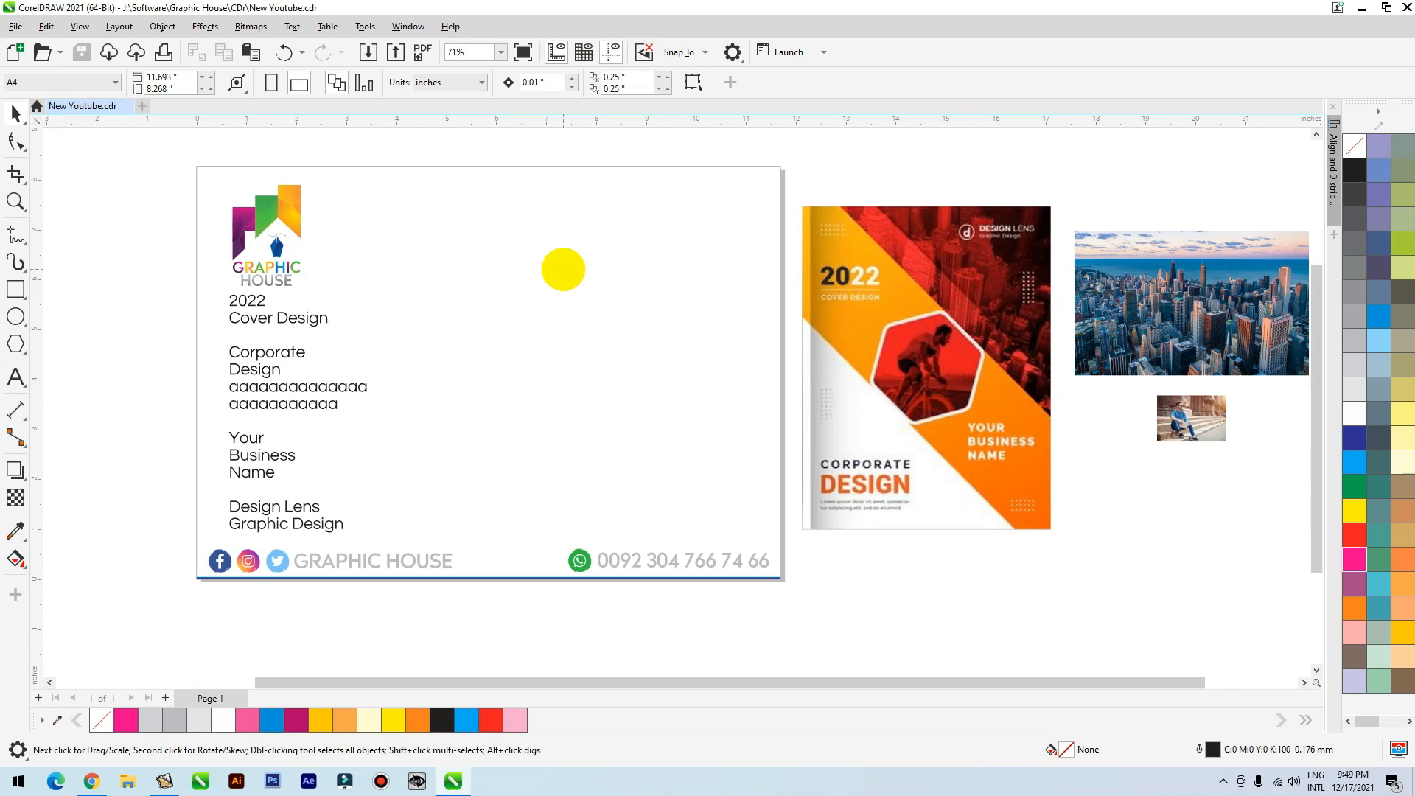
# Nudge the reference cover image into place between the page and the city photo
pyautogui.moveTo(917, 279); pyautogui.dragTo(913, 278)
pyautogui.moveTo(922, 366); pyautogui.dragTo(920, 363)
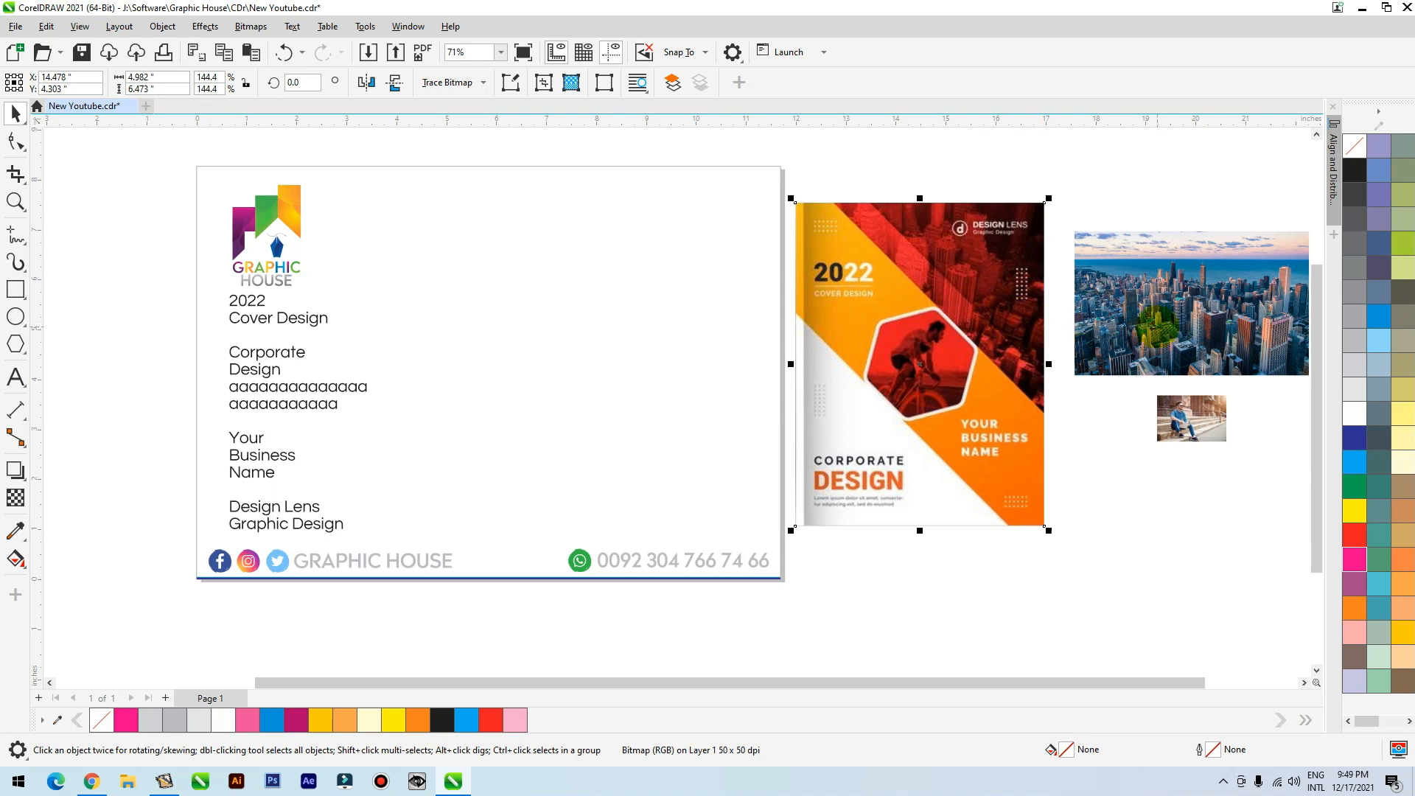
pyautogui.moveTo(965, 345); pyautogui.dragTo(980, 374)
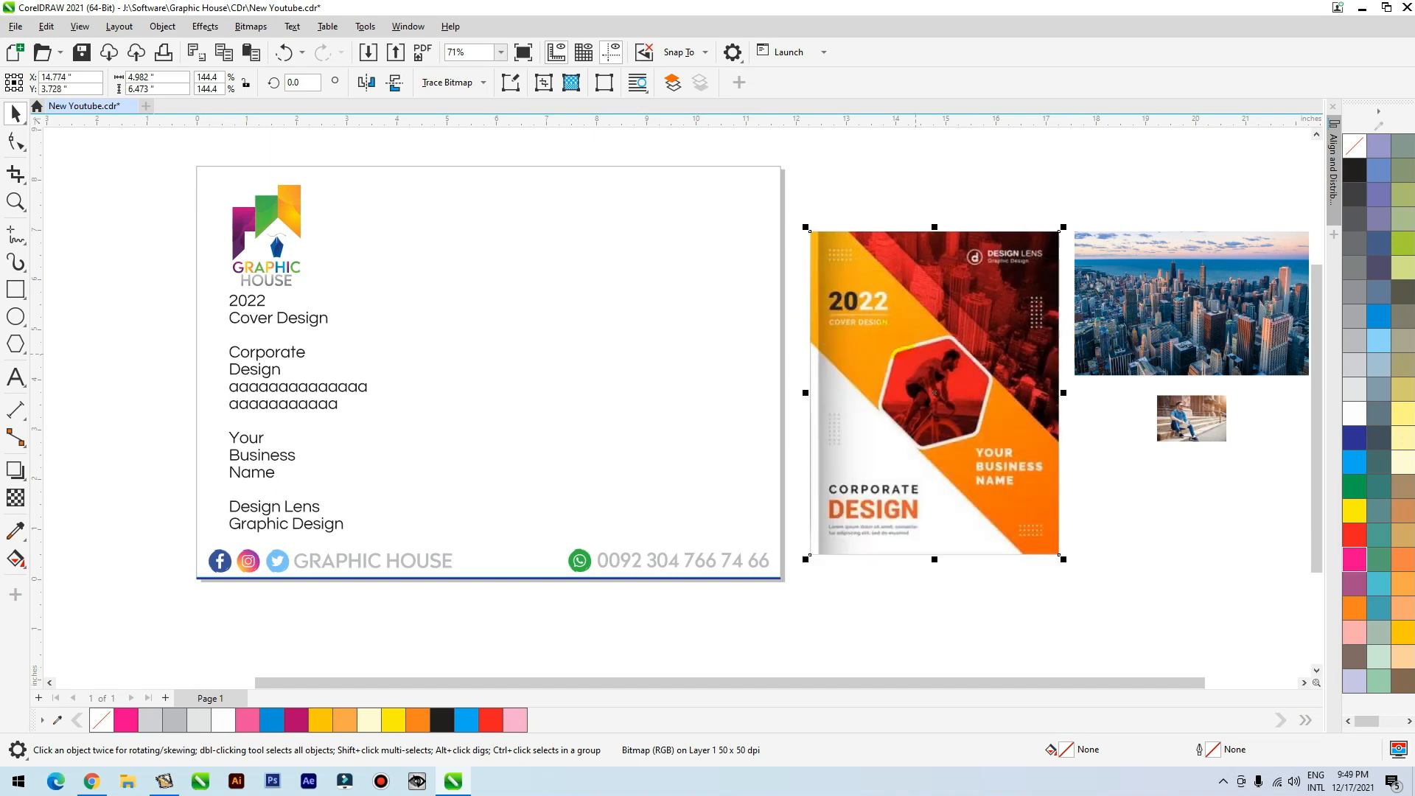
pyautogui.moveTo(894, 508); pyautogui.dragTo(888, 498)
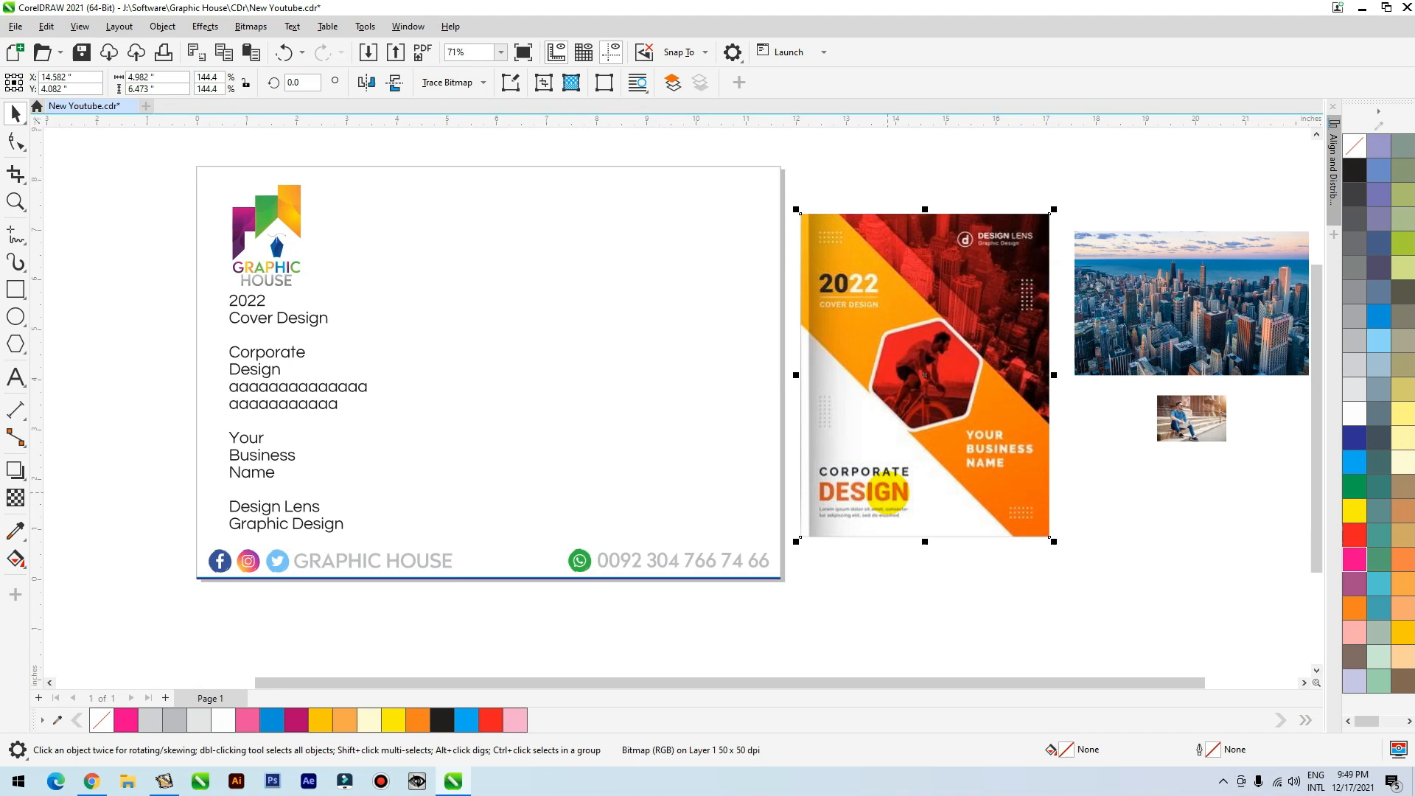
pyautogui.click(1135, 369)
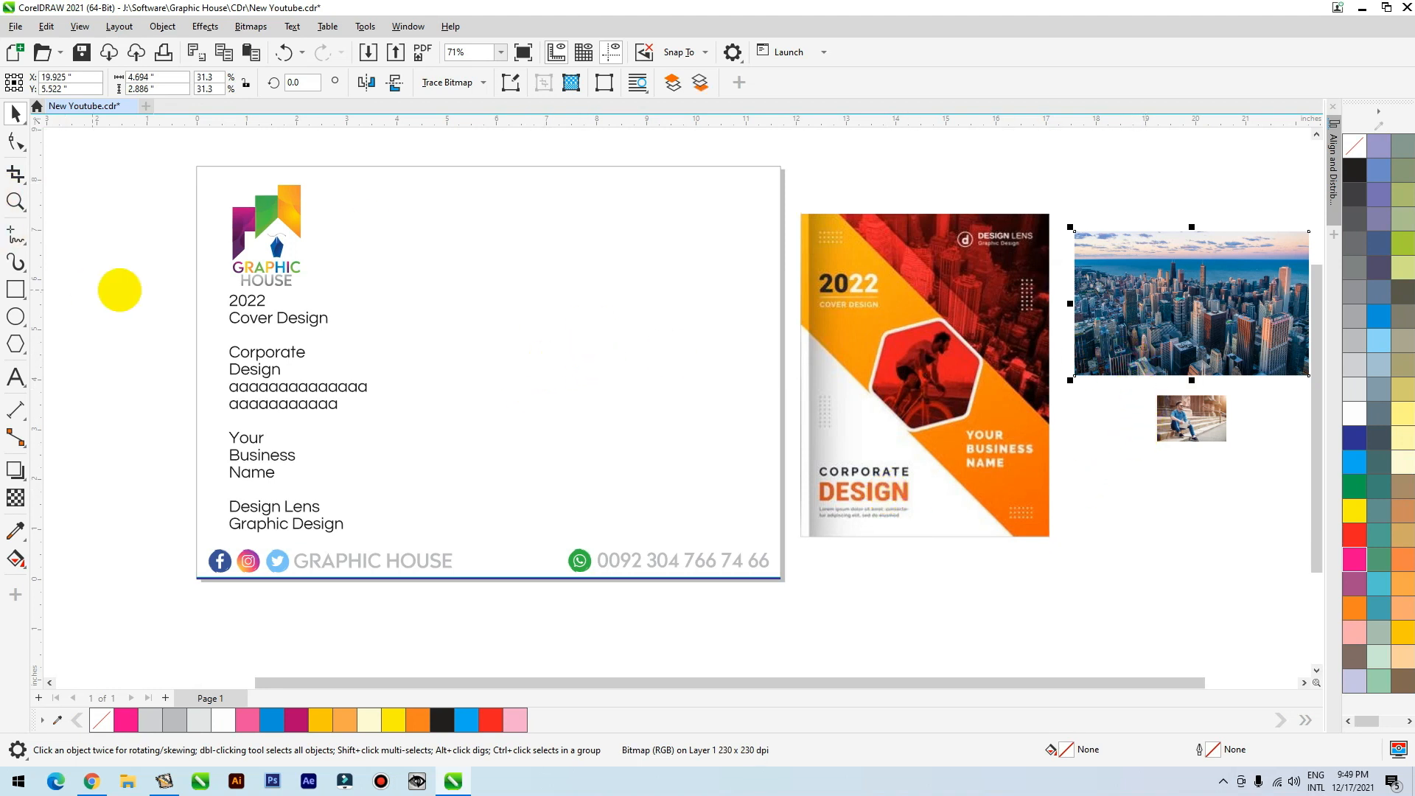
pyautogui.click(16, 289)
pyautogui.click(1050, 277)
pyautogui.moveTo(809, 214); pyautogui.dragTo(1053, 537)
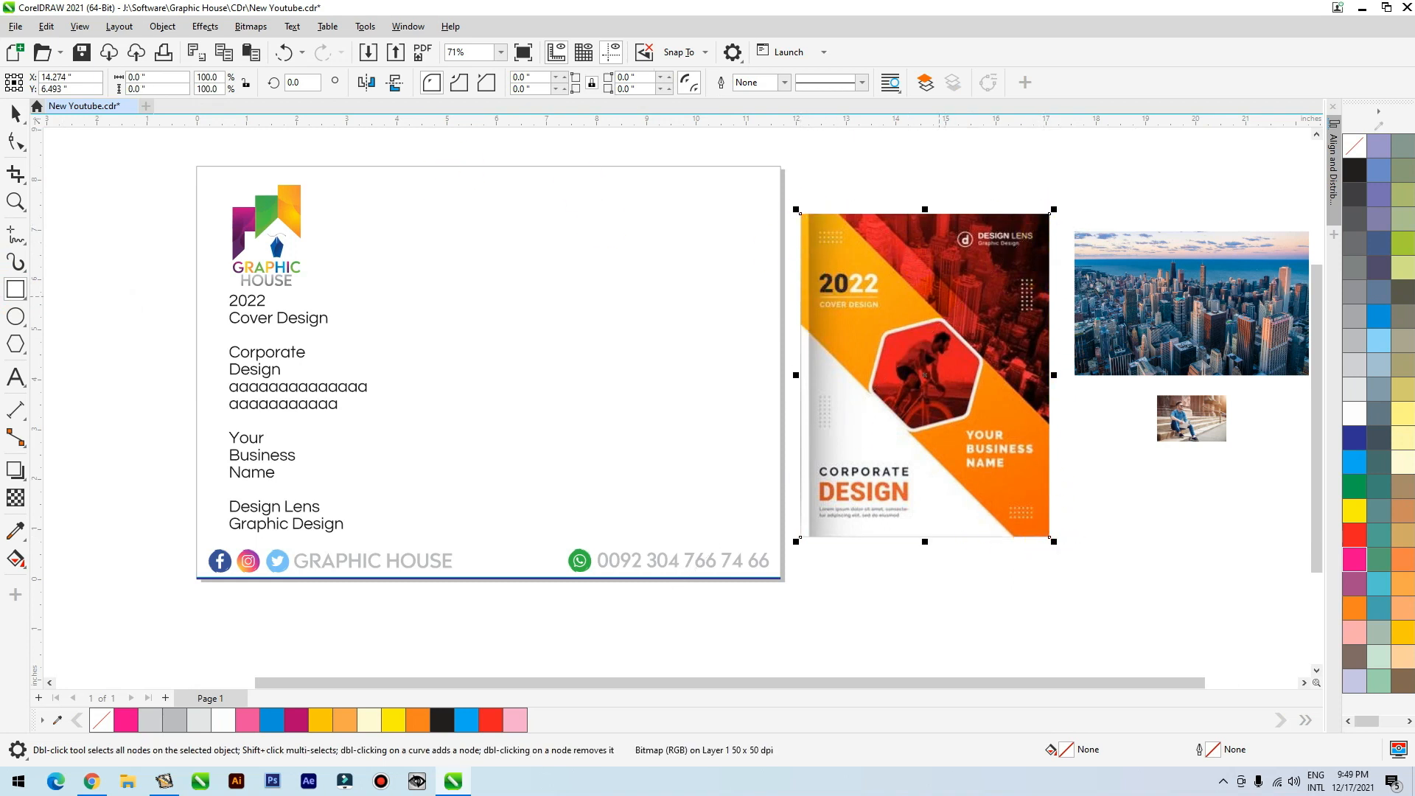
pyautogui.press('space')
pyautogui.moveTo(922, 312); pyautogui.dragTo(968, 415)
pyautogui.hotkey('ctrl', 'z')
pyautogui.moveTo(157, 77); pyautogui.dragTo(88, 78)
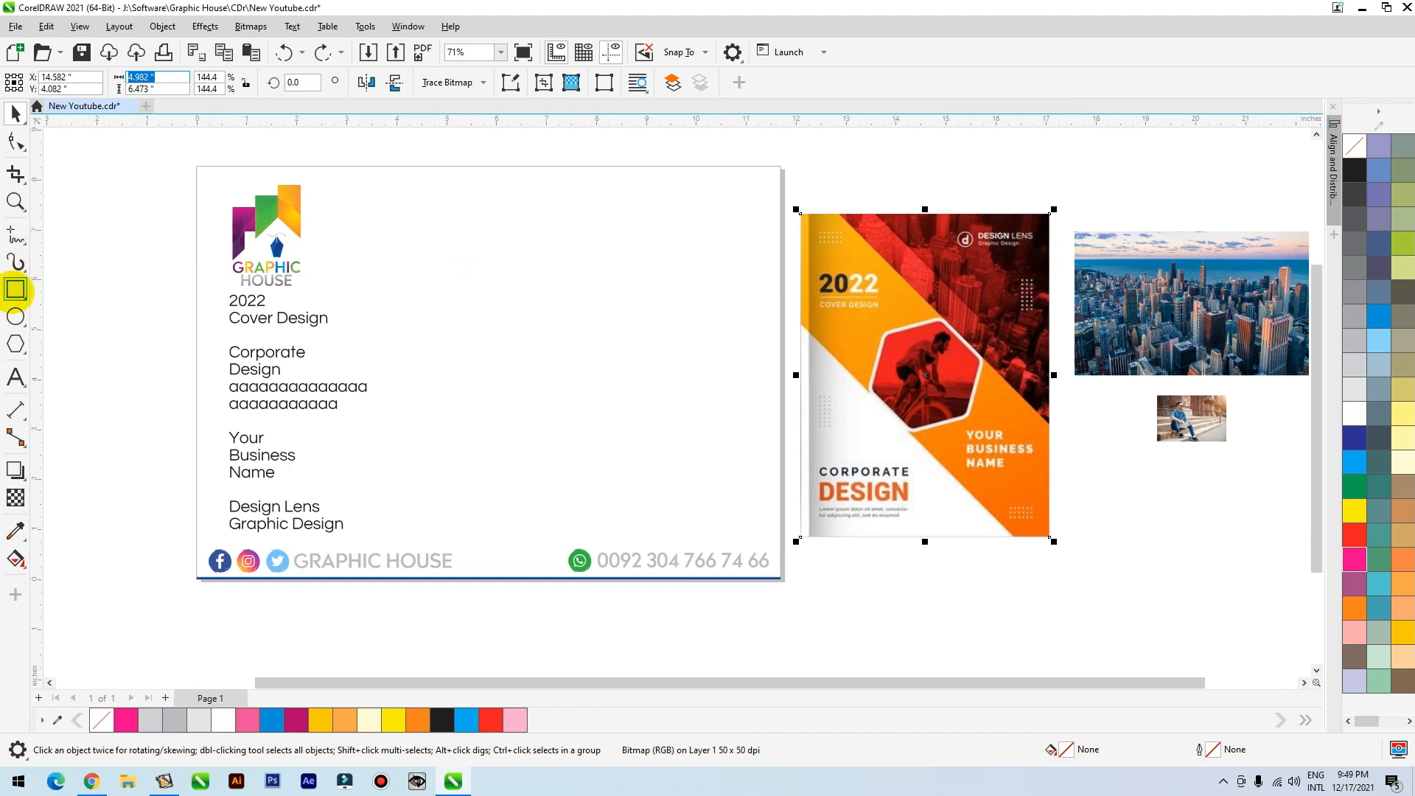
# Draw a rectangle on the page beside the text list and set its size to 5 by 6.5 inches
pyautogui.click(15, 289)
pyautogui.moveTo(479, 199); pyautogui.dragTo(597, 405)
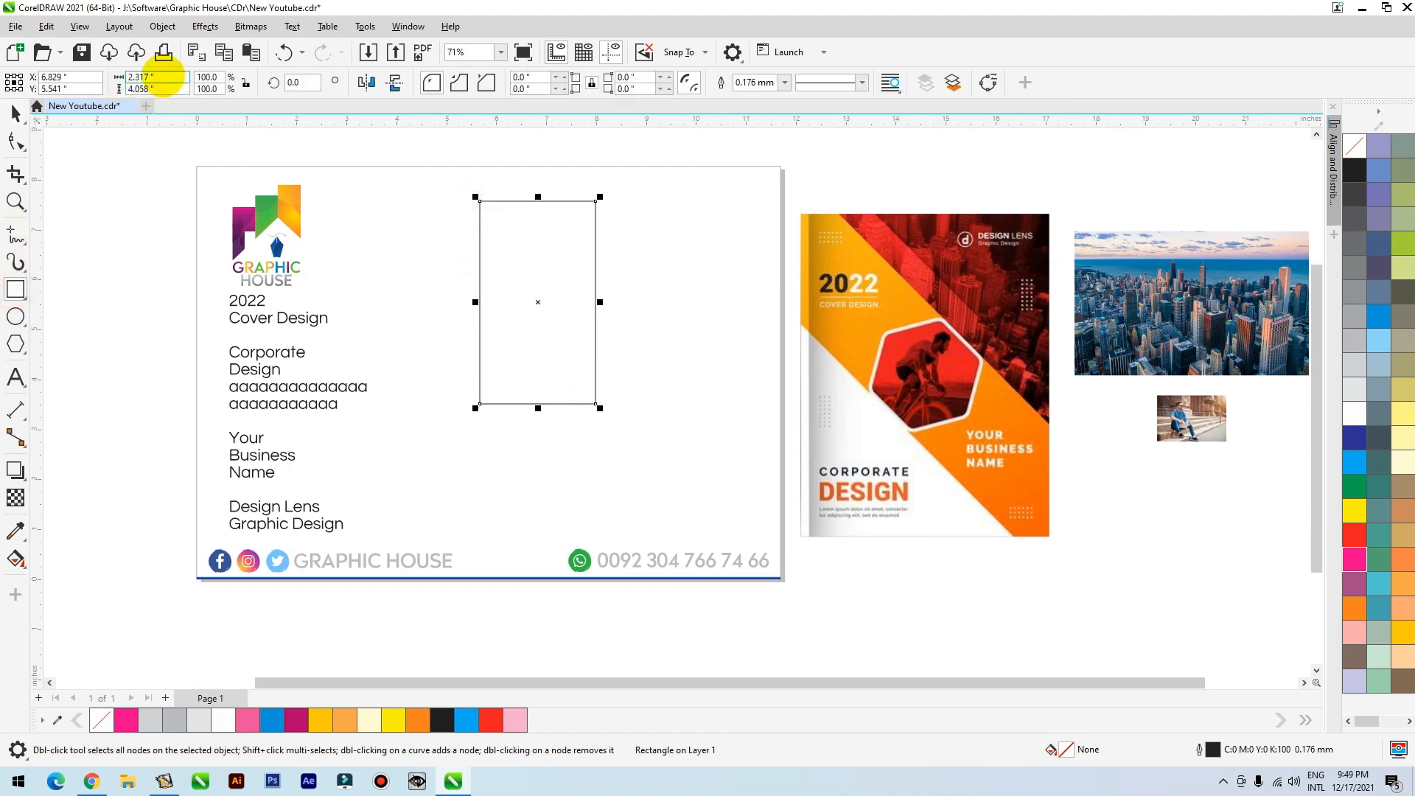
pyautogui.press('Return')
pyautogui.press('space')
# Fill the rectangle with yellow and move it fully inside the page, above the footer line
pyautogui.click(1353, 415)
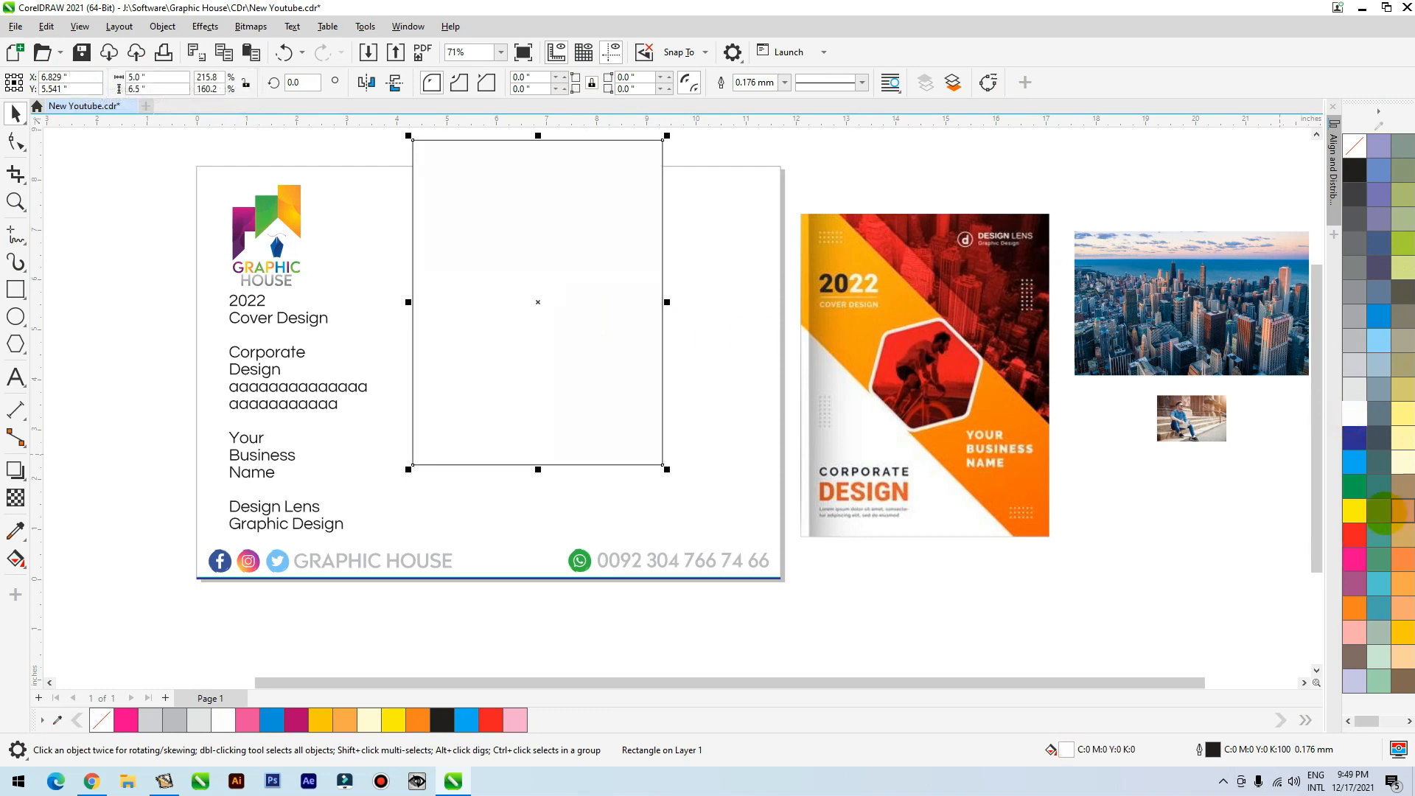
pyautogui.click(1353, 510)
pyautogui.moveTo(471, 244); pyautogui.dragTo(535, 324)
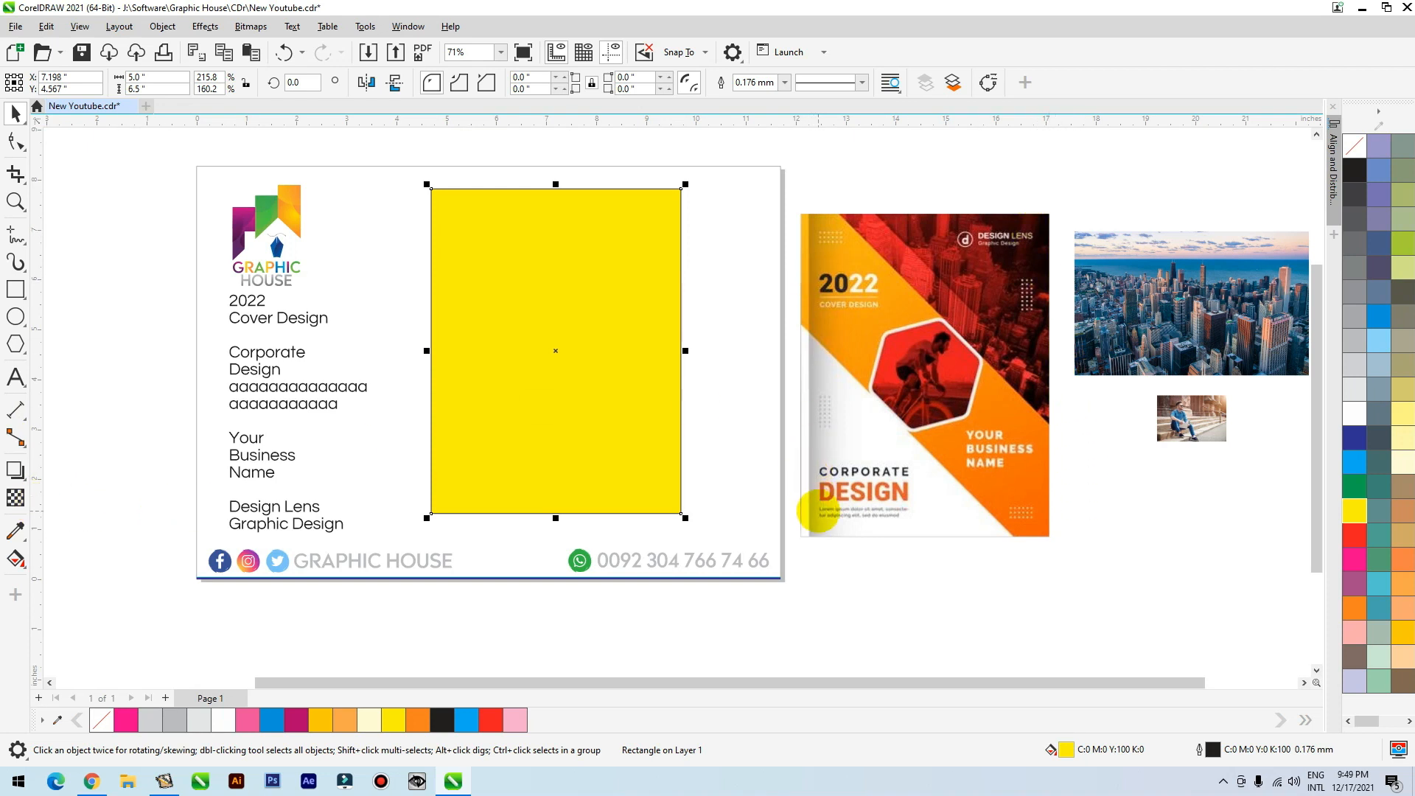
# Place two vertical guidelines on the reference cover, along the left and right margins of its text
pyautogui.moveTo(37, 443); pyautogui.dragTo(818, 497)
pyautogui.moveTo(38, 385); pyautogui.dragTo(1061, 270)
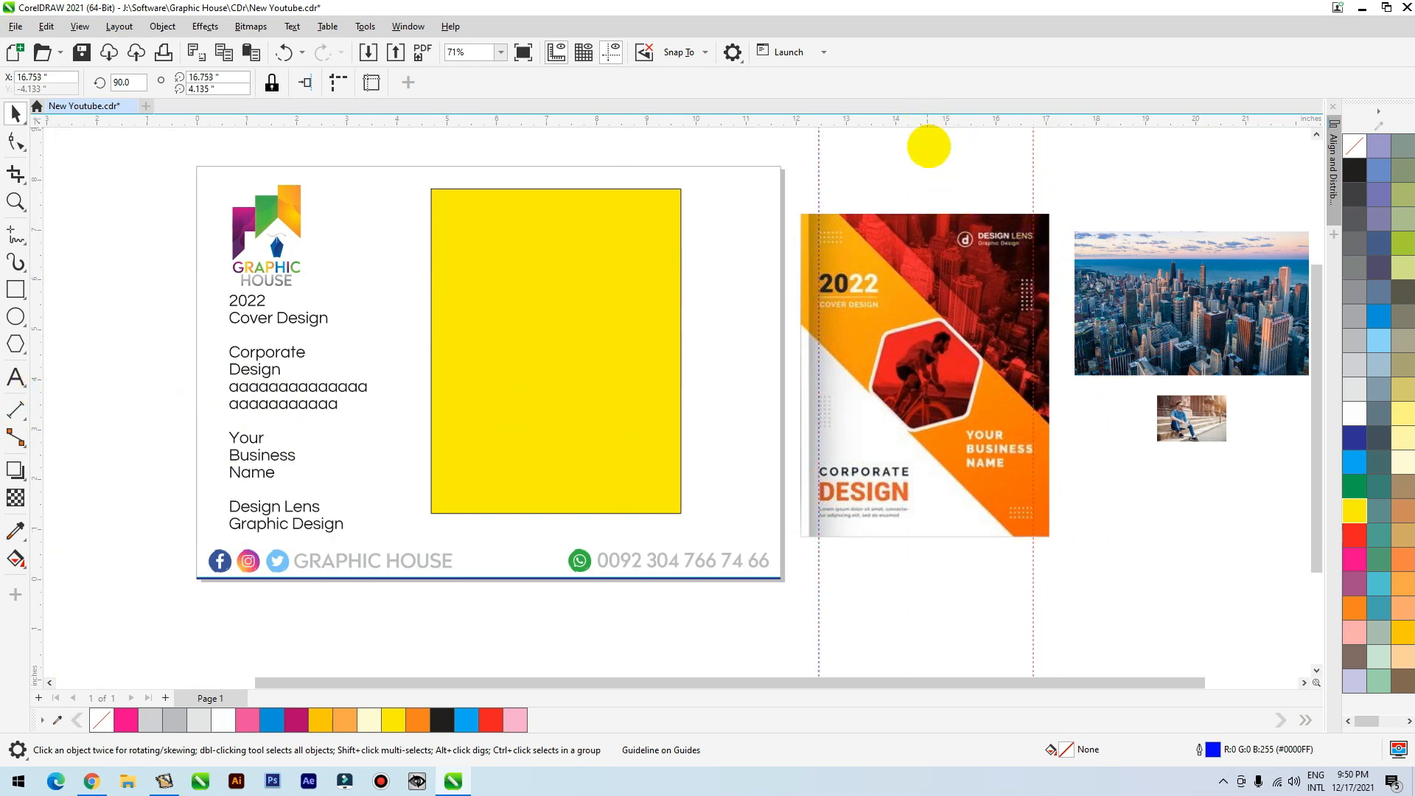
# Add a one-step inside contour to the yellow rectangle with an offset of about 0.323 inches
pyautogui.click(523, 326)
pyautogui.click(14, 470)
pyautogui.click(59, 489)
pyautogui.moveTo(433, 292); pyautogui.dragTo(442, 277)
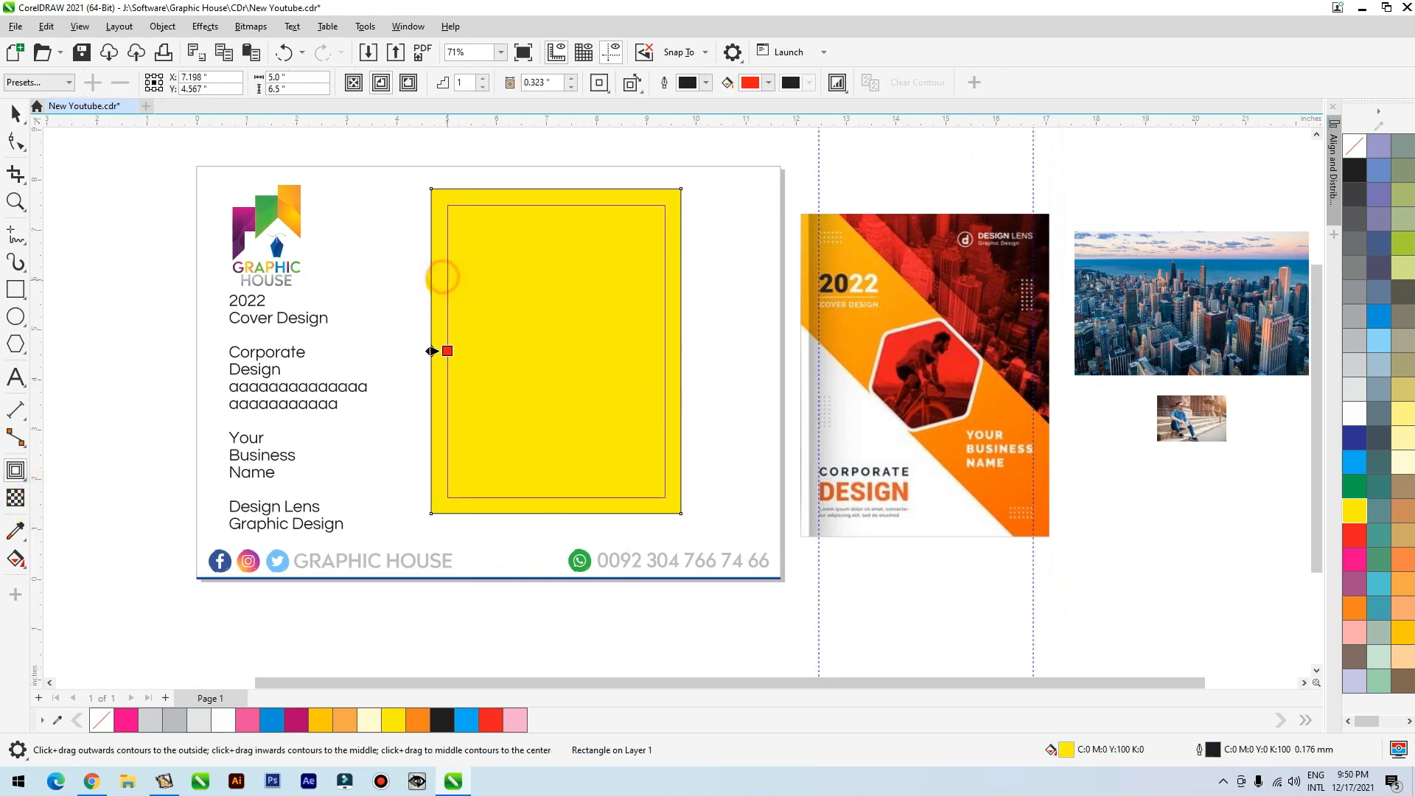
pyautogui.moveTo(432, 351); pyautogui.dragTo(435, 351)
pyautogui.click(13, 114)
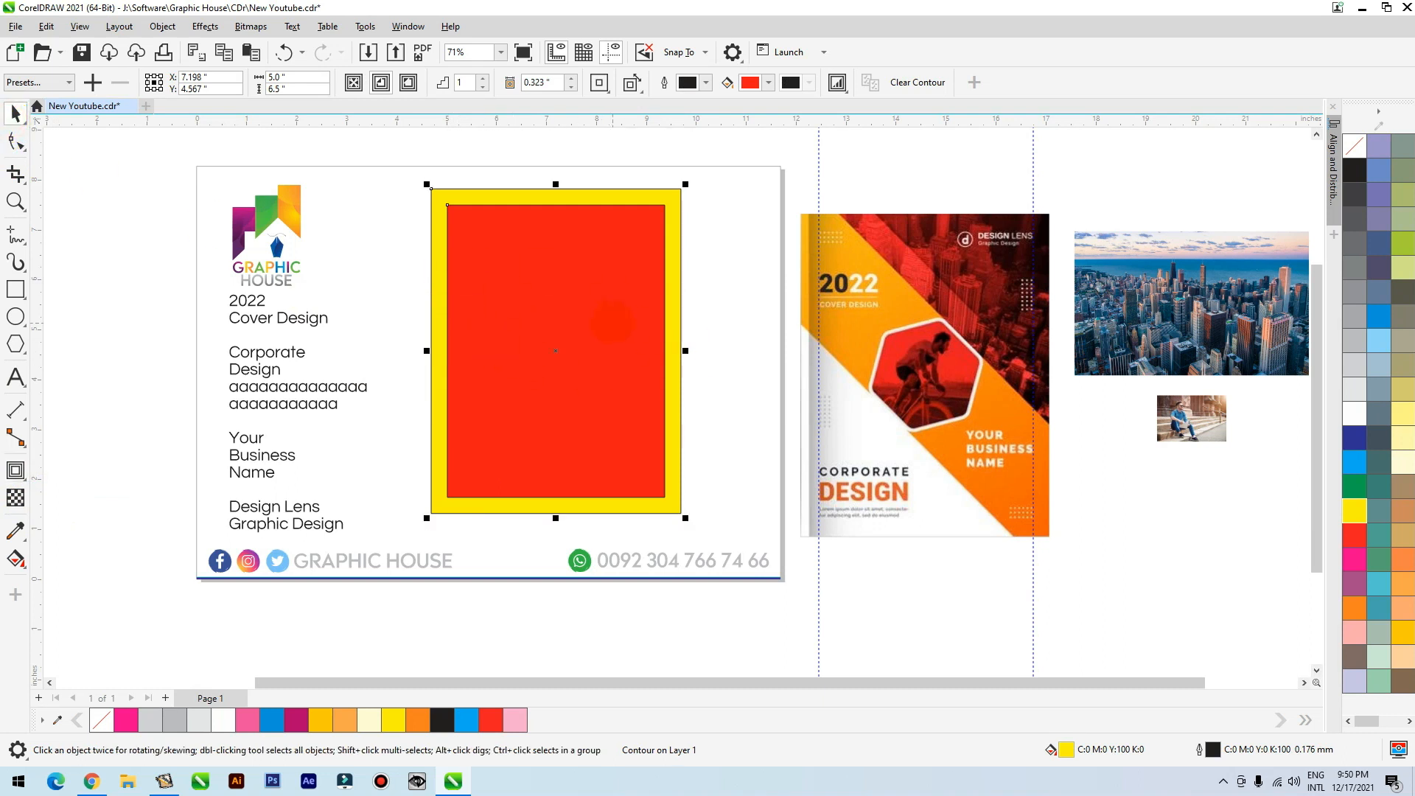
# Break the contour apart from the rectangle and remove the inner rectangle's fill
pyautogui.hotkey('ctrl', 'k')
pyautogui.click(757, 231)
pyautogui.click(495, 358)
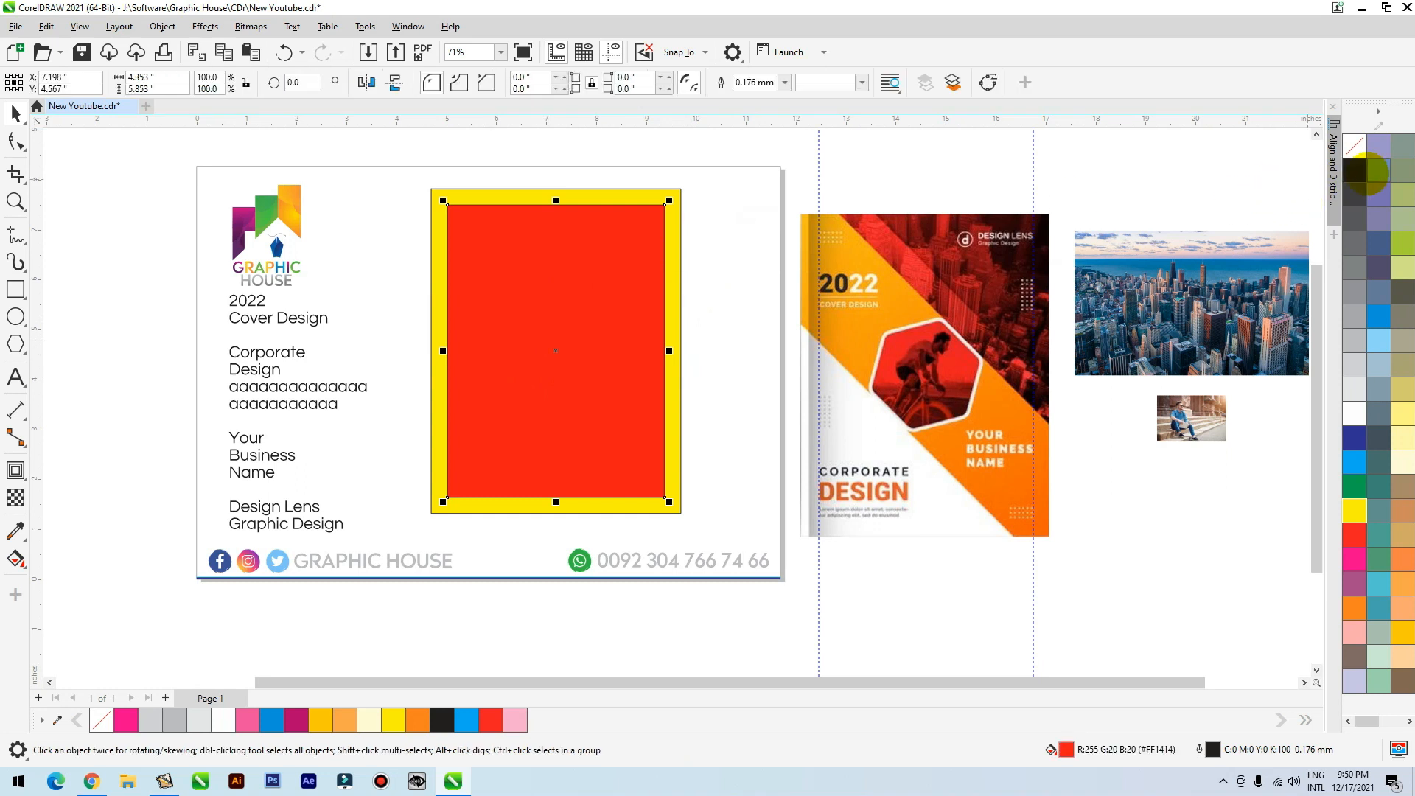
pyautogui.click(1355, 146)
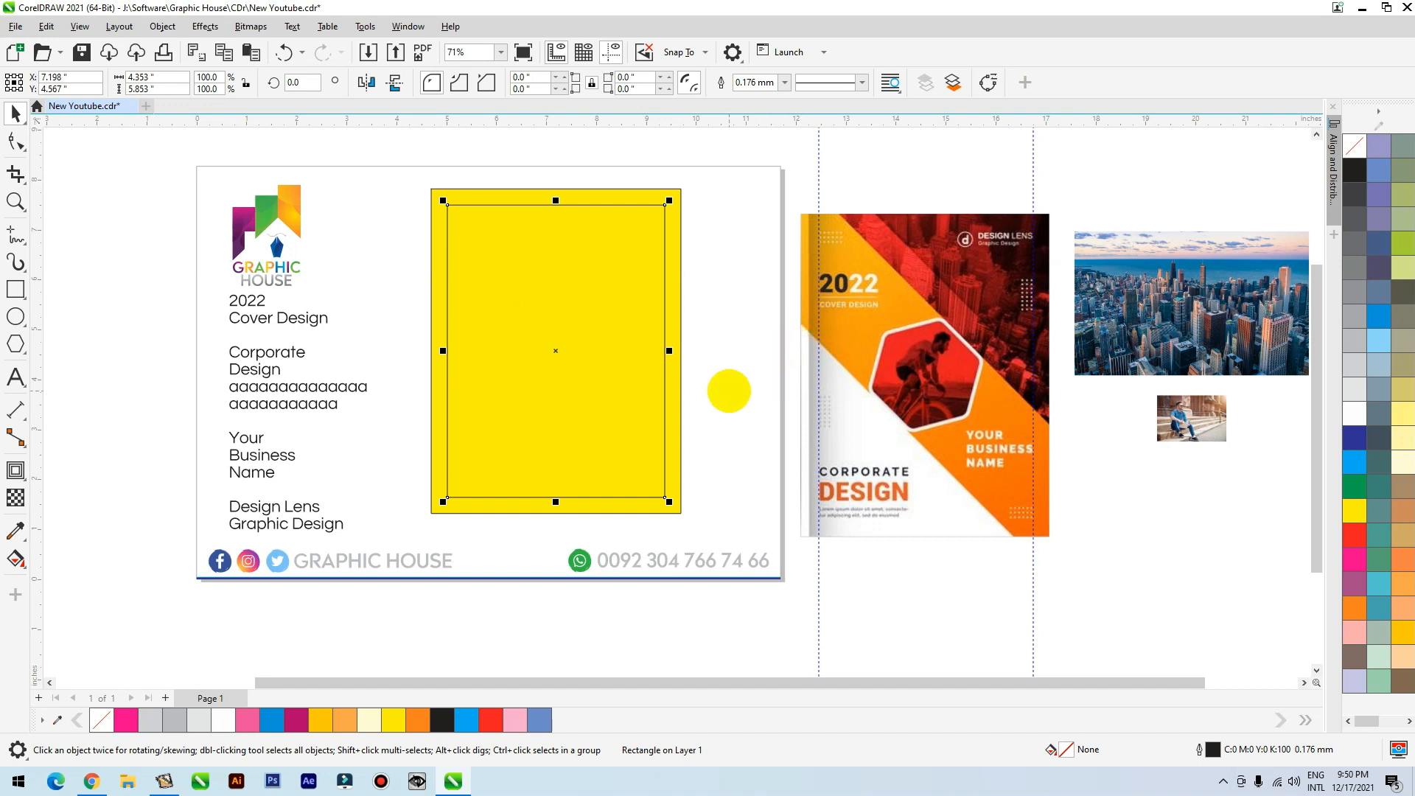
# Fill the outer rectangle with white
pyautogui.click(717, 304)
pyautogui.click(680, 247)
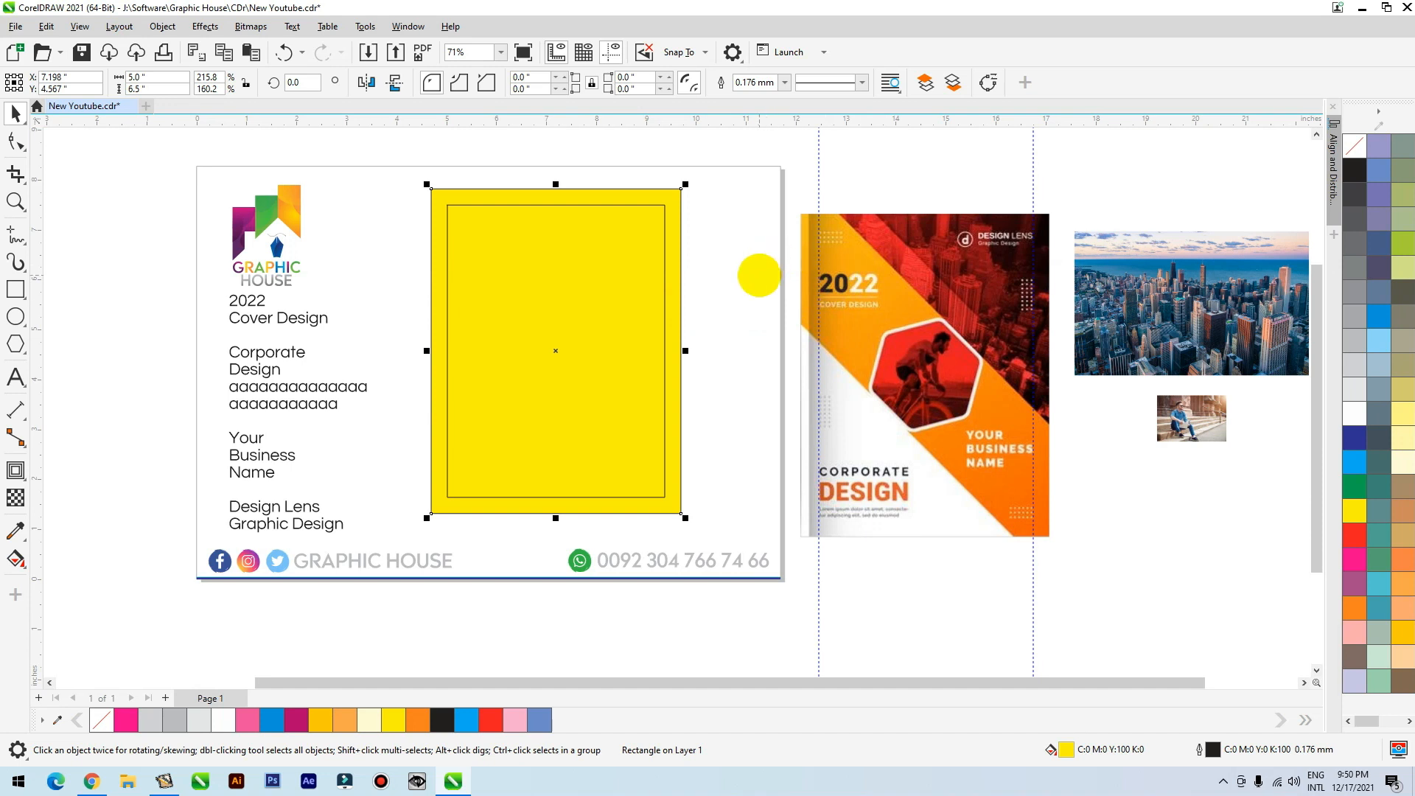
pyautogui.click(1354, 413)
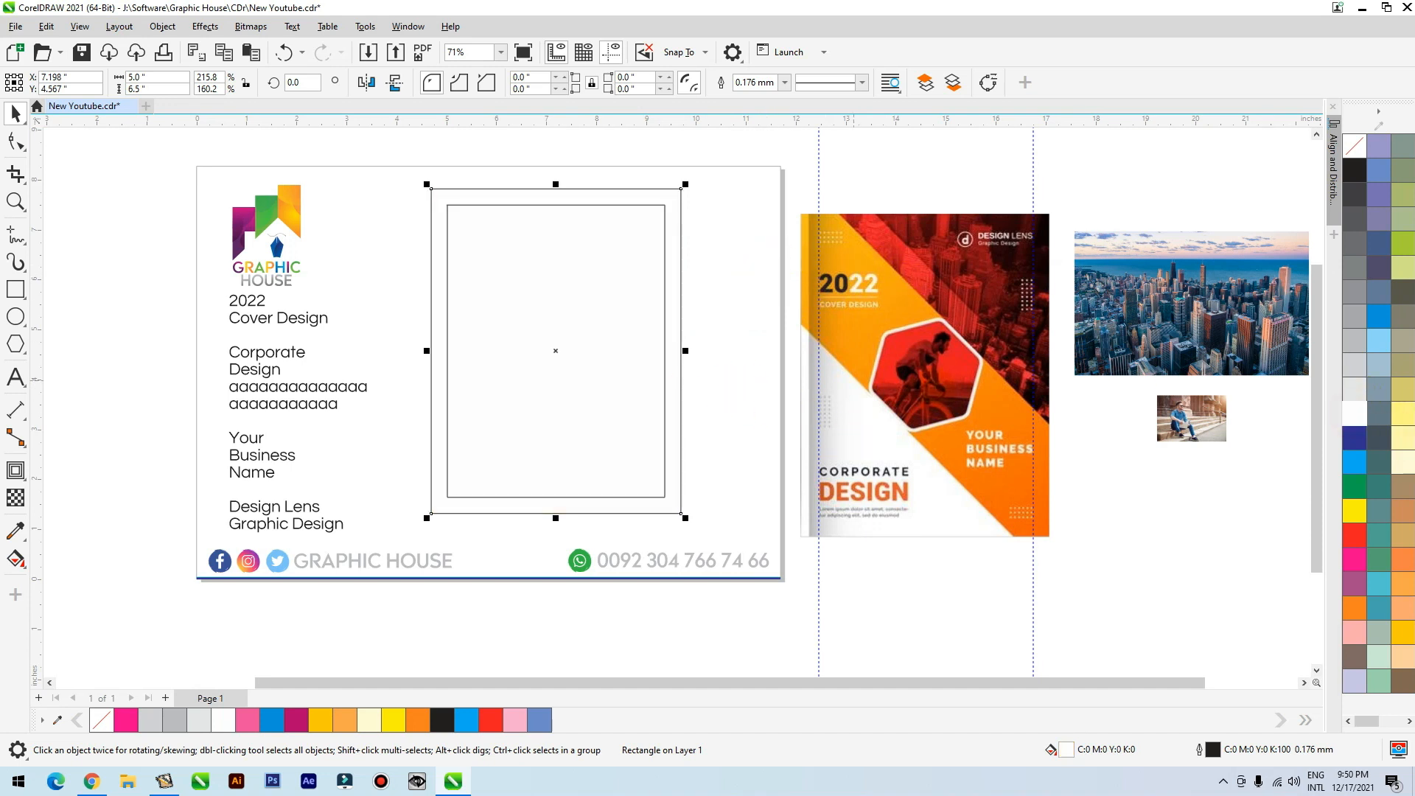
# Draw a square about 2.56 inches wide over the reference cover's orange band and rotate it to about 316.7 degrees
pyautogui.click(15, 289)
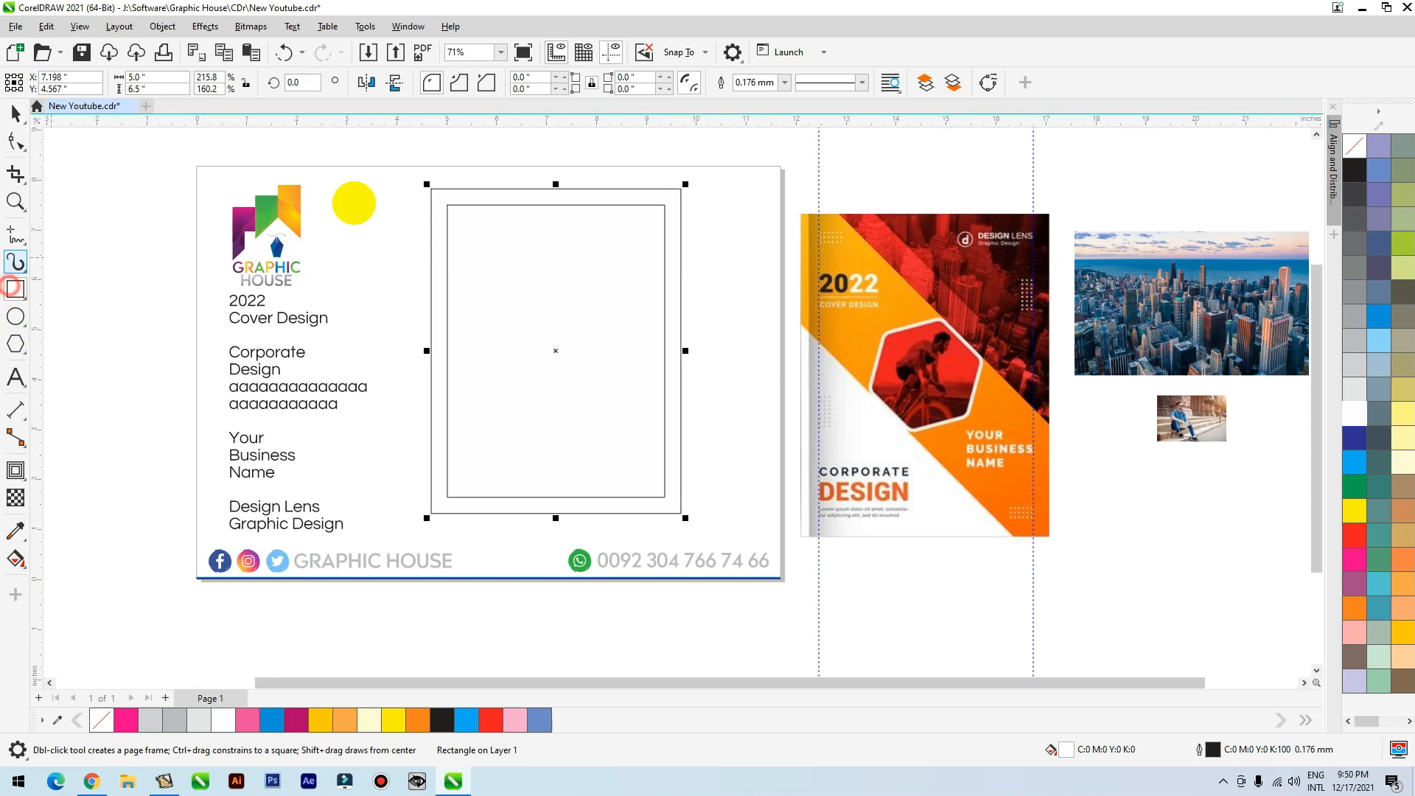
pyautogui.press('F2')
pyautogui.moveTo(787, 259); pyautogui.dragTo(1101, 551)
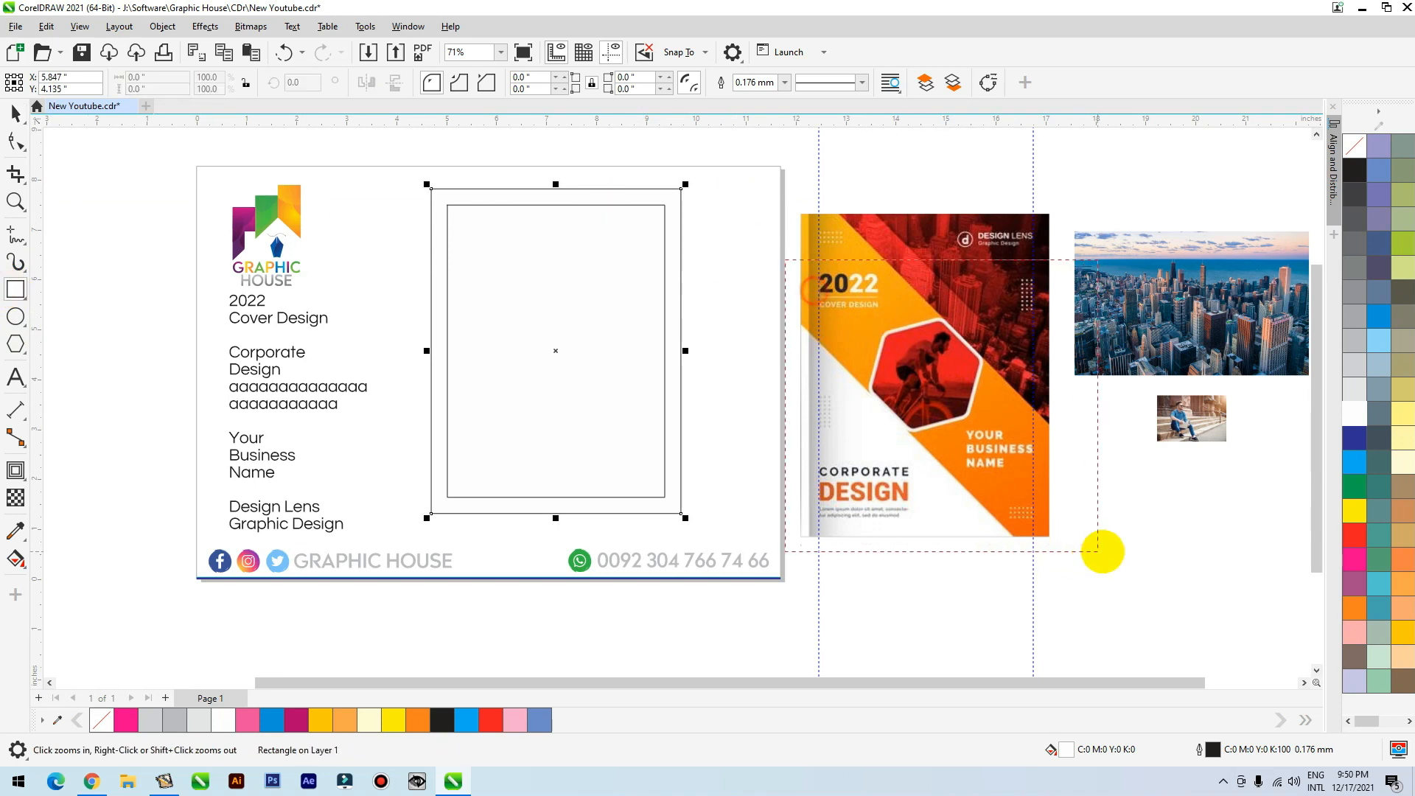
pyautogui.moveTo(647, 341); pyautogui.dragTo(817, 512)
pyautogui.press('space')
pyautogui.click(818, 445)
pyautogui.moveTo(827, 337); pyautogui.dragTo(836, 407)
pyautogui.hotkey('ctrl', 'z')
pyautogui.click(834, 402)
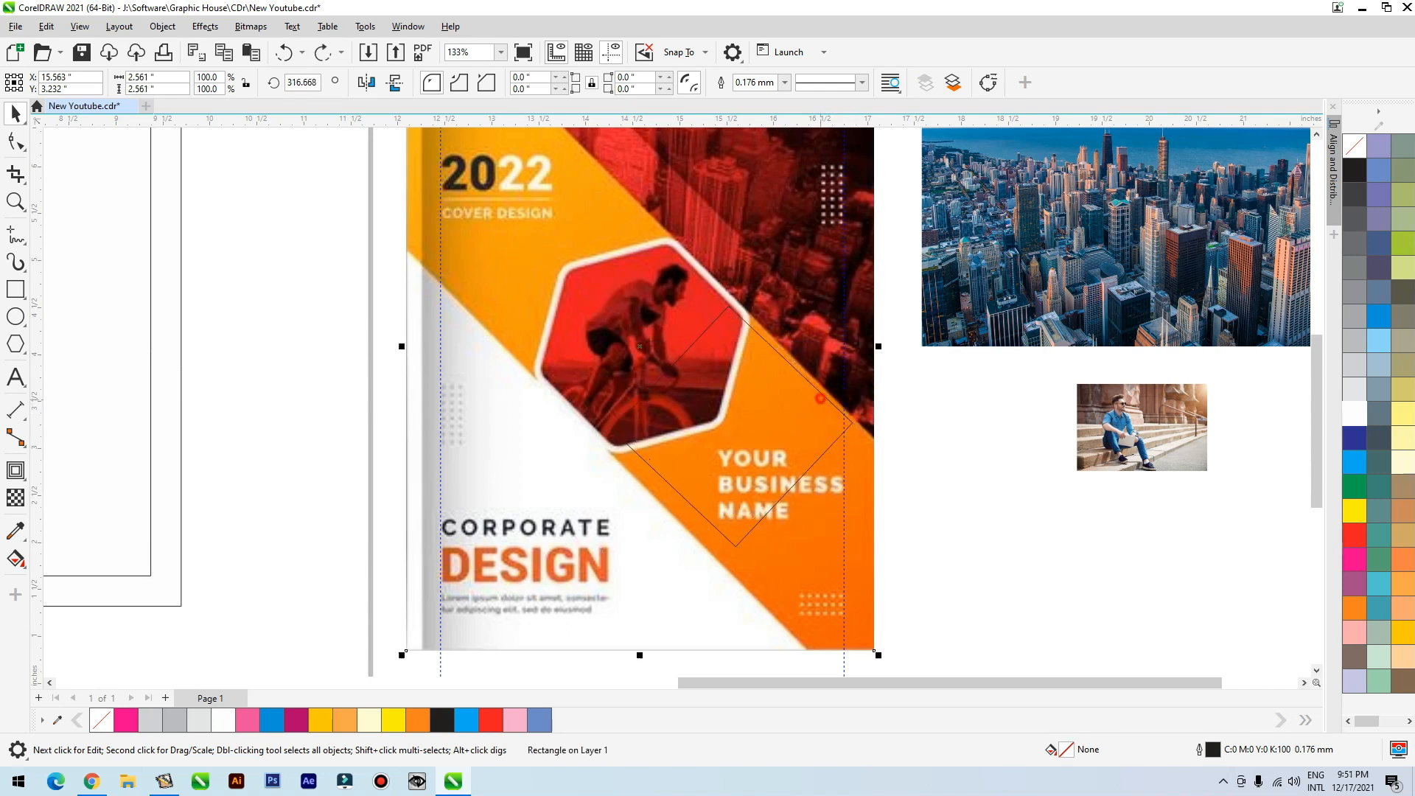
# Move and scale the rotated square to about 2.97 inches so its sides match the orange band's edges
pyautogui.moveTo(819, 398); pyautogui.dragTo(814, 418)
pyautogui.moveTo(851, 324); pyautogui.dragTo(873, 301)
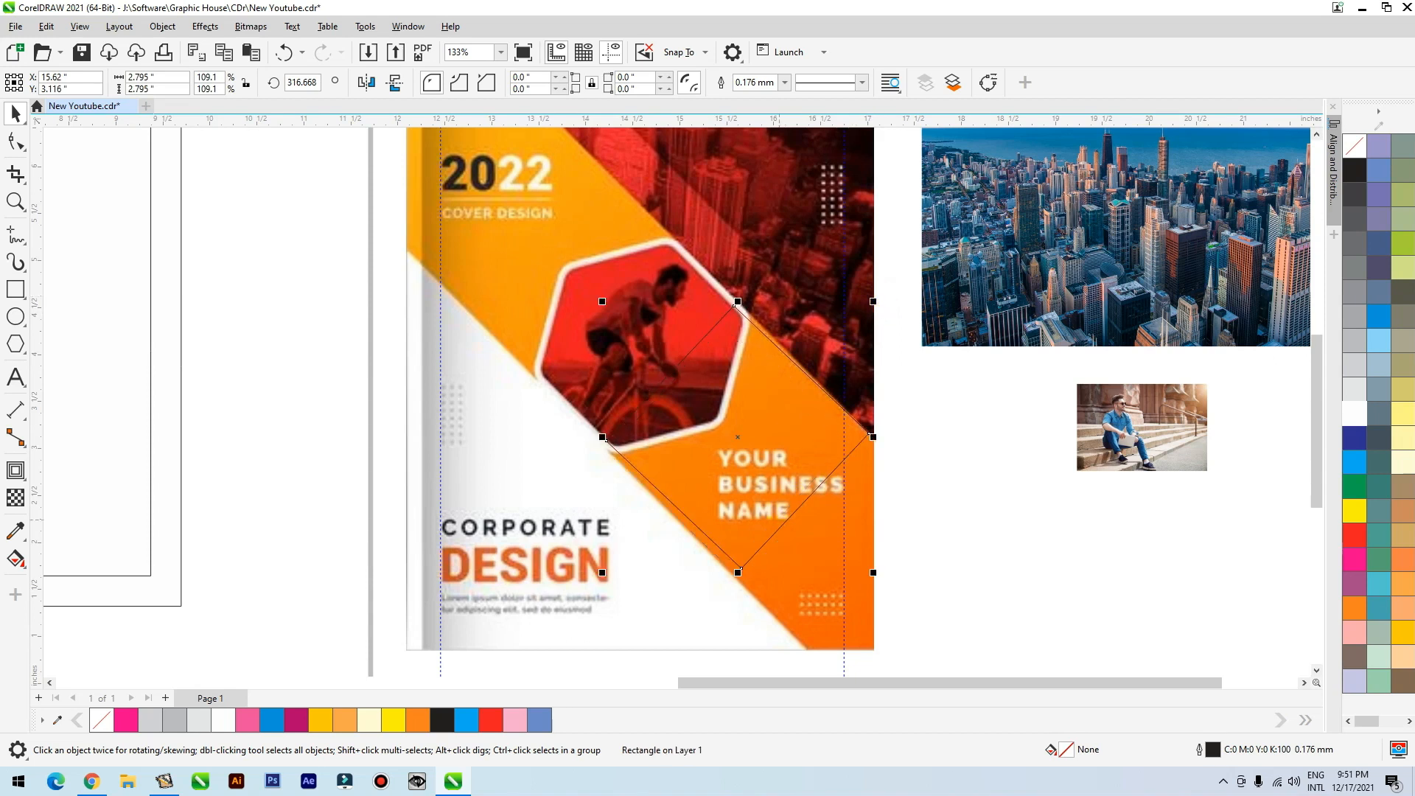
pyautogui.click(736, 572)
pyautogui.moveTo(874, 571); pyautogui.dragTo(897, 596)
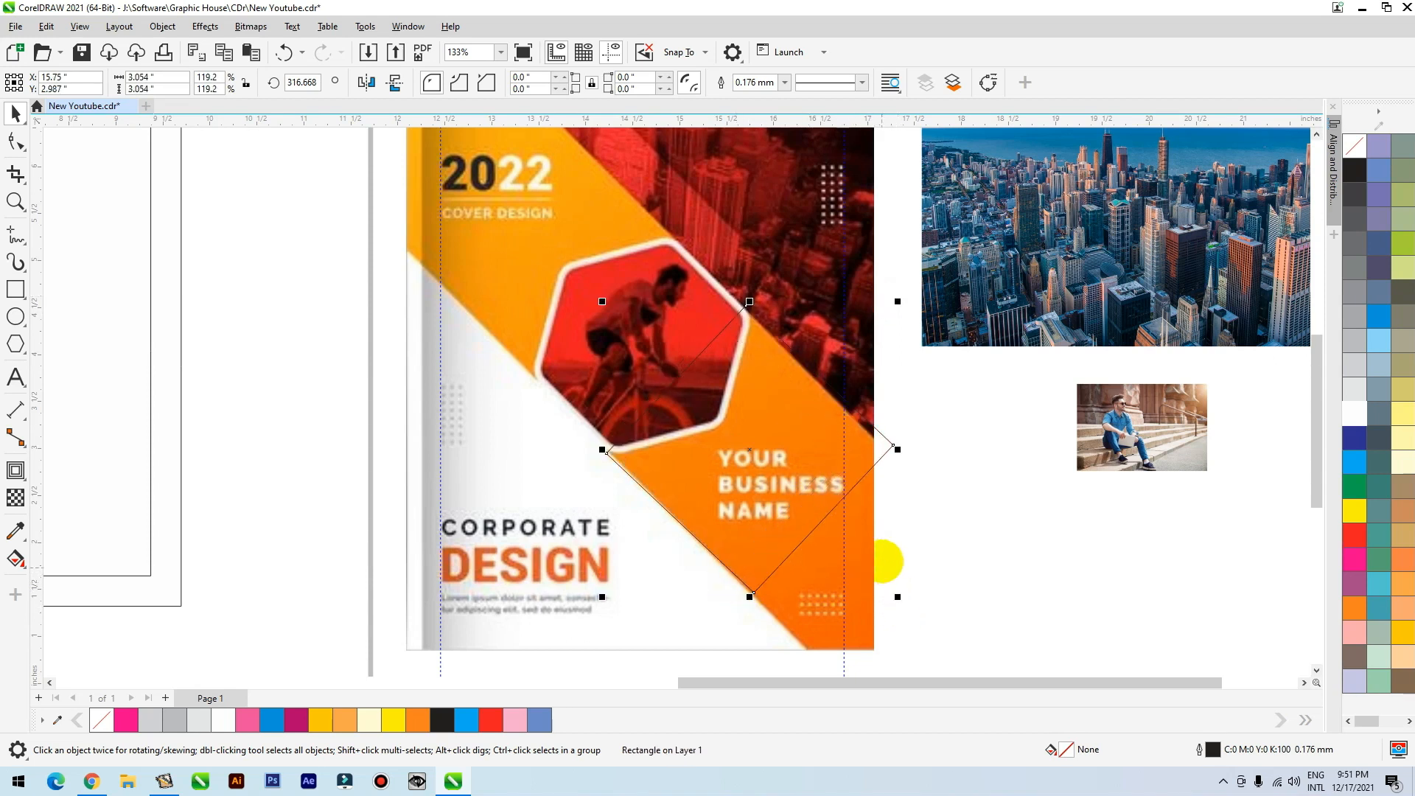
pyautogui.moveTo(871, 469); pyautogui.dragTo(875, 463)
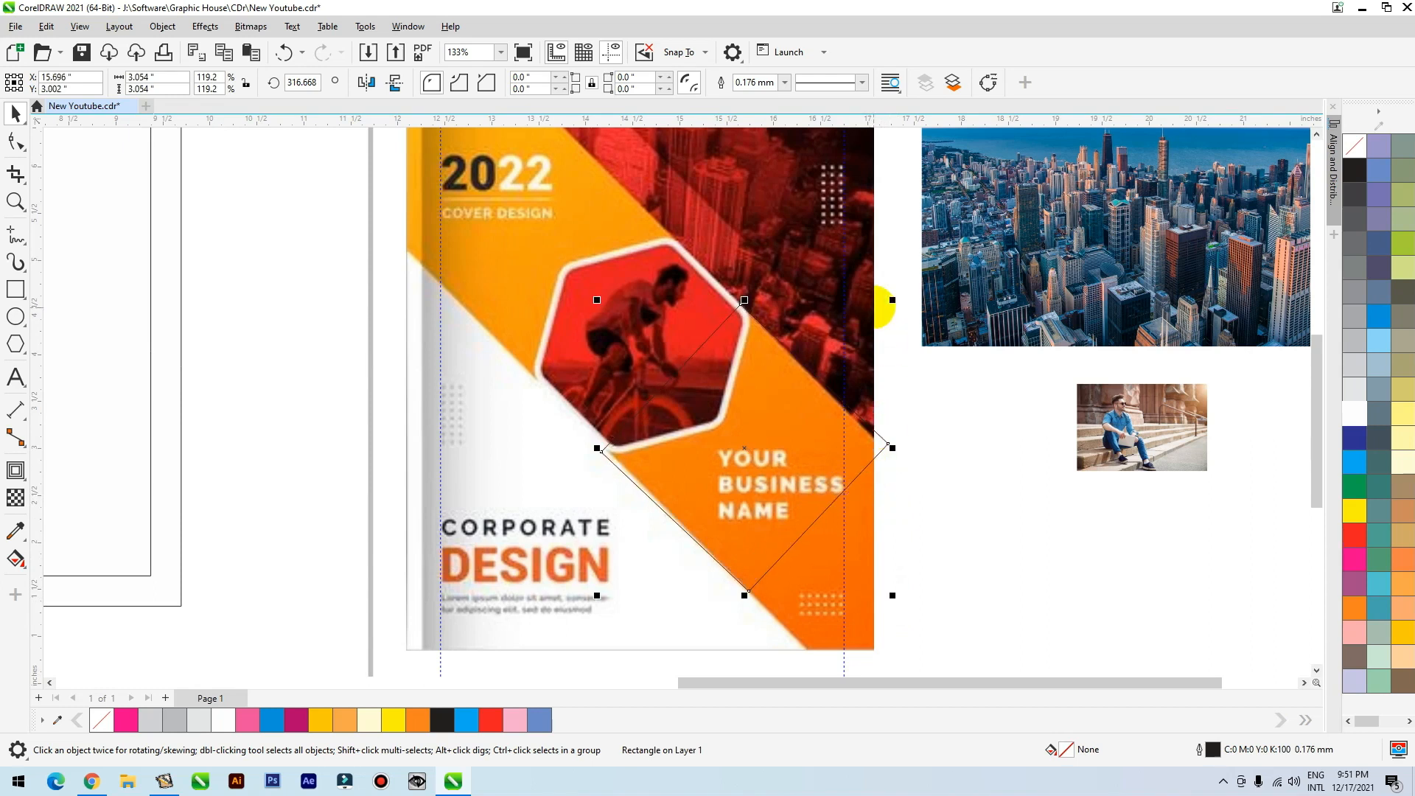
pyautogui.moveTo(893, 300); pyautogui.dragTo(888, 304)
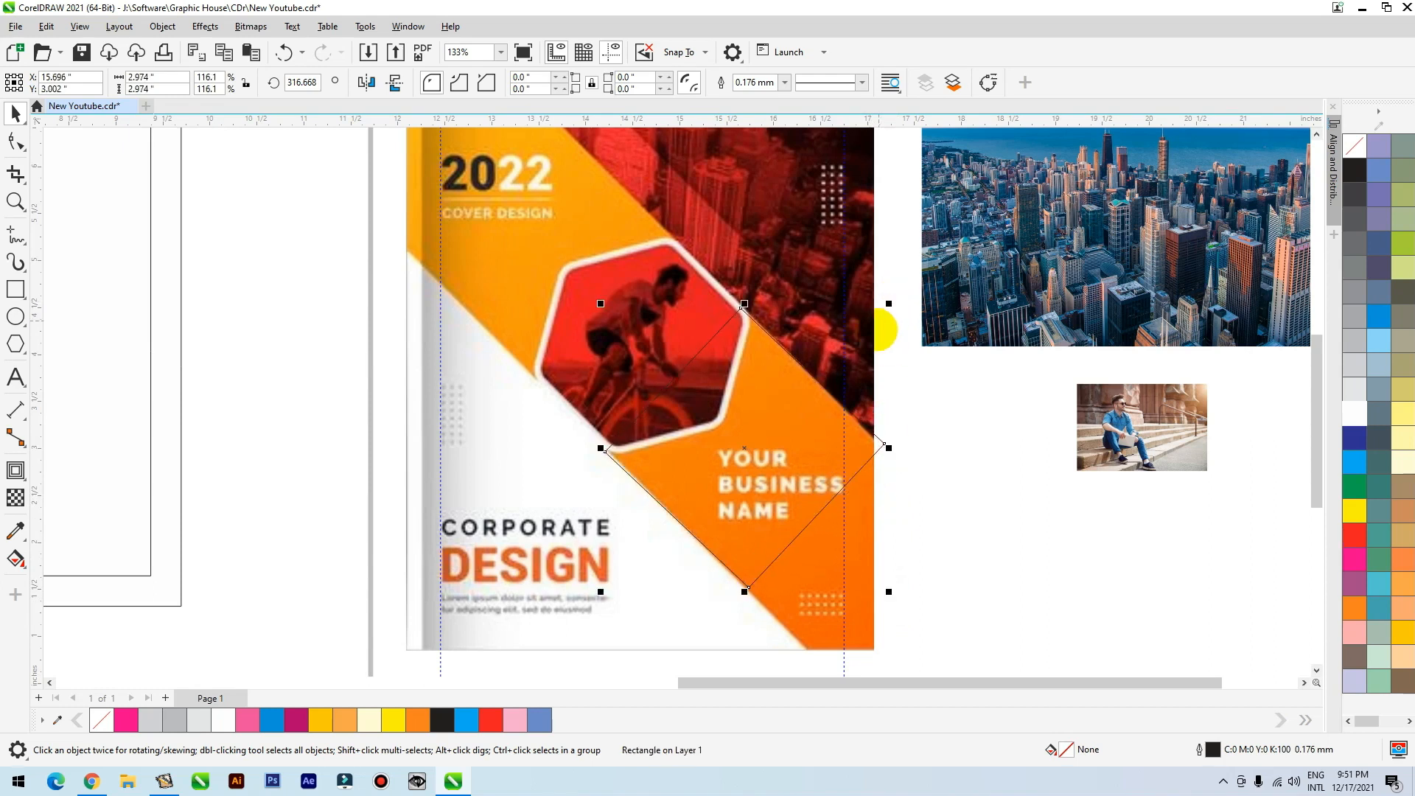
# Stretch both ends of the rotated square along the diagonal past the reference cover's edges by moving its corner nodes
pyautogui.scroll(-2, 743, 417)
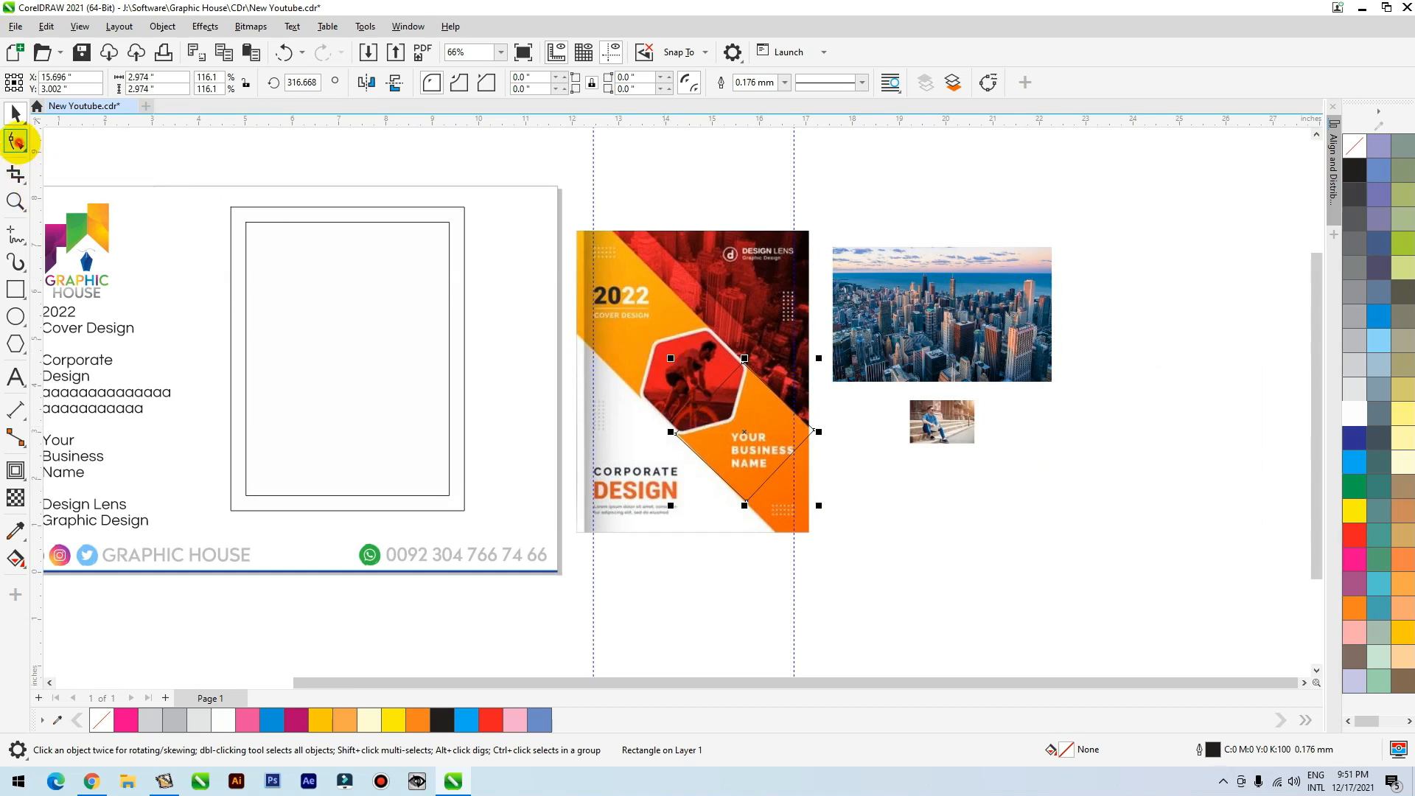
pyautogui.click(15, 141)
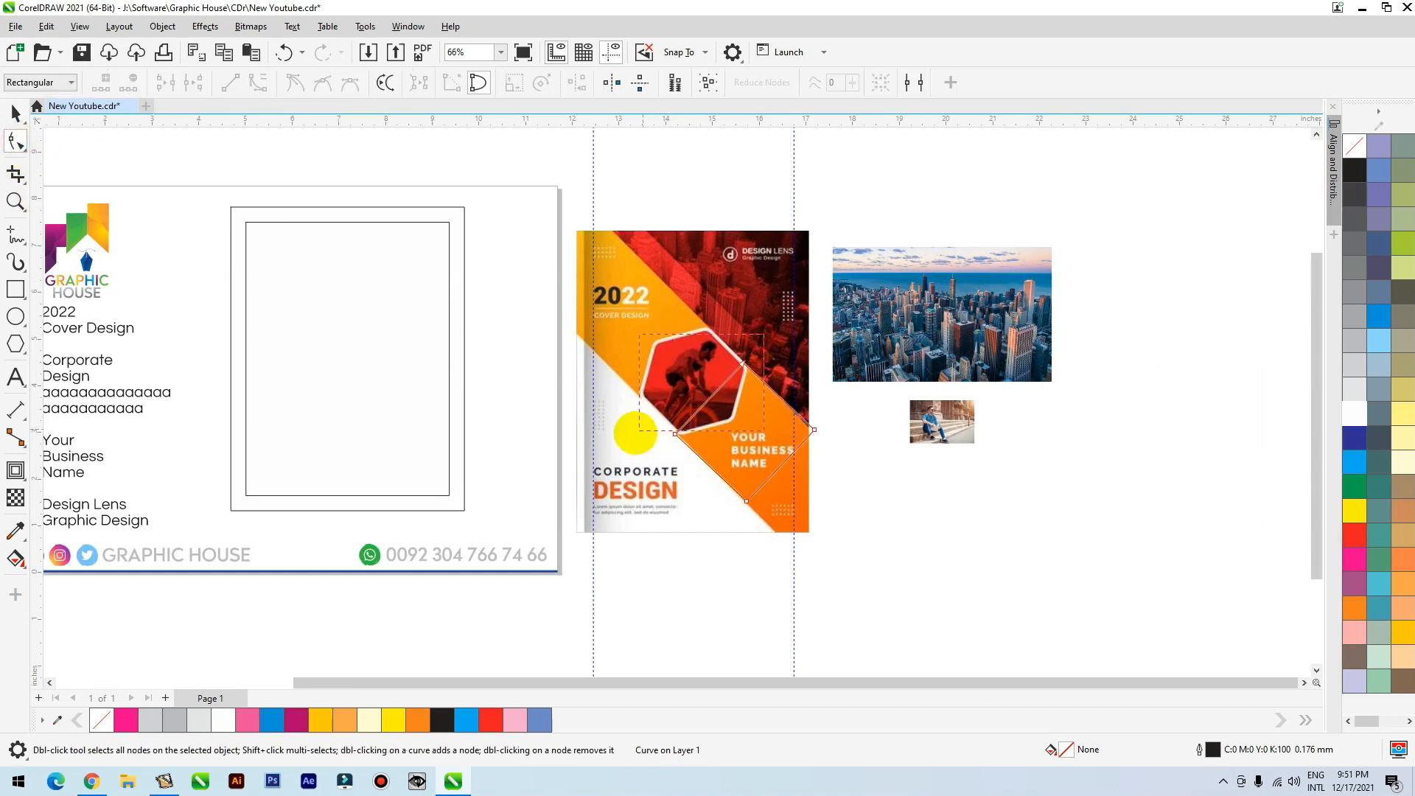
pyautogui.click(675, 434)
pyautogui.moveTo(675, 434); pyautogui.dragTo(503, 235)
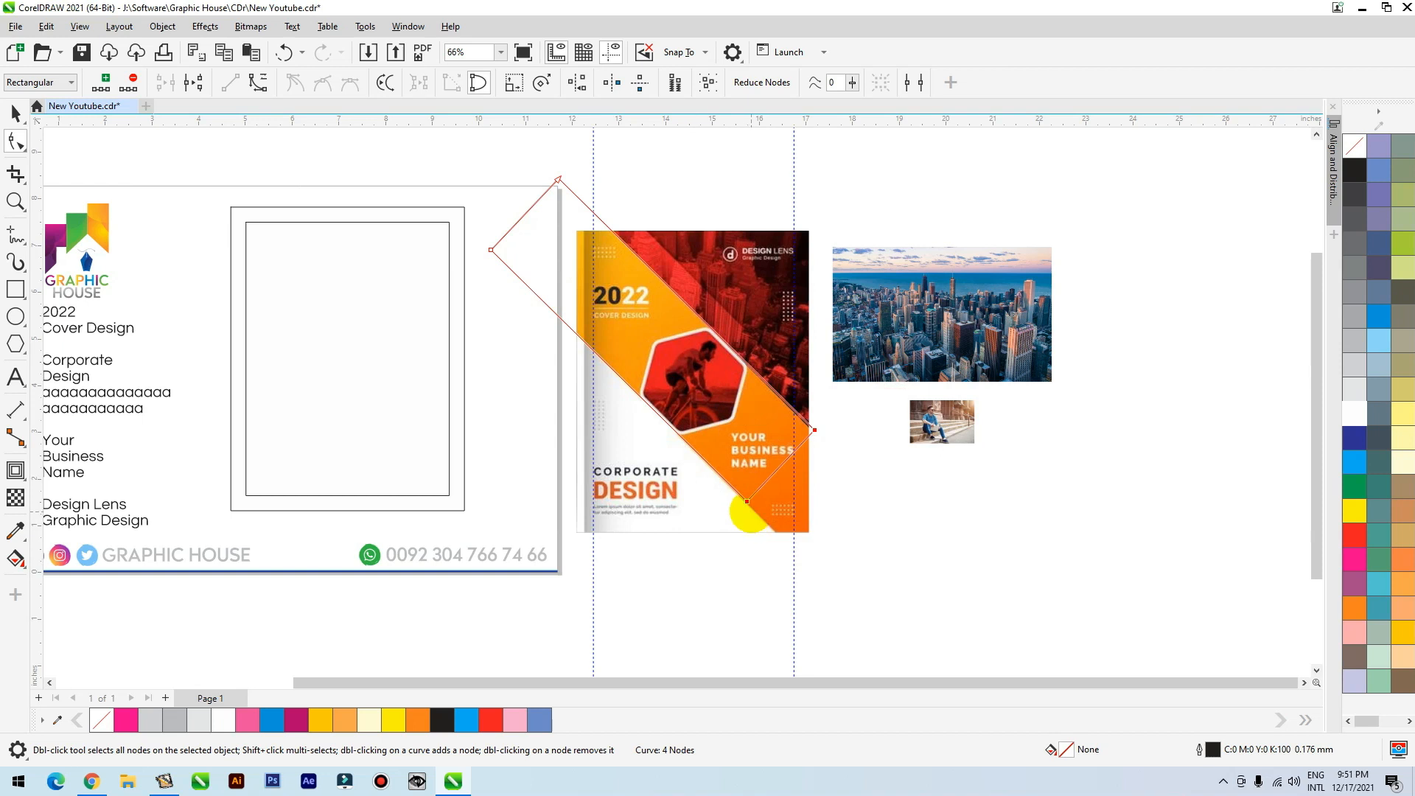
pyautogui.moveTo(747, 502); pyautogui.dragTo(892, 600)
pyautogui.press('space')
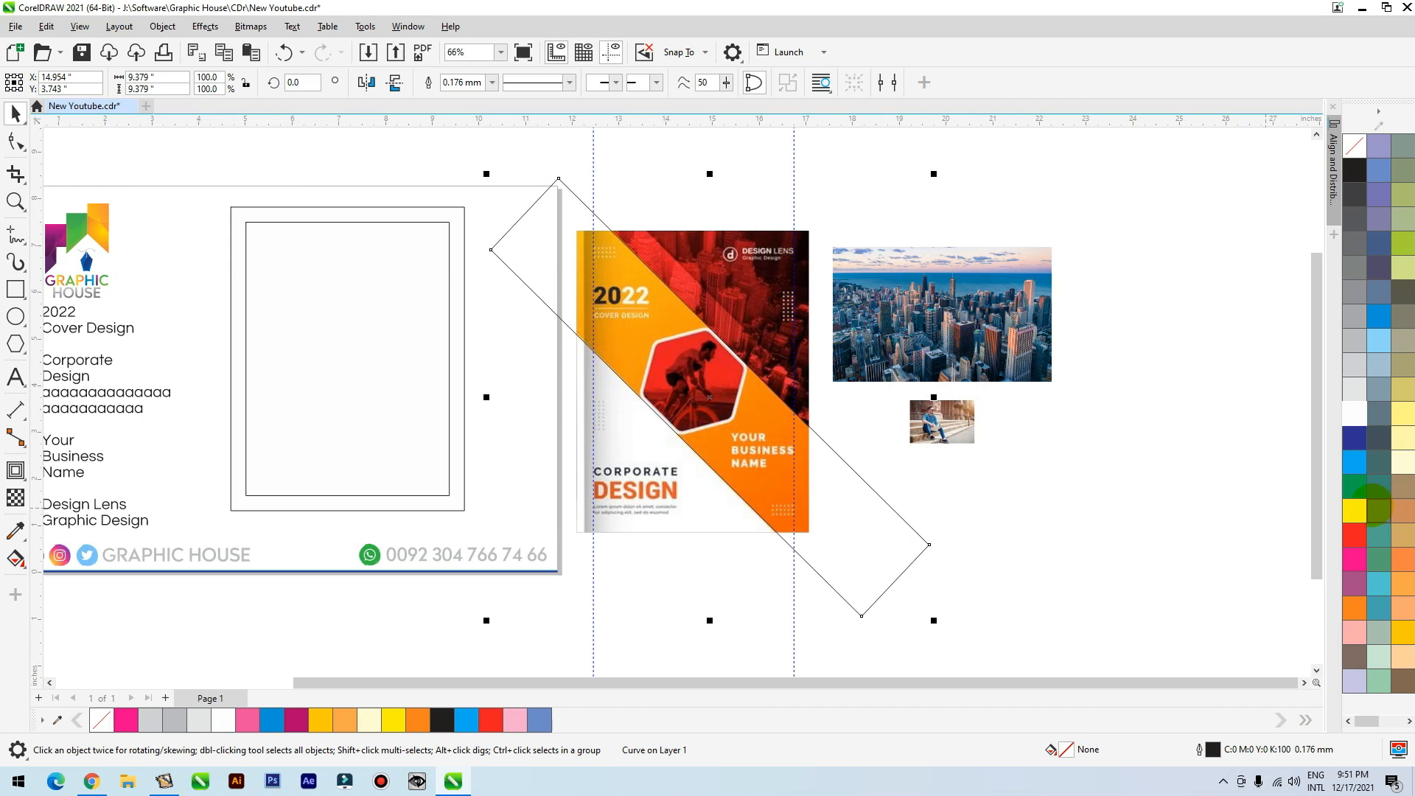
# Fill the diagonal band with green and centre it horizontally and vertically on the outer rectangle
pyautogui.click(1354, 486)
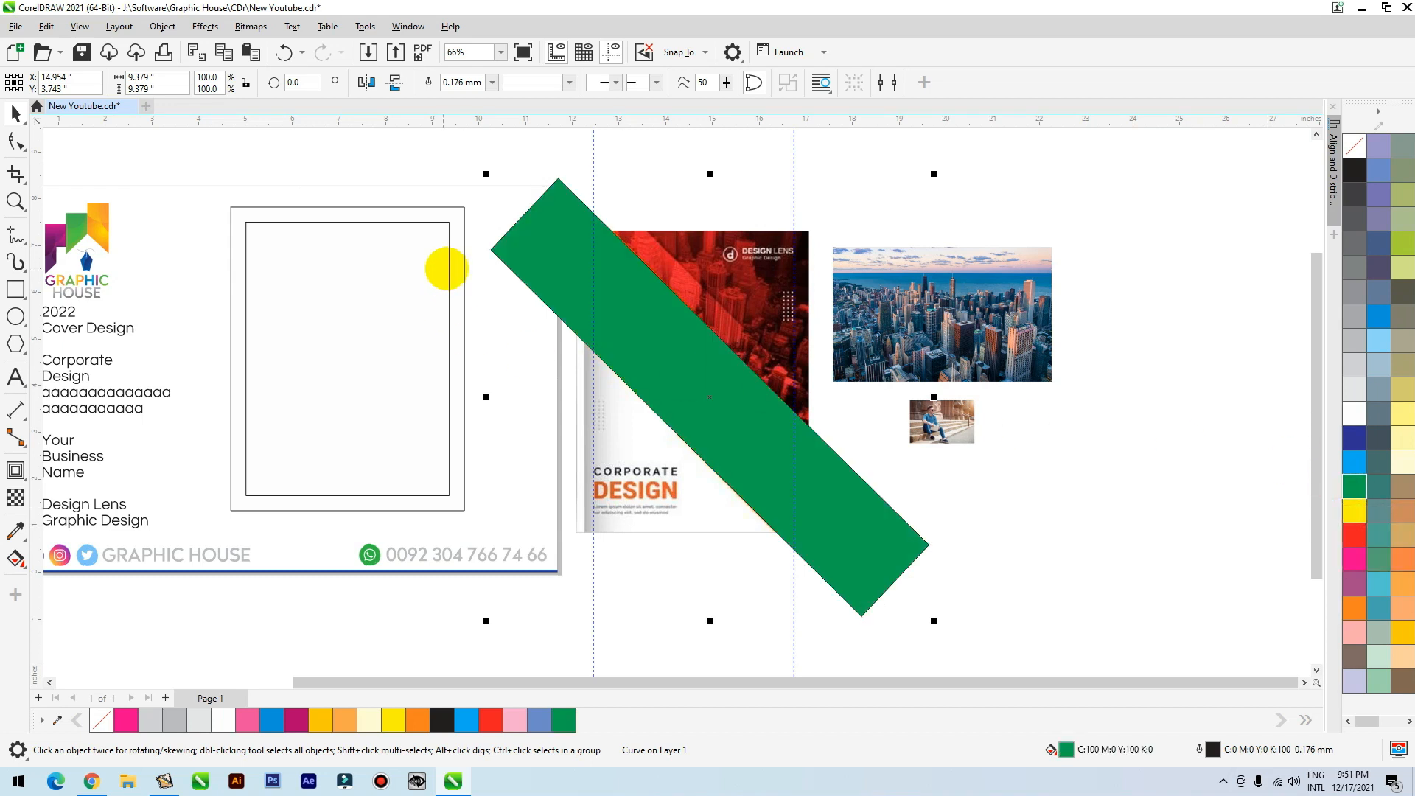
pyautogui.keyDown('shift'); pyautogui.click(464, 283); pyautogui.keyUp('shift')
pyautogui.press('c')
pyautogui.press('e')
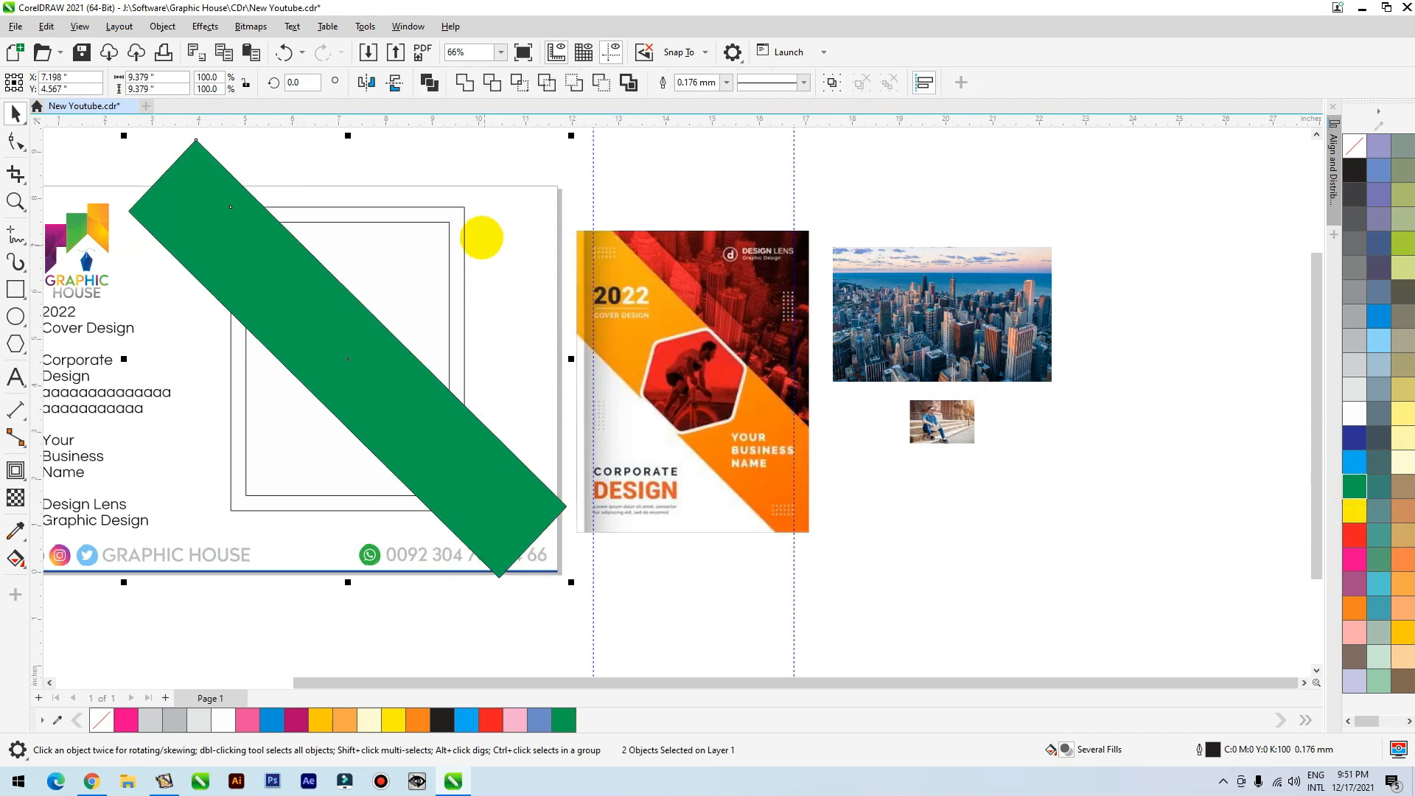
pyautogui.press('Escape')
pyautogui.rightClick(515, 501)
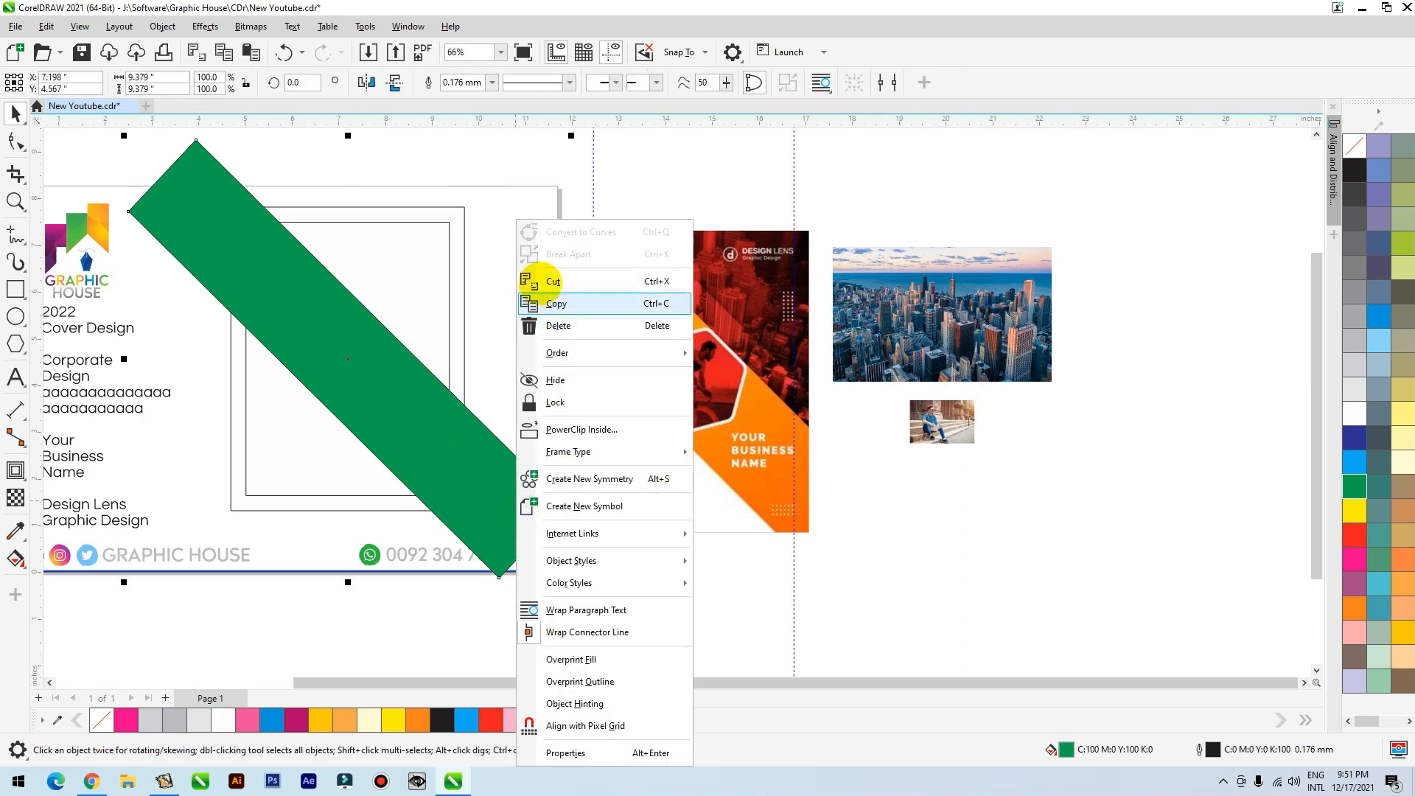
pyautogui.press('Escape')
pyautogui.click(493, 454)
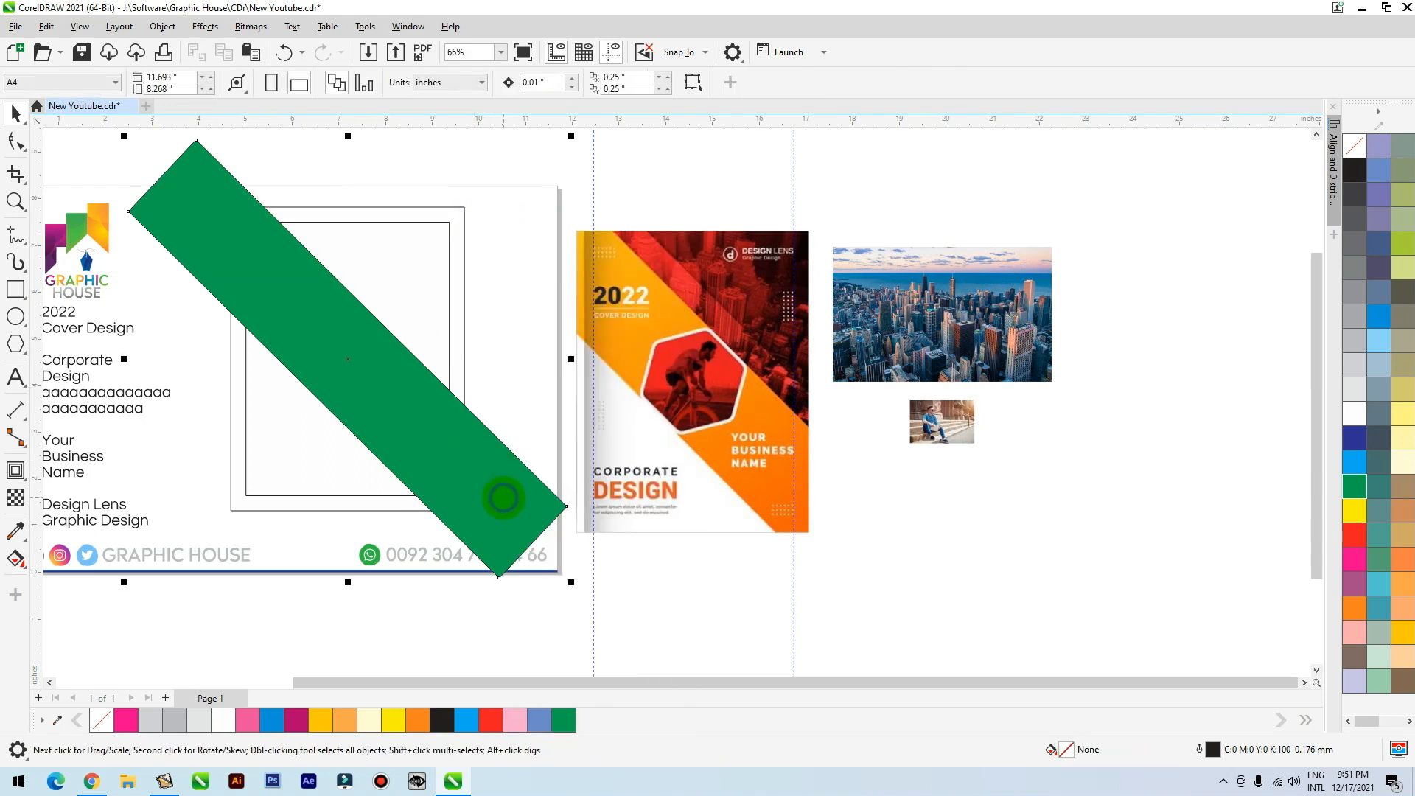
# PowerClip the green diagonal band inside the outer rectangle
pyautogui.rightClick(502, 495)
pyautogui.click(575, 433)
pyautogui.press('Escape')
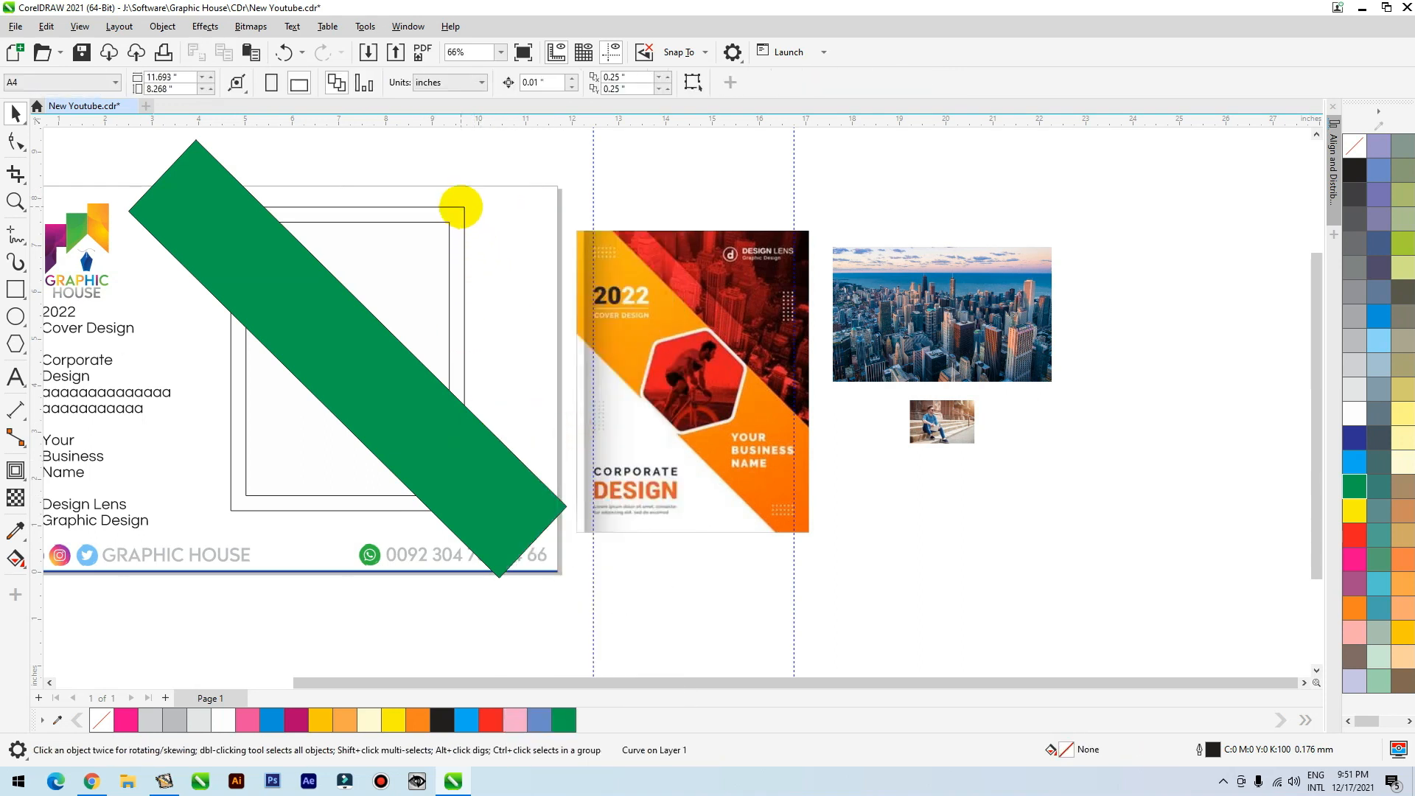
pyautogui.click(462, 208)
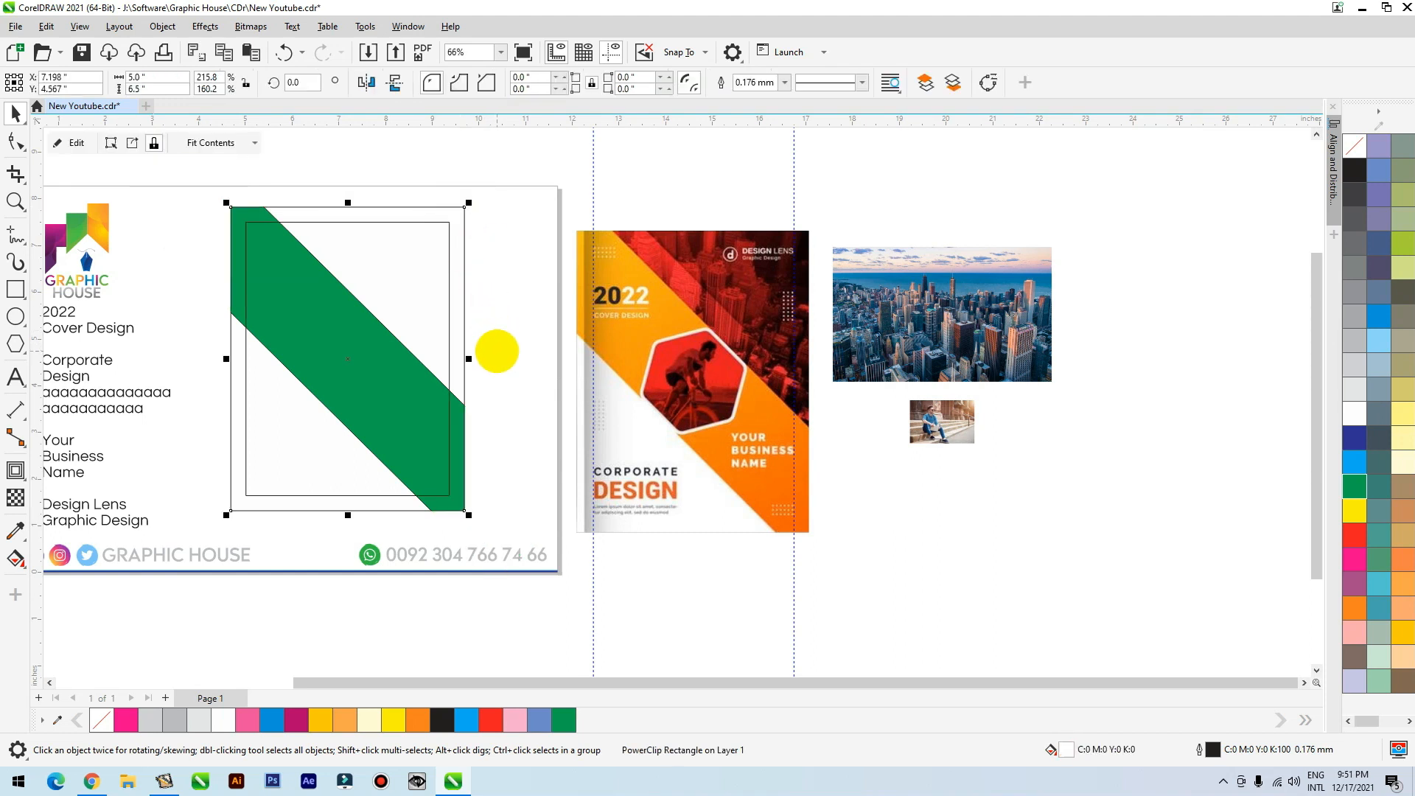
pyautogui.click(507, 362)
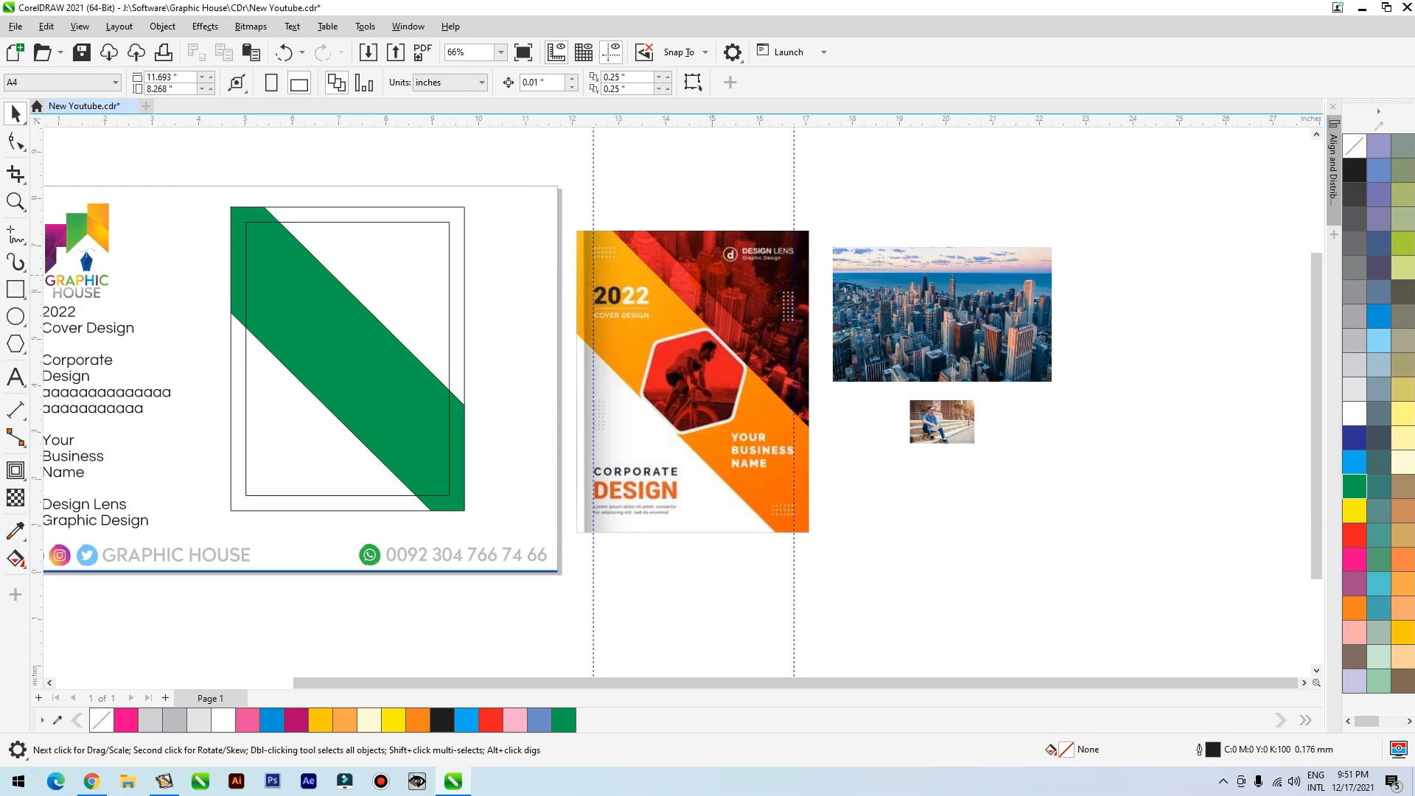
# Open the outer rectangle's PowerClip contents and draw a rectangle about 5.38 by 4.89 inches over the cover's upper-right area
pyautogui.doubleClick(248, 213)
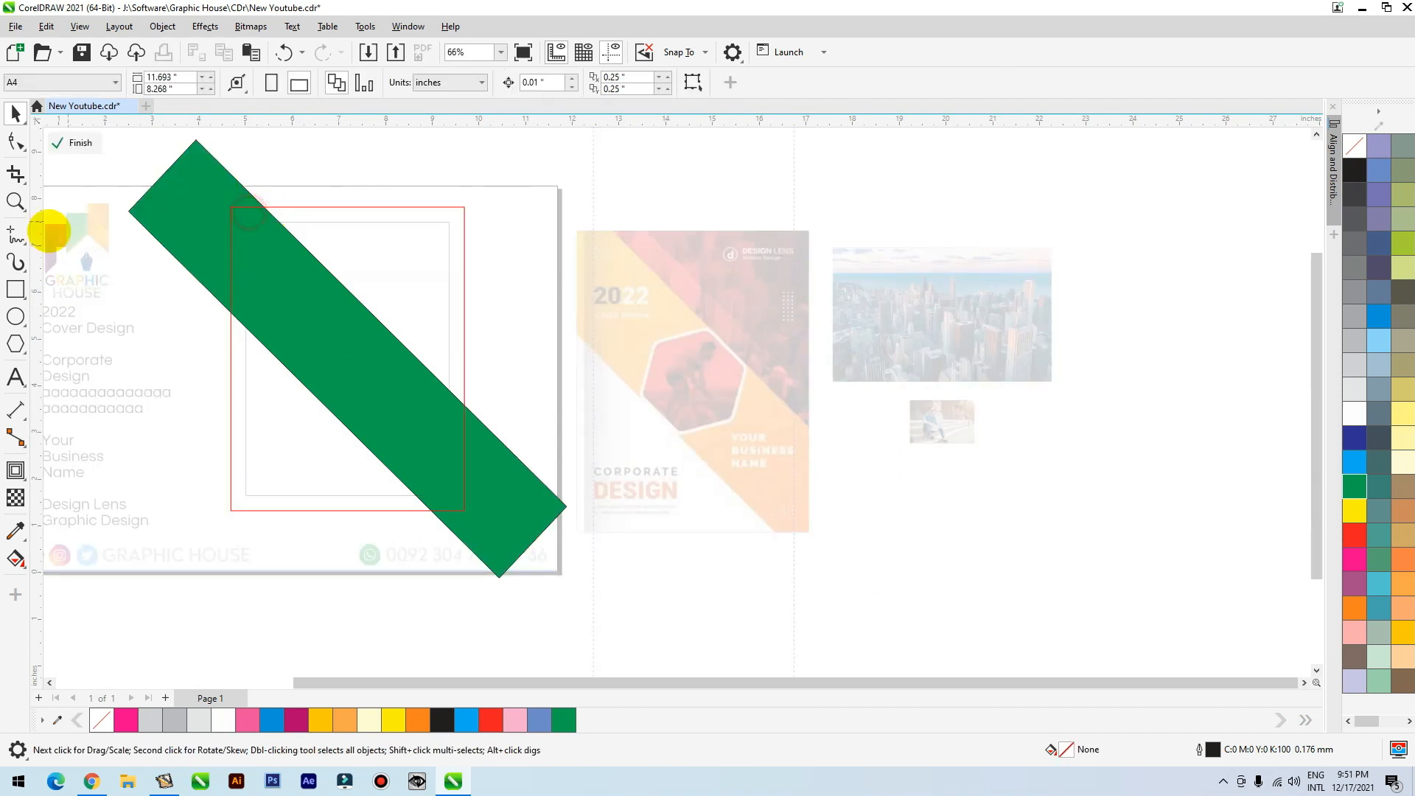
pyautogui.click(15, 291)
pyautogui.moveTo(508, 189); pyautogui.dragTo(256, 356)
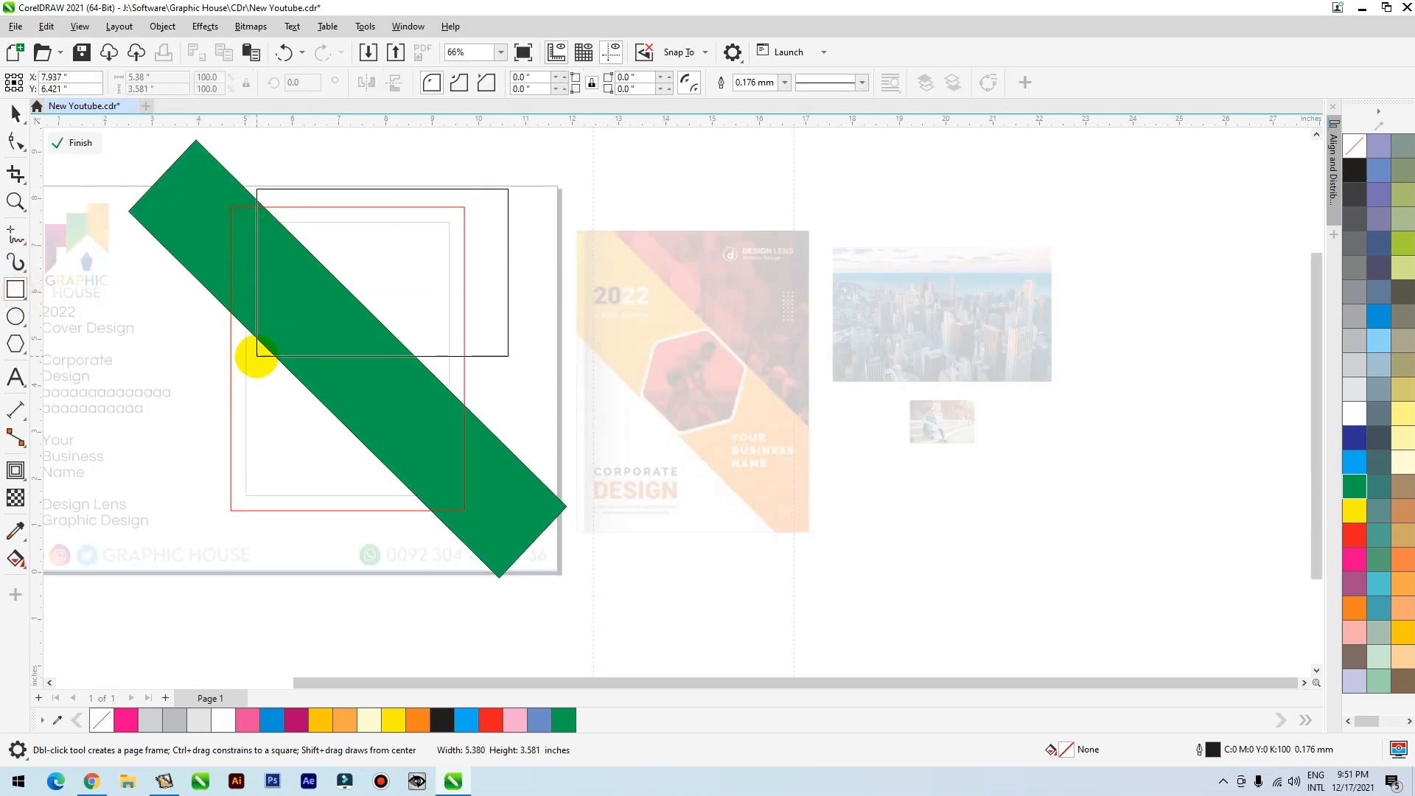
pyautogui.press('space')
pyautogui.moveTo(381, 360); pyautogui.dragTo(382, 421)
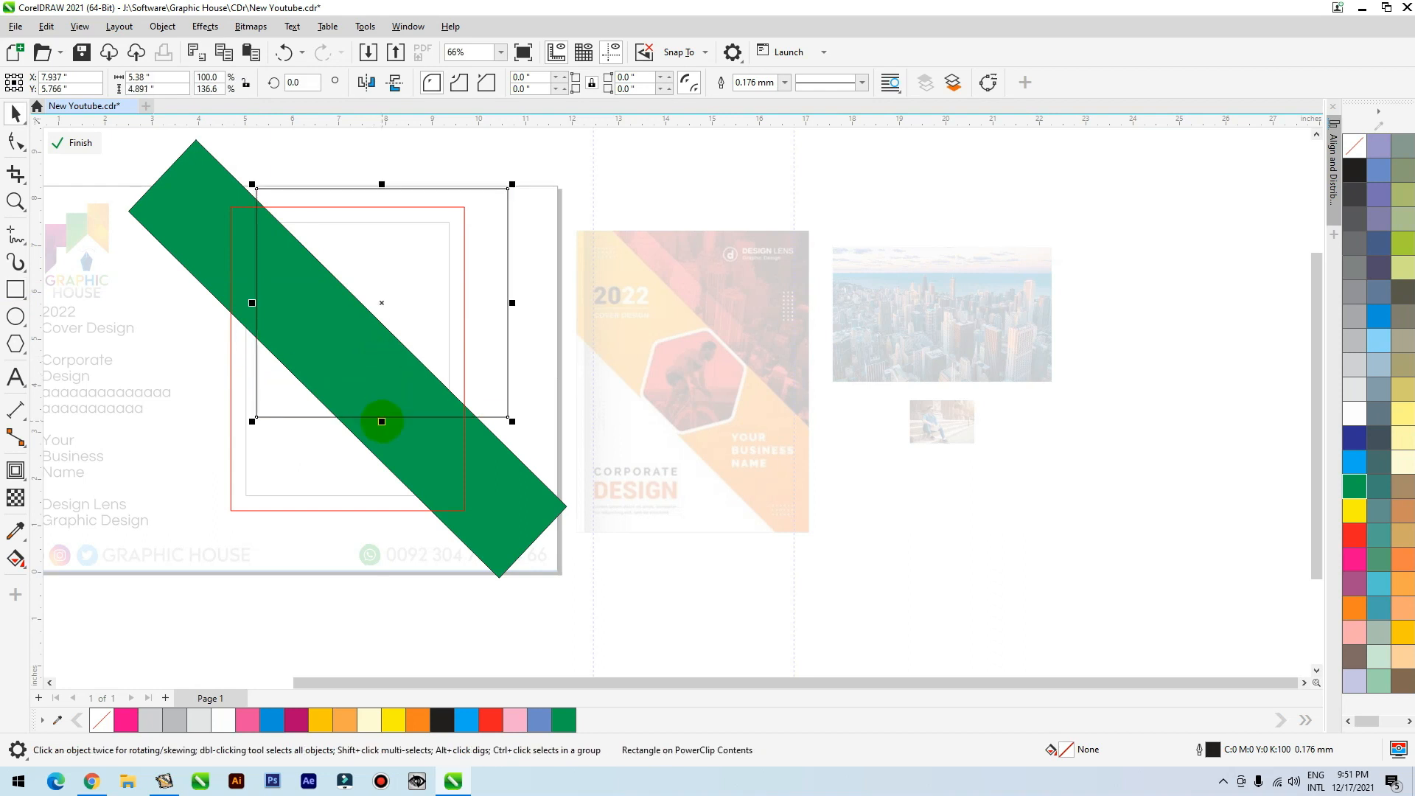
# Convert the new rectangle to curves and move its two lower corner nodes so the bottom edge slants along the green band
pyautogui.hotkey('ctrl', 'q')
pyautogui.press('F10')
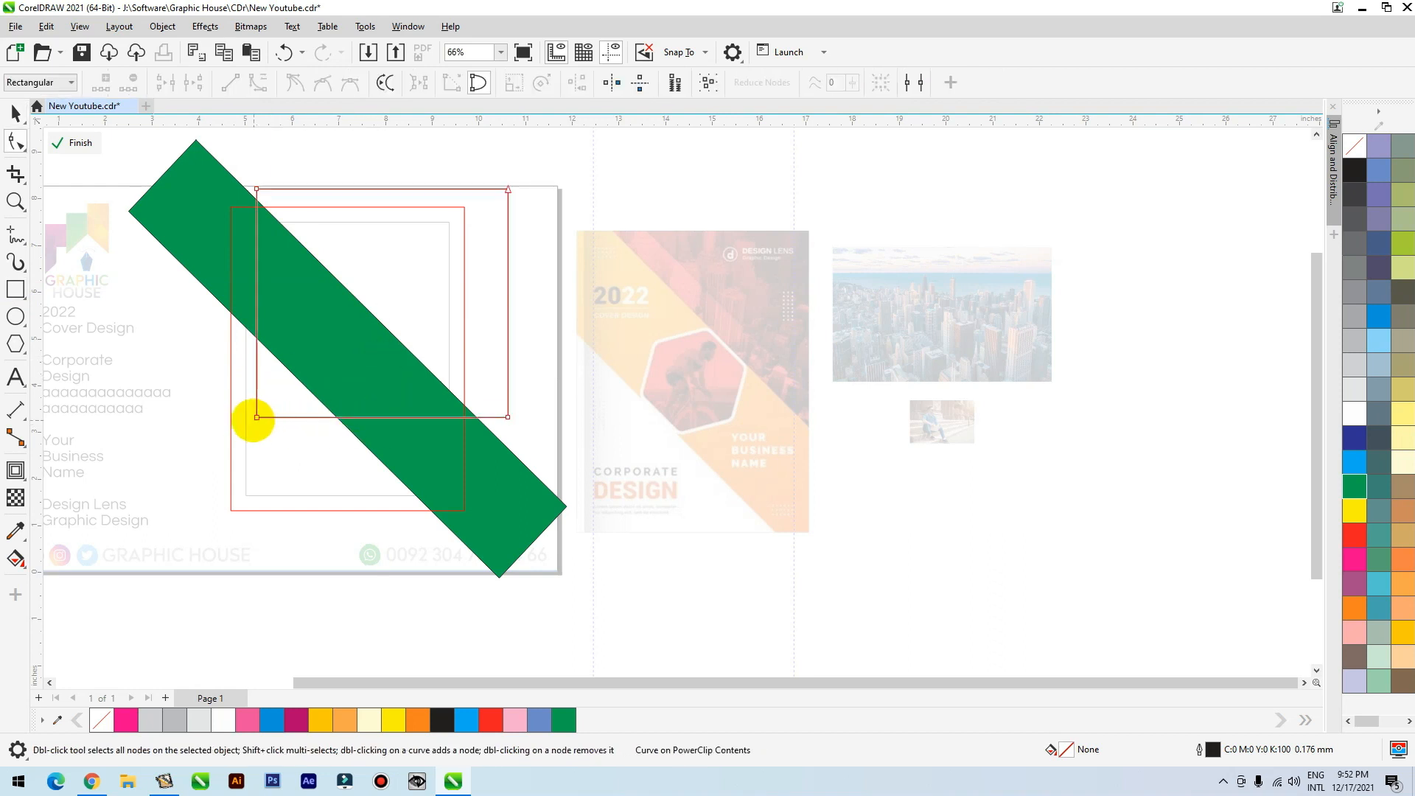
pyautogui.moveTo(256, 418); pyautogui.dragTo(257, 295)
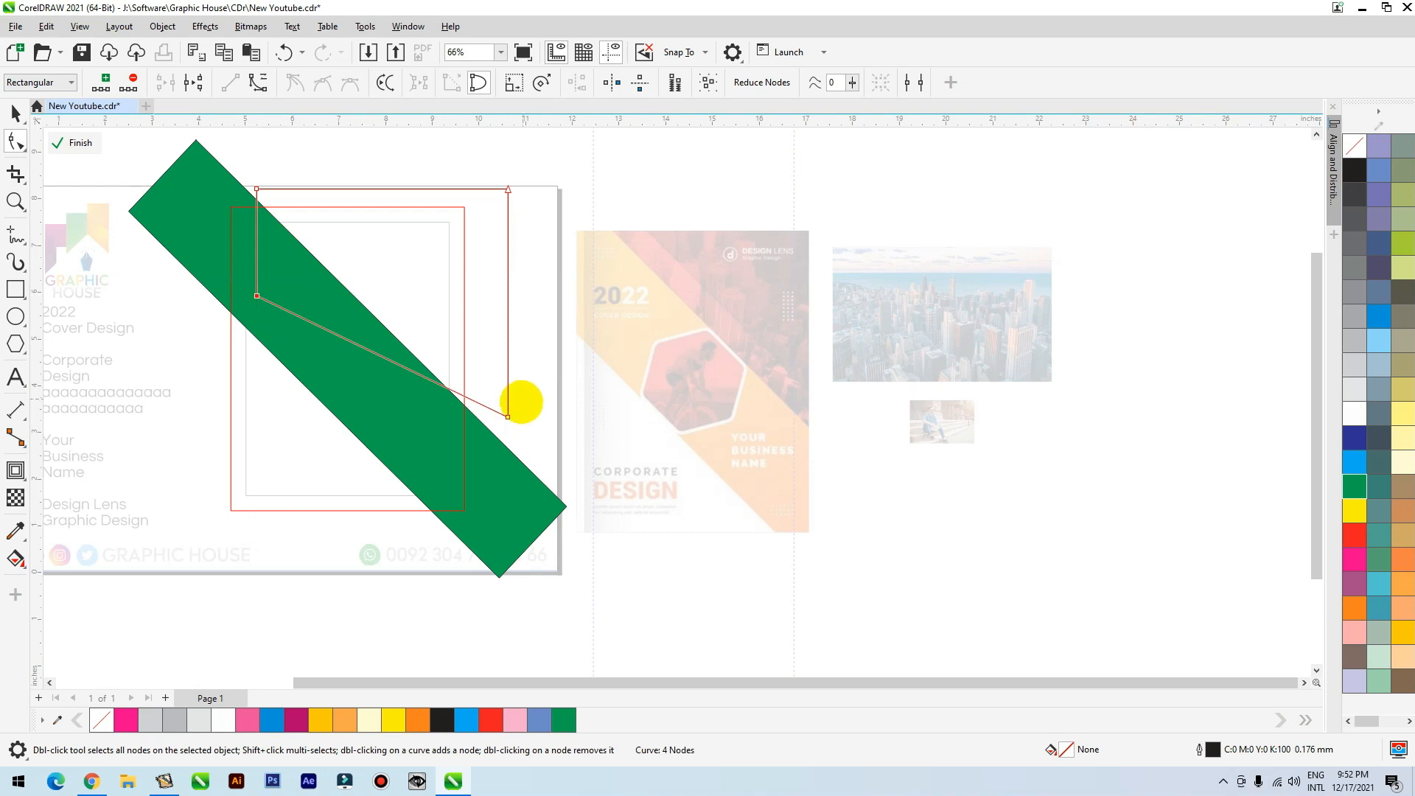
pyautogui.moveTo(507, 417); pyautogui.dragTo(501, 465)
pyautogui.press('space')
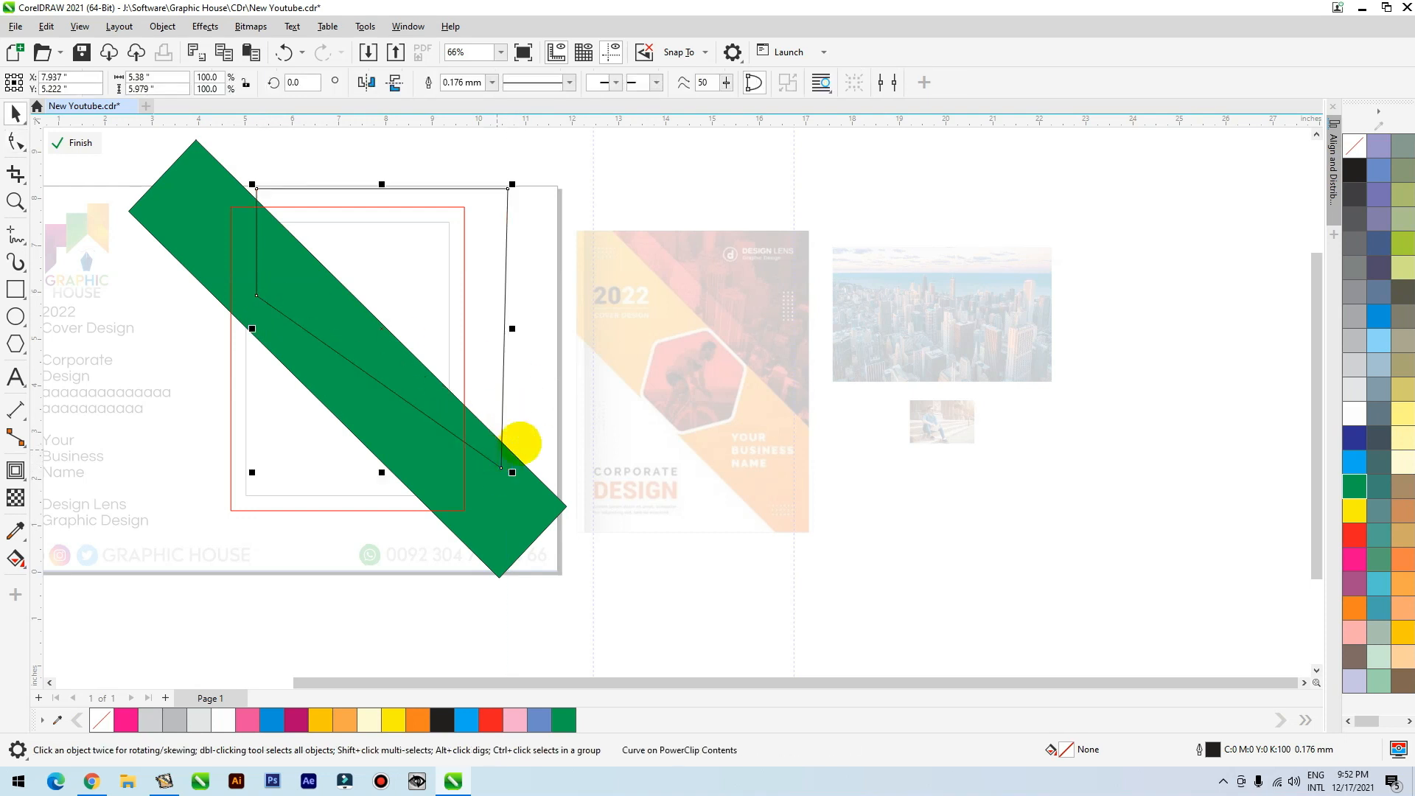
# Fill the slanted shape with cyan and finish editing the PowerClip contents
pyautogui.click(1354, 462)
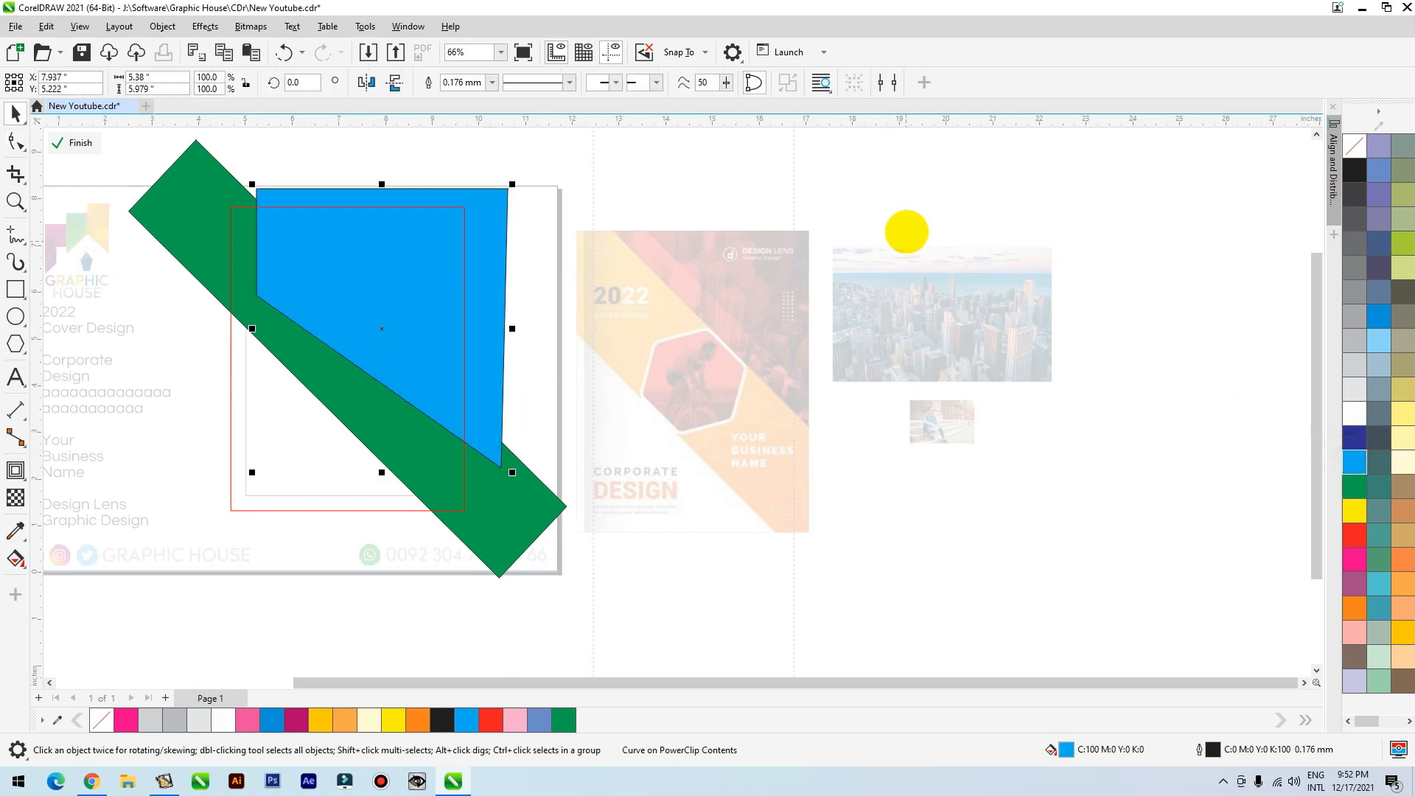
pyautogui.click(896, 187)
pyautogui.click(1080, 291)
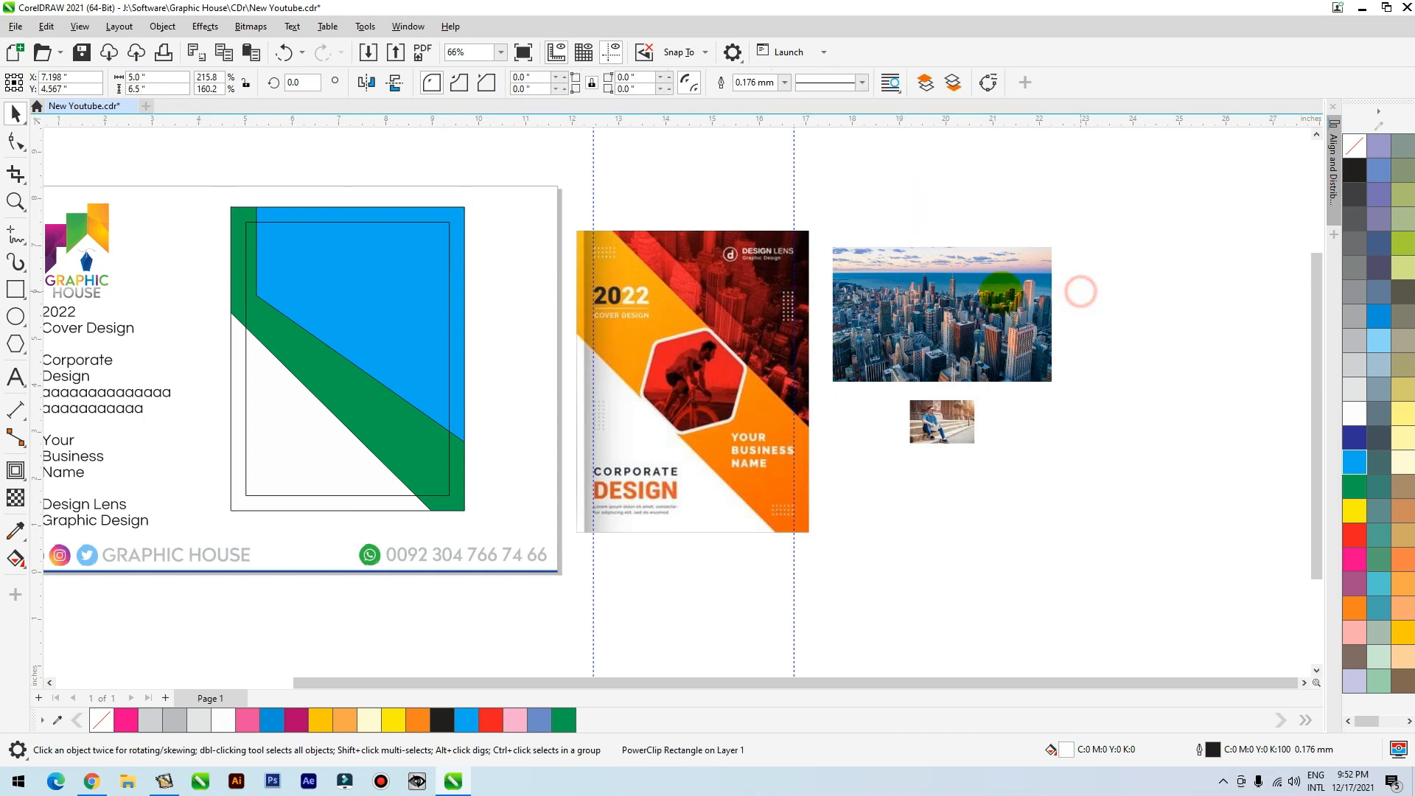
# PowerClip the city skyline photo inside the outer cover rectangle
pyautogui.click(928, 281)
pyautogui.rightClick(948, 280)
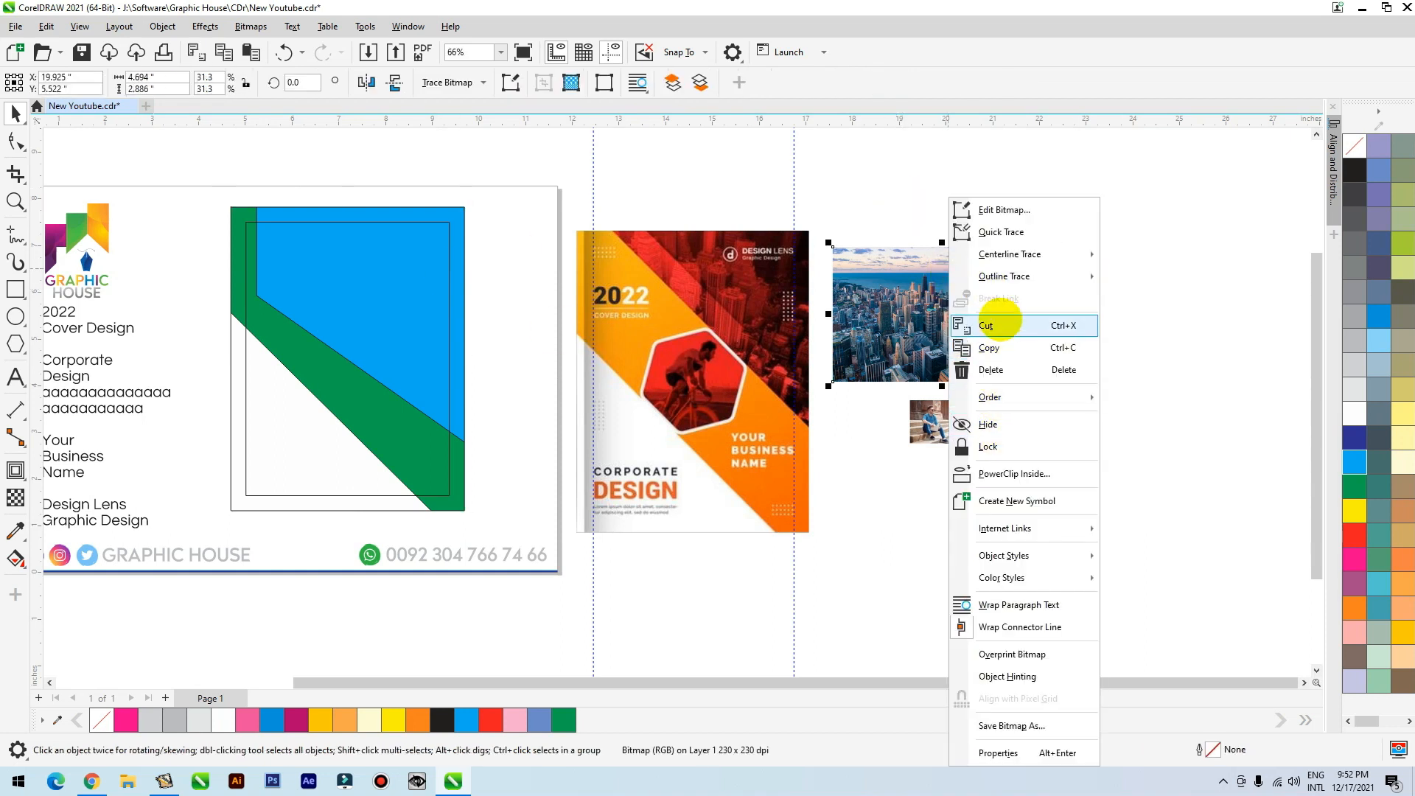
pyautogui.click(1014, 474)
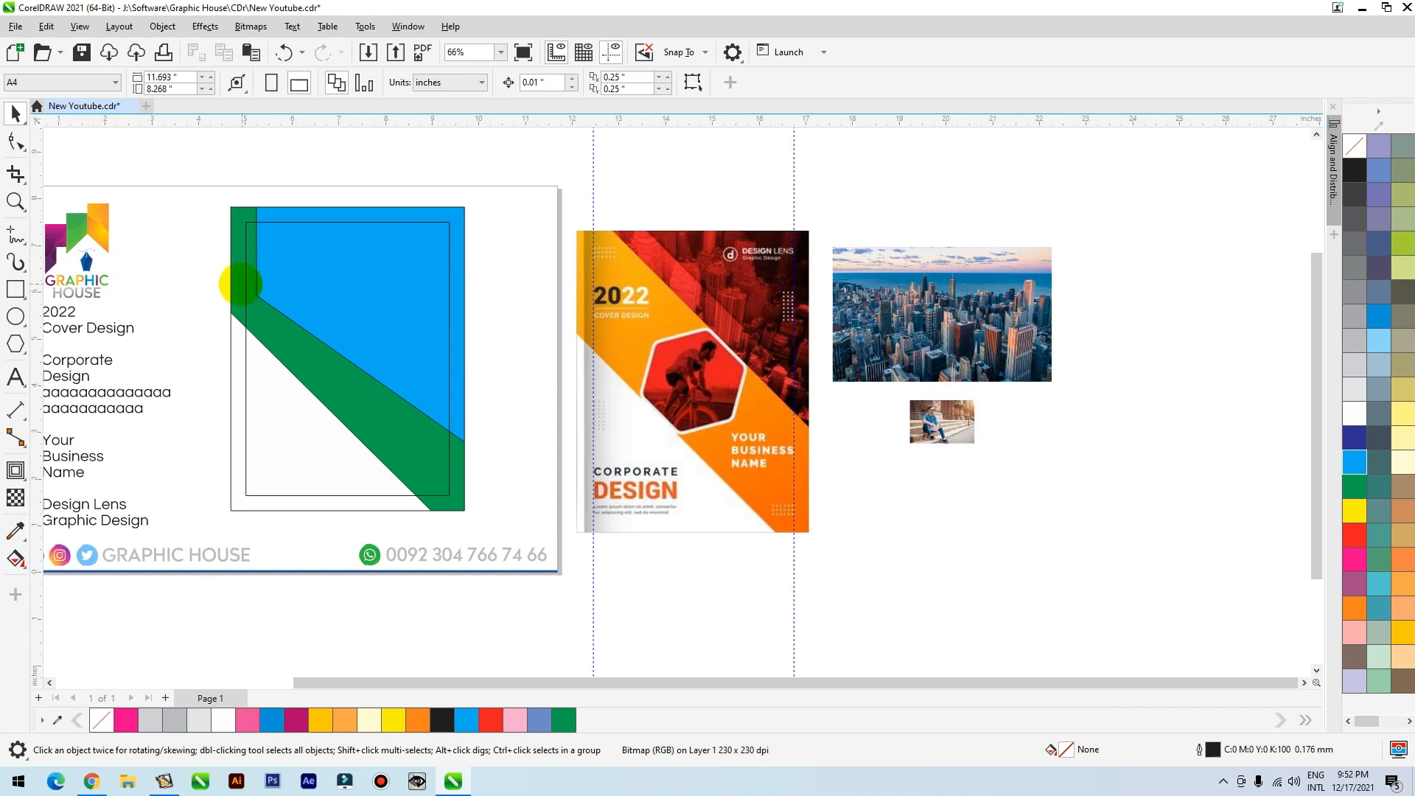
# Inside the PowerClip, move the city photo clear of the cover and send the cyan shape behind the green band
pyautogui.click(238, 284)
pyautogui.keyDown('ctrl'); pyautogui.click(243, 293); pyautogui.keyUp('ctrl')
pyautogui.moveTo(361, 357); pyautogui.dragTo(693, 240)
pyautogui.click(426, 281)
pyautogui.hotkey('shift', 'pagedown')
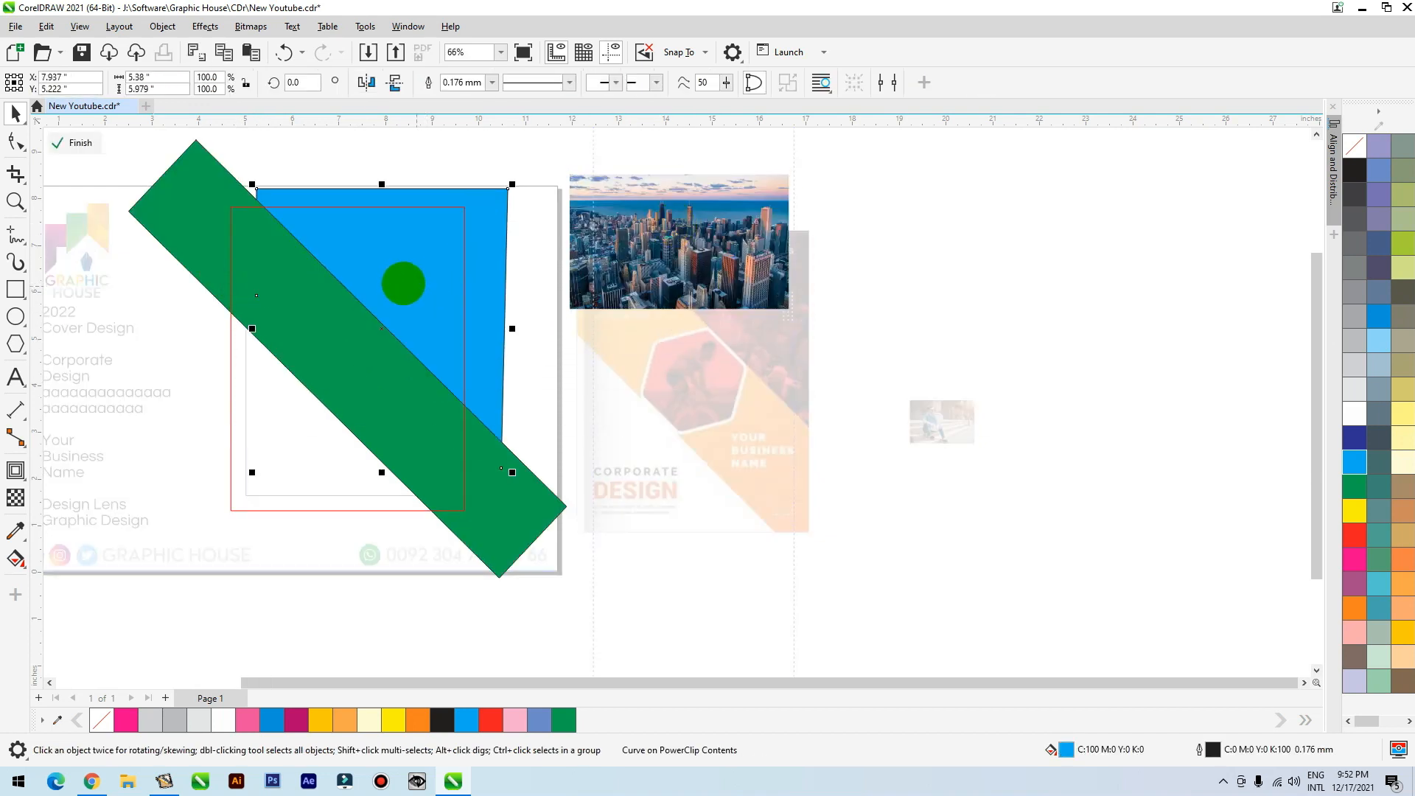
pyautogui.keyDown('ctrl'); pyautogui.click(528, 167); pyautogui.keyUp('ctrl')
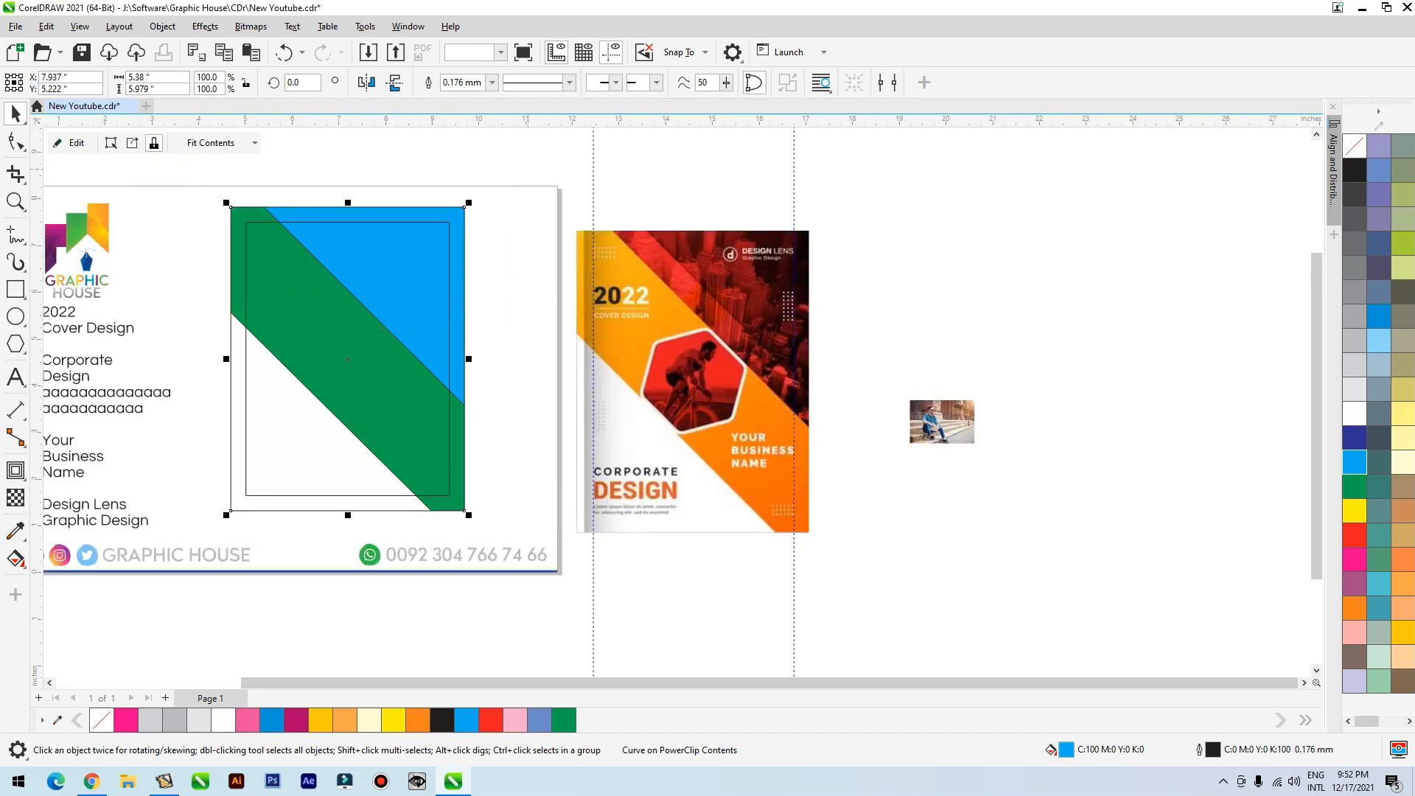
# Duplicate the reference cover and PowerClip the copy inside the outer cover rectangle
pyautogui.moveTo(730, 320); pyautogui.dragTo(856, 293)
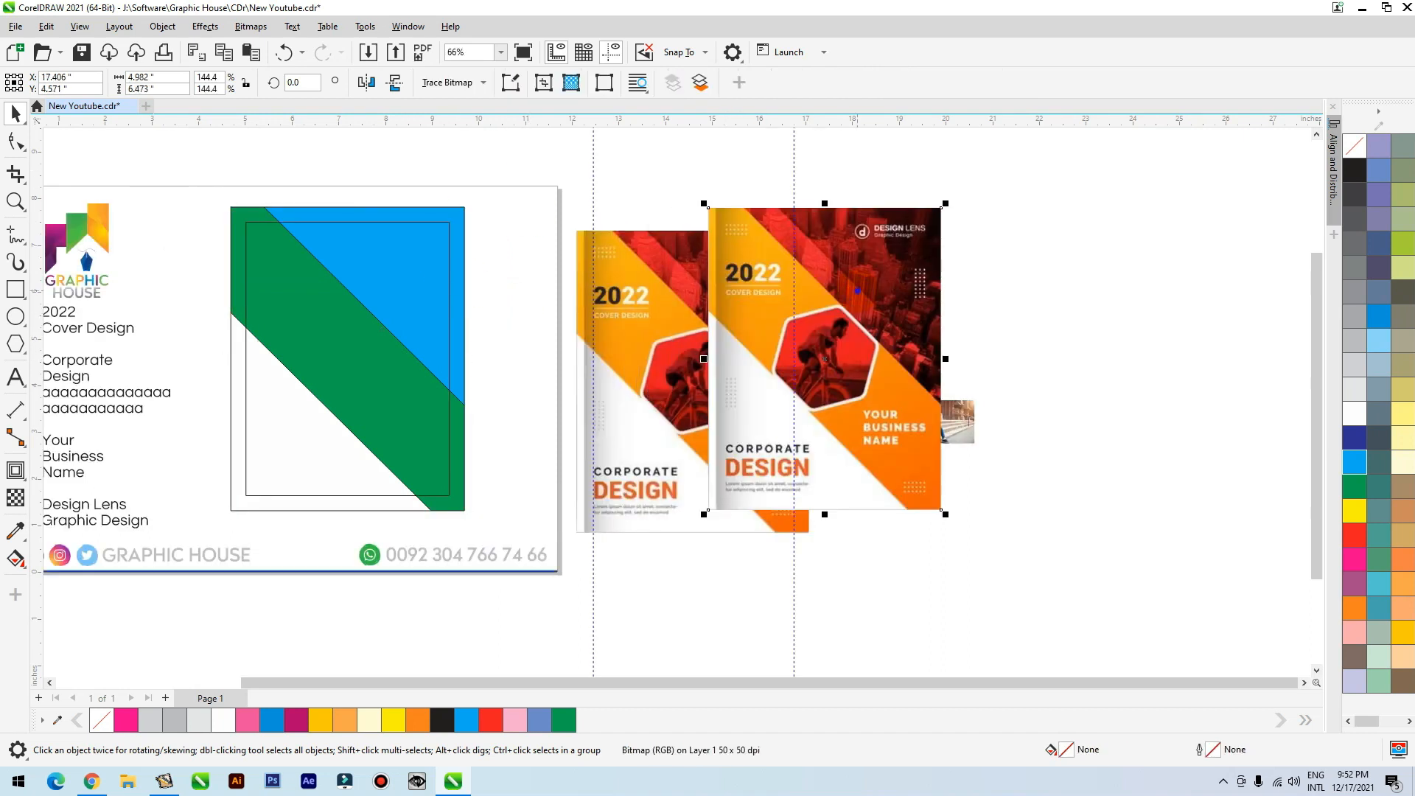
pyautogui.rightClick(858, 295)
pyautogui.click(909, 479)
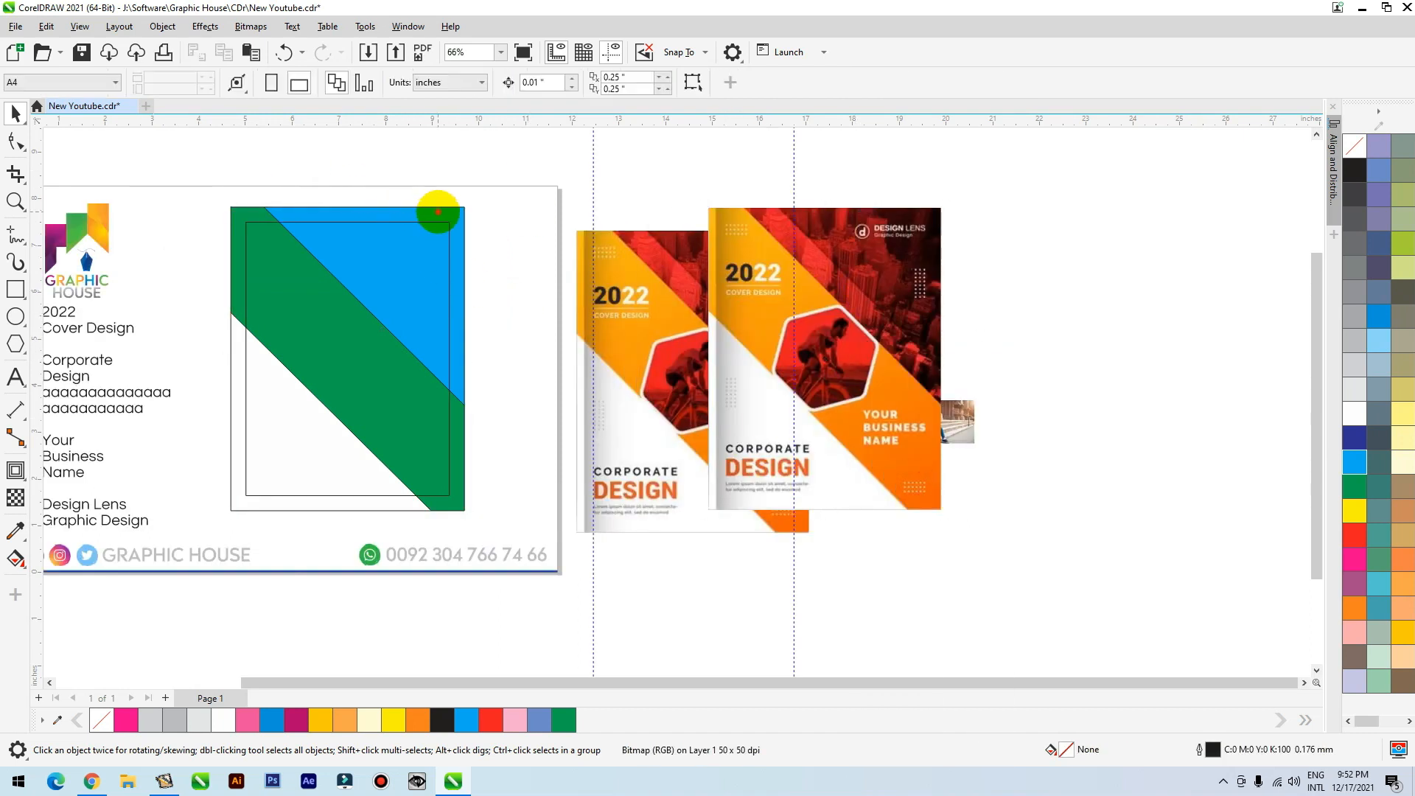
# Reopen the PowerClip contents and move the reference copy and the city photo beside the cover
pyautogui.click(435, 214)
pyautogui.keyDown('ctrl'); pyautogui.click(435, 214); pyautogui.keyUp('ctrl')
pyautogui.moveTo(367, 309); pyautogui.dragTo(840, 324)
pyautogui.moveTo(595, 238); pyautogui.dragTo(525, 210)
# Fill the cyan shape with the near-black colour sampled from the dark area of the reference cover
pyautogui.click(466, 236)
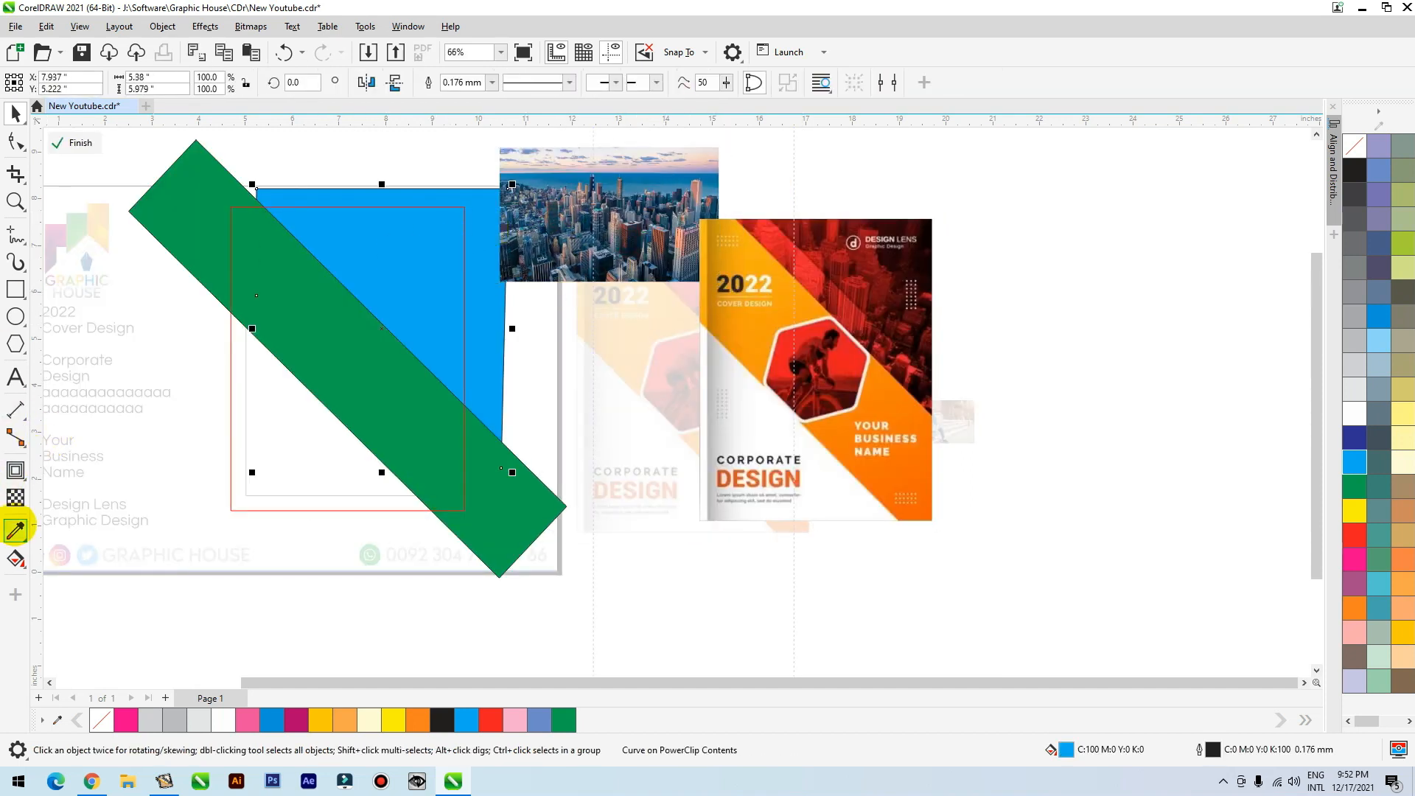
pyautogui.click(16, 530)
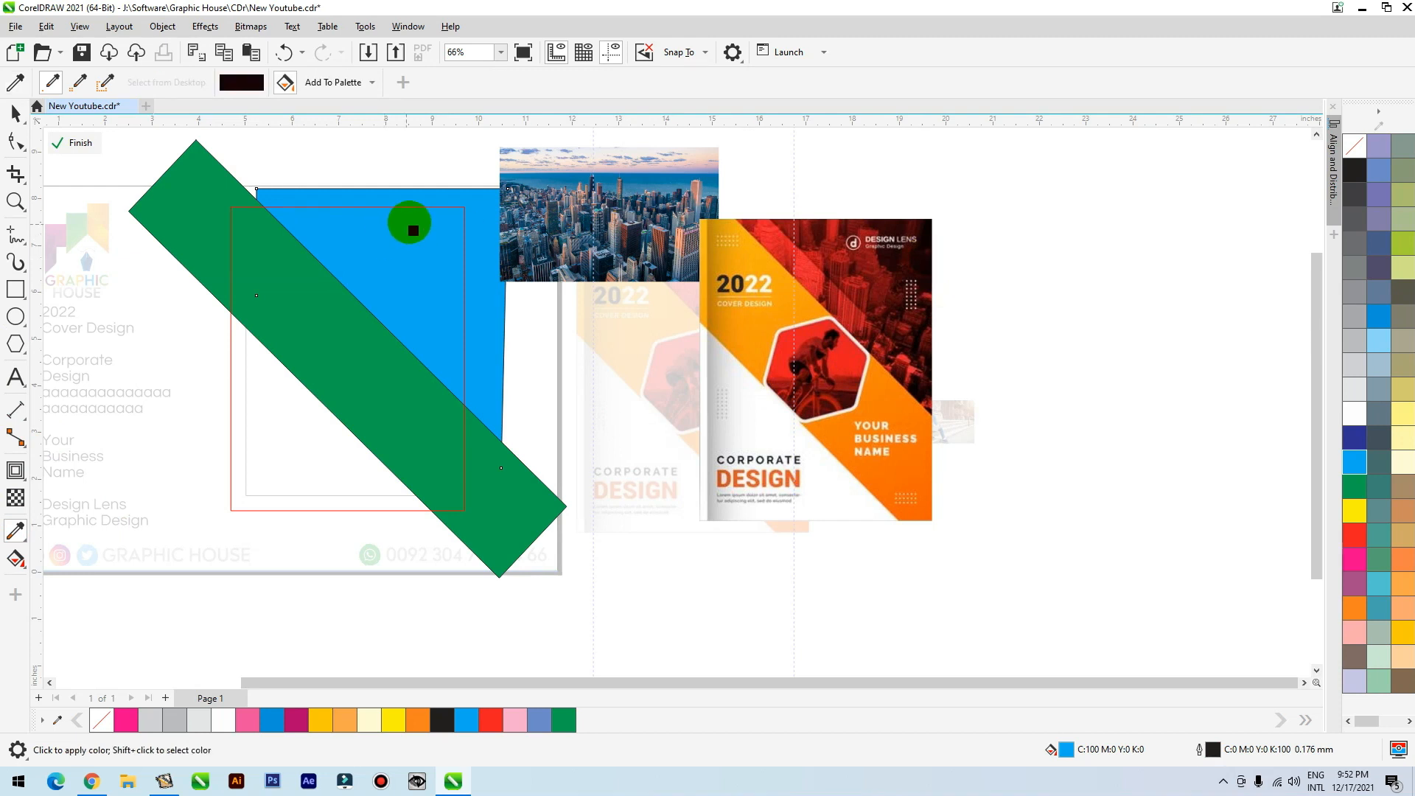
pyautogui.click(409, 225)
# Apply a diagonal linear fountain fill from the near-black upper-right corner to red #C92330 sampled from the reference cover
pyautogui.click(22, 566)
pyautogui.click(46, 559)
pyautogui.moveTo(496, 193); pyautogui.dragTo(369, 370)
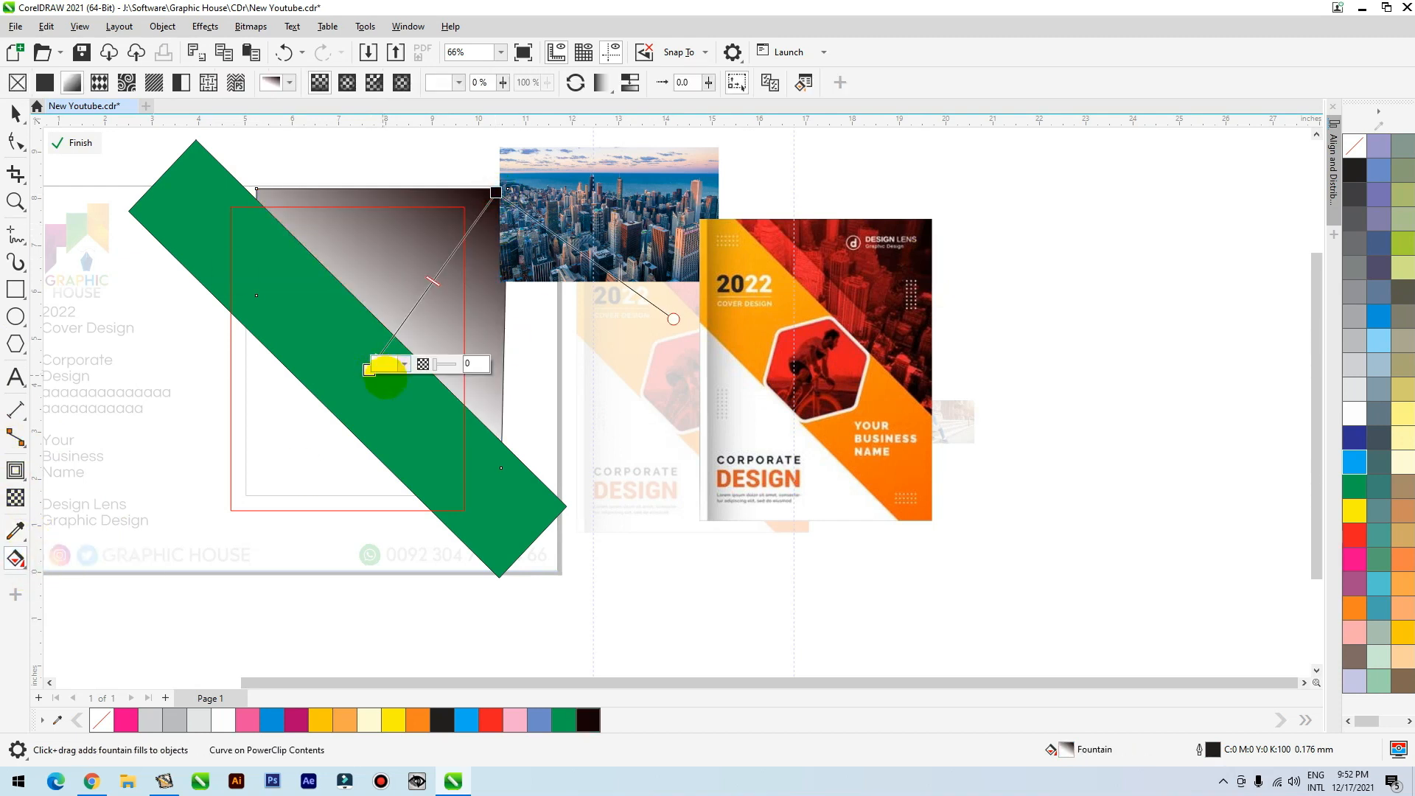
pyautogui.click(404, 363)
pyautogui.click(513, 582)
pyautogui.click(848, 308)
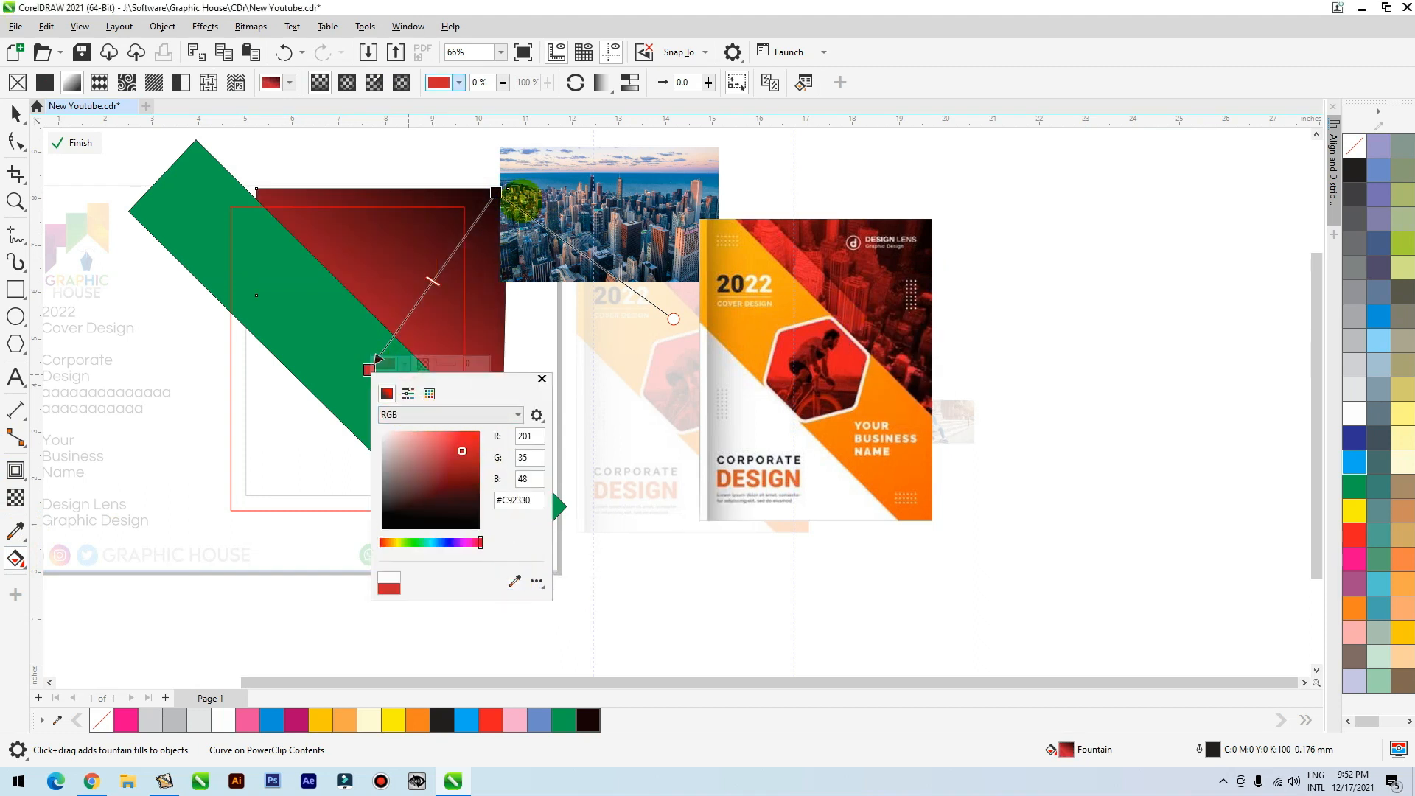
# Extend the fountain fill's dark start point beyond the shape's upper-right corner and remove the shape's outline
pyautogui.click(501, 186)
pyautogui.moveTo(496, 192); pyautogui.dragTo(539, 160)
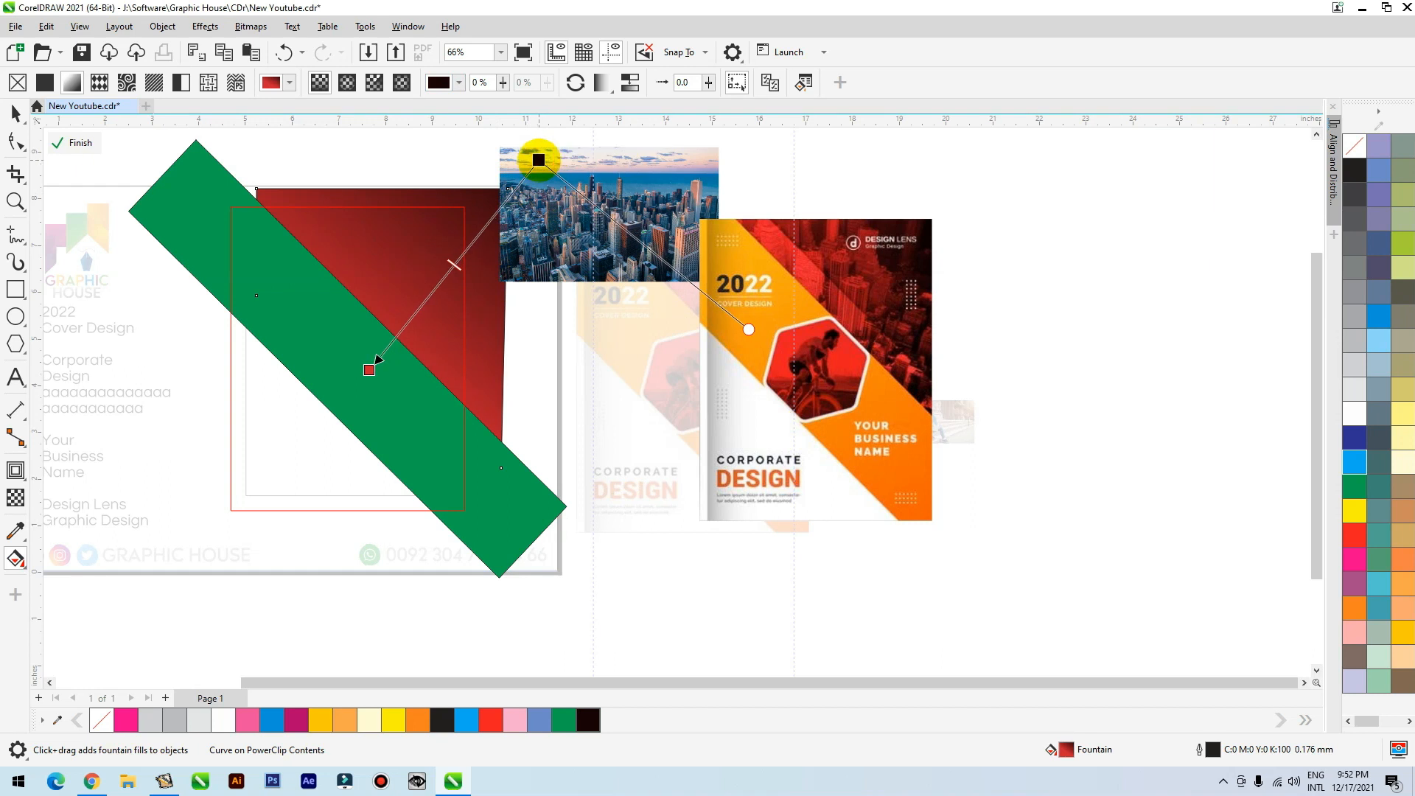
pyautogui.click(15, 113)
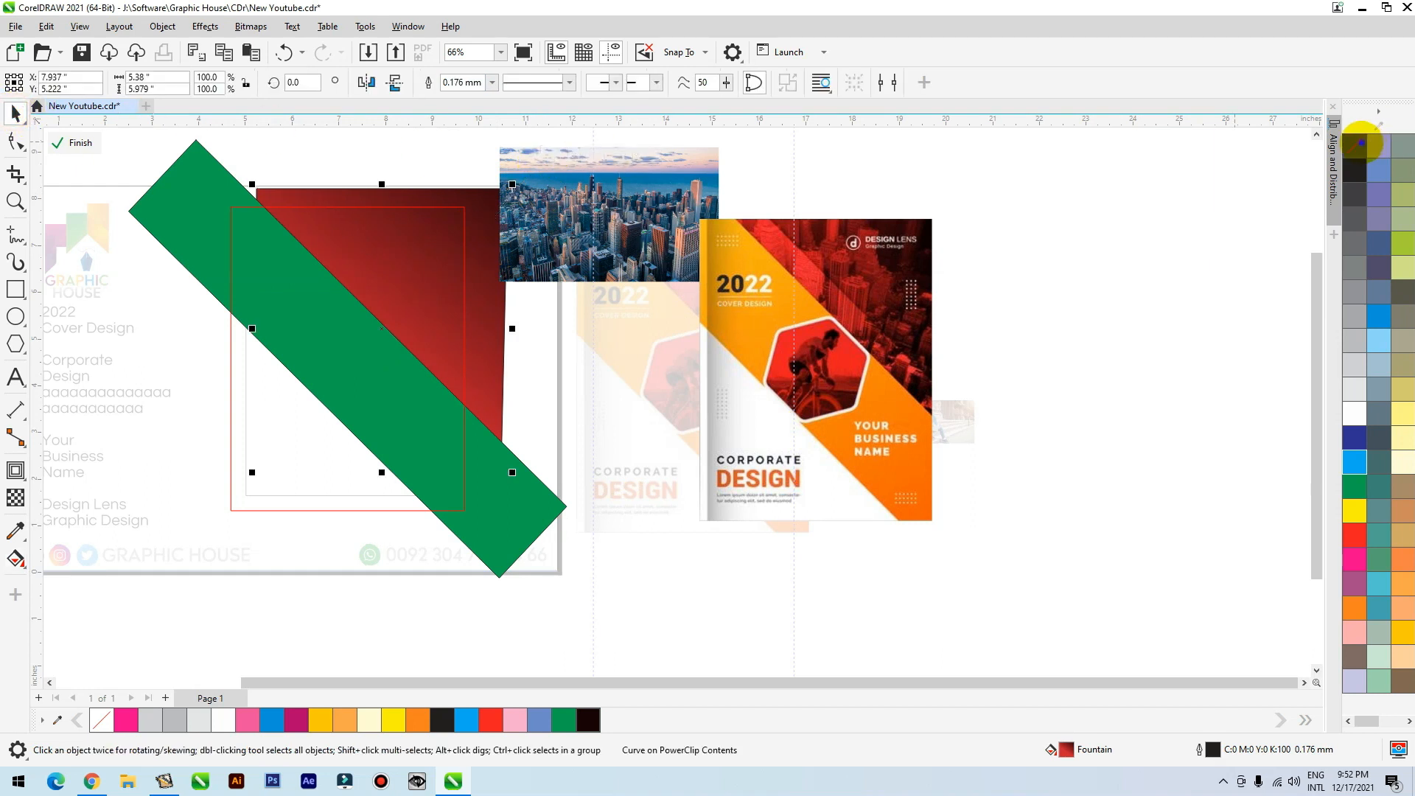
pyautogui.click(733, 196)
# Move the city photo over the red gradient shape and enlarge it to about 6.79 by 4.17 inches
pyautogui.click(635, 177)
pyautogui.moveTo(635, 177); pyautogui.dragTo(486, 252)
pyautogui.moveTo(573, 218); pyautogui.dragTo(685, 159)
pyautogui.moveTo(595, 260); pyautogui.dragTo(549, 271)
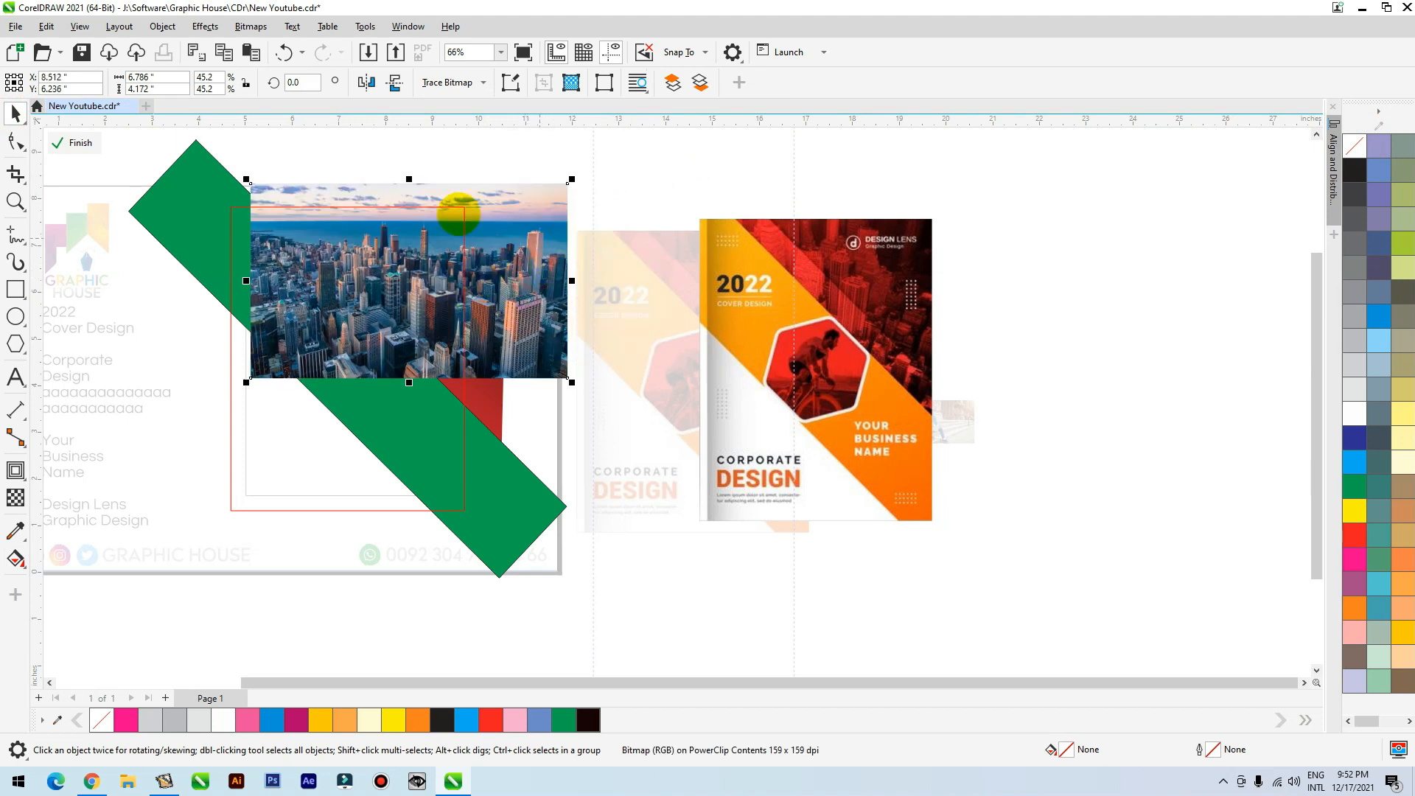
# Set the city photo's transparency merge mode to Soft Light and shift the photo slightly over the gradient shape
pyautogui.click(16, 498)
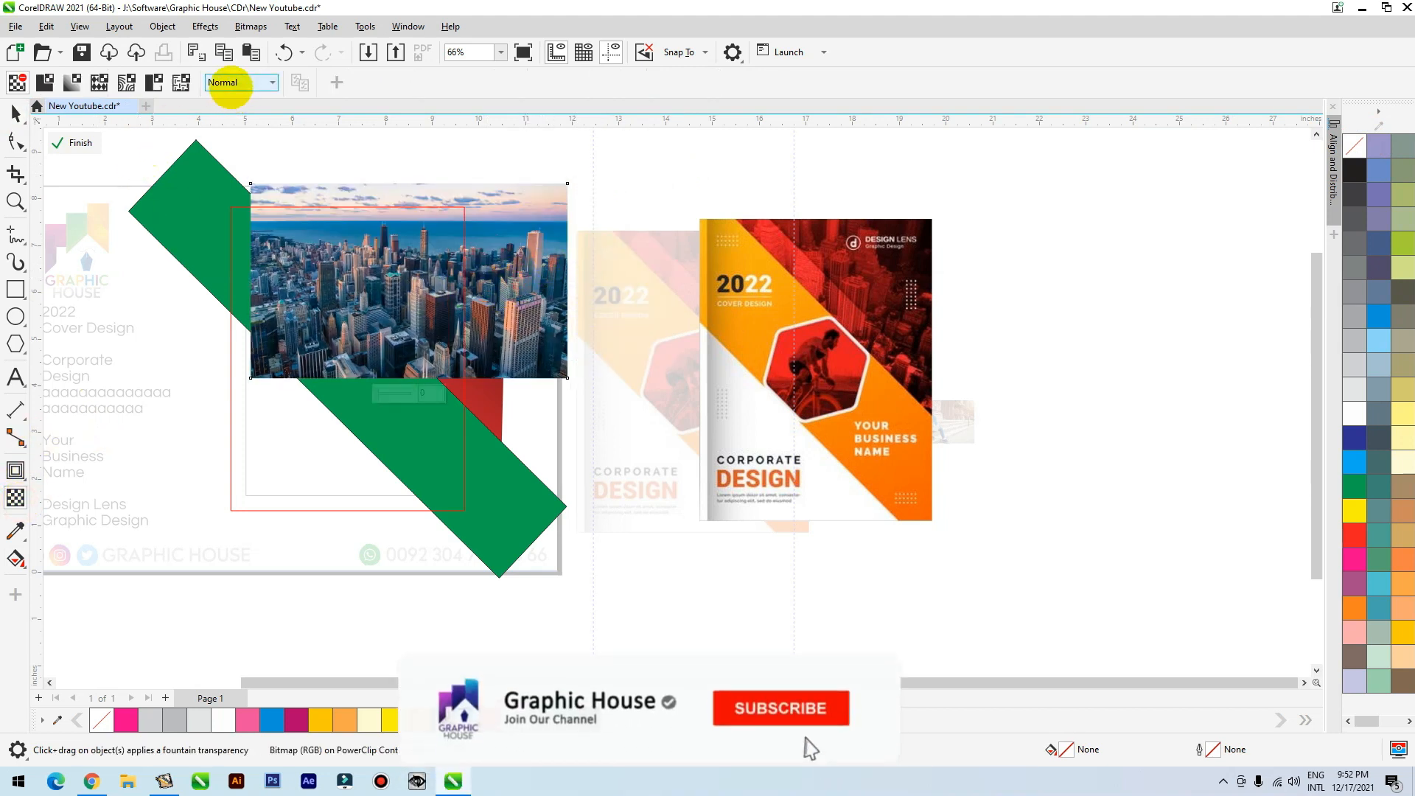
pyautogui.click(234, 82)
pyautogui.click(234, 396)
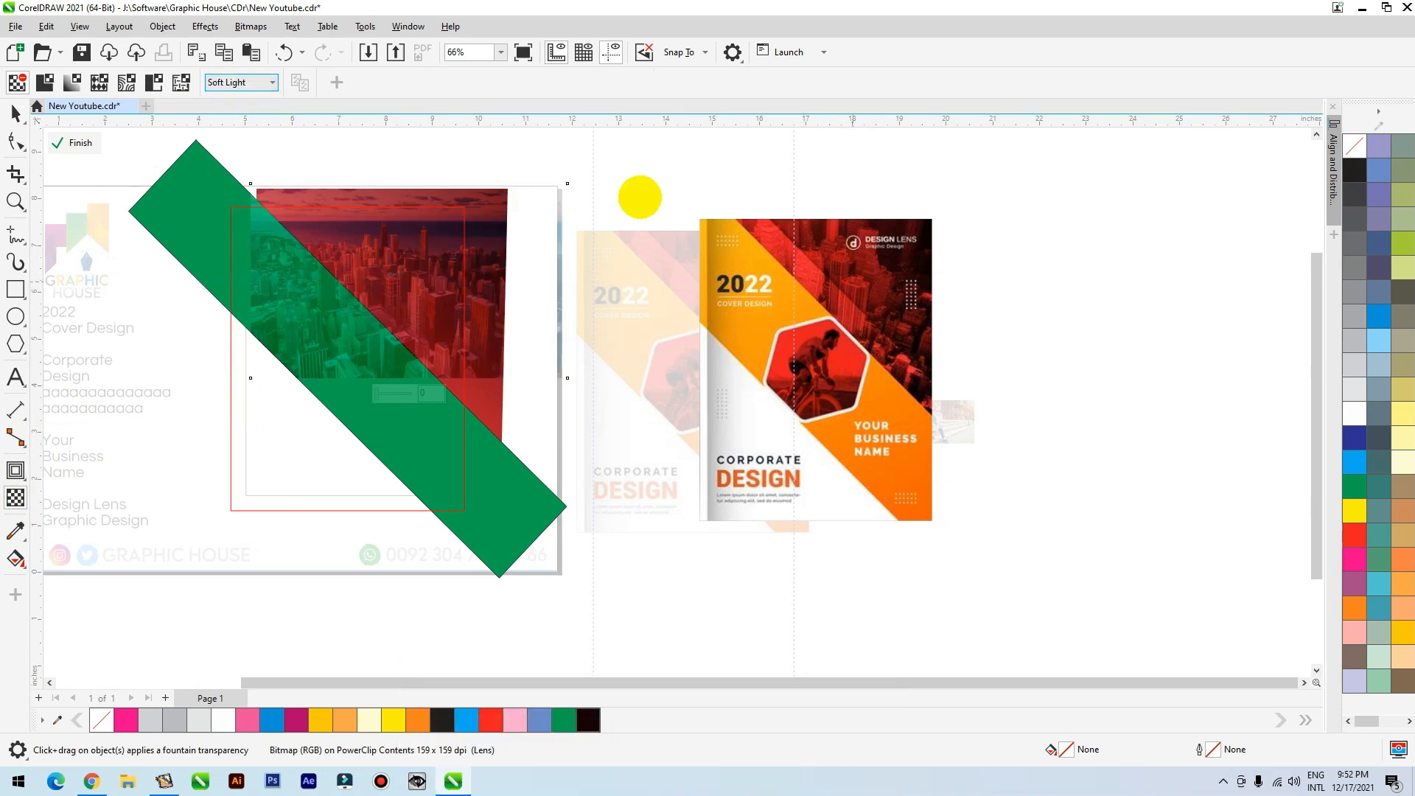
pyautogui.click(15, 113)
pyautogui.moveTo(520, 280); pyautogui.dragTo(513, 283)
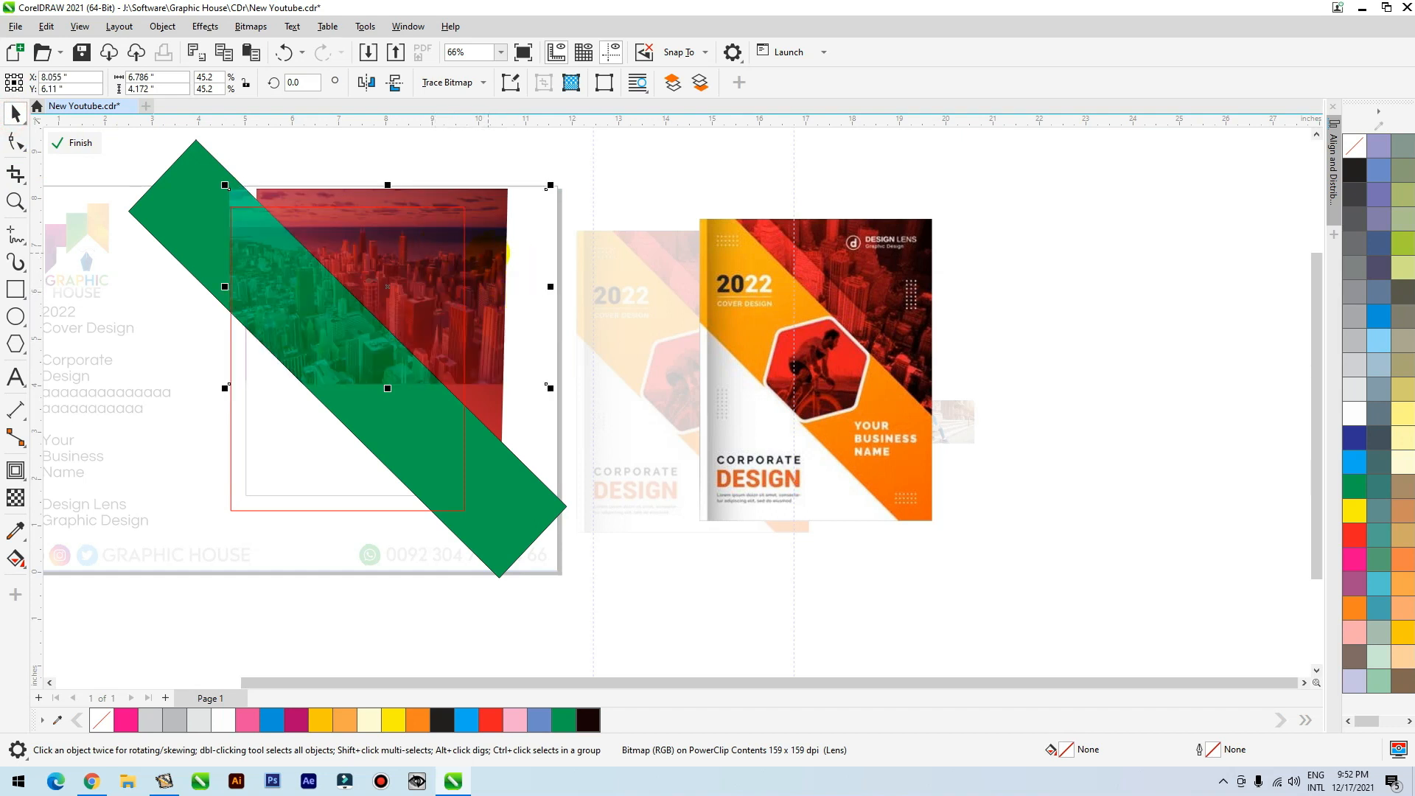
# Adjust the city photo to brightness 3, contrast -32 and intensity -22
pyautogui.hotkey('ctrl', 'b')
pyautogui.moveTo(745, 351); pyautogui.dragTo(695, 391)
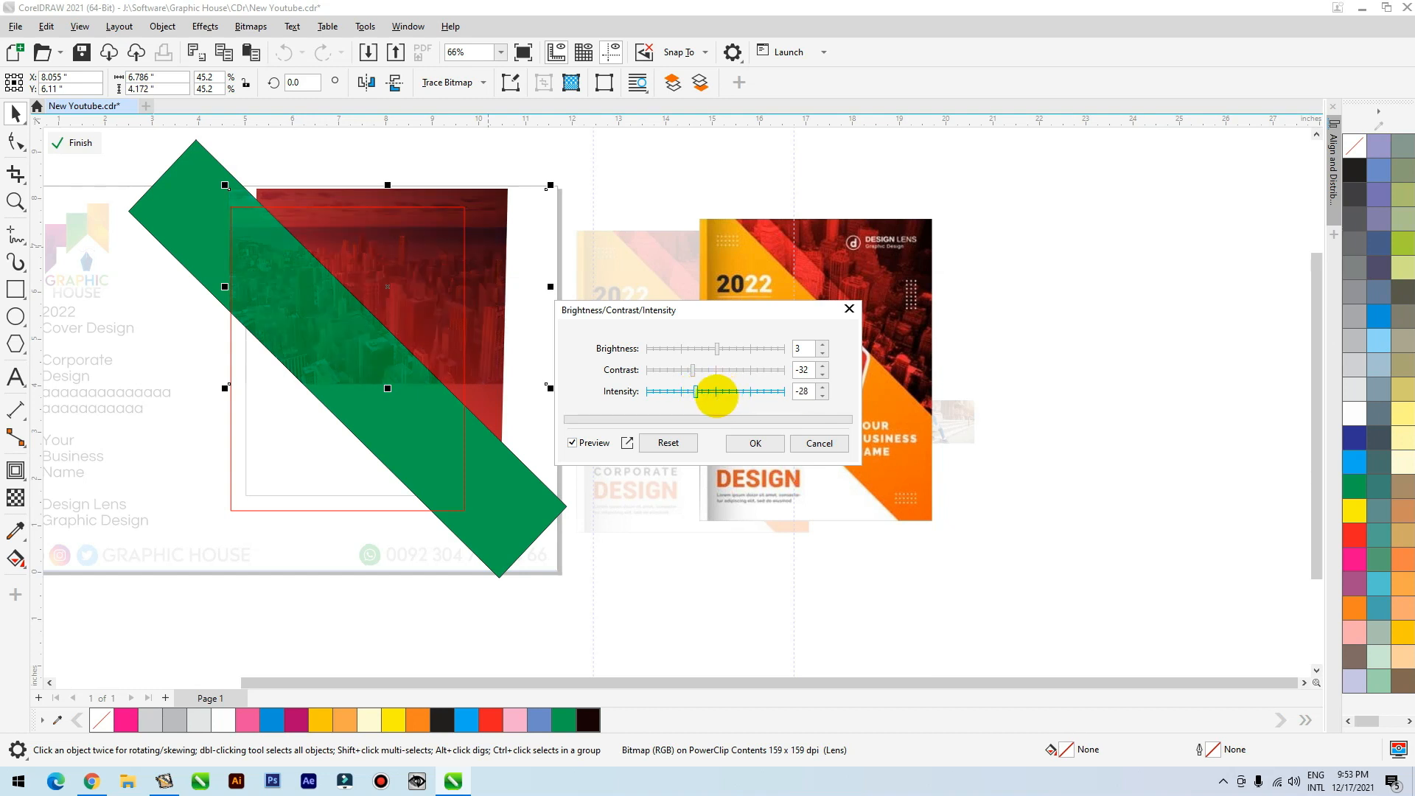
pyautogui.click(716, 391)
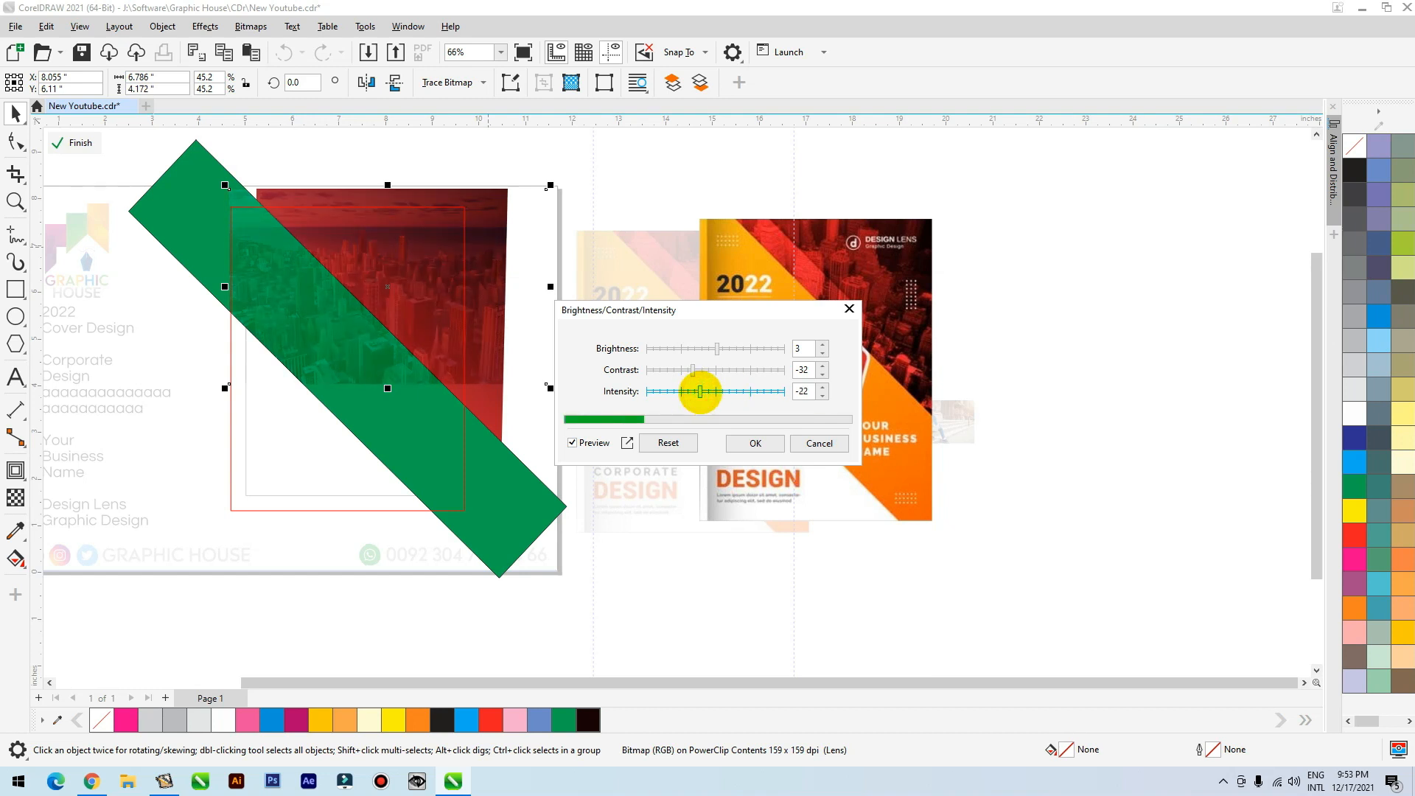
pyautogui.click(759, 443)
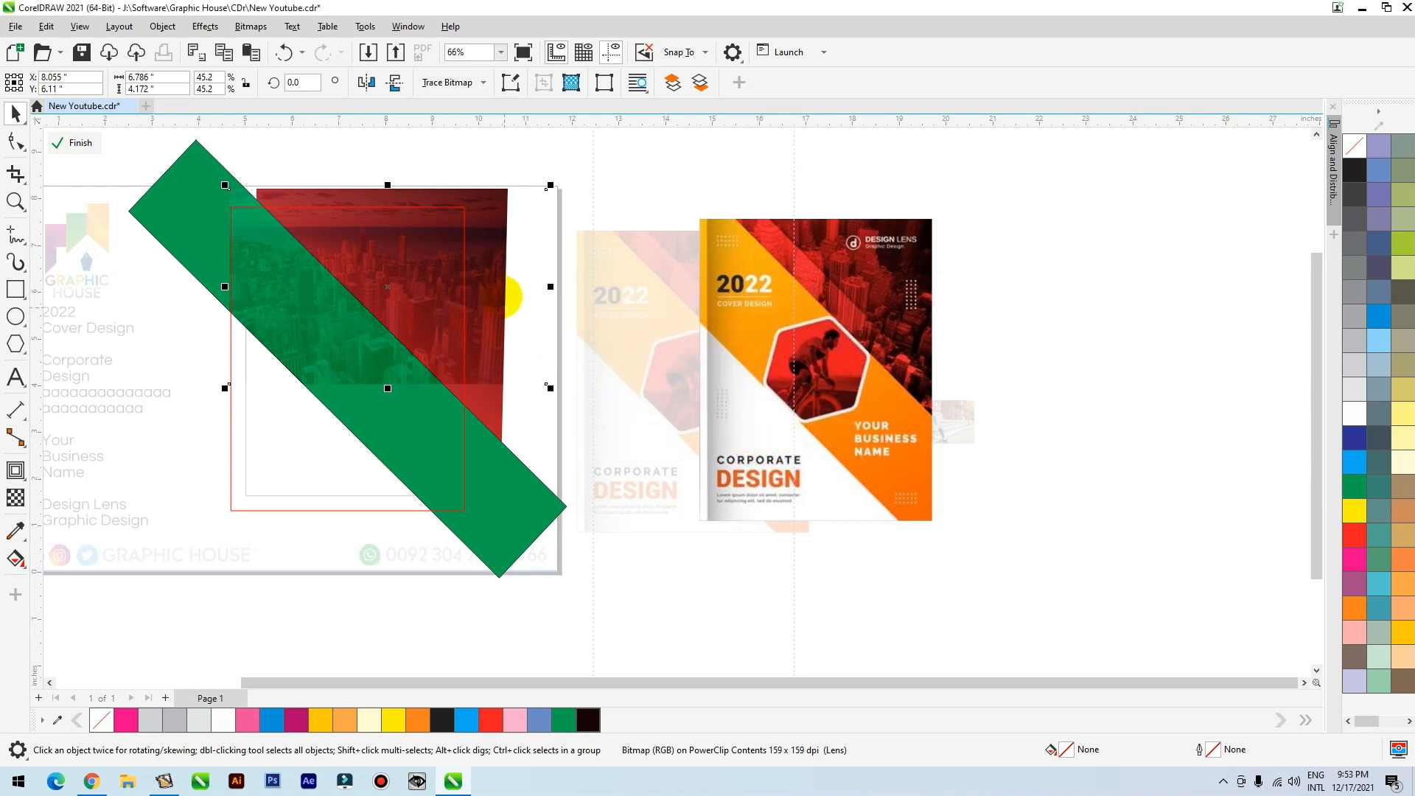
# PowerClip the city photo inside the red gradient shape
pyautogui.rightClick(506, 295)
pyautogui.click(554, 472)
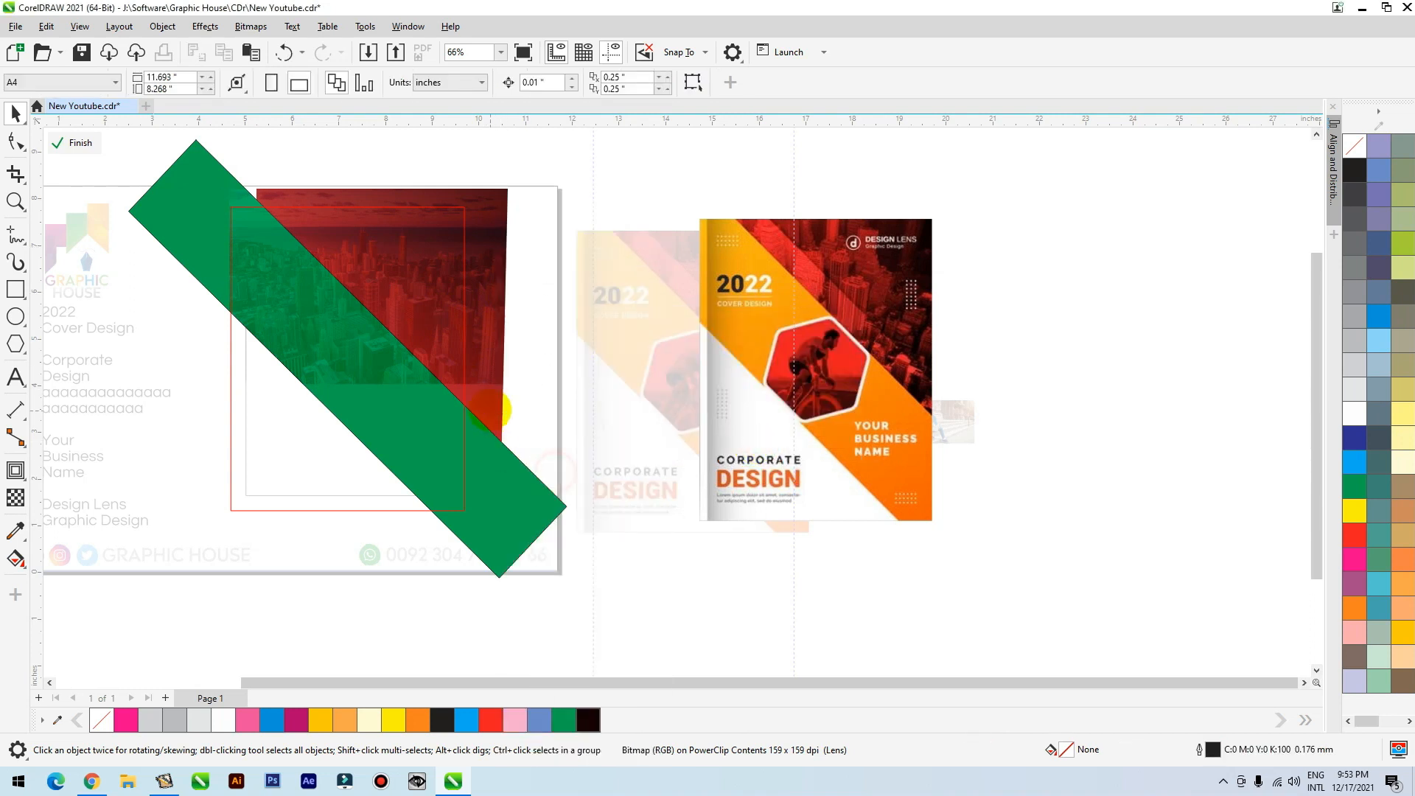
pyautogui.click(502, 410)
pyautogui.doubleClick(489, 408)
# Enlarge the clipped city photo to about 8.58 by 5.28 inches within the gradient shape's PowerClip
pyautogui.click(474, 332)
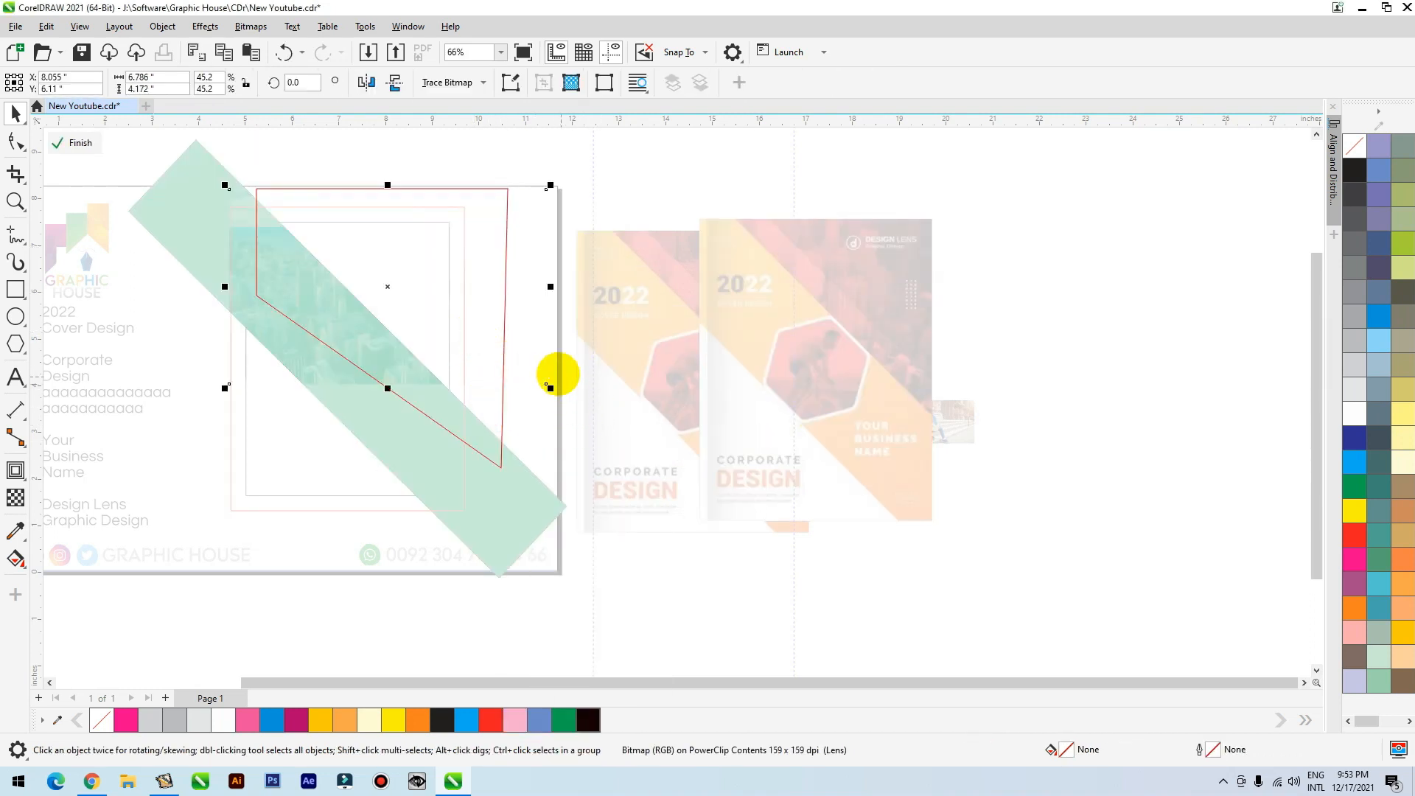
pyautogui.moveTo(547, 385); pyautogui.dragTo(592, 420)
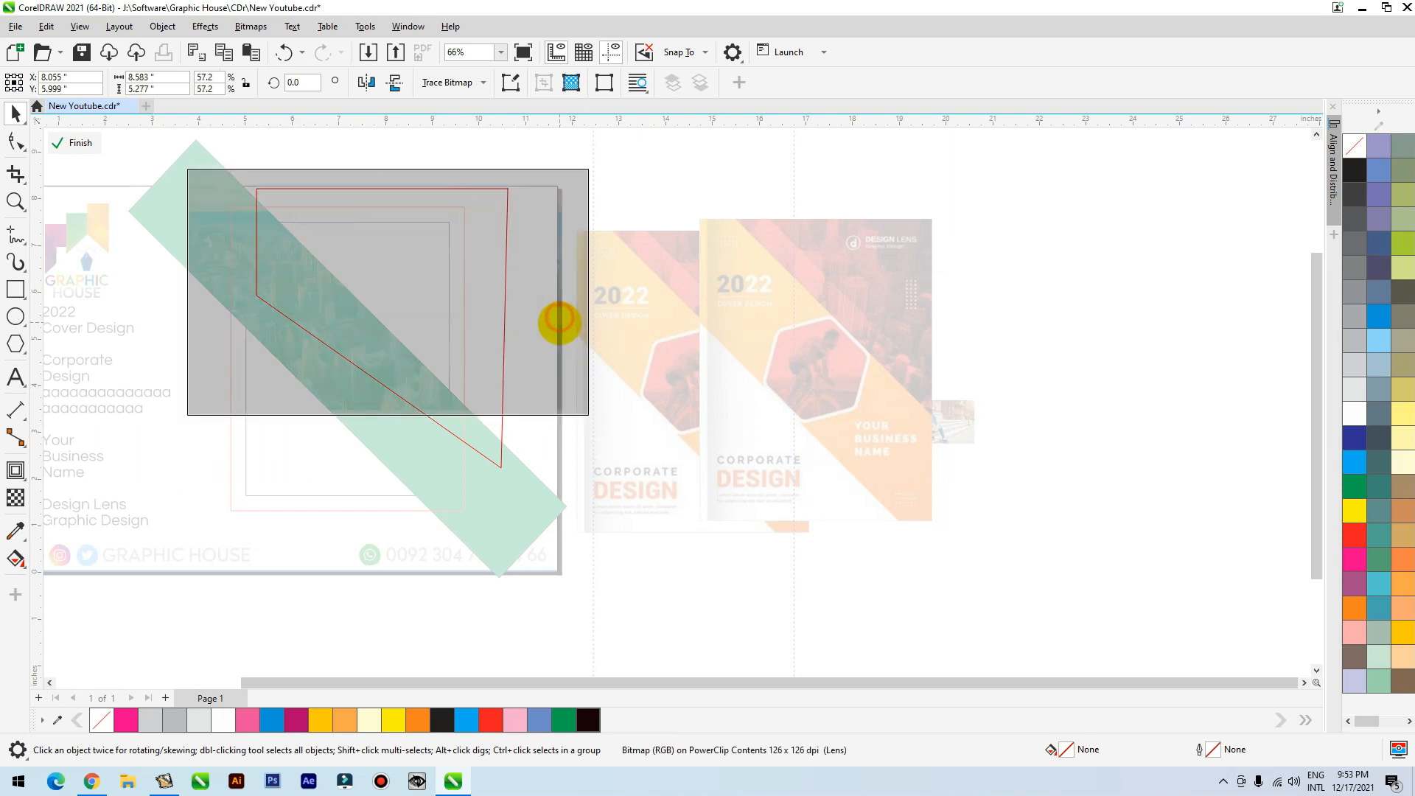
pyautogui.click(648, 179)
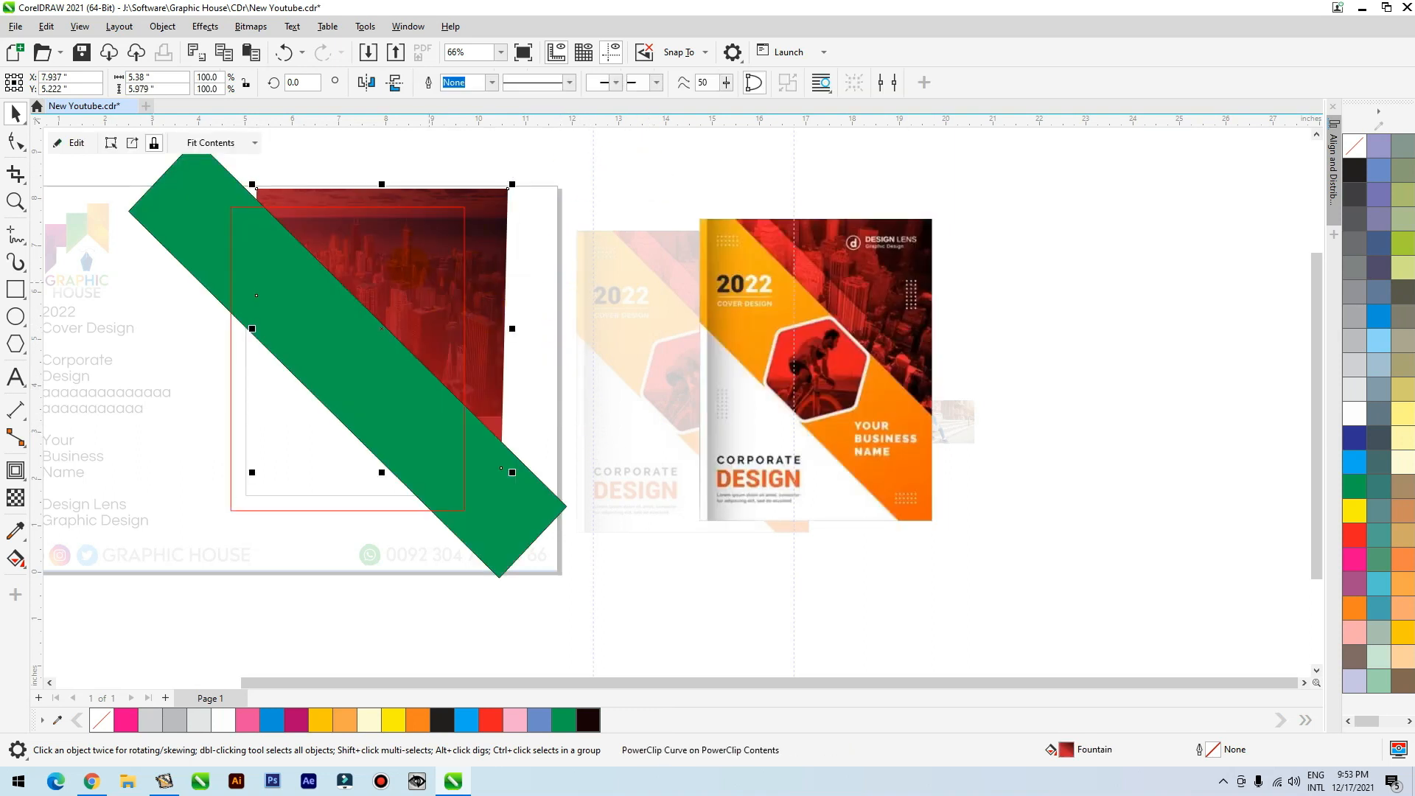
# Reposition the city photo slightly up inside the gradient shape and finish editing that inner PowerClip
pyautogui.keyDown('ctrl'); pyautogui.click(433, 277); pyautogui.keyUp('ctrl')
pyautogui.moveTo(417, 282); pyautogui.dragTo(421, 273)
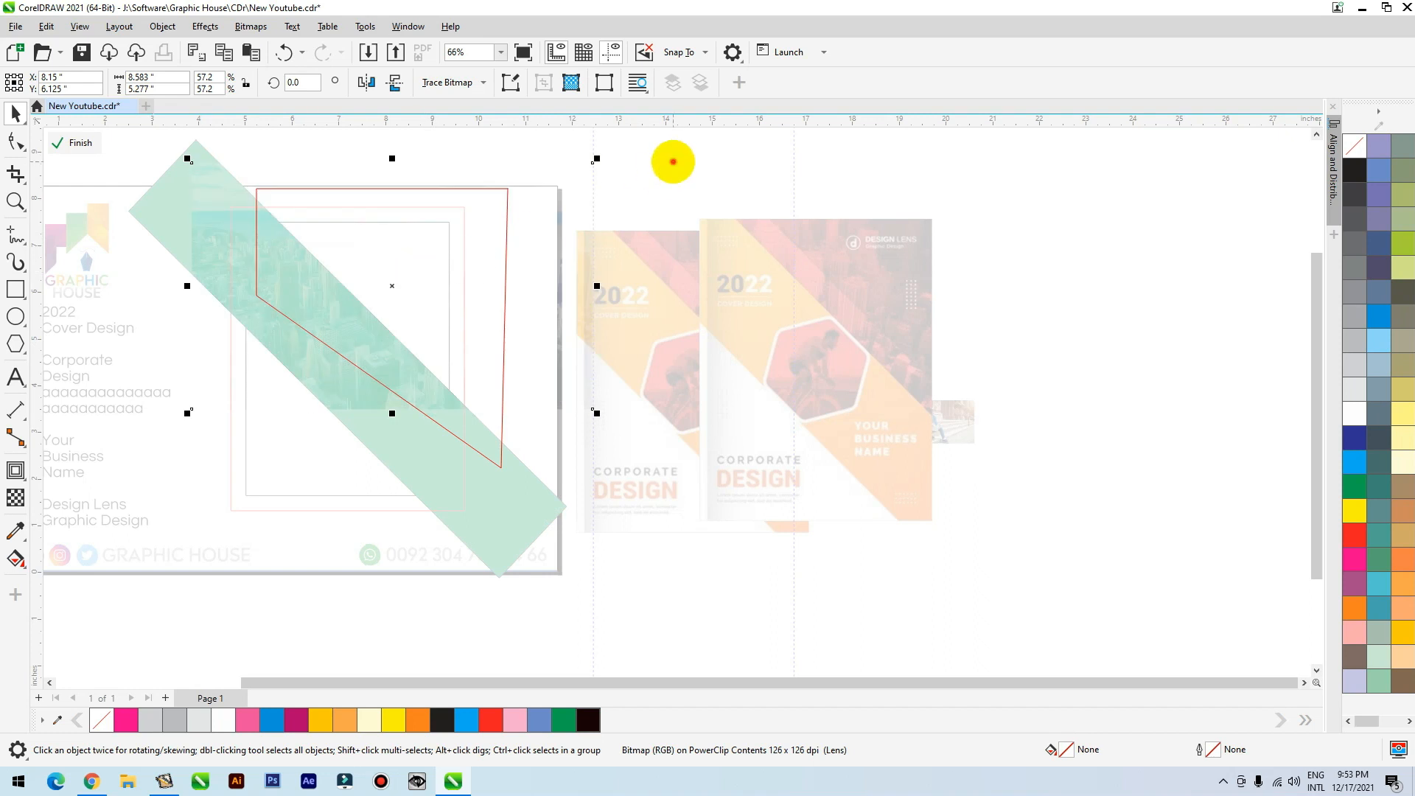
pyautogui.keyDown('ctrl'); pyautogui.click(673, 161); pyautogui.keyUp('ctrl')
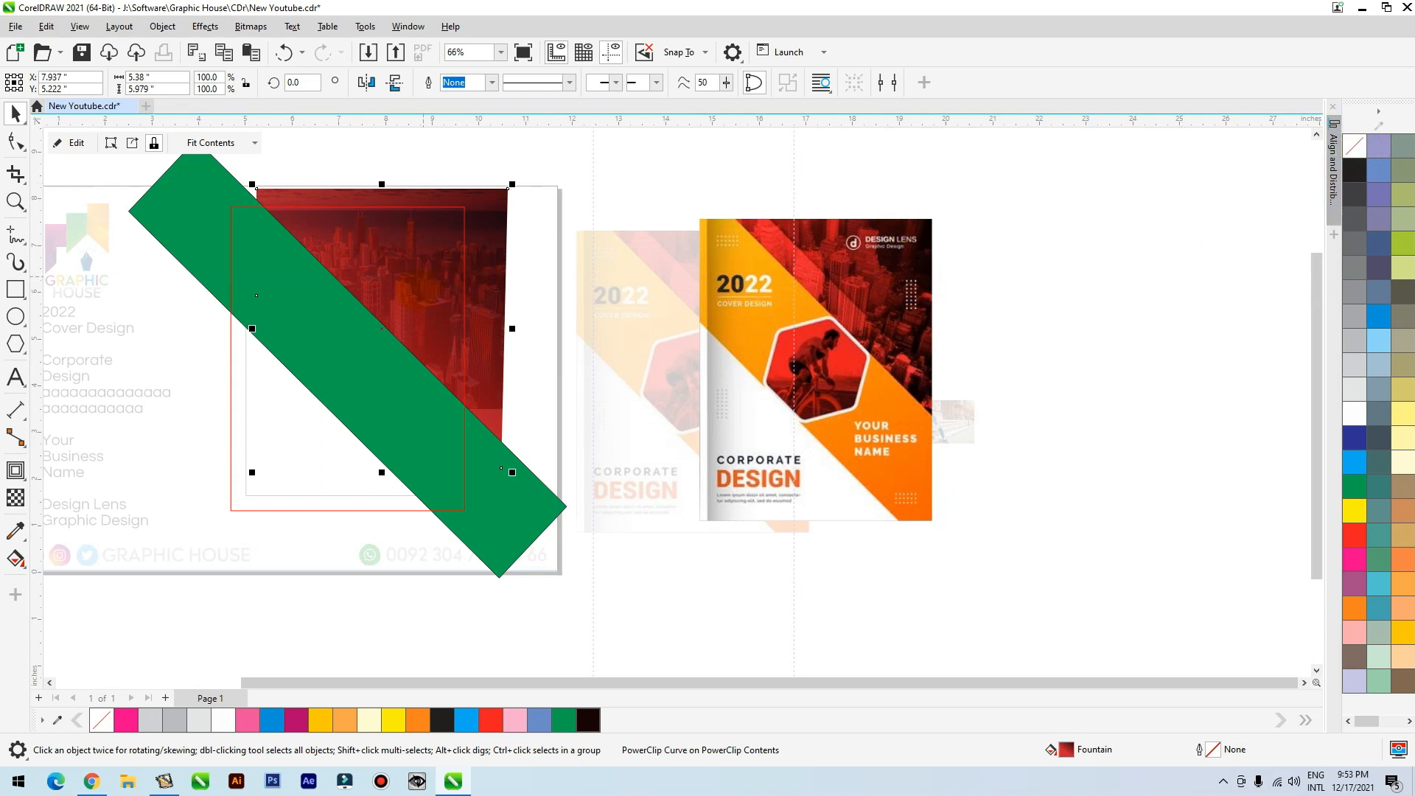
# Duplicate the green diagonal band to its upper-right side, fill the copy with white and remove its outline
pyautogui.keyDown('ctrl'); pyautogui.click(464, 459); pyautogui.keyUp('ctrl')
pyautogui.moveTo(503, 514); pyautogui.dragTo(559, 436)
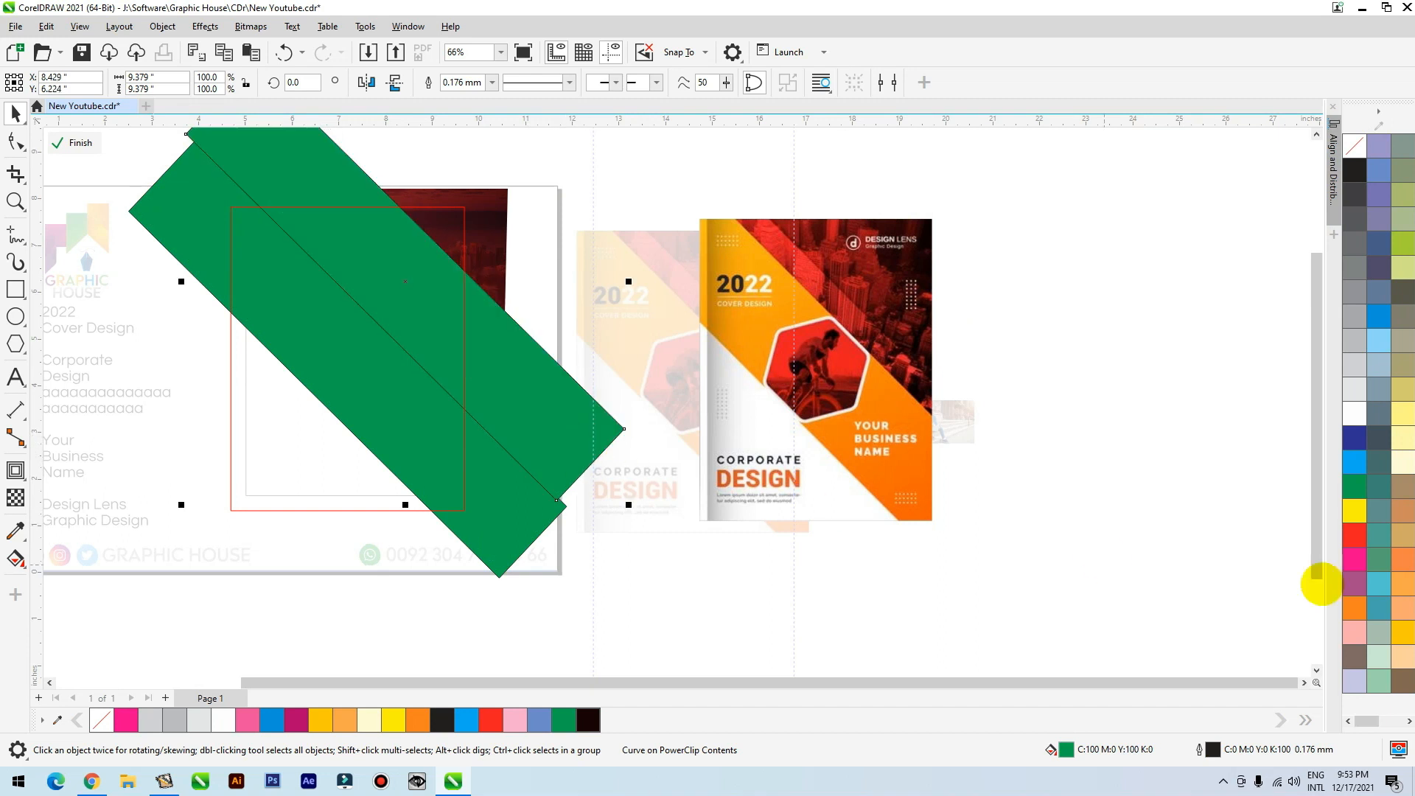
pyautogui.click(1354, 414)
pyautogui.rightClick(1355, 145)
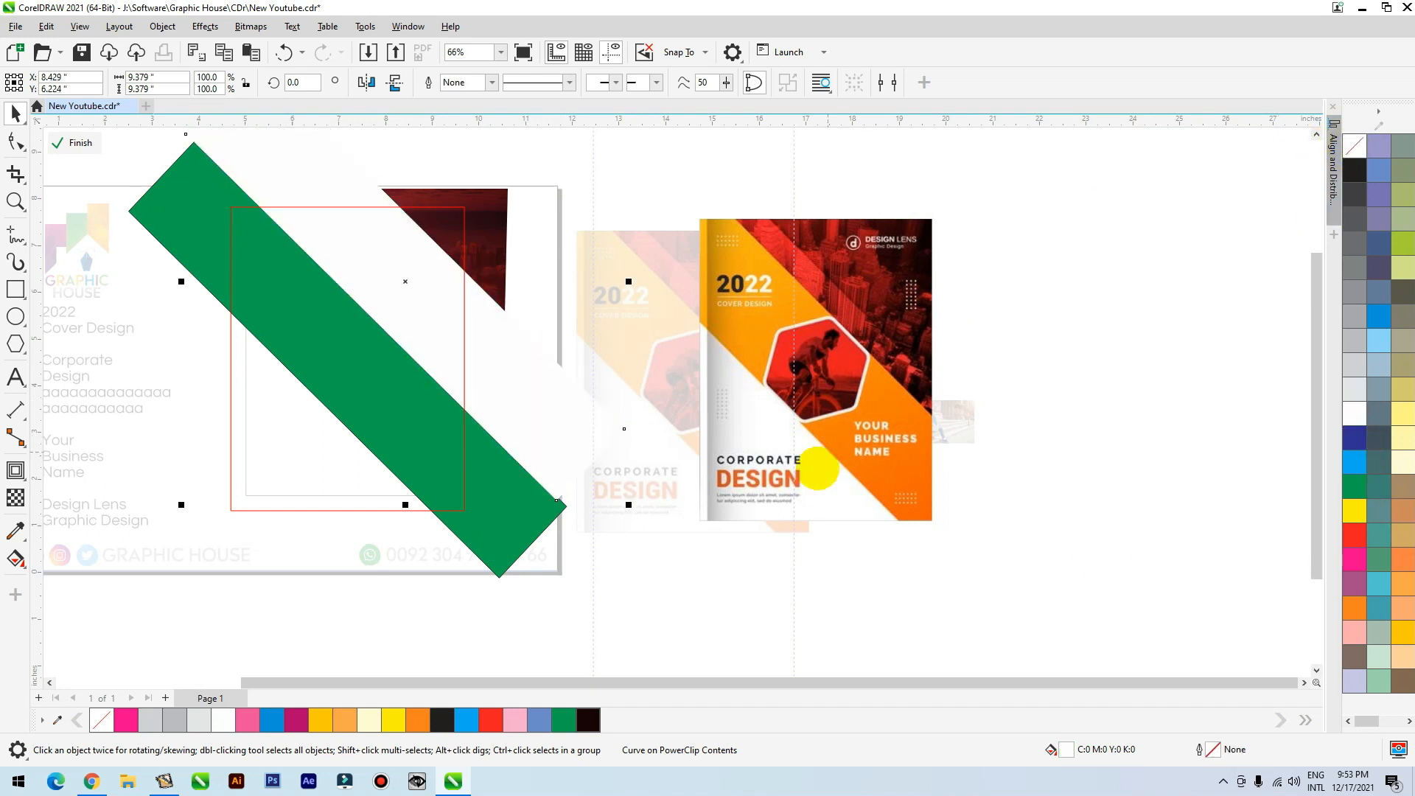
# Scale the white band copy to 46% along the green band's upper edge and fade it towards its lower-right end with linear transparency
pyautogui.moveTo(629, 504); pyautogui.dragTo(296, 167)
pyautogui.moveTo(449, 375)
pyautogui.mouseDown()
pyautogui.moveTo(515, 411)
pyautogui.moveTo(490, 415)
pyautogui.moveTo(454, 378)
pyautogui.mouseUp()
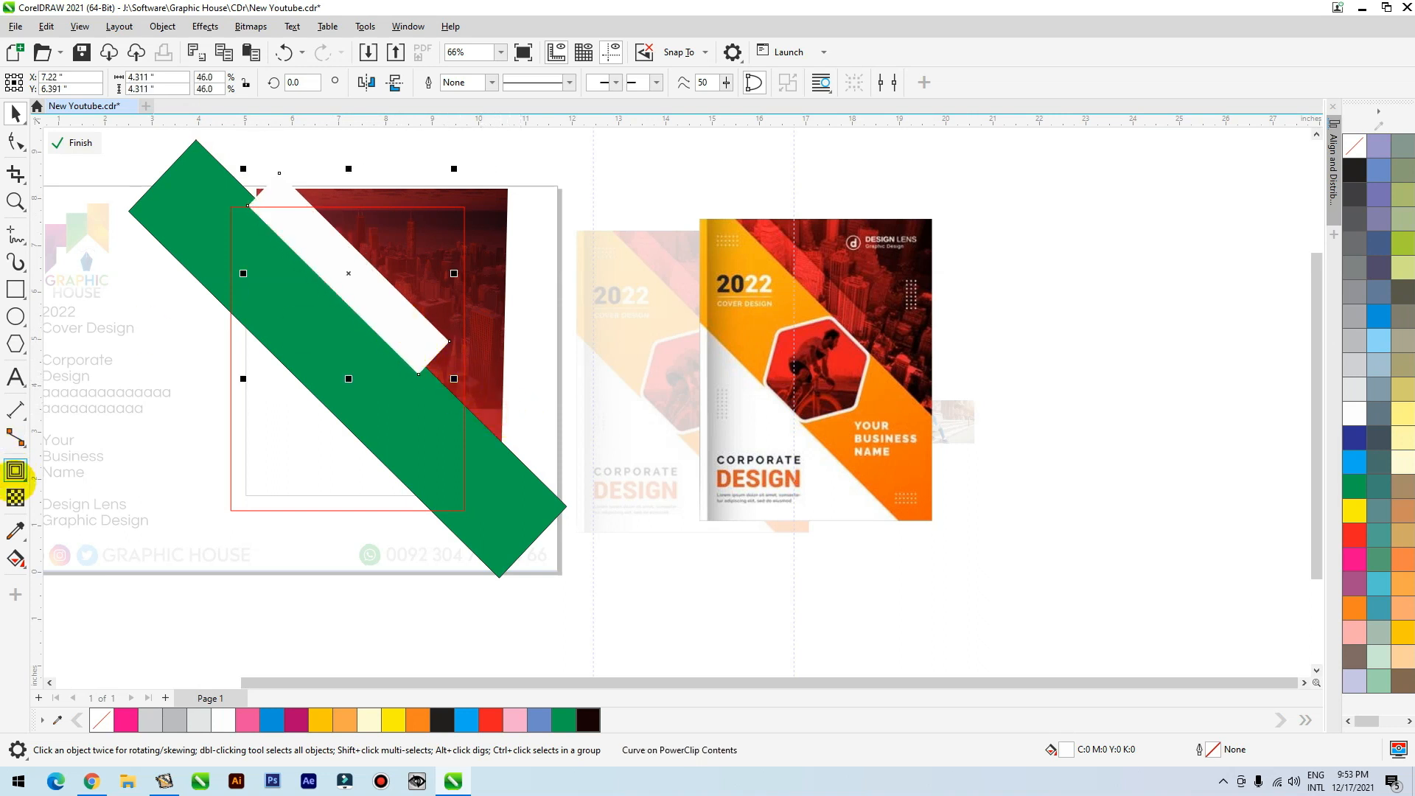
pyautogui.click(15, 497)
pyautogui.moveTo(264, 189); pyautogui.dragTo(398, 355)
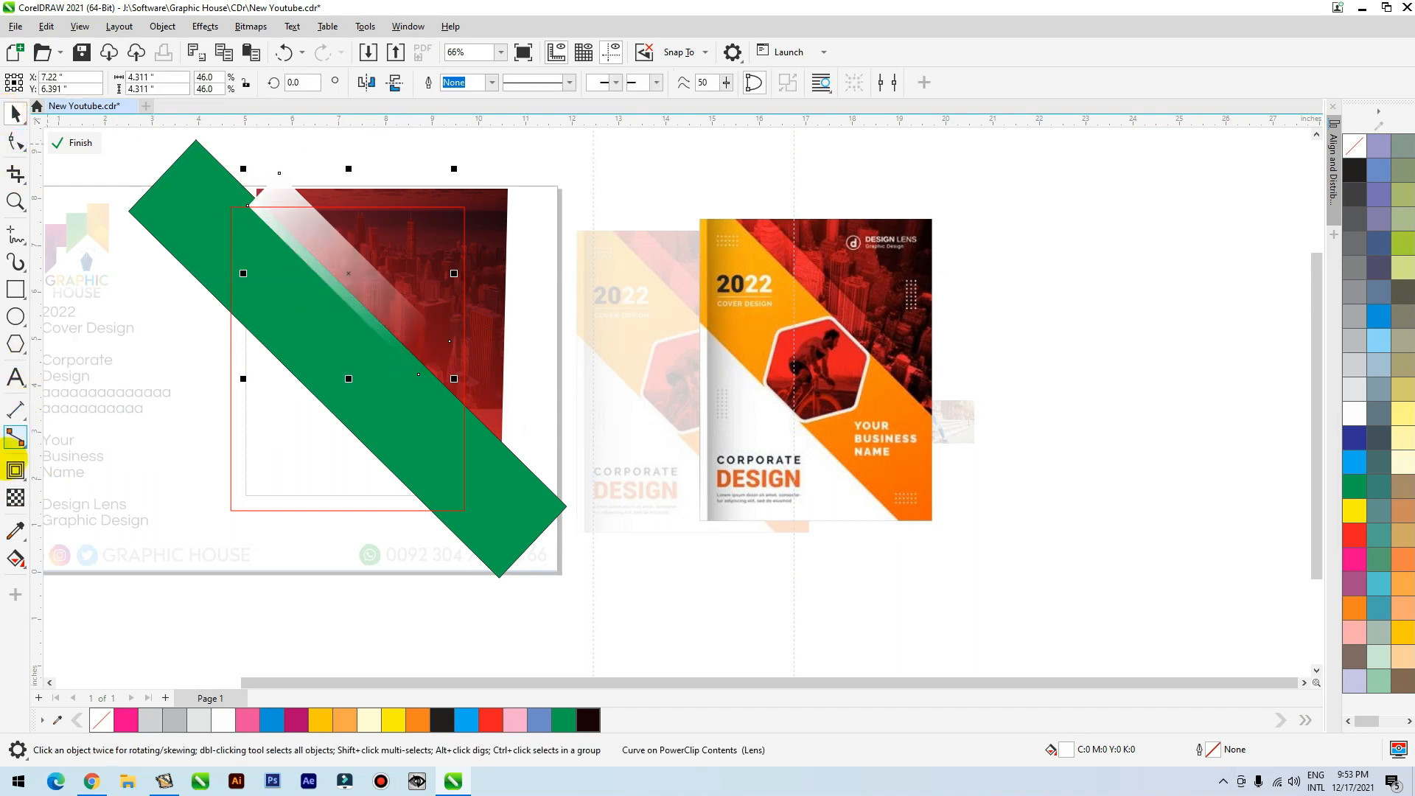
# Try merge modes such as Subtract, Difference, Multiply, If Darker, Color, Logical AND, Hard Light and Soft Light on the white strip's transparency
pyautogui.click(218, 83)
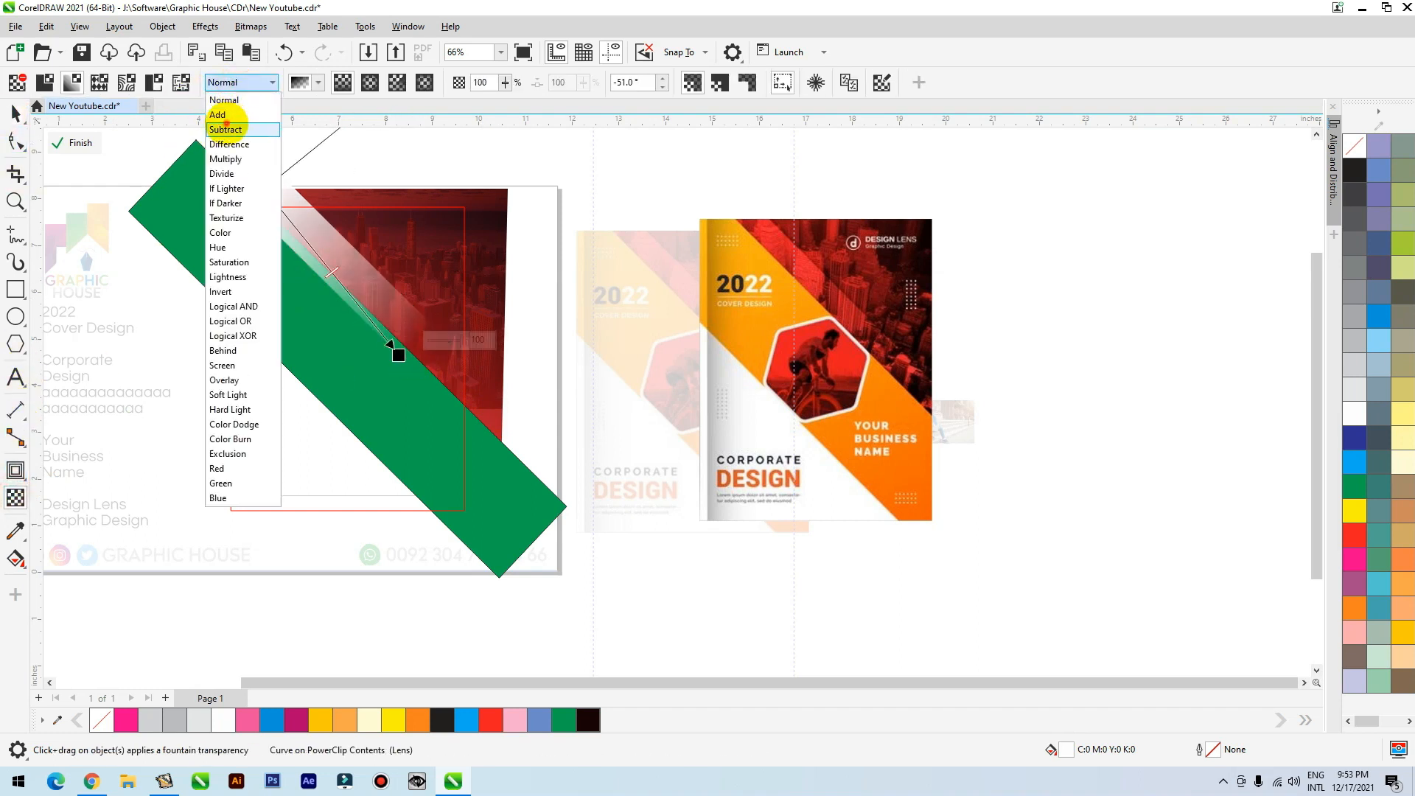
pyautogui.click(226, 122)
pyautogui.click(250, 83)
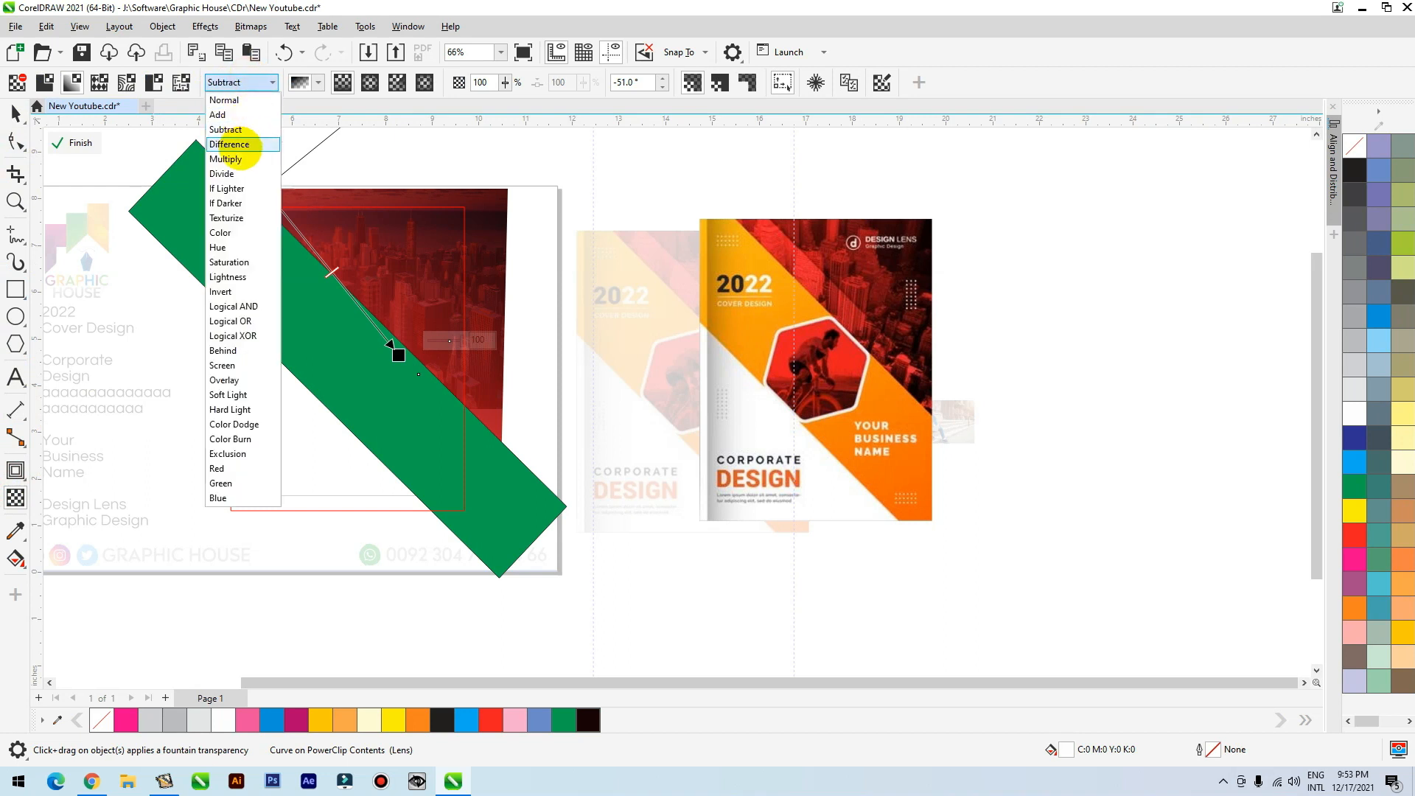
pyautogui.click(237, 143)
pyautogui.click(239, 83)
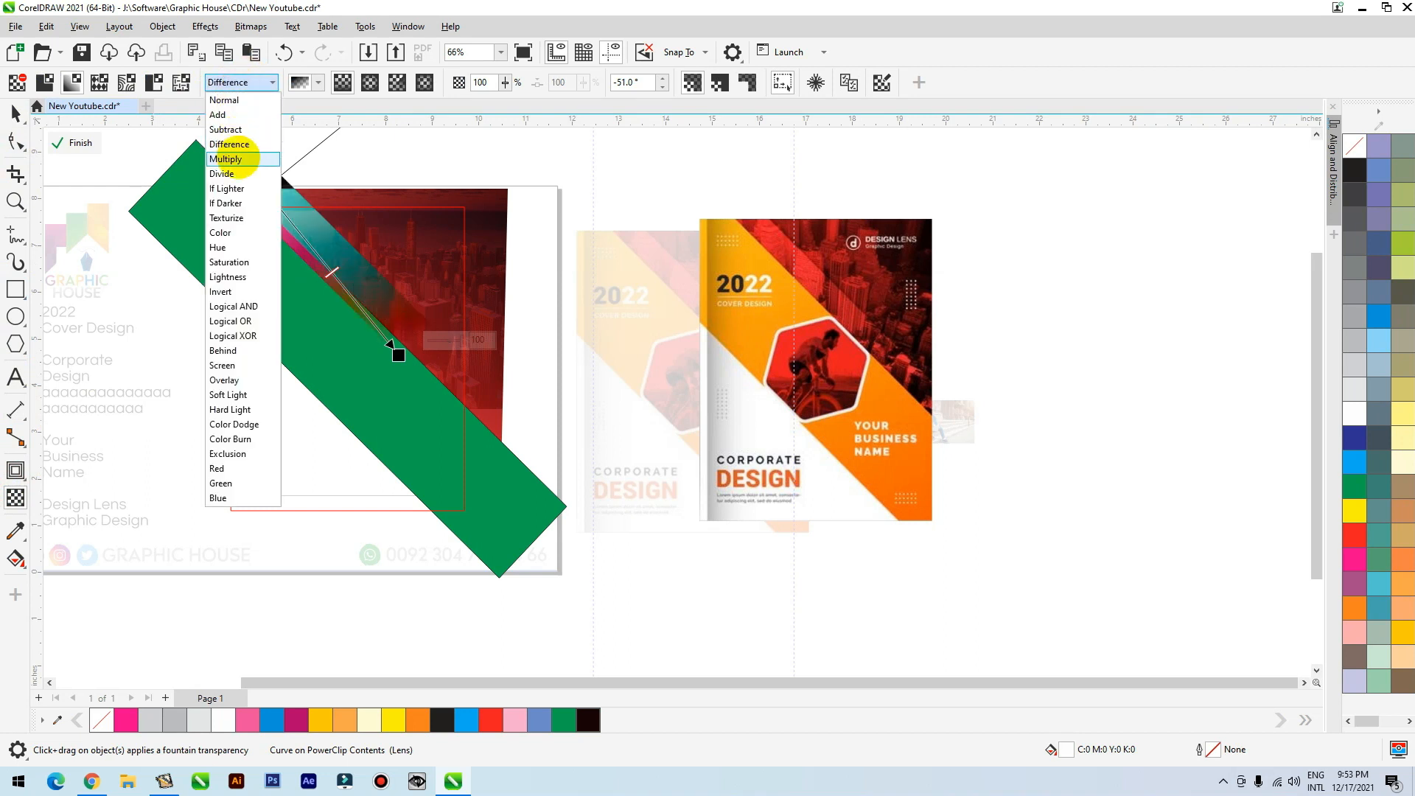
pyautogui.click(235, 159)
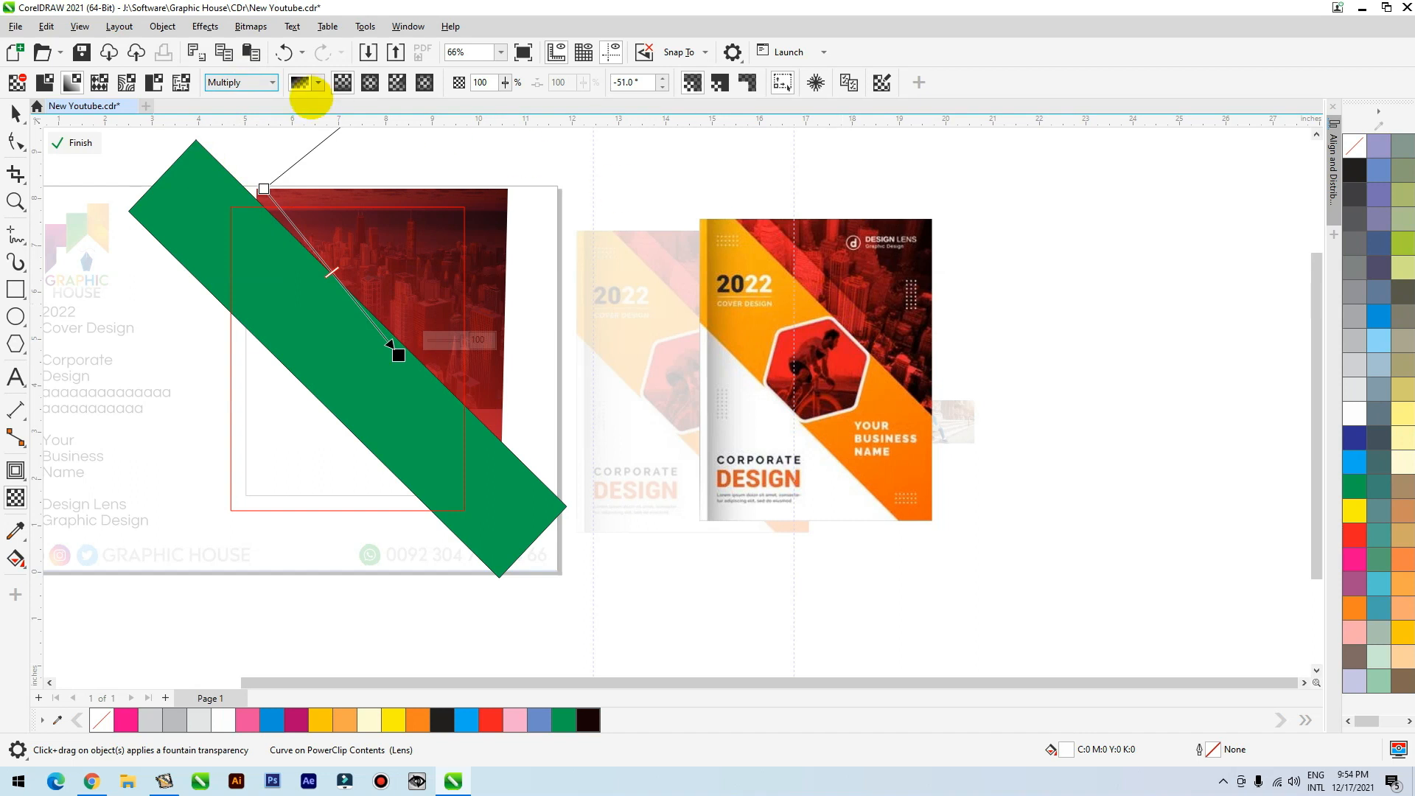
pyautogui.click(236, 82)
pyautogui.click(248, 192)
pyautogui.click(235, 82)
pyautogui.click(229, 201)
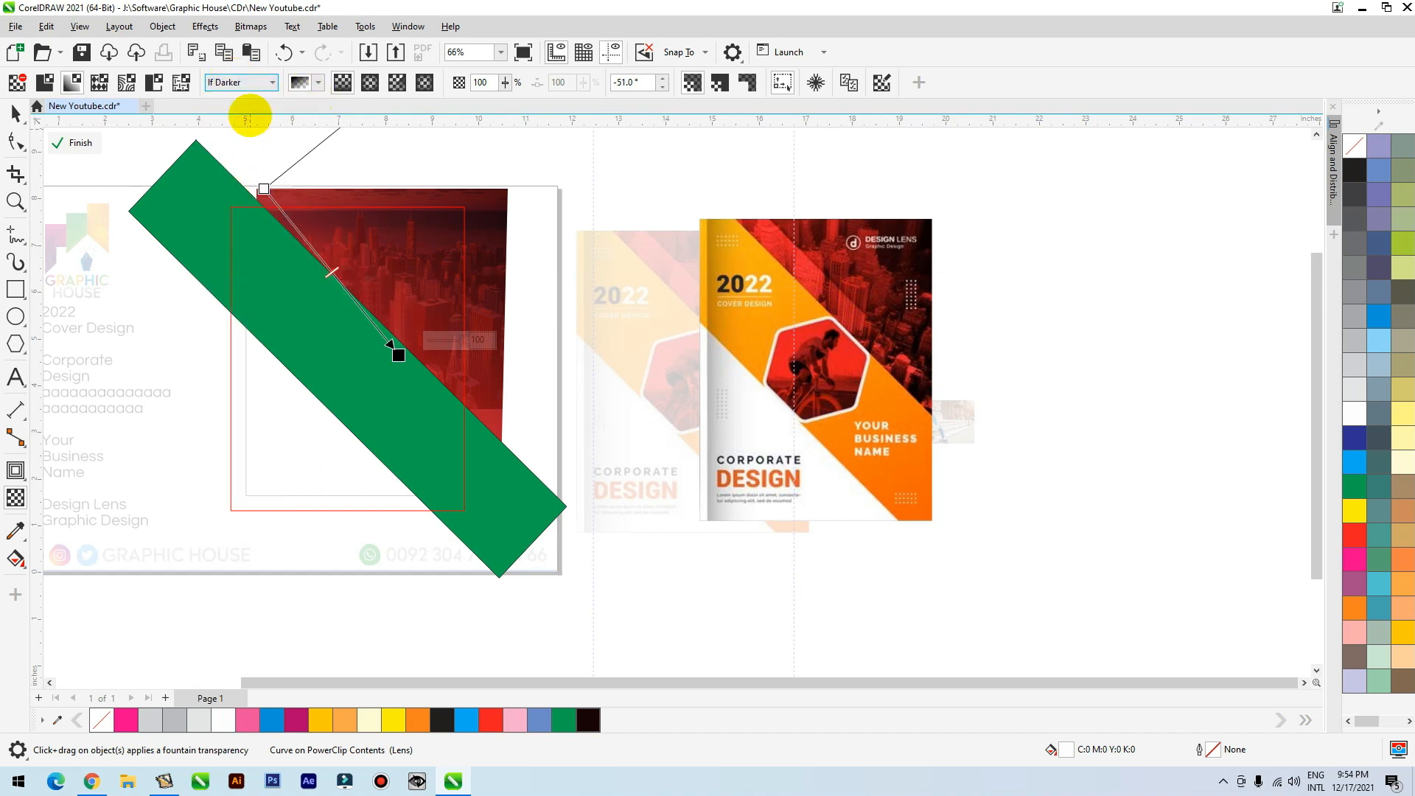
pyautogui.click(223, 82)
pyautogui.click(236, 234)
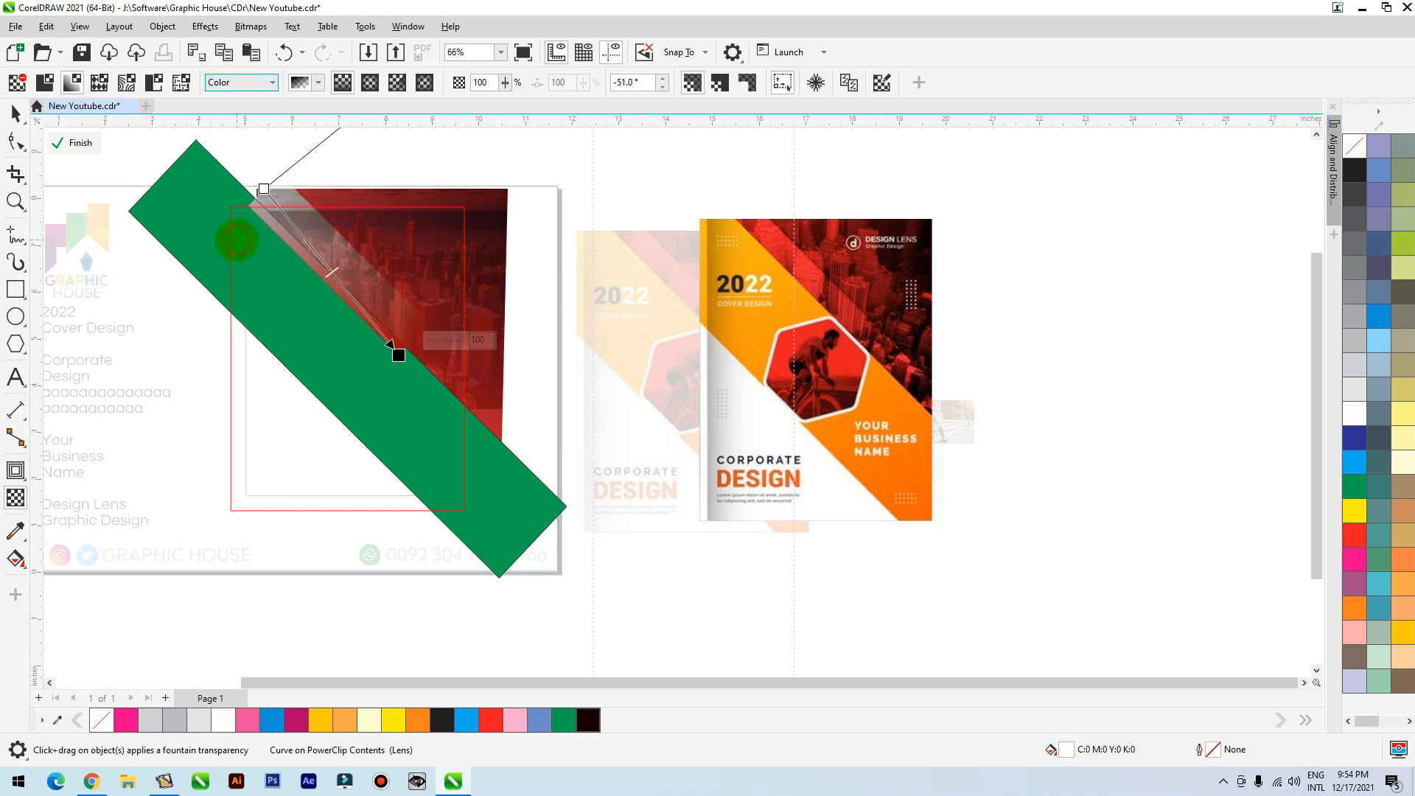
pyautogui.click(218, 81)
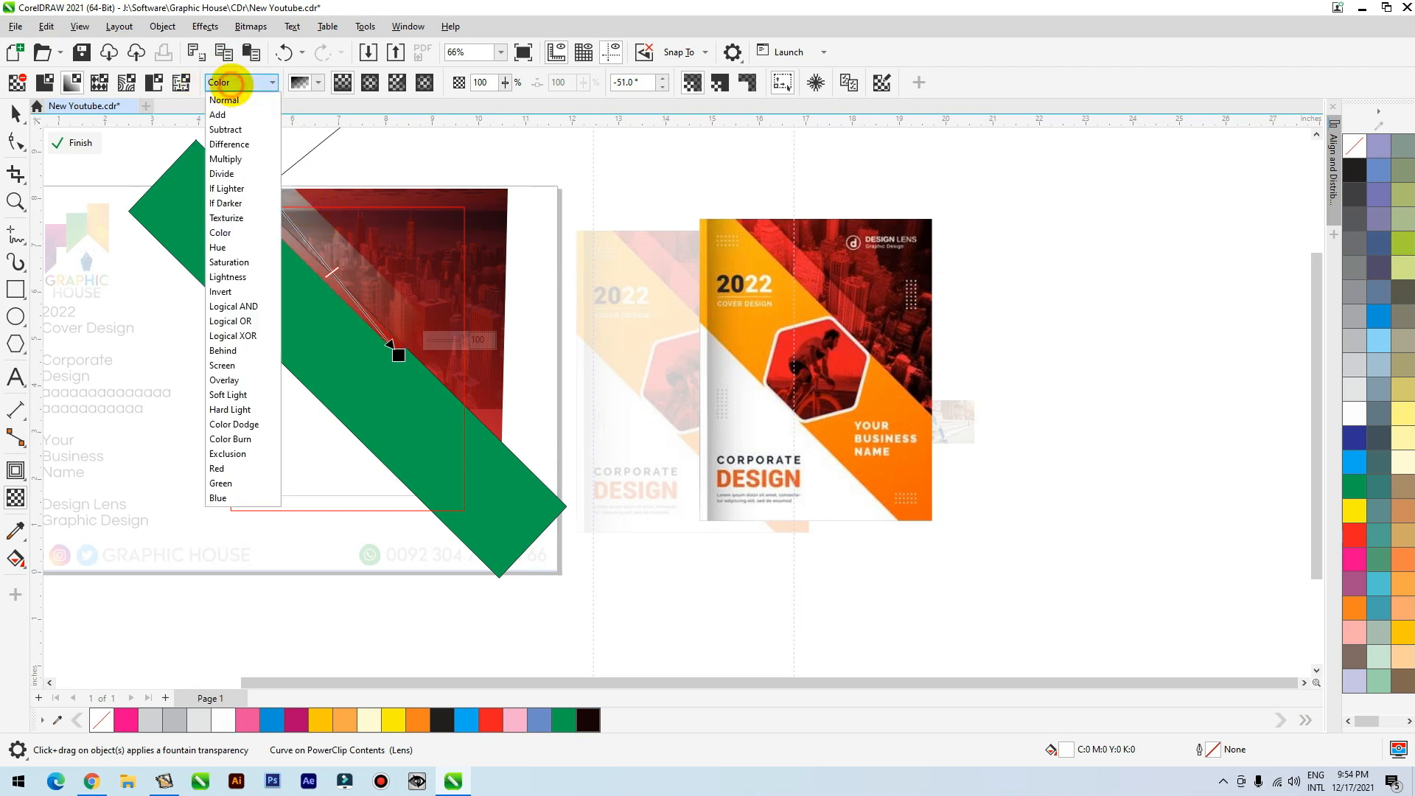
pyautogui.click(229, 302)
pyautogui.click(220, 82)
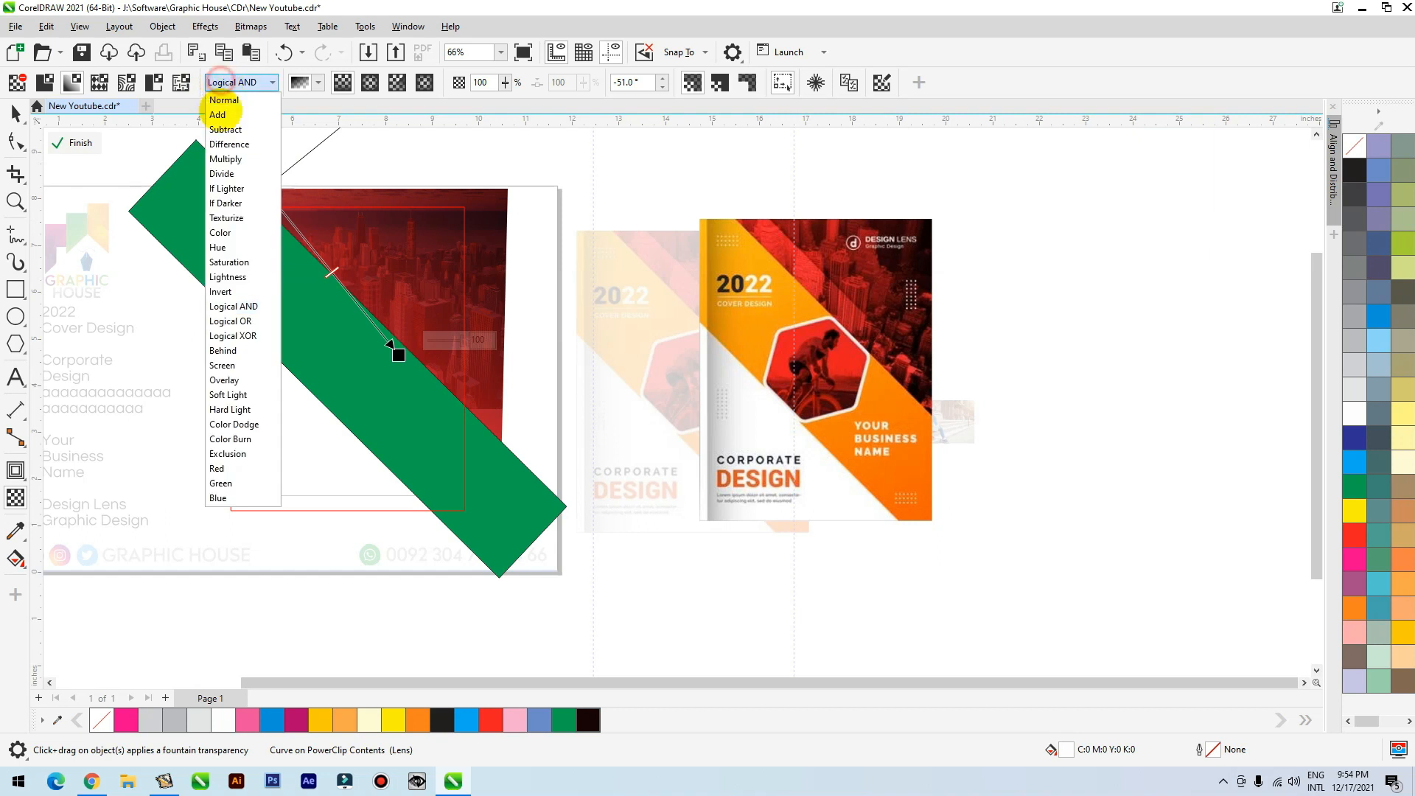
pyautogui.click(229, 378)
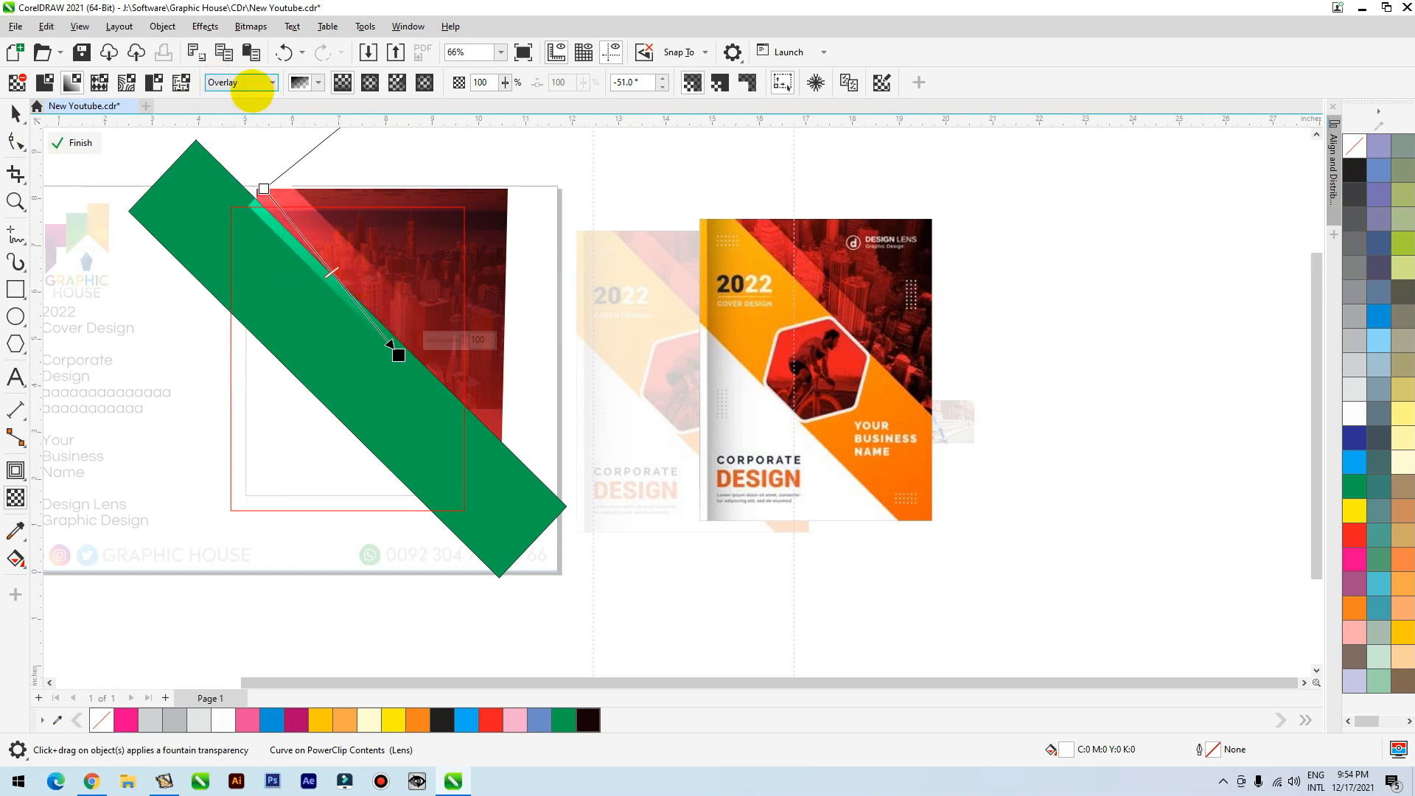
pyautogui.click(229, 82)
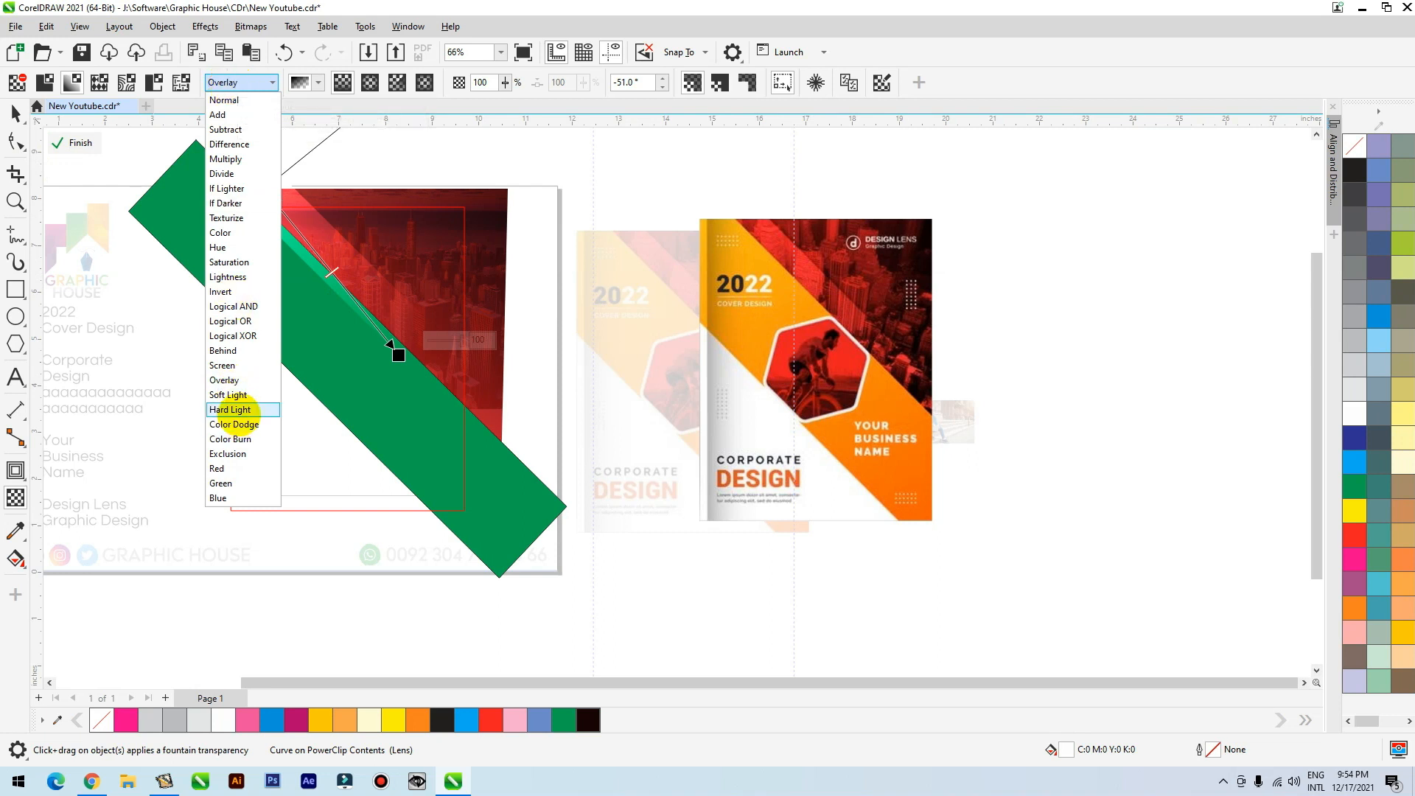
pyautogui.click(230, 410)
pyautogui.click(237, 81)
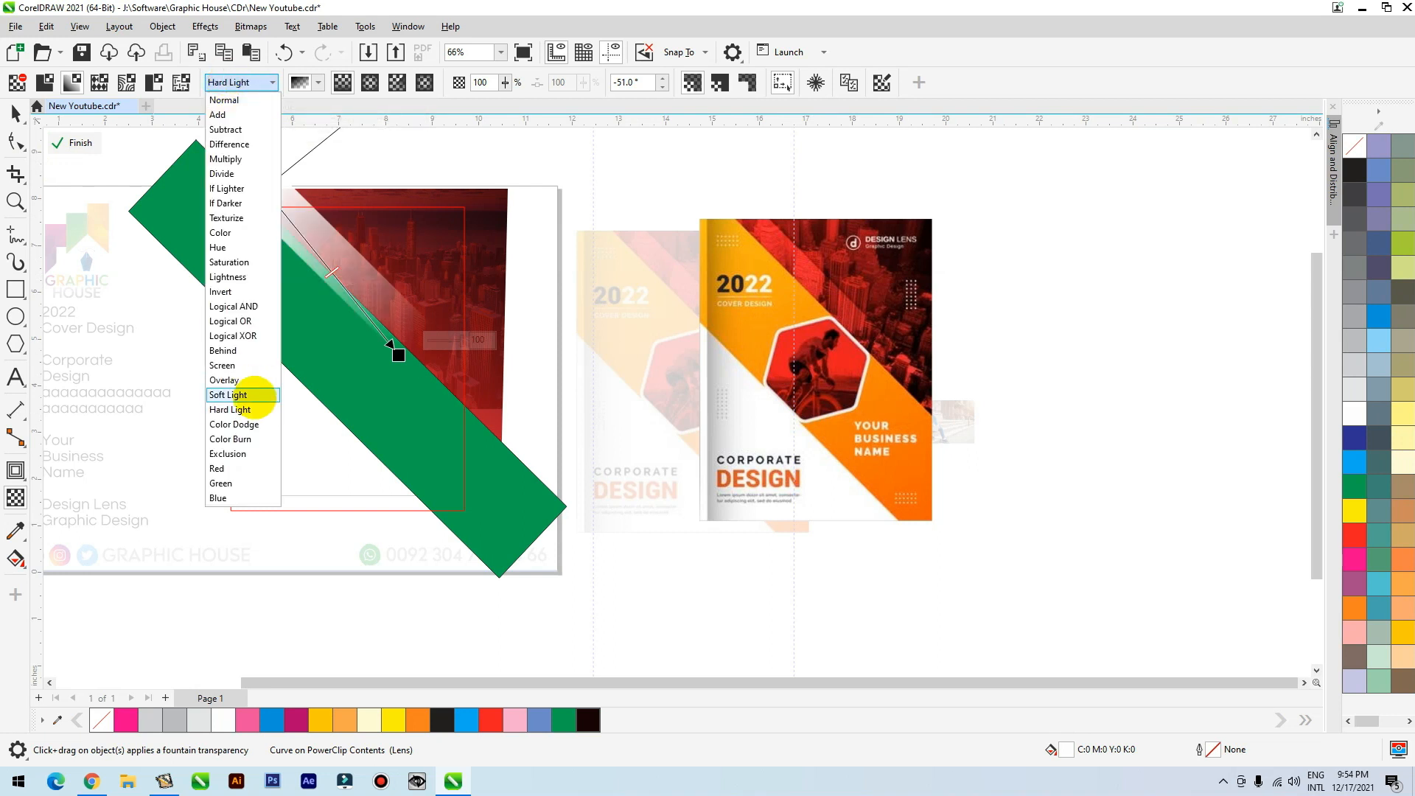
pyautogui.click(253, 396)
# Set the merge mode of the white strip's transparency to Overlay
pyautogui.click(236, 82)
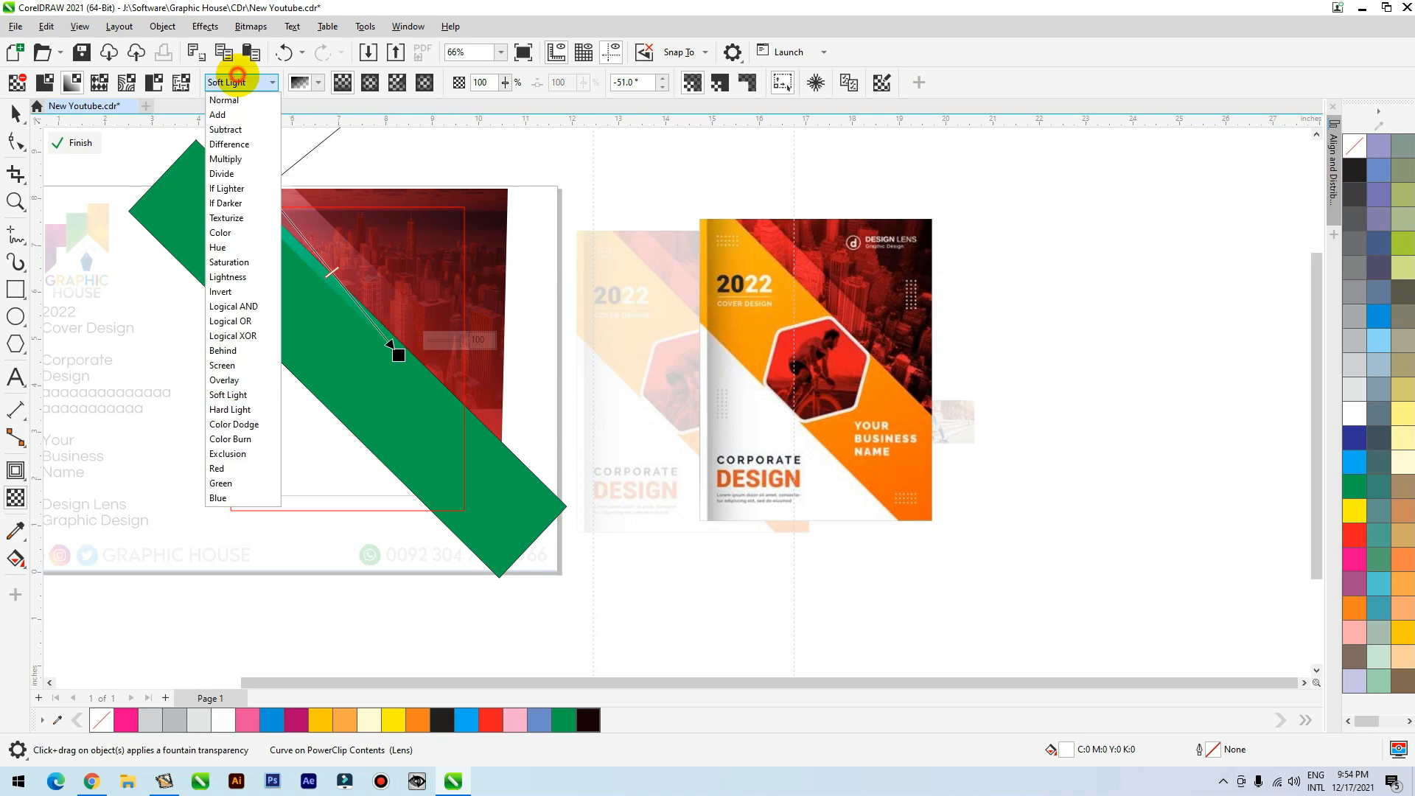
pyautogui.click(234, 381)
pyautogui.click(15, 114)
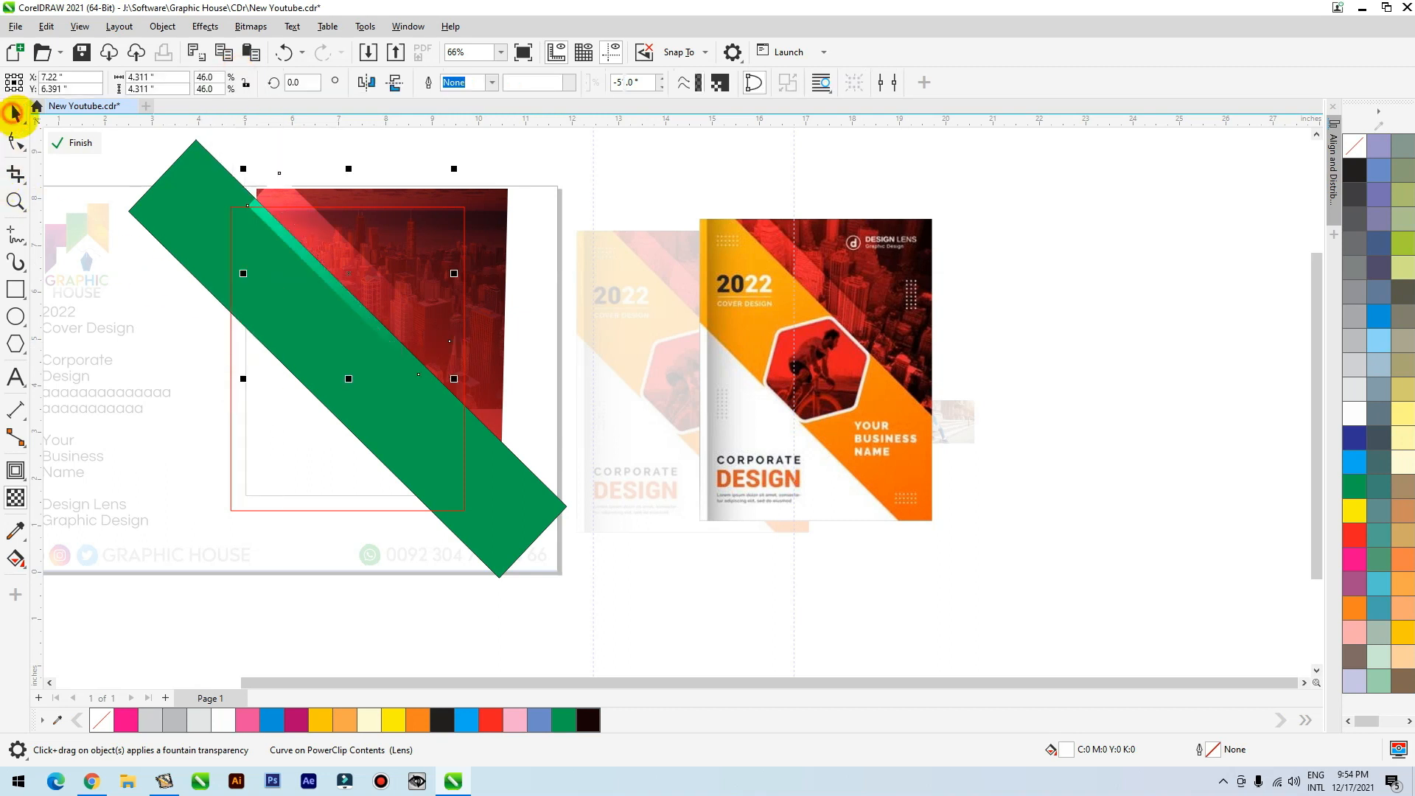
# Fill the green diagonal band with the orange sampled from the lower end of the reference cover's band
pyautogui.click(320, 338)
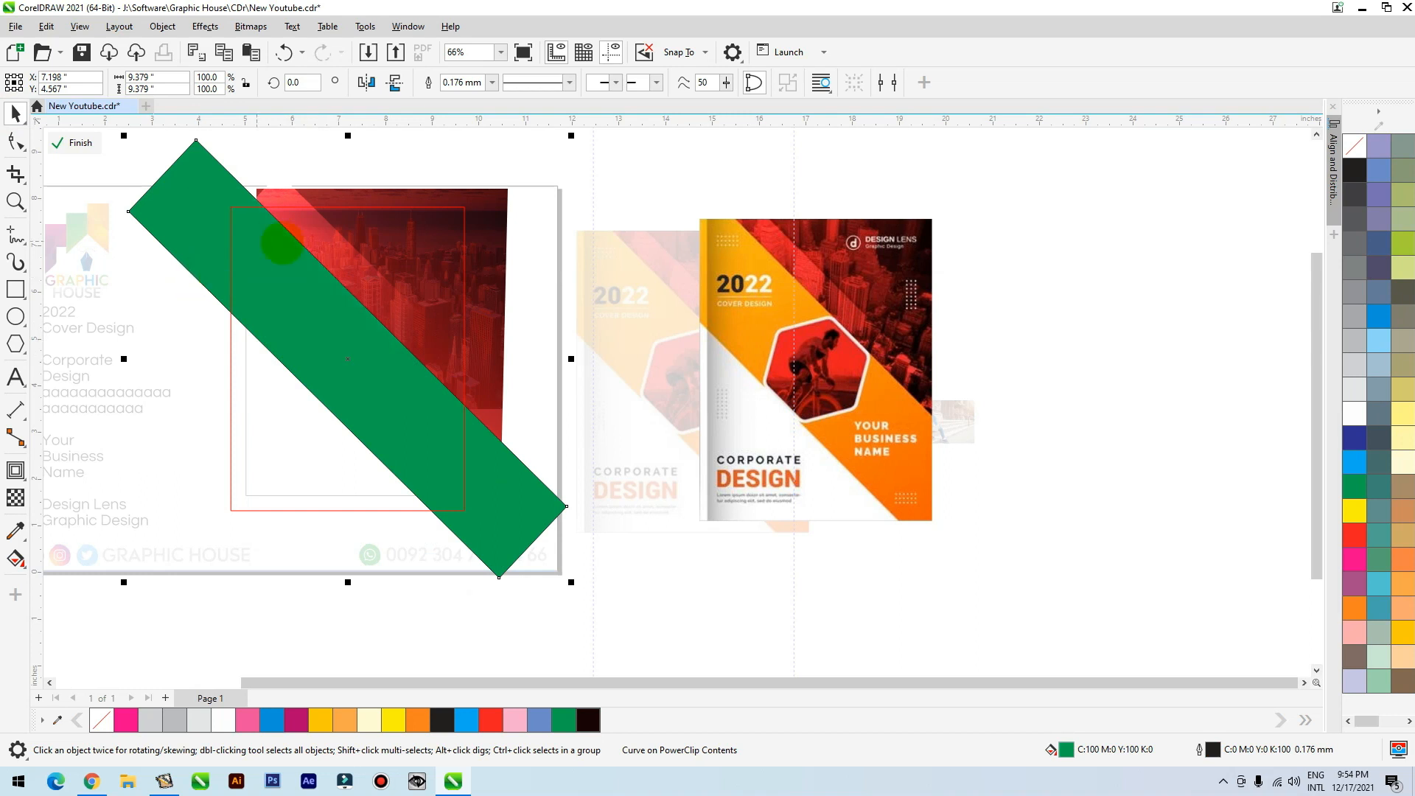
pyautogui.click(546, 166)
pyautogui.click(517, 488)
pyautogui.click(15, 530)
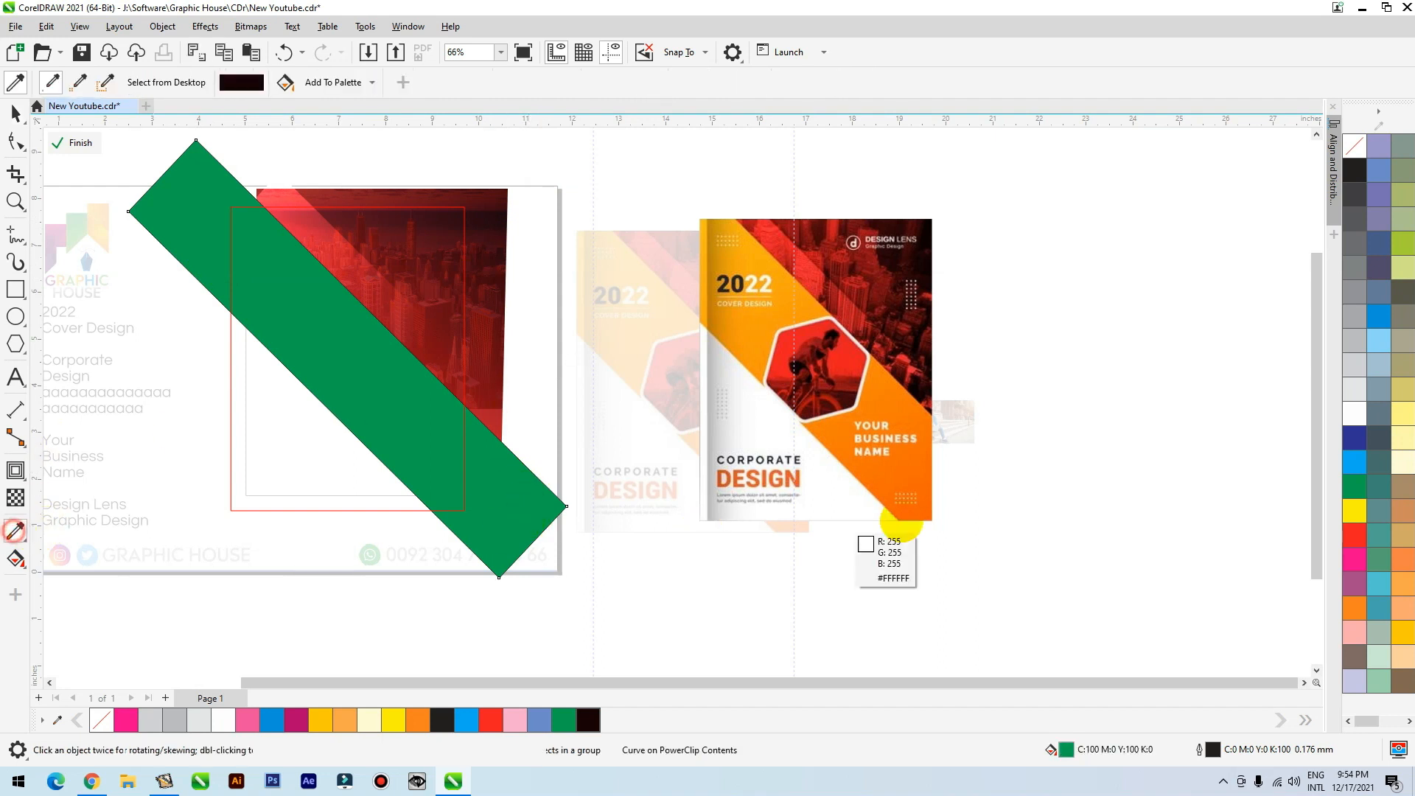
pyautogui.click(914, 479)
pyautogui.click(514, 483)
# Apply a linear gradient along the diagonal band, ending at its upper part in the yellow-orange sampled from the reference cover
pyautogui.press('g')
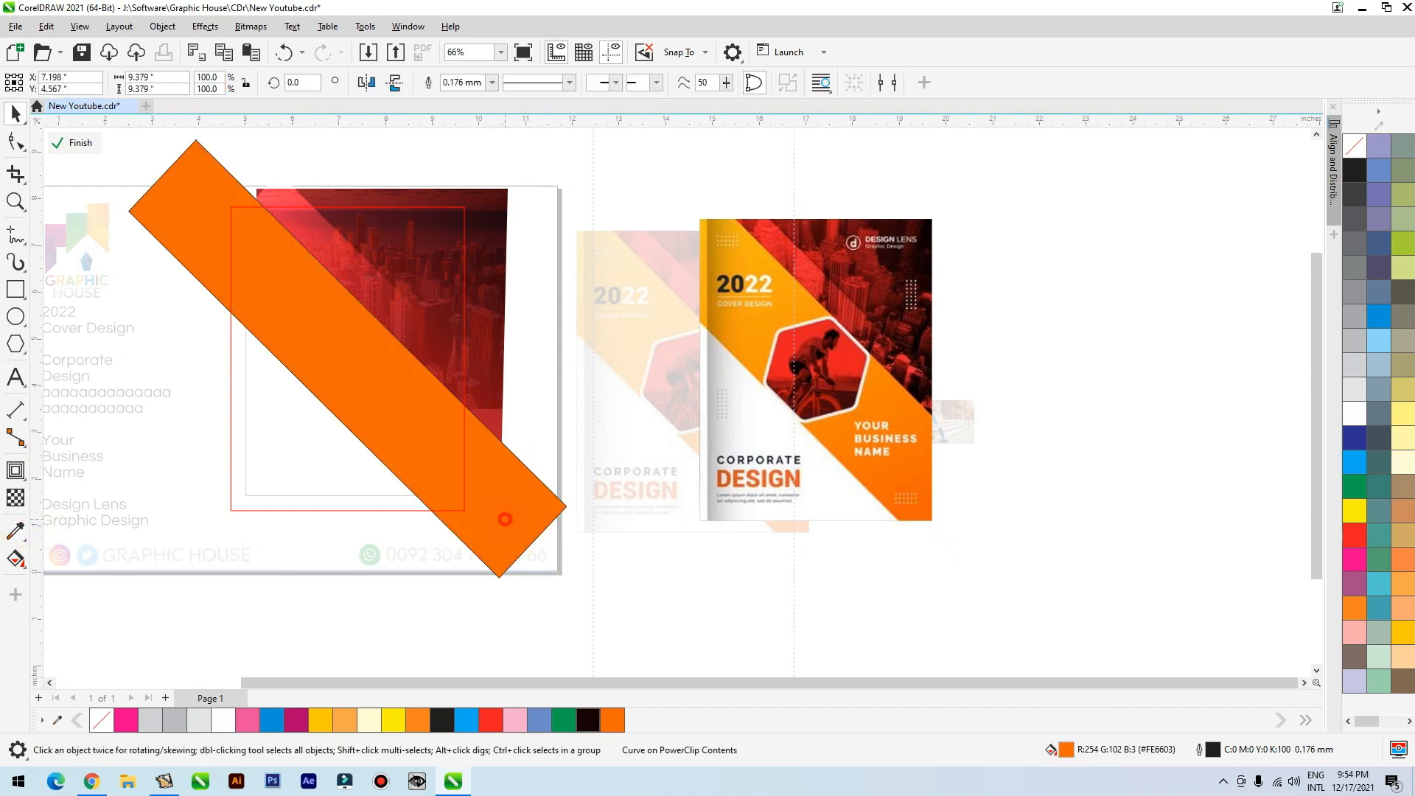
pyautogui.moveTo(539, 537); pyautogui.dragTo(308, 281)
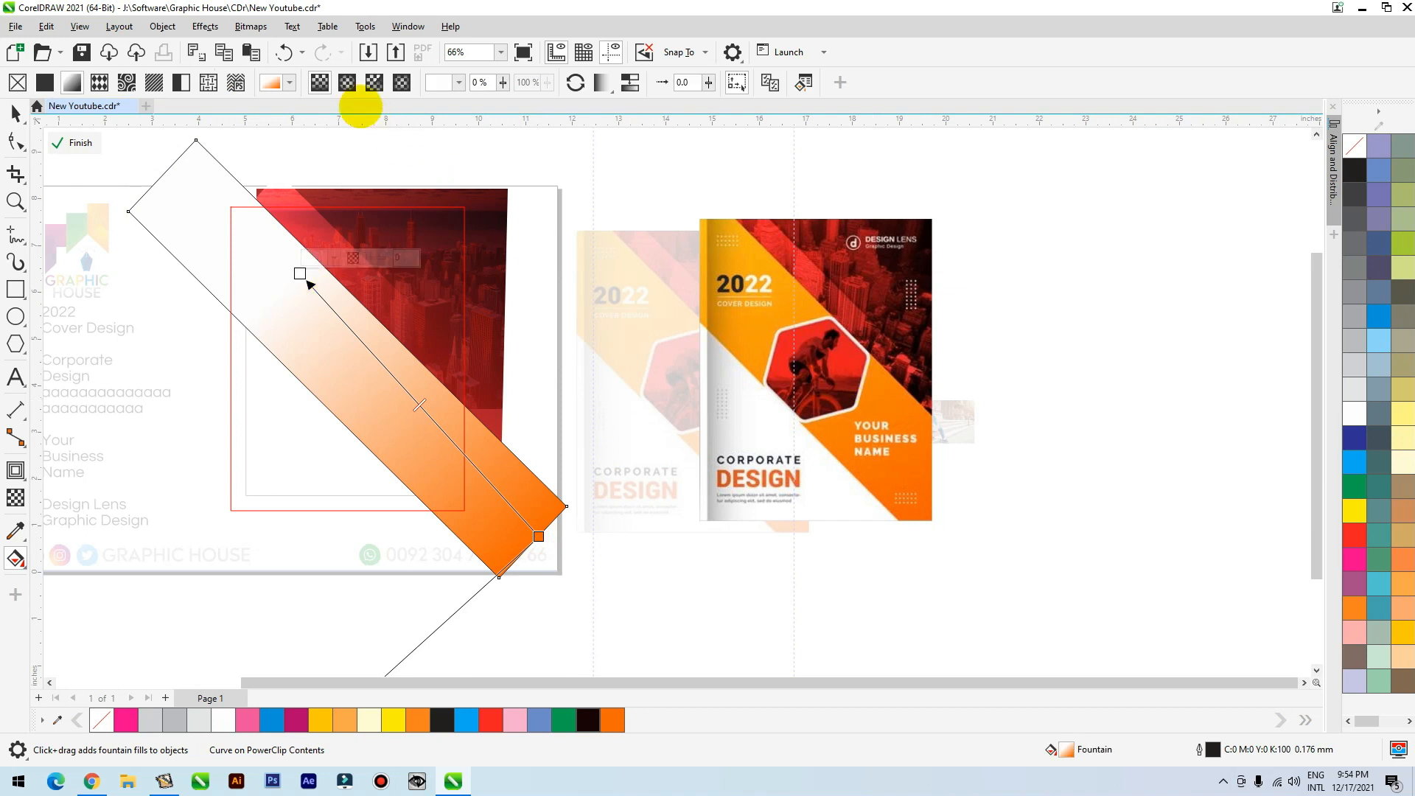
pyautogui.click(308, 281)
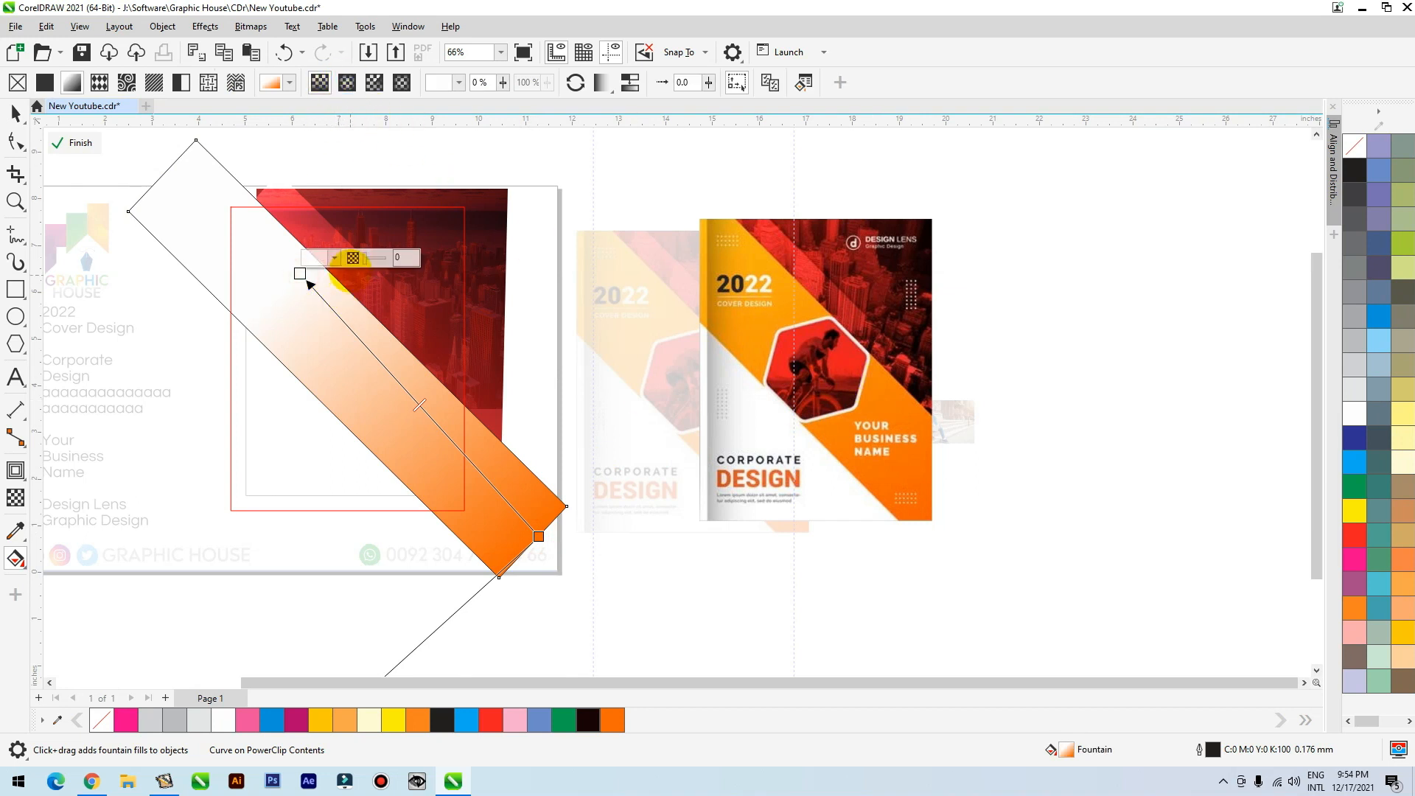
pyautogui.click(335, 257)
pyautogui.click(444, 475)
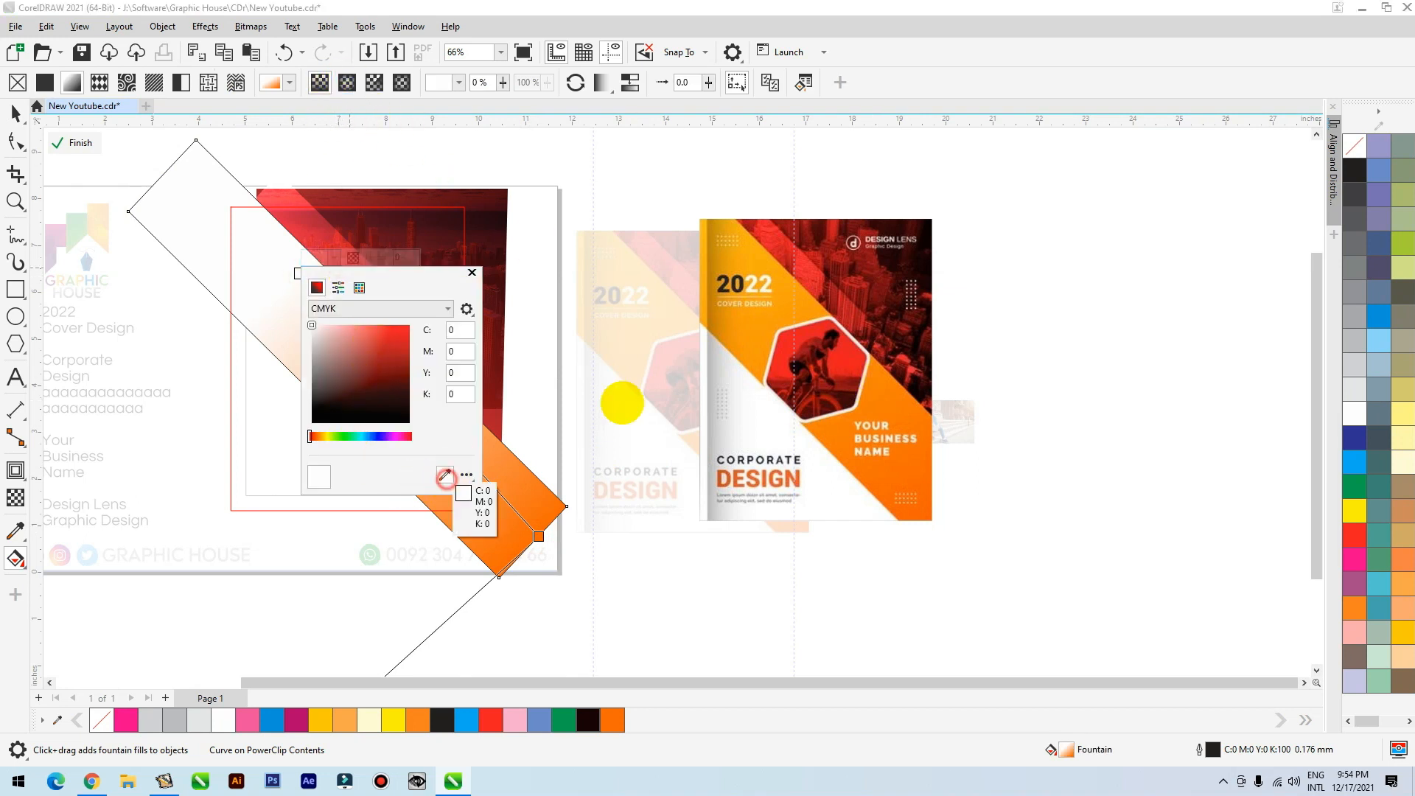
pyautogui.click(781, 325)
# Remove the diagonal band's outline and finish editing the cover's PowerClip
pyautogui.click(15, 112)
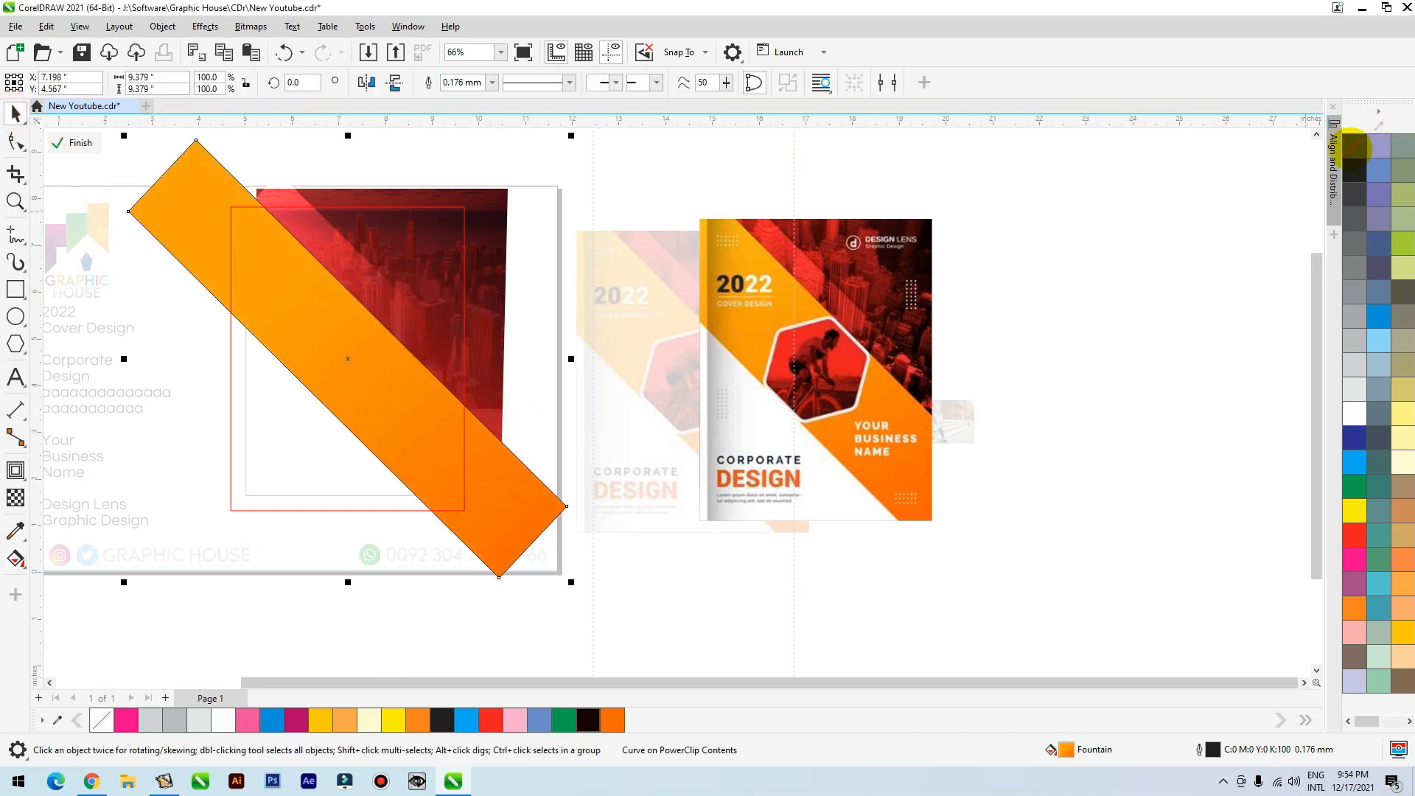
pyautogui.rightClick(1354, 146)
pyautogui.keyDown('ctrl'); pyautogui.click(1074, 259); pyautogui.keyUp('ctrl')
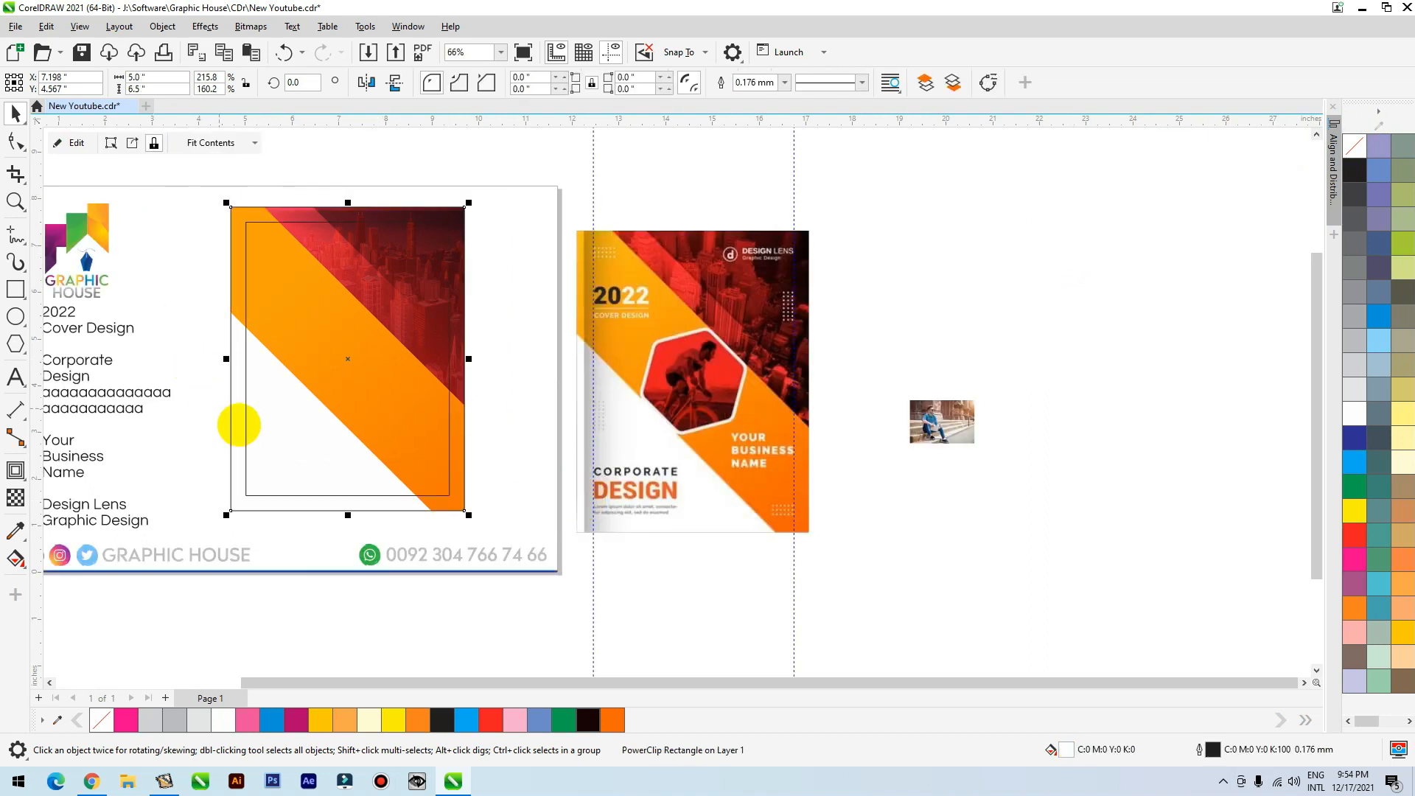
# Cut the "2022" and "Cover Design" lines from the side text and place them as separate text objects on the orange band
pyautogui.moveTo(80, 503); pyautogui.dragTo(111, 507)
pyautogui.doubleClick(173, 325)
pyautogui.moveTo(164, 324); pyautogui.dragTo(57, 310)
pyautogui.press('Delete')
pyautogui.click(359, 294)
pyautogui.click(16, 113)
pyautogui.press('z')
pyautogui.moveTo(600, 200); pyautogui.dragTo(278, 382)
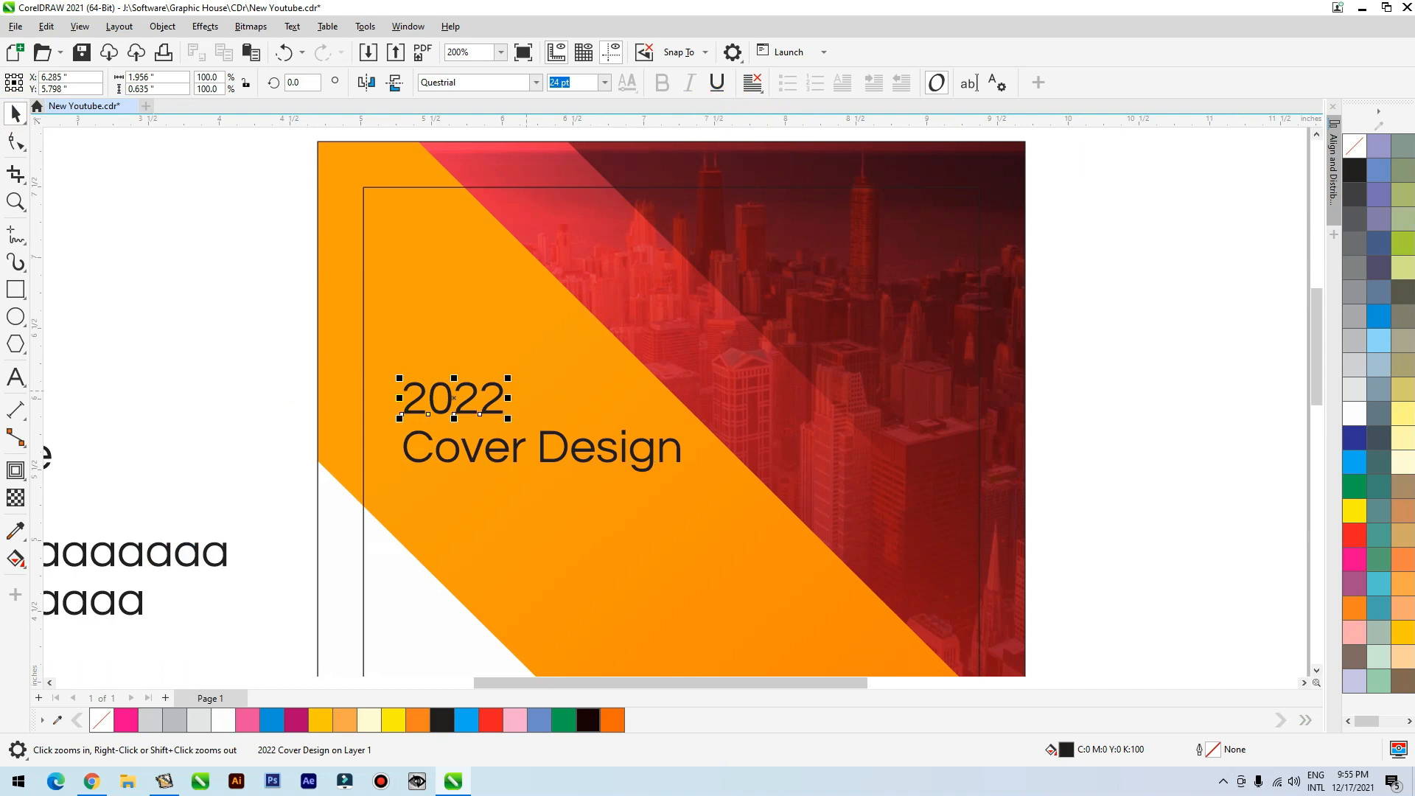
# Enlarge "2022" to about 41 pt at the left margin line and place "Cover Design" directly beneath it
pyautogui.scroll(-6, 350, 364)
pyautogui.press('z')
pyautogui.moveTo(269, 288); pyautogui.dragTo(698, 474)
pyautogui.moveTo(487, 373); pyautogui.dragTo(515, 389)
pyautogui.moveTo(539, 464); pyautogui.dragTo(489, 461)
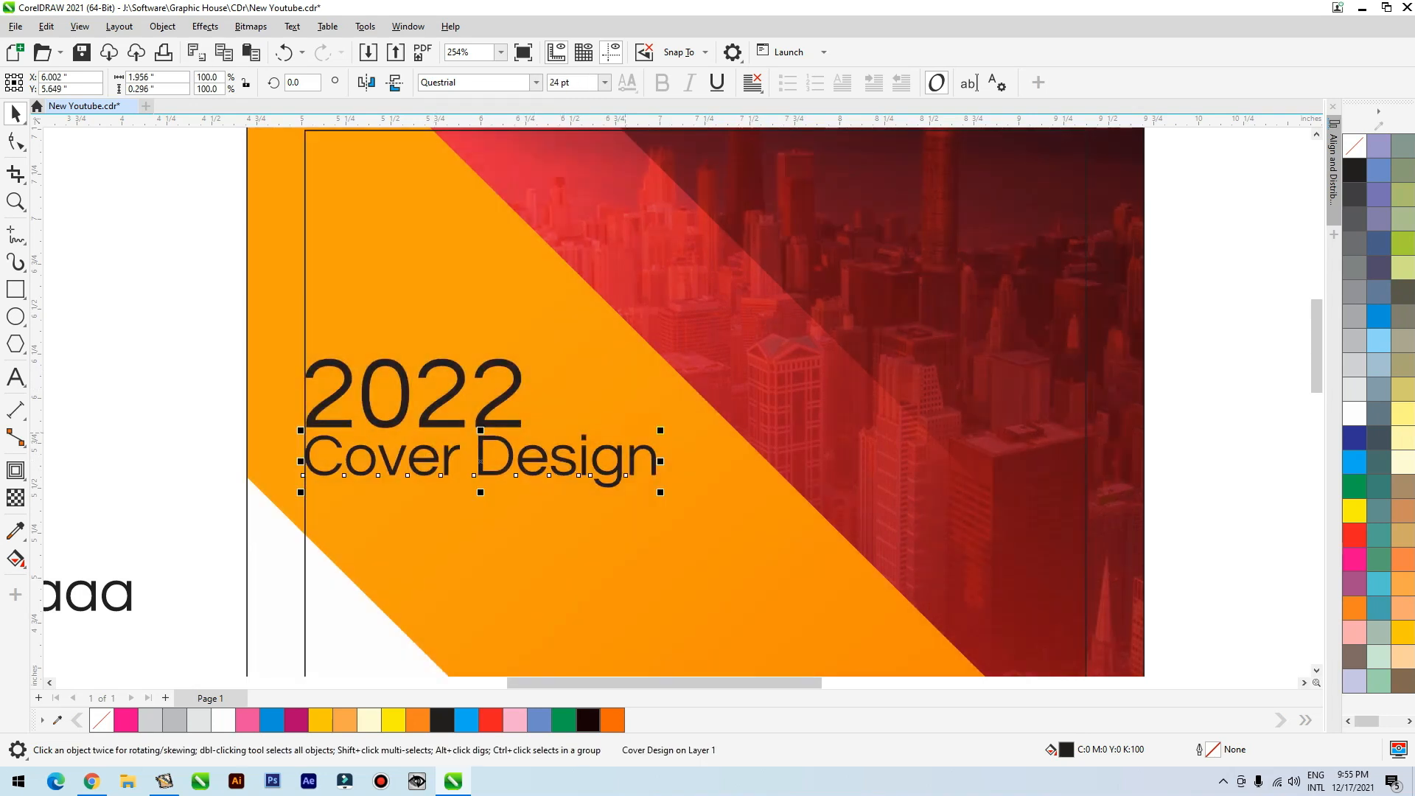
# Shrink "Cover Design" to about 11.4 pt and centre it horizontally under "2022"
pyautogui.moveTo(660, 430); pyautogui.dragTo(469, 458)
pyautogui.keyDown('shift'); pyautogui.click(453, 422); pyautogui.keyUp('shift')
pyautogui.press('c')
pyautogui.click(152, 331)
# Draw a horizontal line about 1.245 inches long between "2022" and "Cover Design" and colour its outline white
pyautogui.press('F2')
pyautogui.moveTo(151, 331); pyautogui.dragTo(698, 548)
pyautogui.click(15, 234)
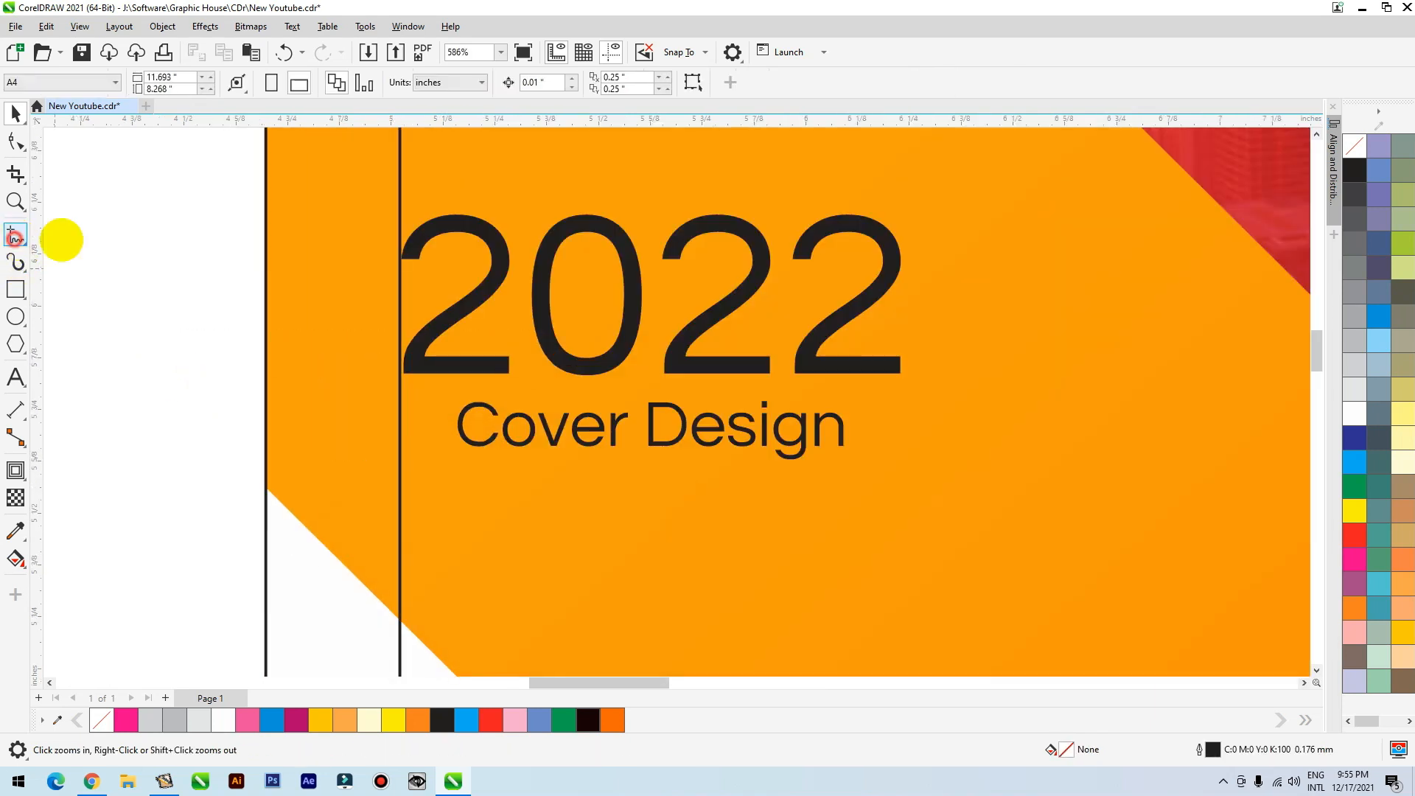
pyautogui.click(398, 385)
pyautogui.click(916, 384)
pyautogui.press('space')
pyautogui.rightClick(1353, 414)
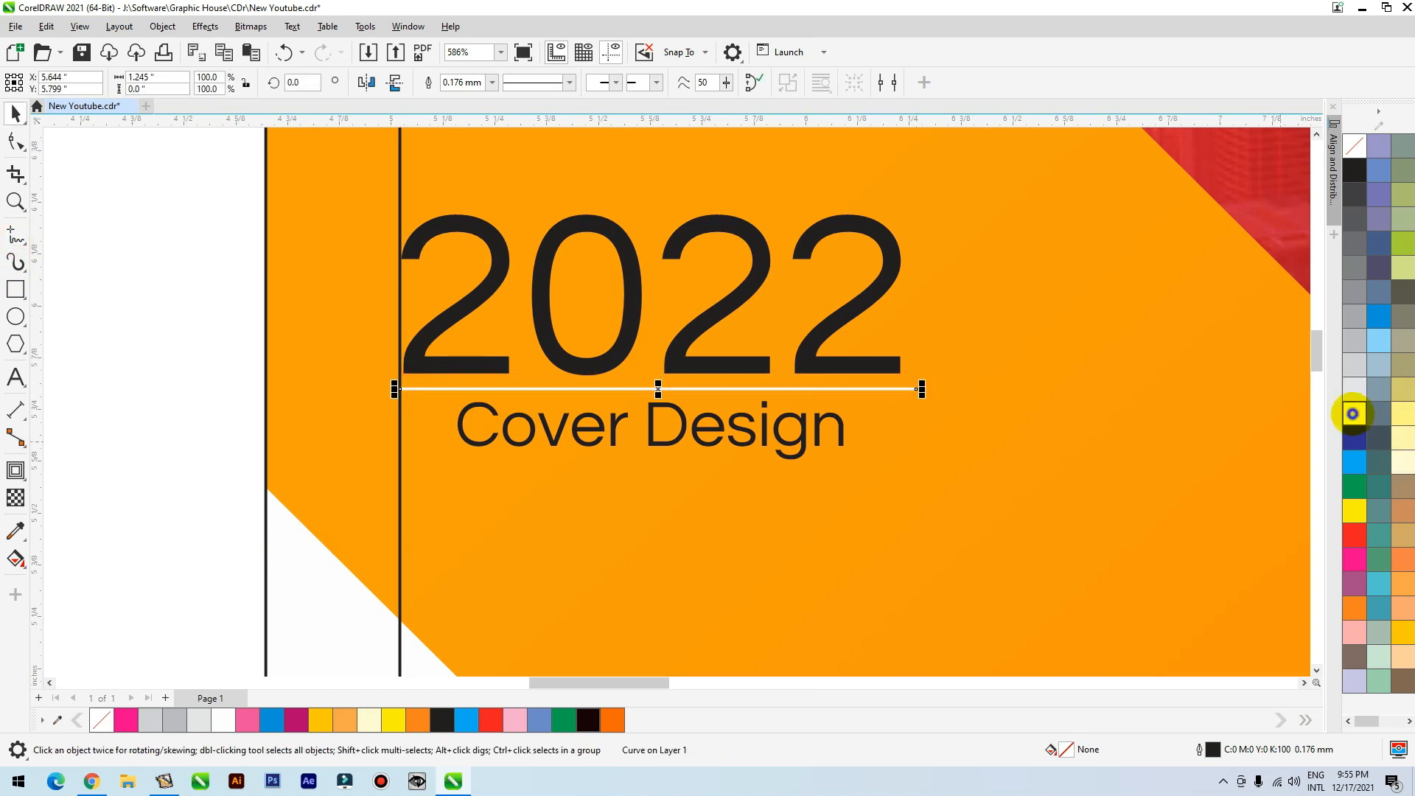
# Colour the "Cover Design" text and the last two digits of "2022" white
pyautogui.click(796, 440)
pyautogui.click(1354, 413)
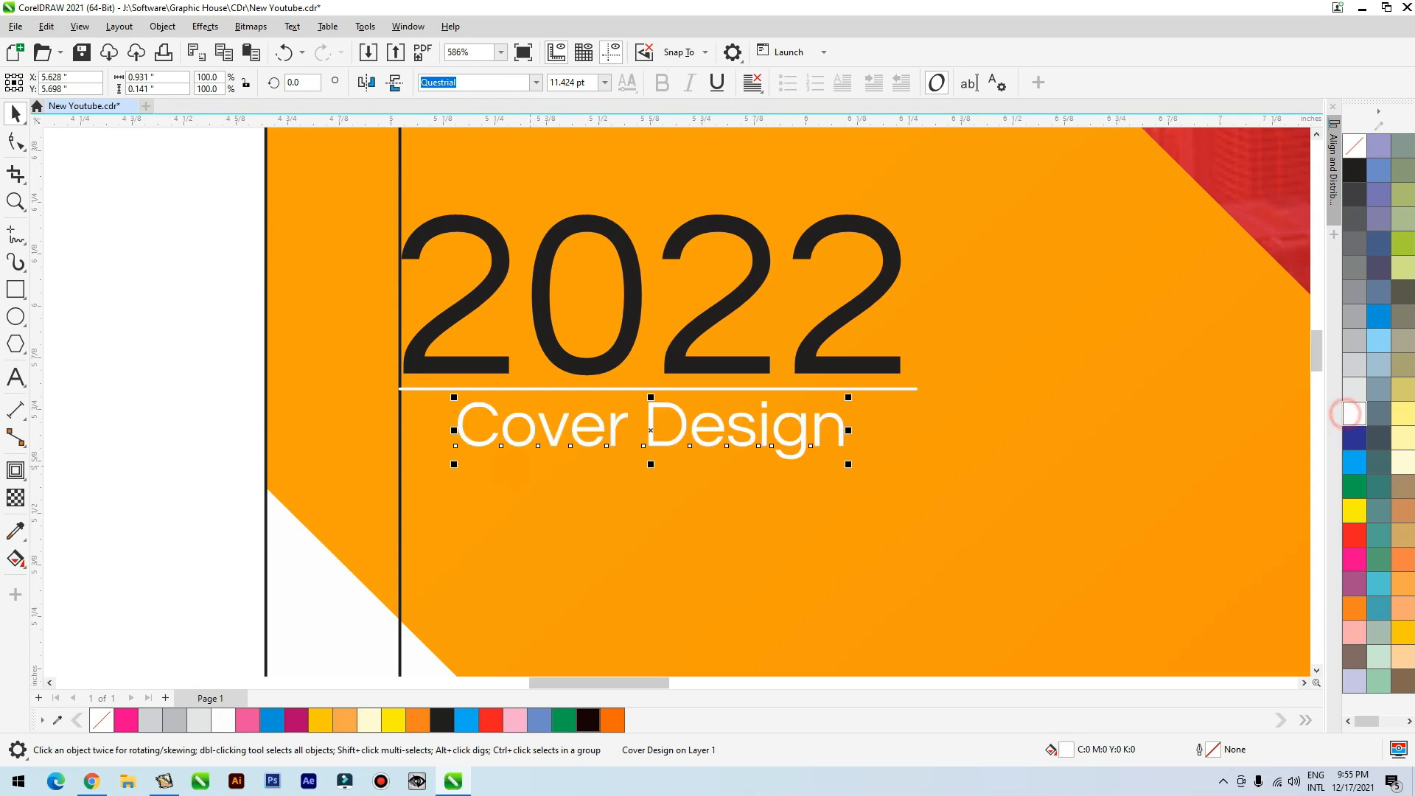
pyautogui.scroll(-4, 490, 465)
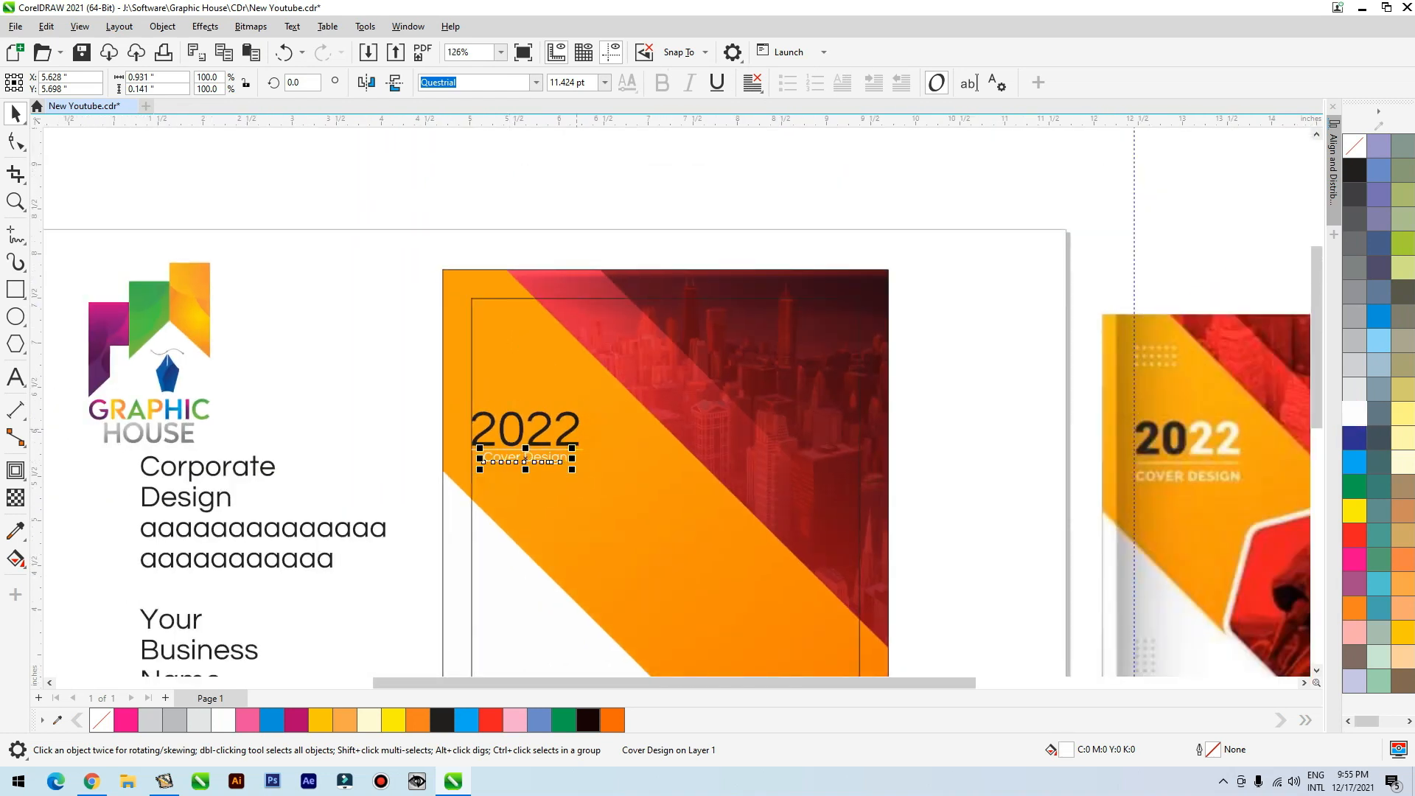
pyautogui.moveTo(528, 434); pyautogui.dragTo(581, 434)
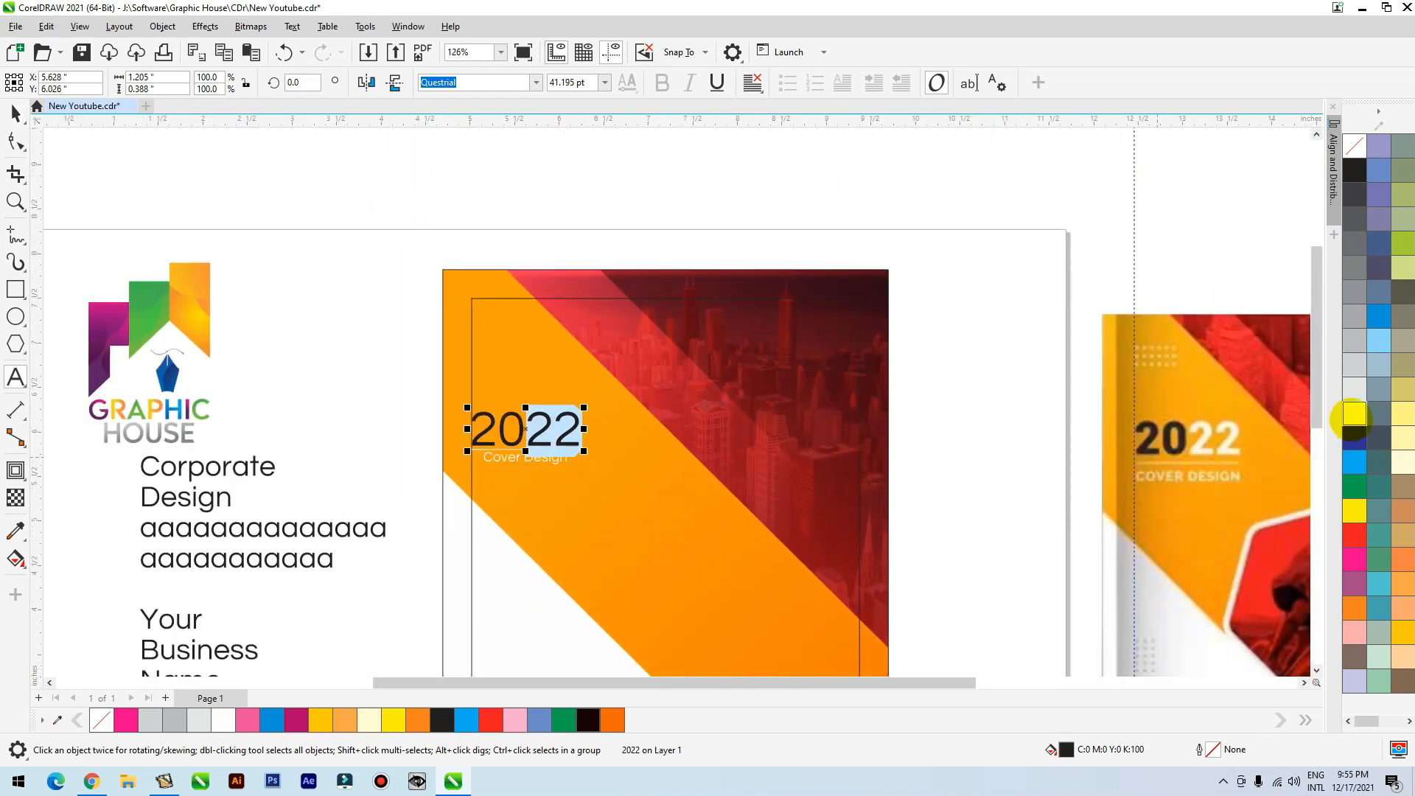
pyautogui.click(1354, 413)
pyautogui.click(16, 112)
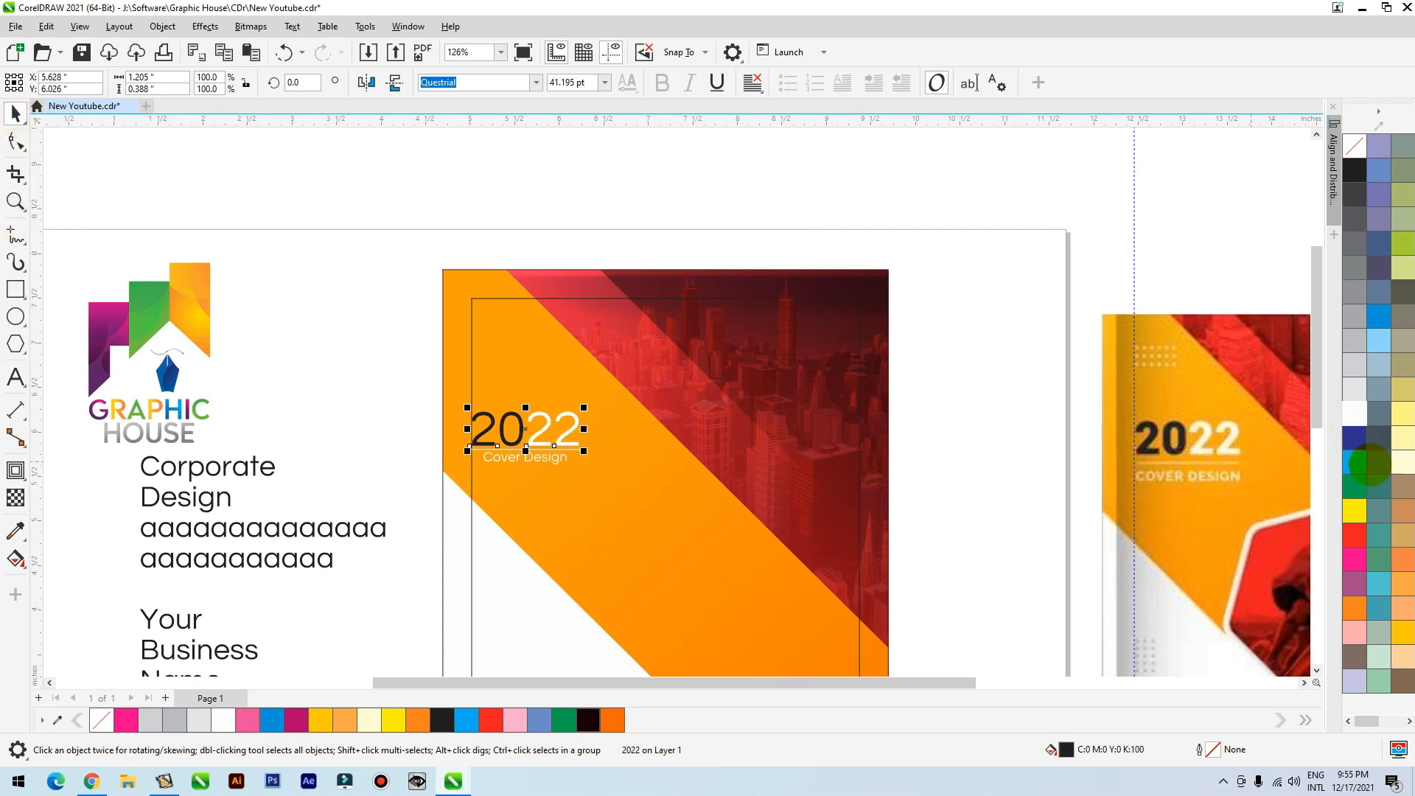
# Copy "Corporate Design" and its two placeholder lines from the text block beside the cover and delete them there
pyautogui.click(595, 269)
pyautogui.scroll(-3, 420, 357)
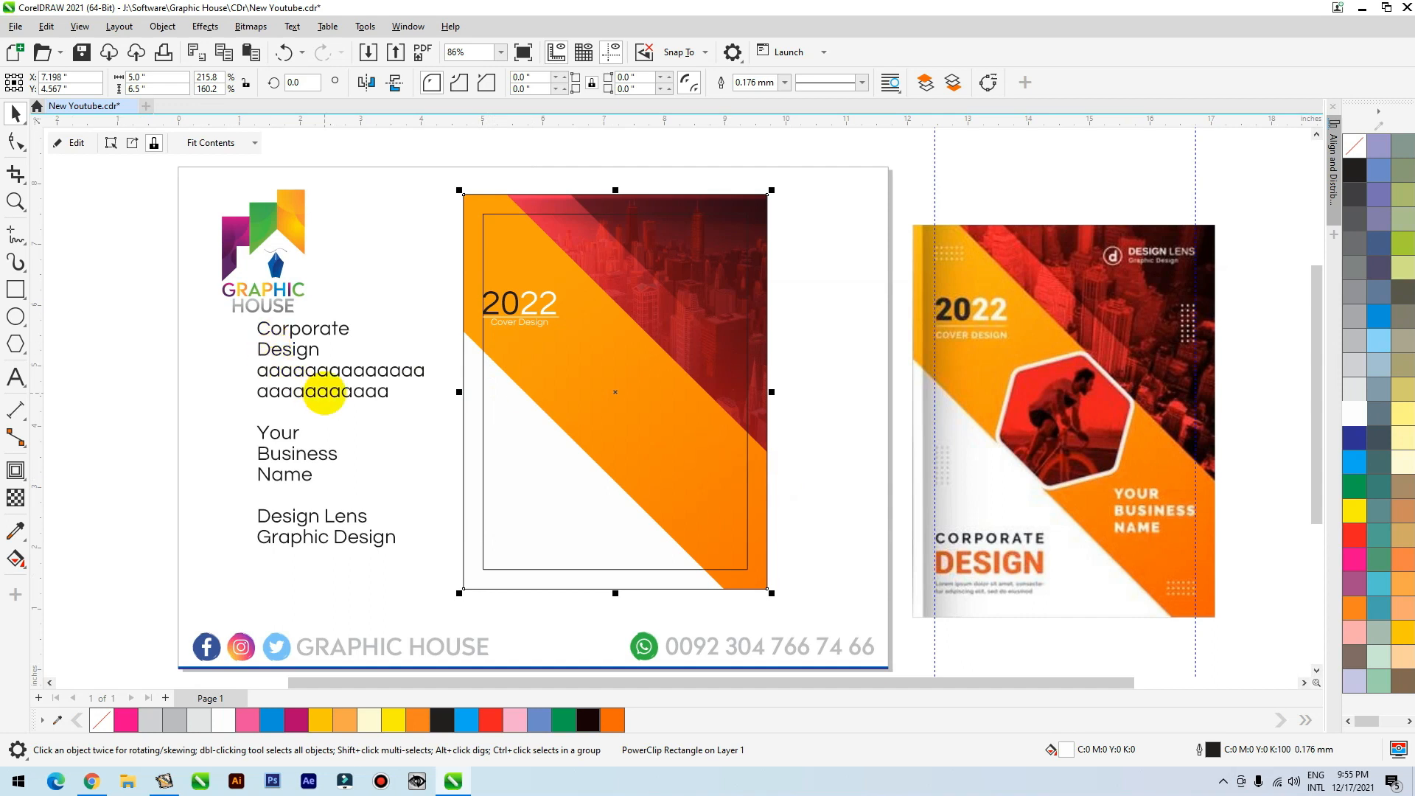
pyautogui.click(320, 392)
pyautogui.doubleClick(395, 398)
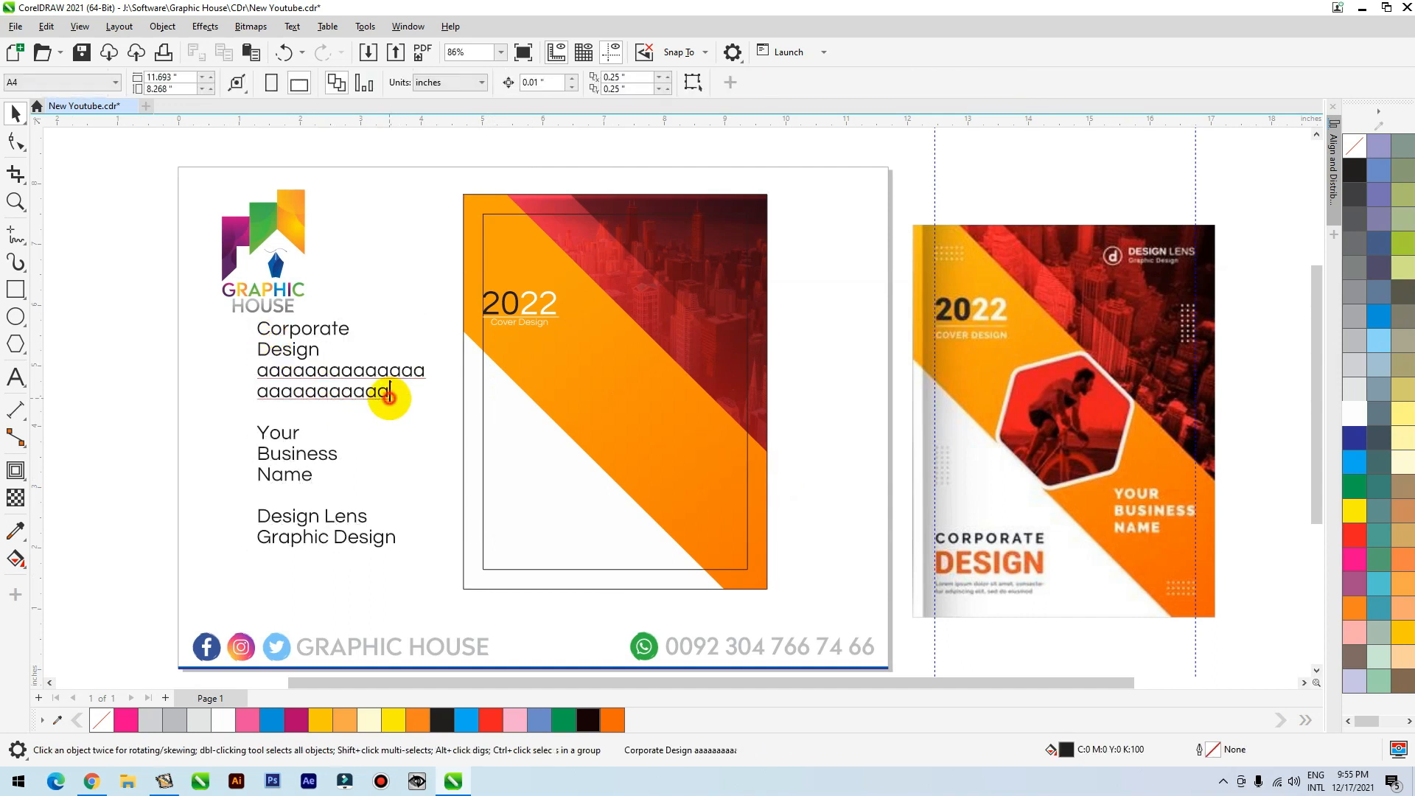
pyautogui.moveTo(385, 395); pyautogui.dragTo(253, 317)
pyautogui.hotkey('ctrl', 'c')
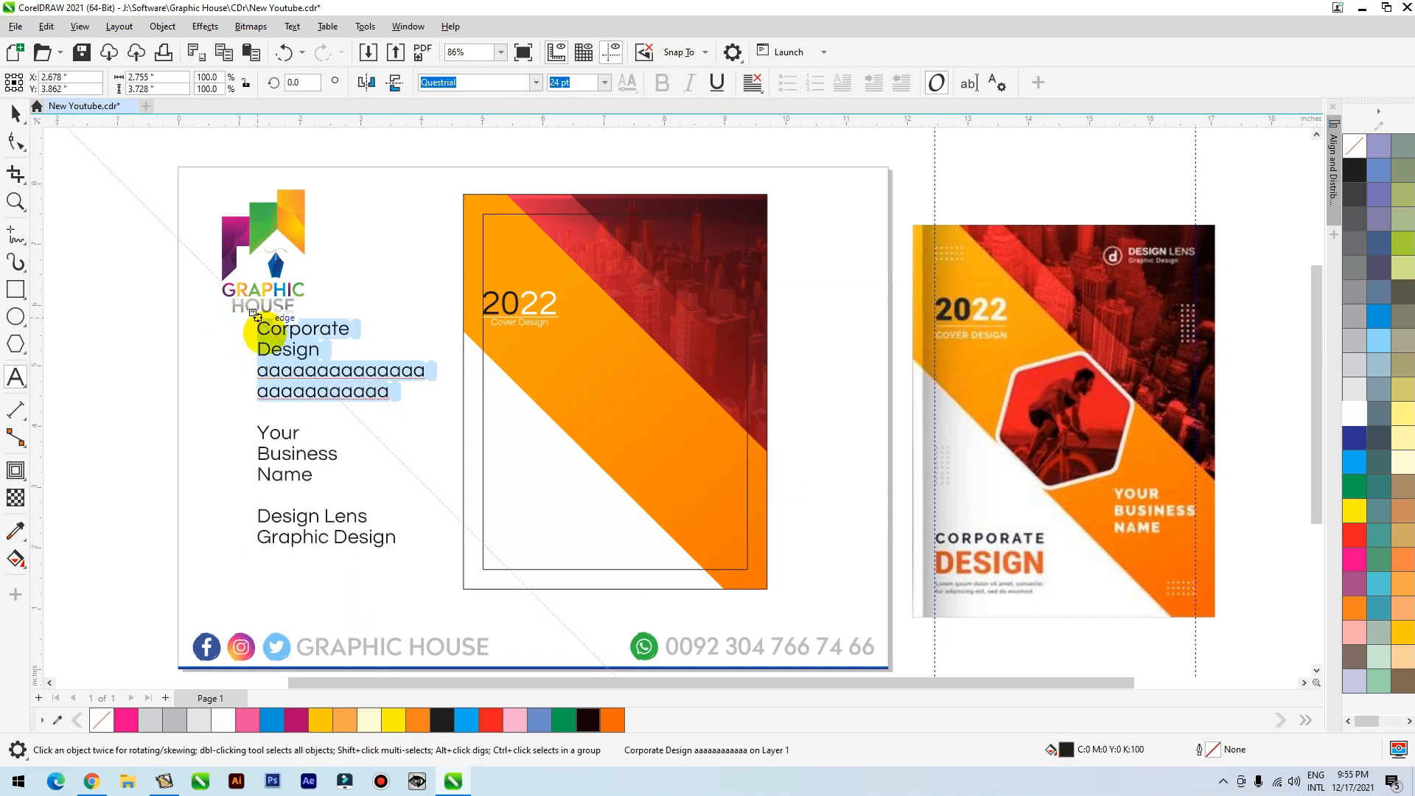
pyautogui.press('Delete')
pyautogui.click(519, 528)
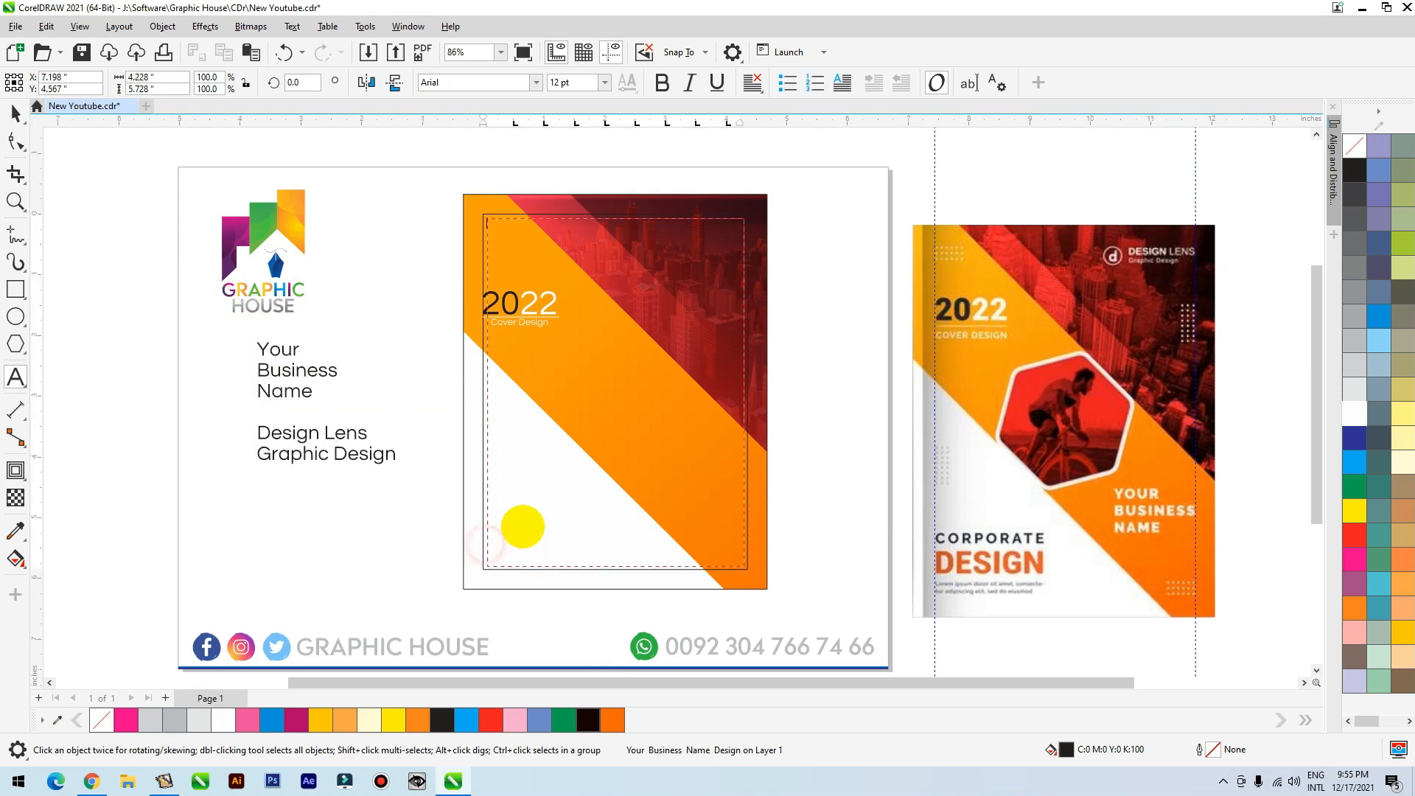
pyautogui.hotkey('ctrl', 'space')
pyautogui.hotkey('ctrl', 'z')
pyautogui.click(366, 562)
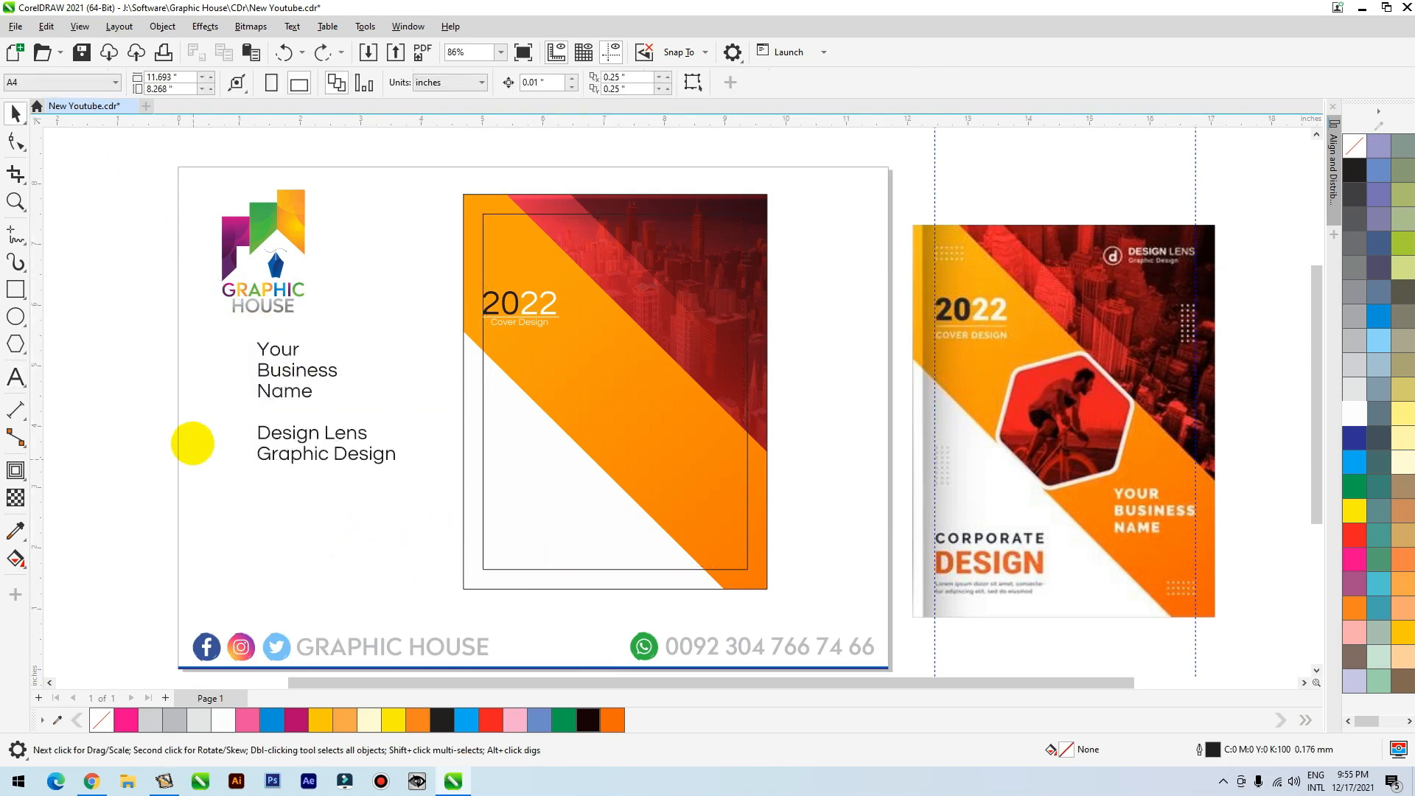
# Paste the "Corporate Design" lines as separate text and shrink them to about 7.9 pt in the cover's lower-left margin corner
pyautogui.click(14, 376)
pyautogui.click(270, 537)
pyautogui.hotkey('ctrl', 'v')
pyautogui.click(15, 114)
pyautogui.moveTo(328, 539); pyautogui.dragTo(535, 506)
pyautogui.moveTo(653, 487); pyautogui.dragTo(552, 524)
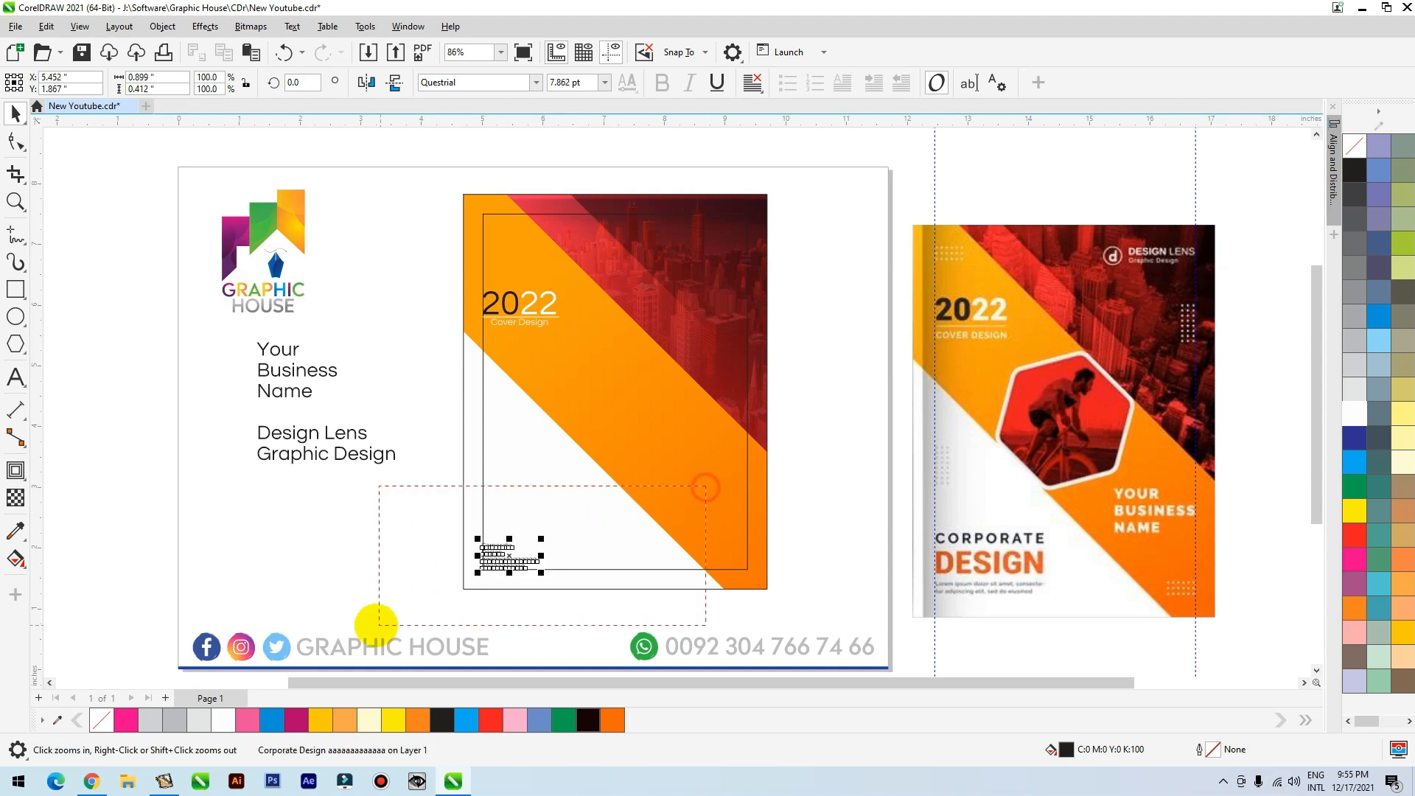
# Split the pasted text into separate lines and change "Corporate" and "Design" to UPPERCASE
pyautogui.scroll(5, 405, 608)
pyautogui.moveTo(291, 297); pyautogui.dragTo(618, 414)
pyautogui.click(293, 27)
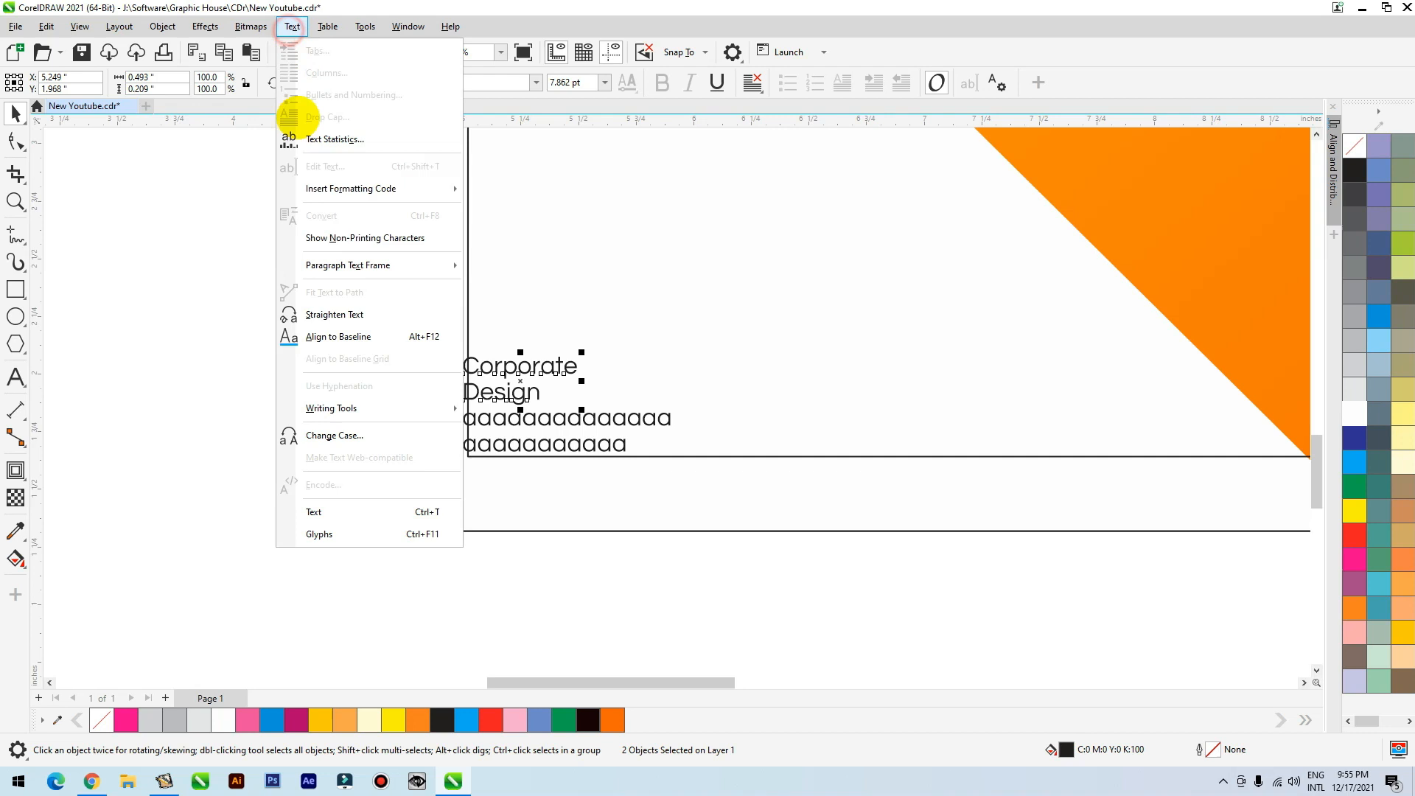
pyautogui.click(347, 431)
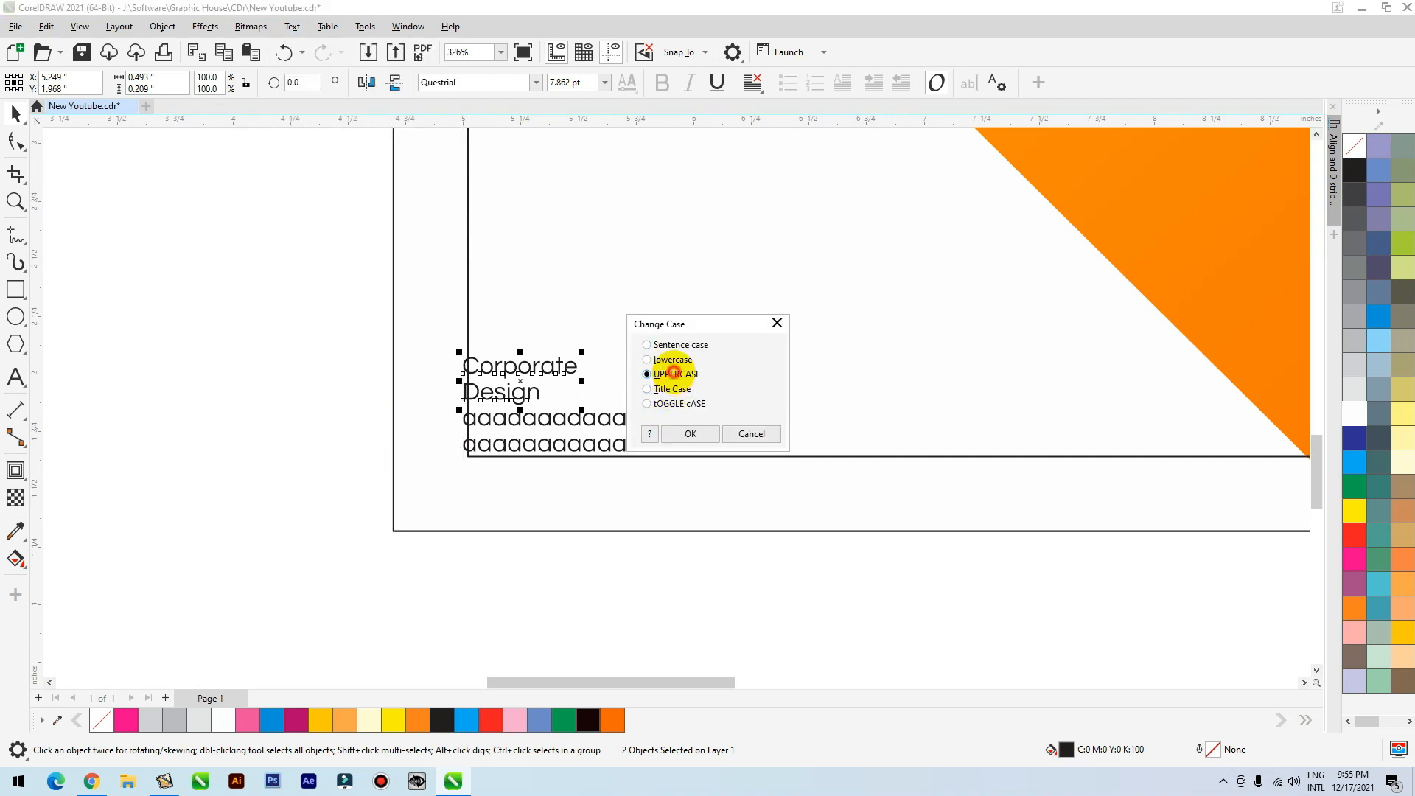
pyautogui.click(682, 434)
# Enlarge "DESIGN" to about 24.4 pt and set its fill and outline to orange #FE6603
pyautogui.scroll(-5, 372, 502)
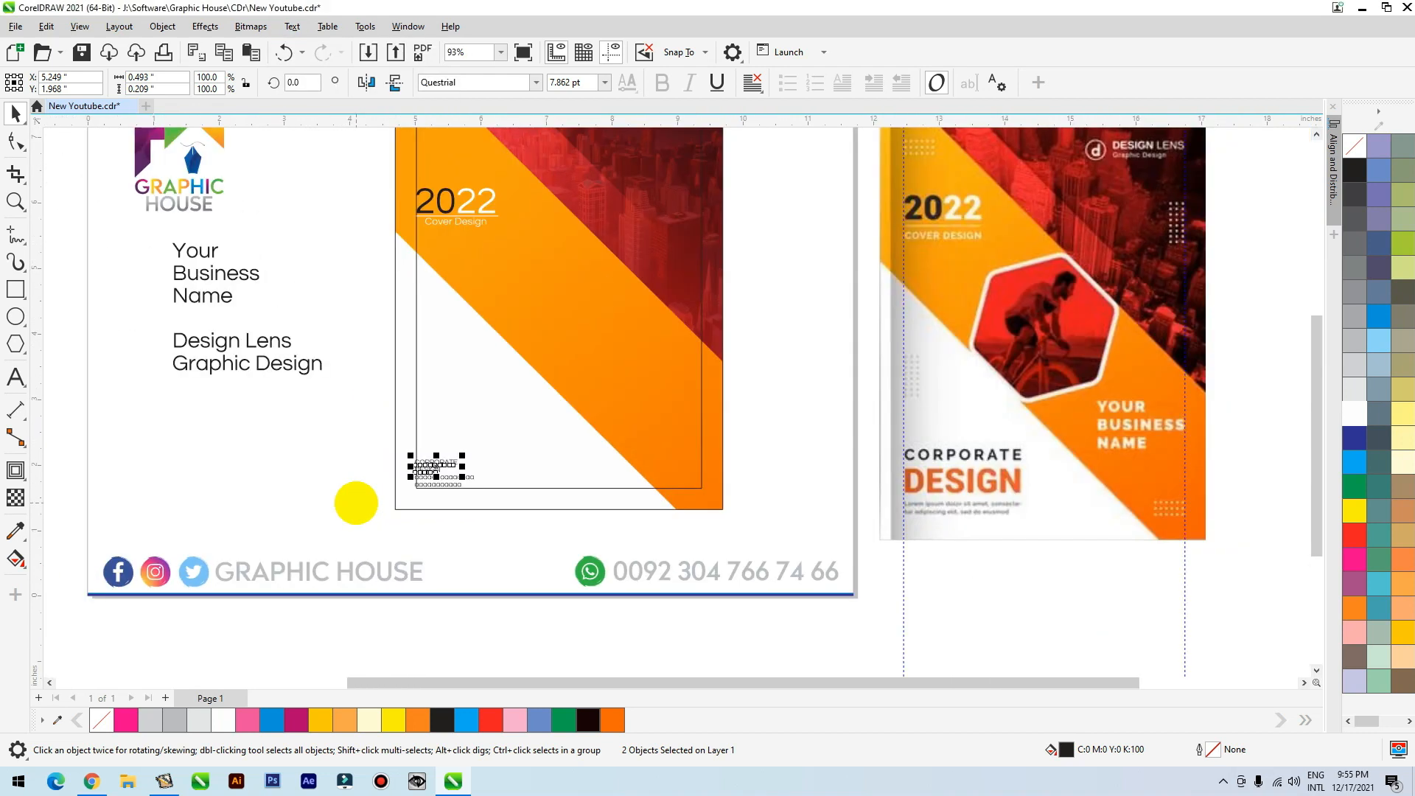
pyautogui.press('z')
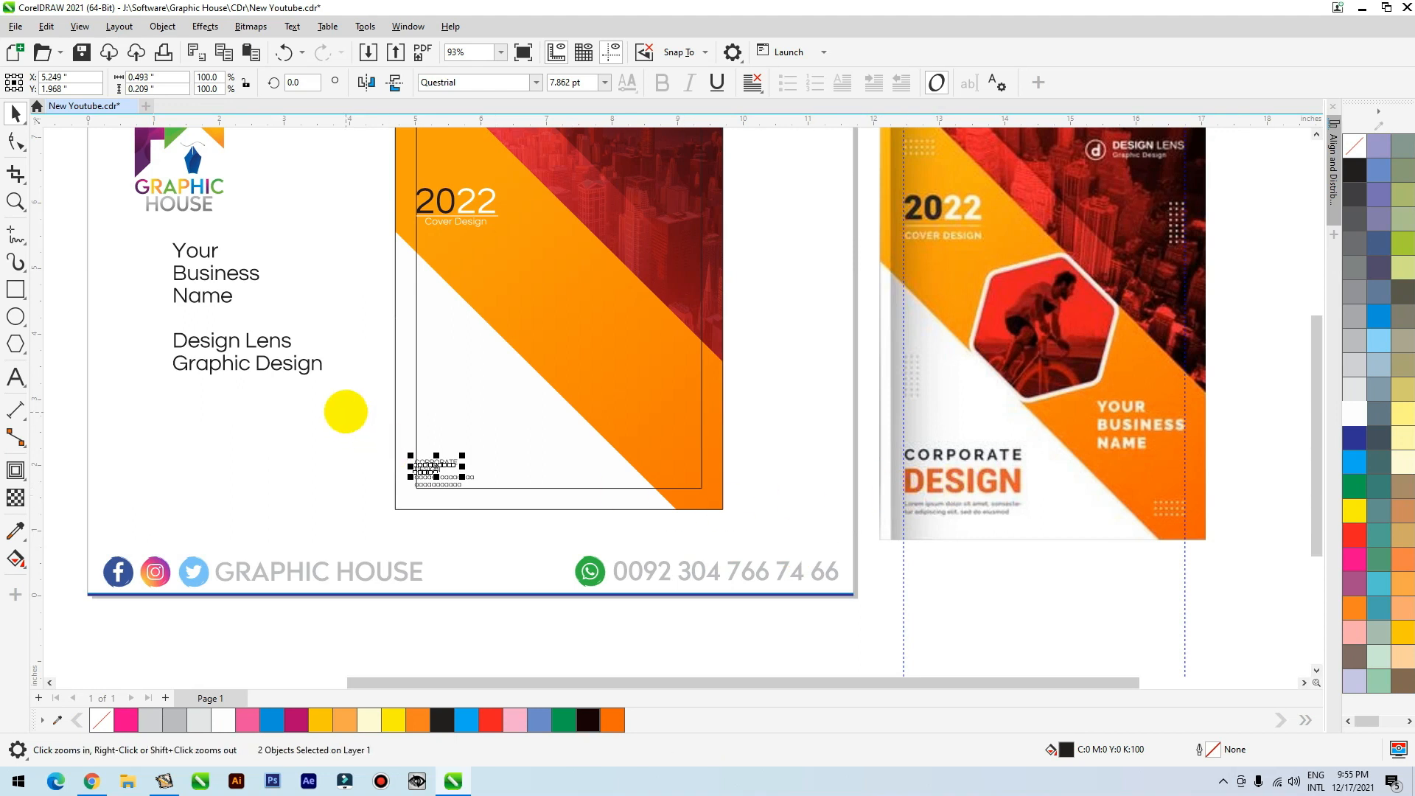
pyautogui.moveTo(341, 407); pyautogui.dragTo(581, 543)
pyautogui.press('space')
pyautogui.click(559, 368)
pyautogui.moveTo(560, 364); pyautogui.dragTo(777, 308)
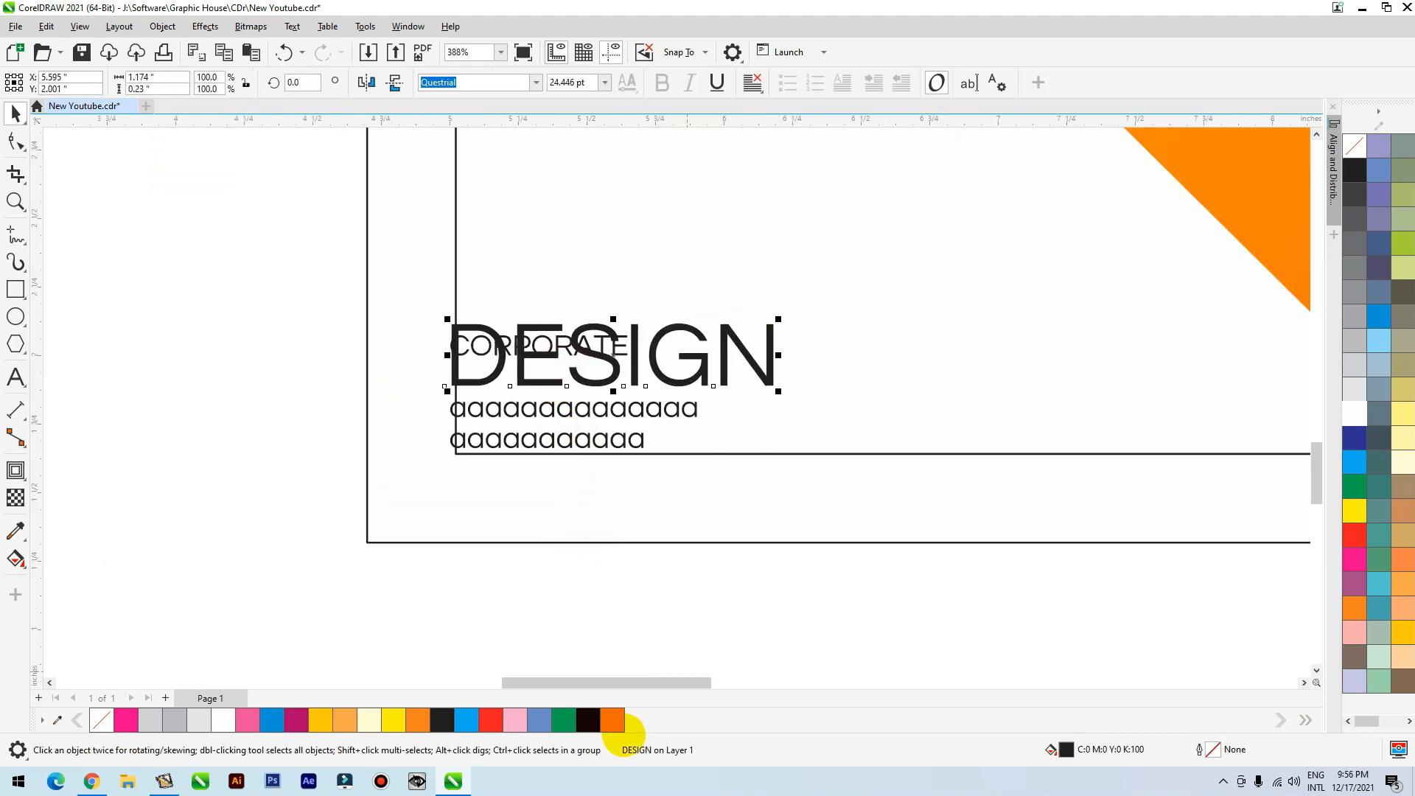
pyautogui.click(613, 720)
pyautogui.rightClick(613, 720)
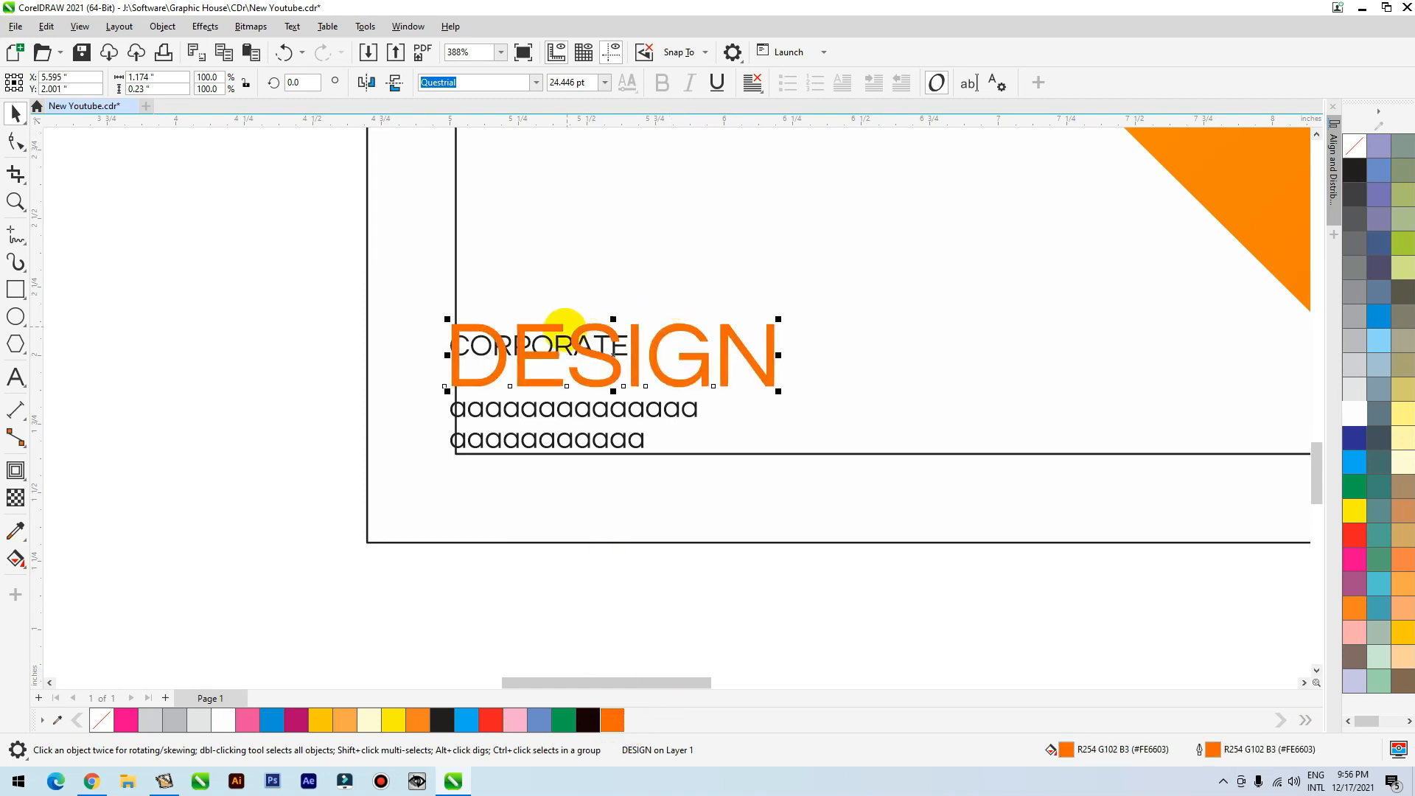
# Move "CORPORATE" directly above "DESIGN" and enlarge it to the same width
pyautogui.moveTo(560, 347); pyautogui.dragTo(552, 315)
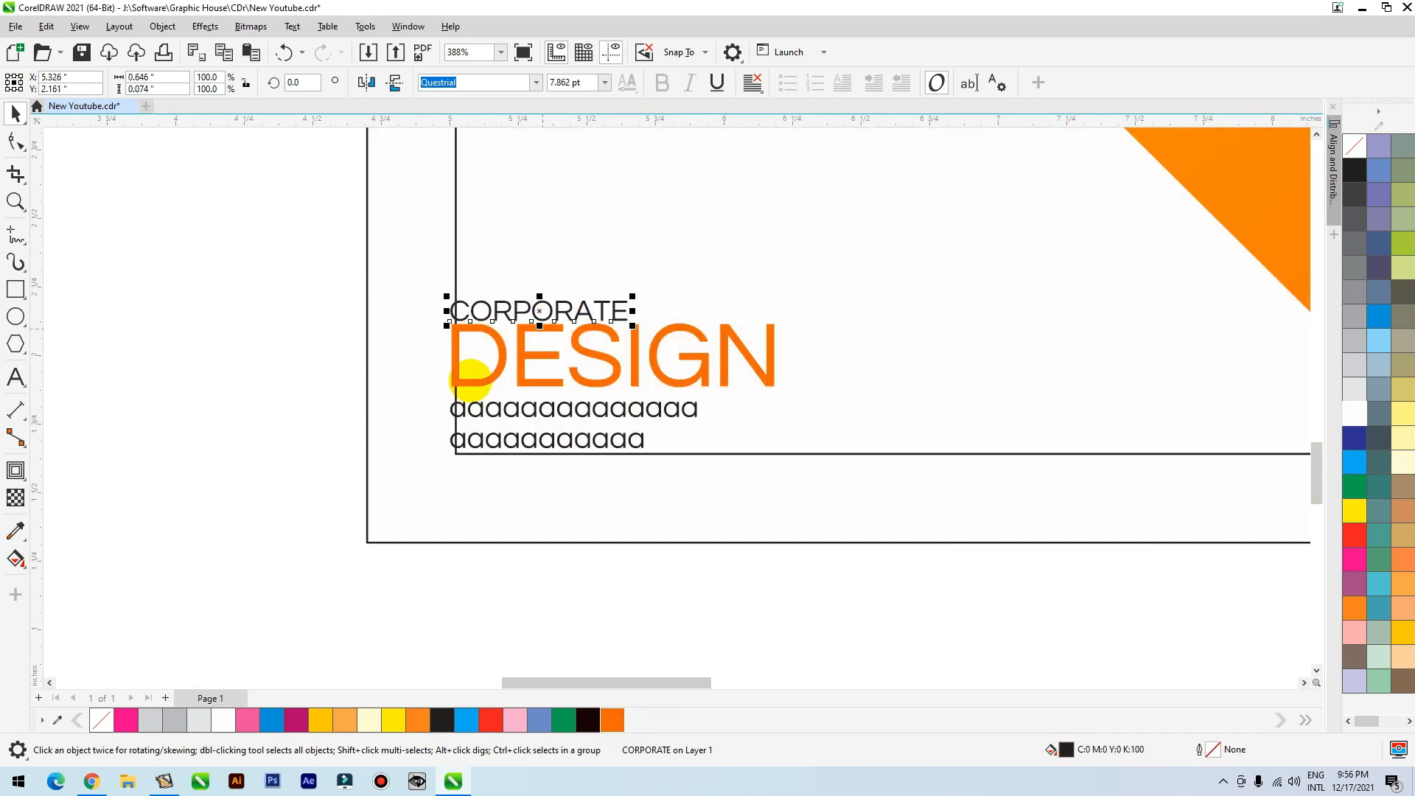
pyautogui.scroll(-2, 551, 354)
pyautogui.scroll(-3, 551, 355)
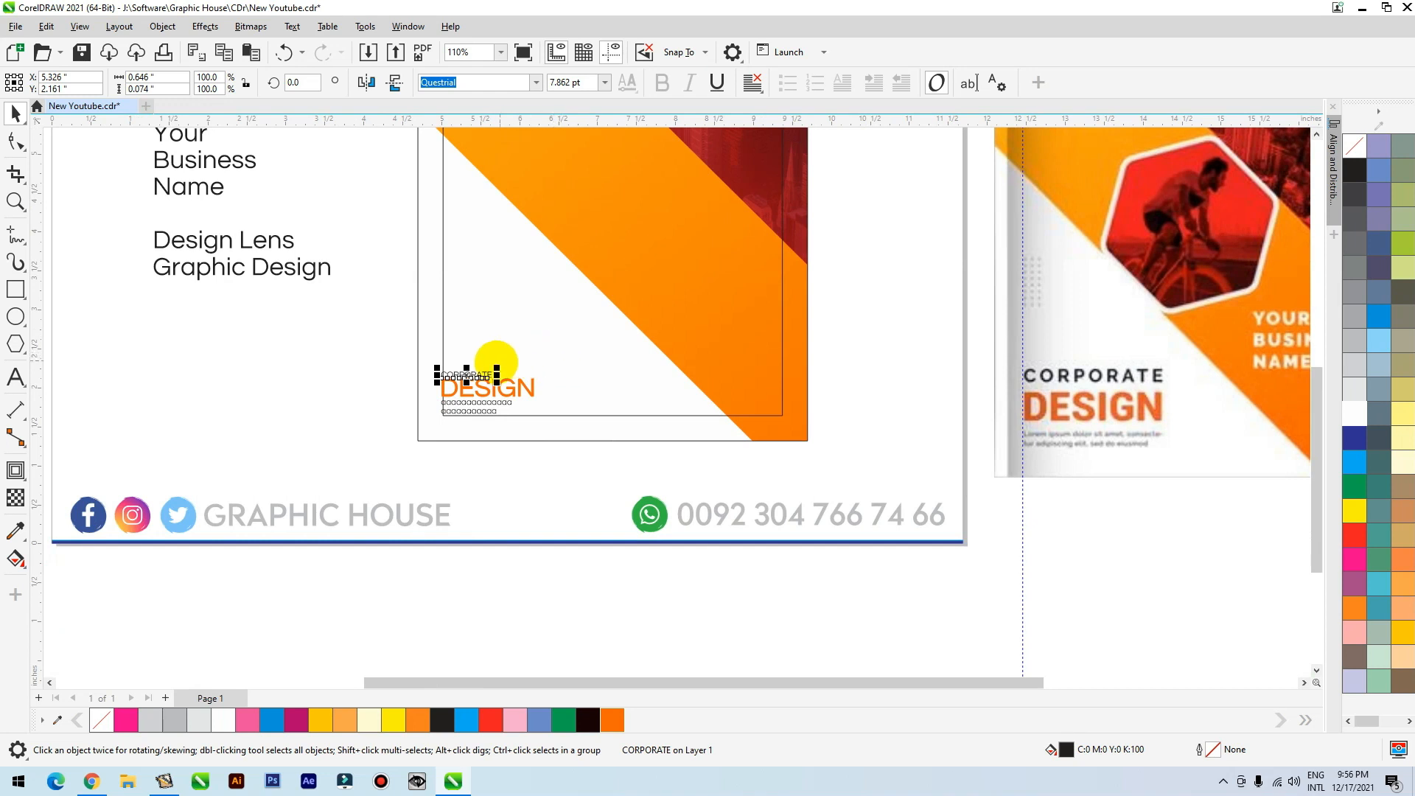
pyautogui.moveTo(496, 364); pyautogui.dragTo(540, 341)
# Group the four title lines, align the group to the margin rectangle's left edge and nudge it down to the bottom margin
pyautogui.scroll(5, 410, 404)
pyautogui.moveTo(197, 221); pyautogui.dragTo(884, 511)
pyautogui.hotkey('ctrl', 'g')
pyautogui.keyDown('shift'); pyautogui.click(816, 433); pyautogui.keyUp('shift')
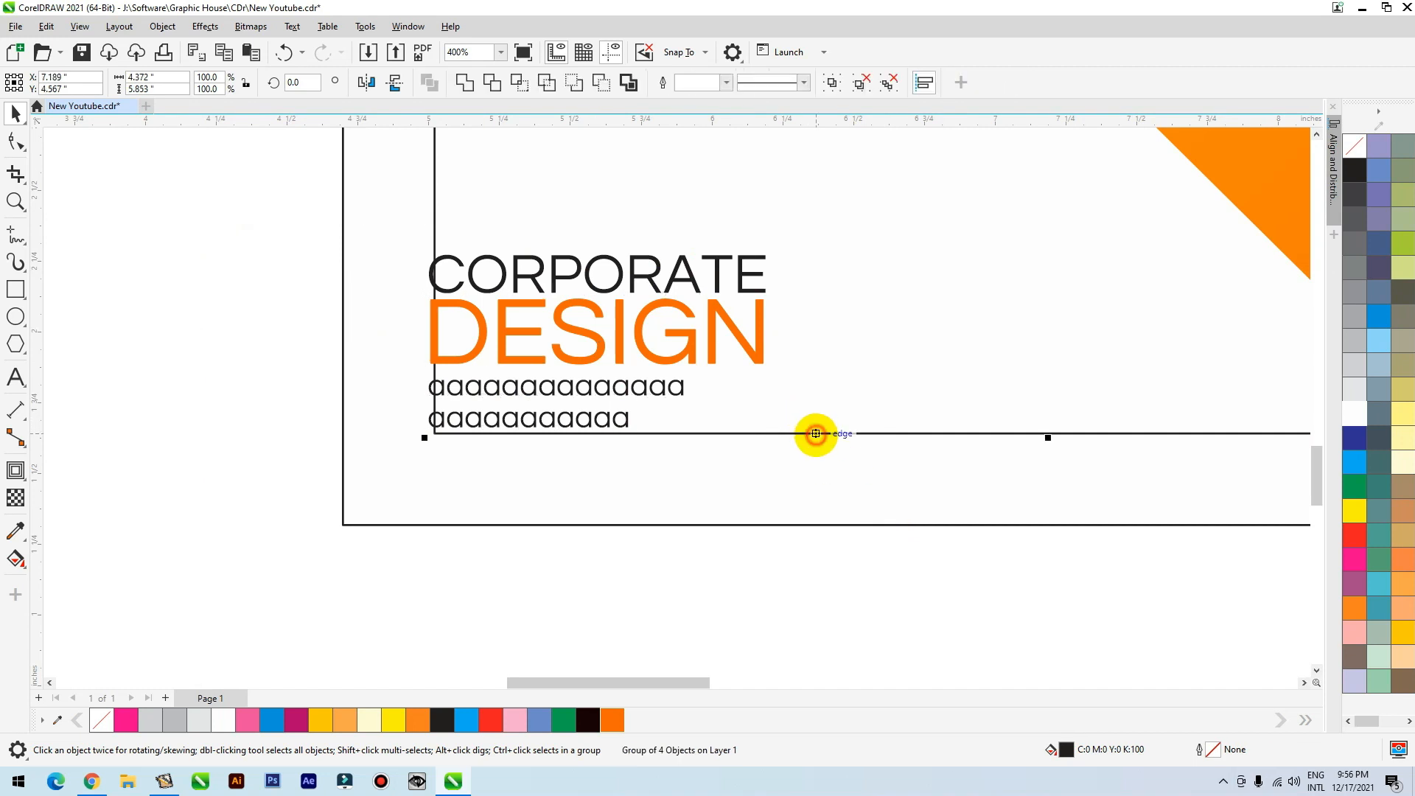
pyautogui.press('l')
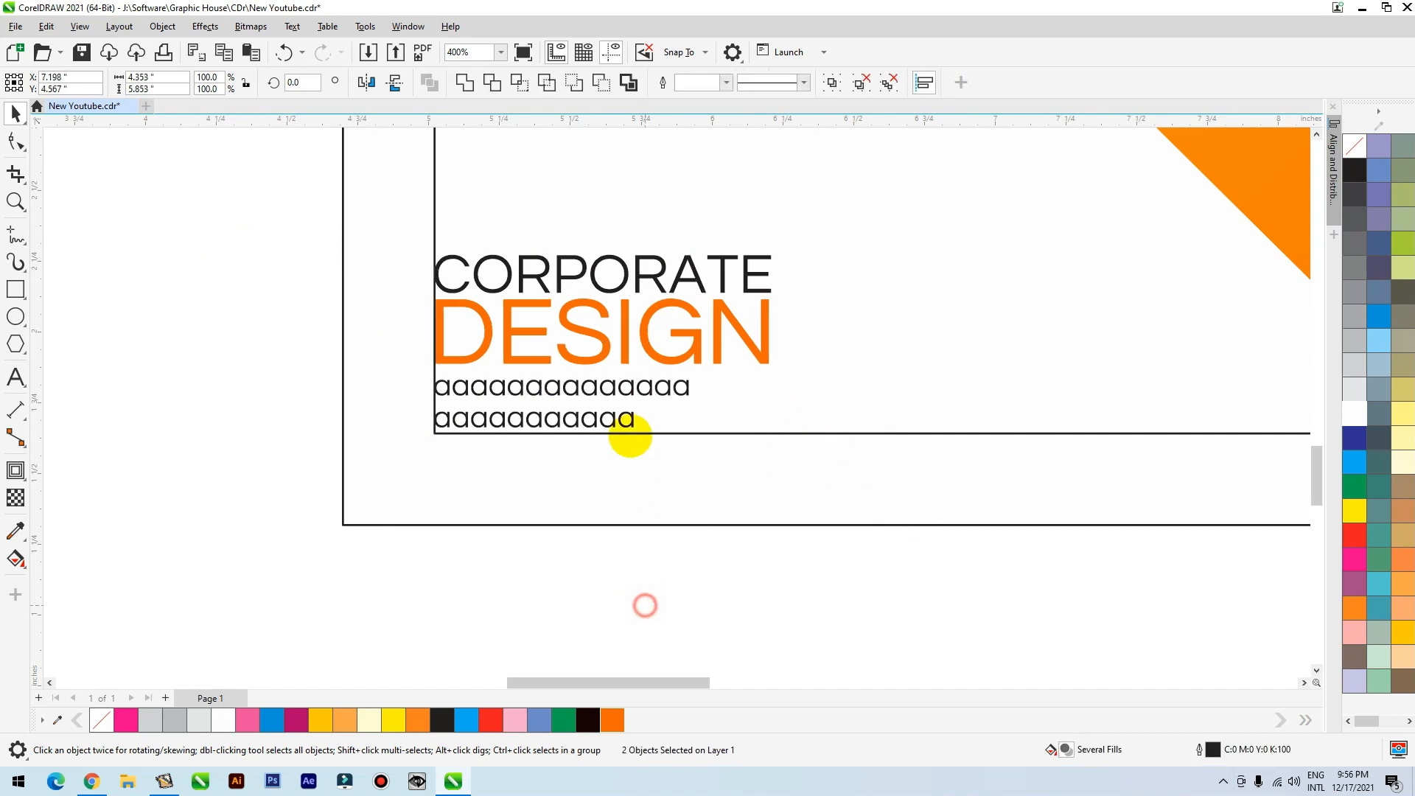
pyautogui.click(626, 425)
pyautogui.press('Down')
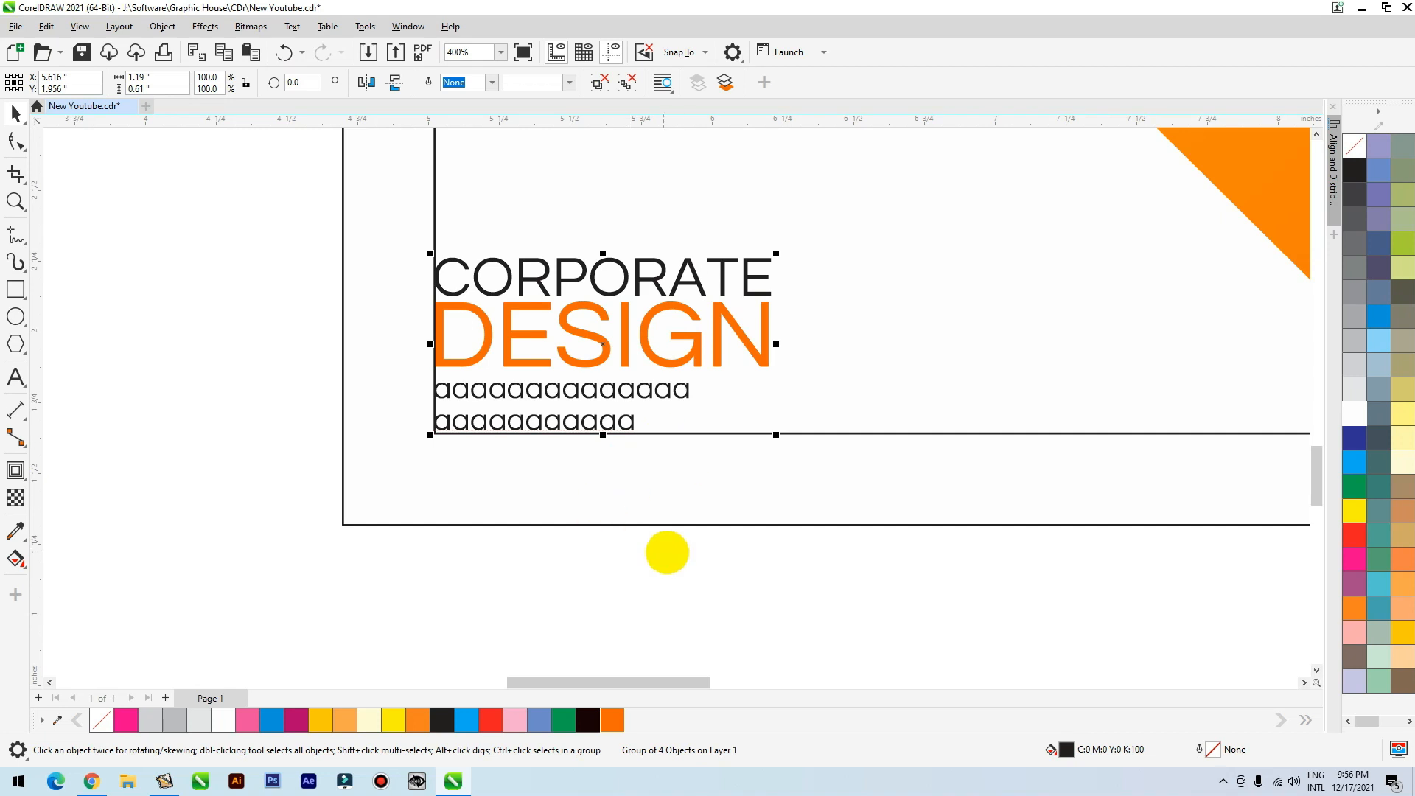
# Scale the "CORPORATE DESIGN" group to about 1.515 inches wide and the "2022" block to about 1.411 inches wide
pyautogui.click(682, 524)
pyautogui.hotkey('shift', 'F2')
pyautogui.scroll(-1, 402, 598)
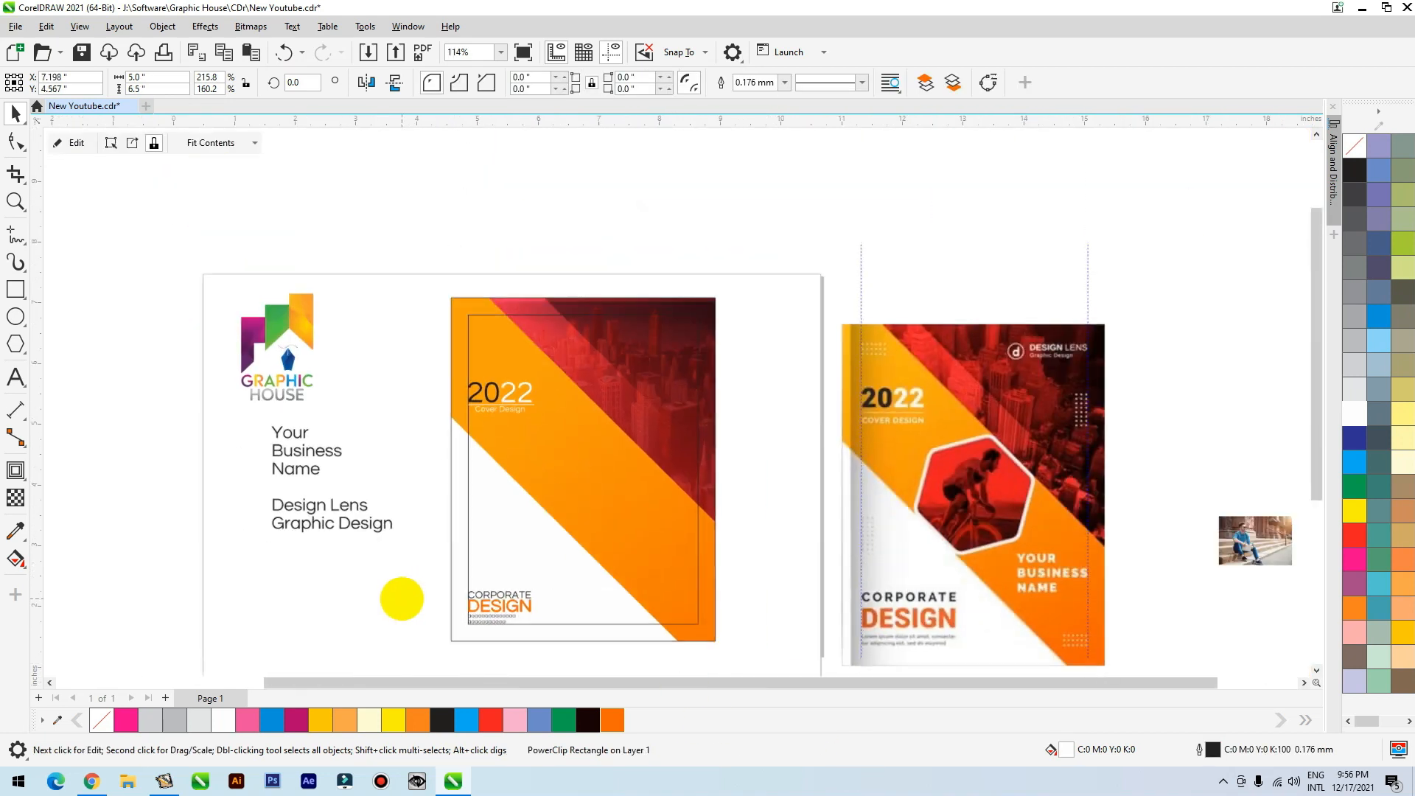
pyautogui.moveTo(385, 572); pyautogui.dragTo(642, 641)
pyautogui.moveTo(536, 587); pyautogui.dragTo(553, 578)
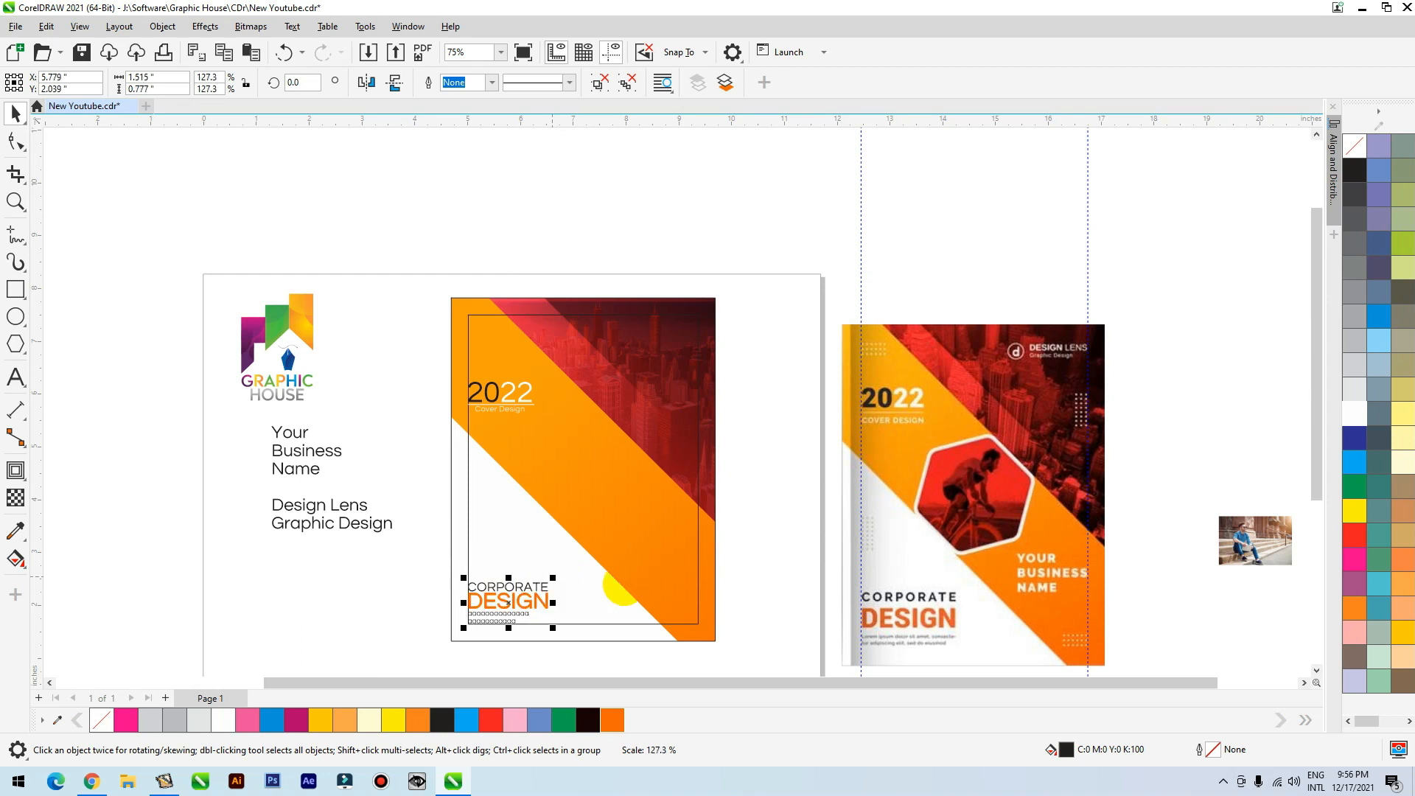
pyautogui.moveTo(426, 347); pyautogui.dragTo(427, 348)
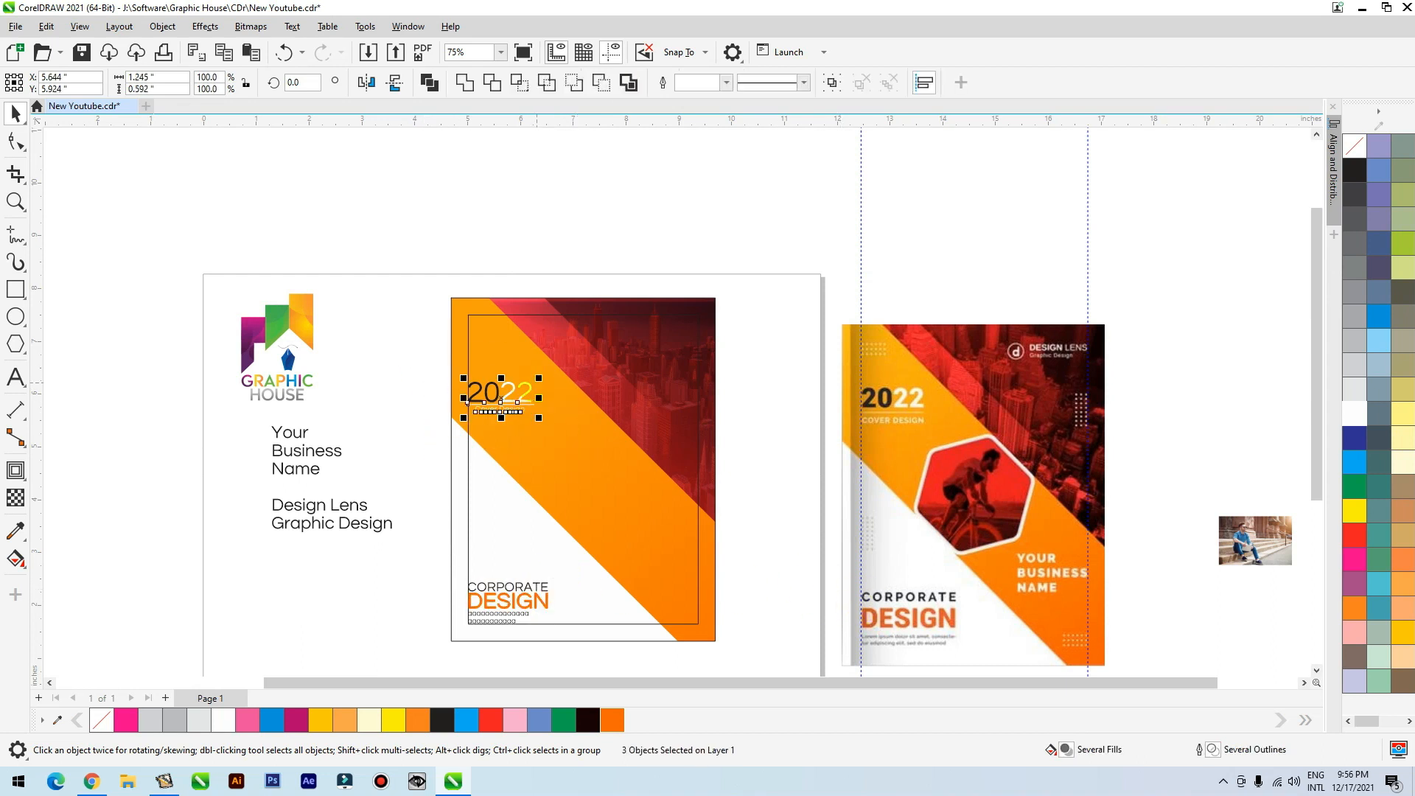
pyautogui.moveTo(540, 376); pyautogui.dragTo(544, 374)
# Cut "Your Business Name" from the text block beside the cover and paste it as separate text on the orange band
pyautogui.click(331, 451)
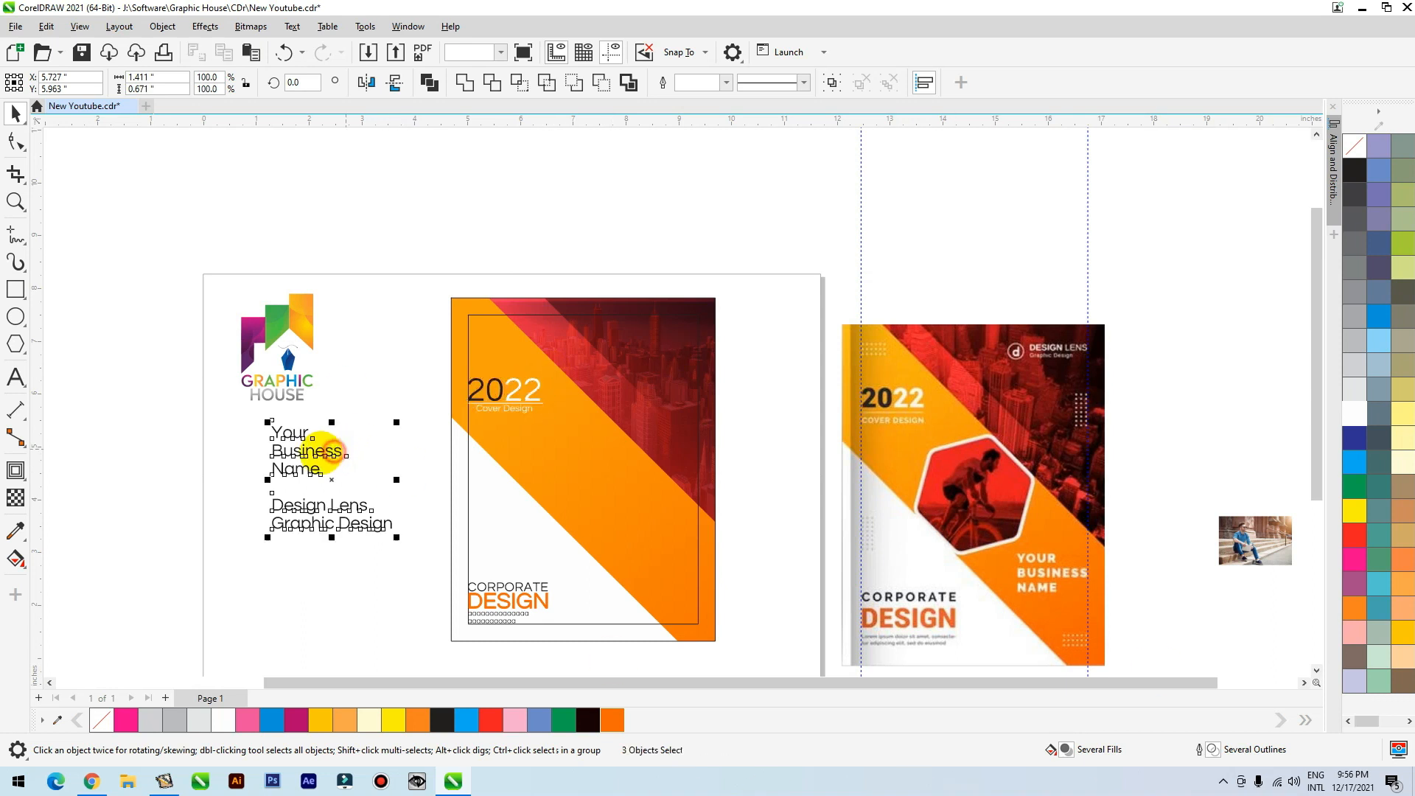
pyautogui.doubleClick(357, 464)
pyautogui.moveTo(373, 468); pyautogui.dragTo(237, 423)
pyautogui.hotkey('ctrl', 'c')
pyautogui.press('Delete')
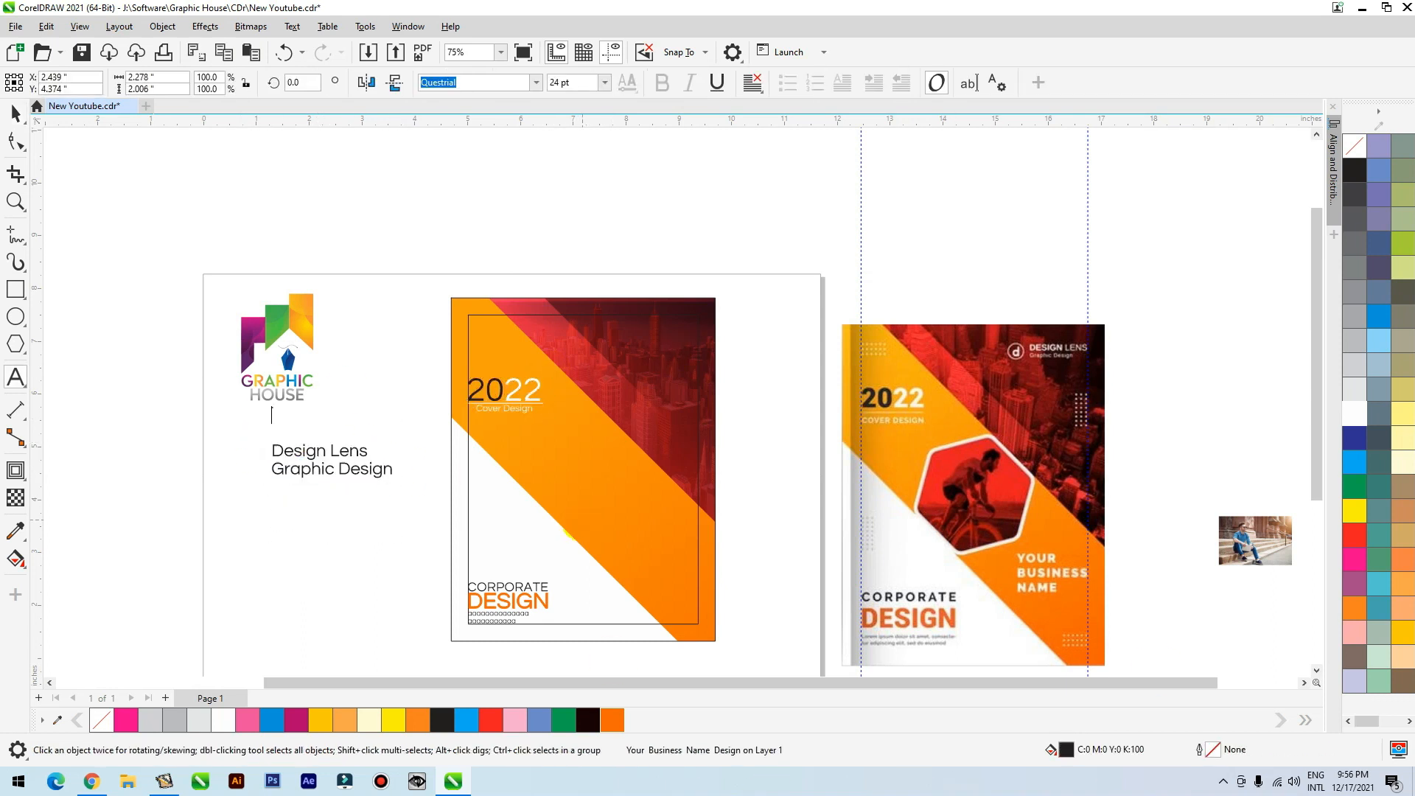
pyautogui.hotkey('ctrl', 'v')
pyautogui.click(16, 112)
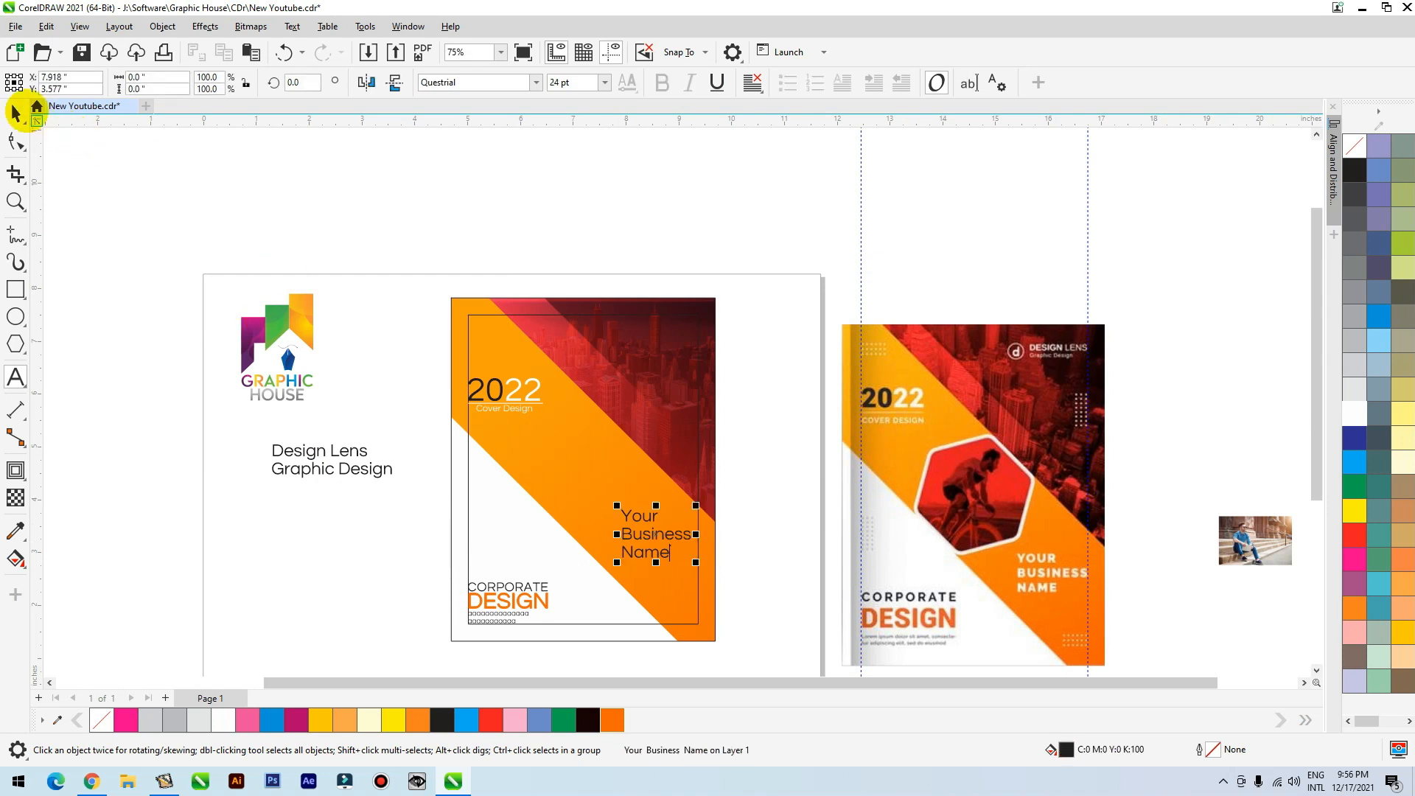
# Colour "Your Business Name" white and position it on the orange band just inside the right margin
pyautogui.click(1353, 413)
pyautogui.press('z')
pyautogui.moveTo(847, 449); pyautogui.dragTo(475, 638)
pyautogui.moveTo(662, 376); pyautogui.dragTo(632, 356)
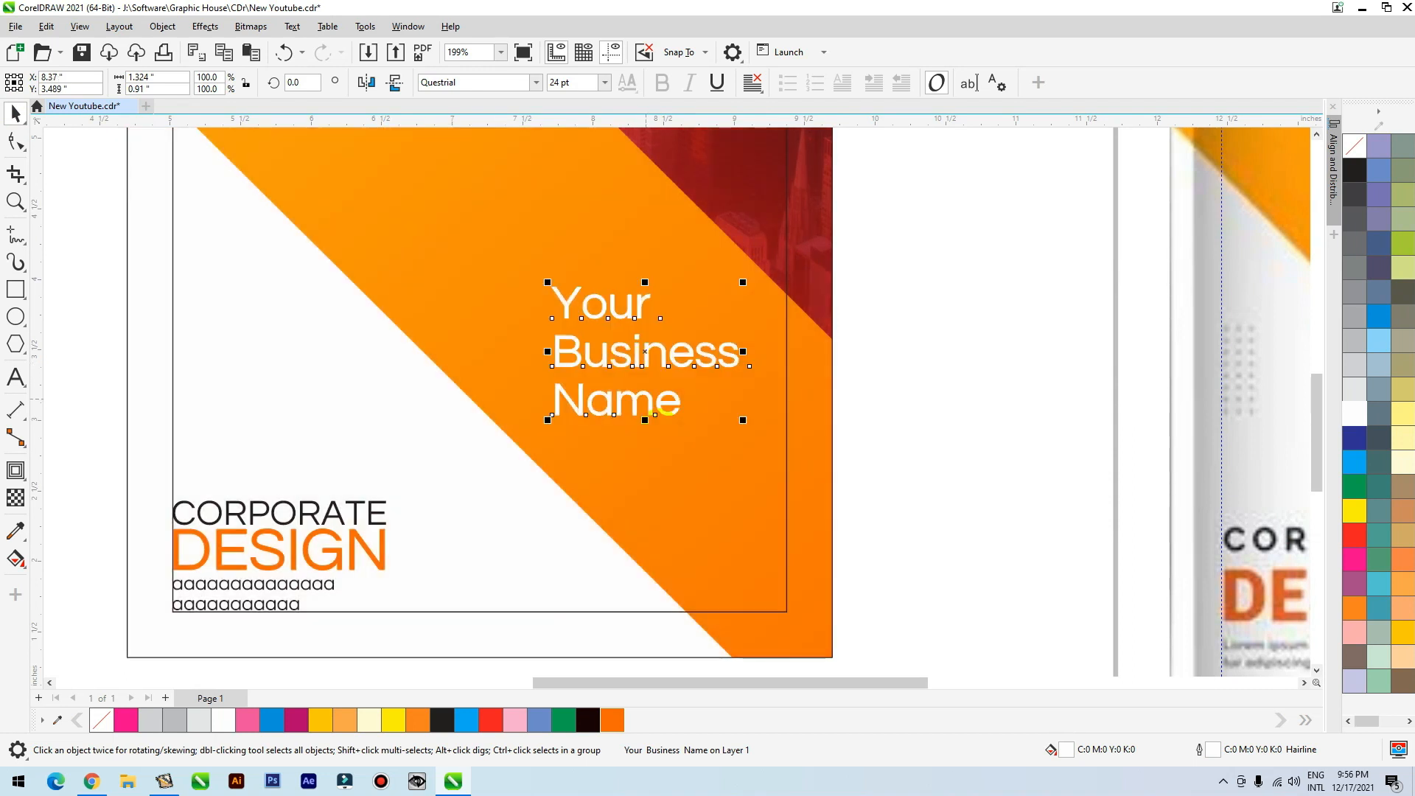
# Draw a circle about 0.21 inches in diameter beside the cover, fill it black and remove its outline
pyautogui.scroll(-3, 645, 357)
pyautogui.click(16, 317)
pyautogui.moveTo(84, 401)
pyautogui.mouseDown()
pyautogui.moveTo(106, 426)
pyautogui.moveTo(94, 414)
pyautogui.moveTo(131, 413)
pyautogui.mouseUp()
pyautogui.press('space')
pyautogui.click(1353, 169)
pyautogui.rightClick(1352, 146)
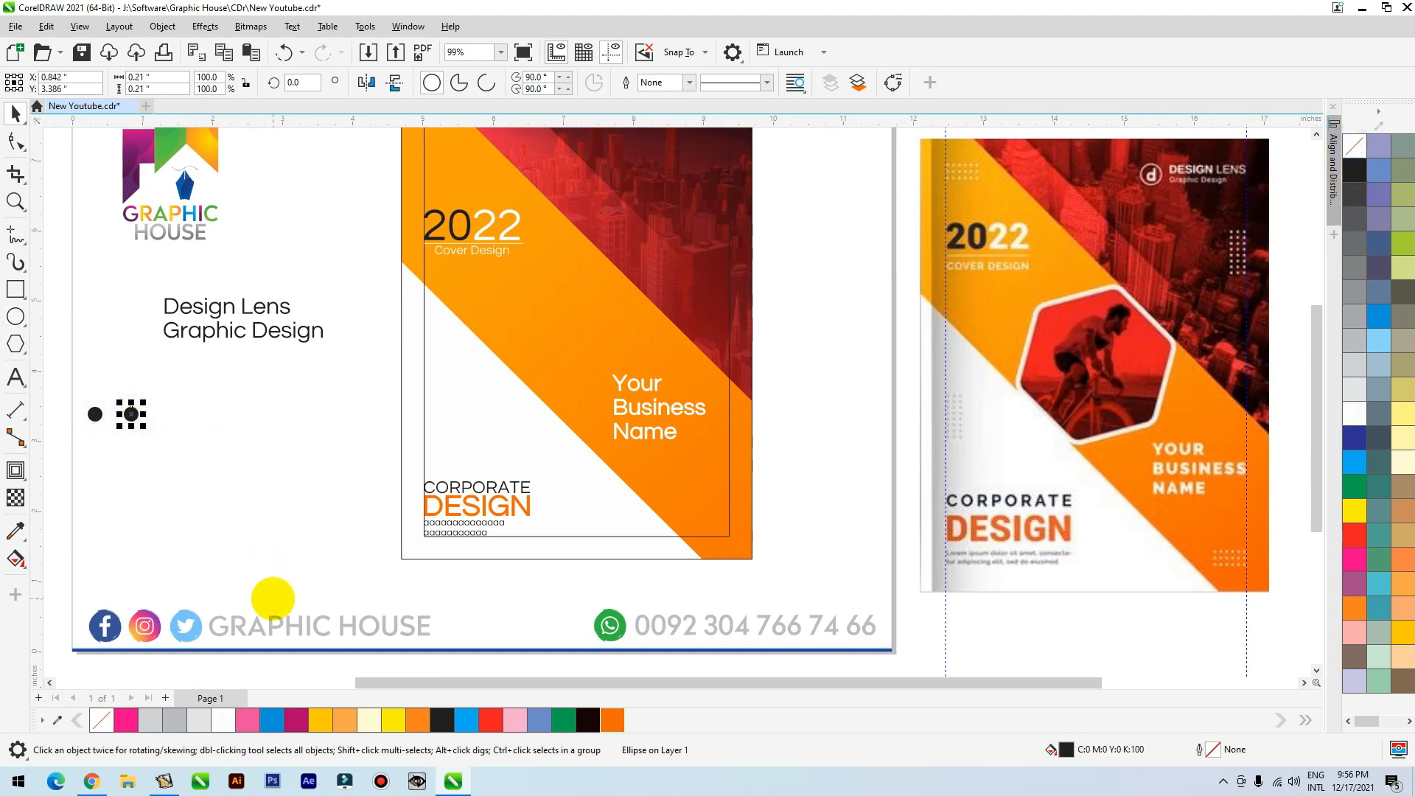
# Repeat the circle's duplication into an evenly spaced horizontal row of nine and group the row
pyautogui.hotkey('ctrl', 'r')
pyautogui.scroll(-1, 426, 462)
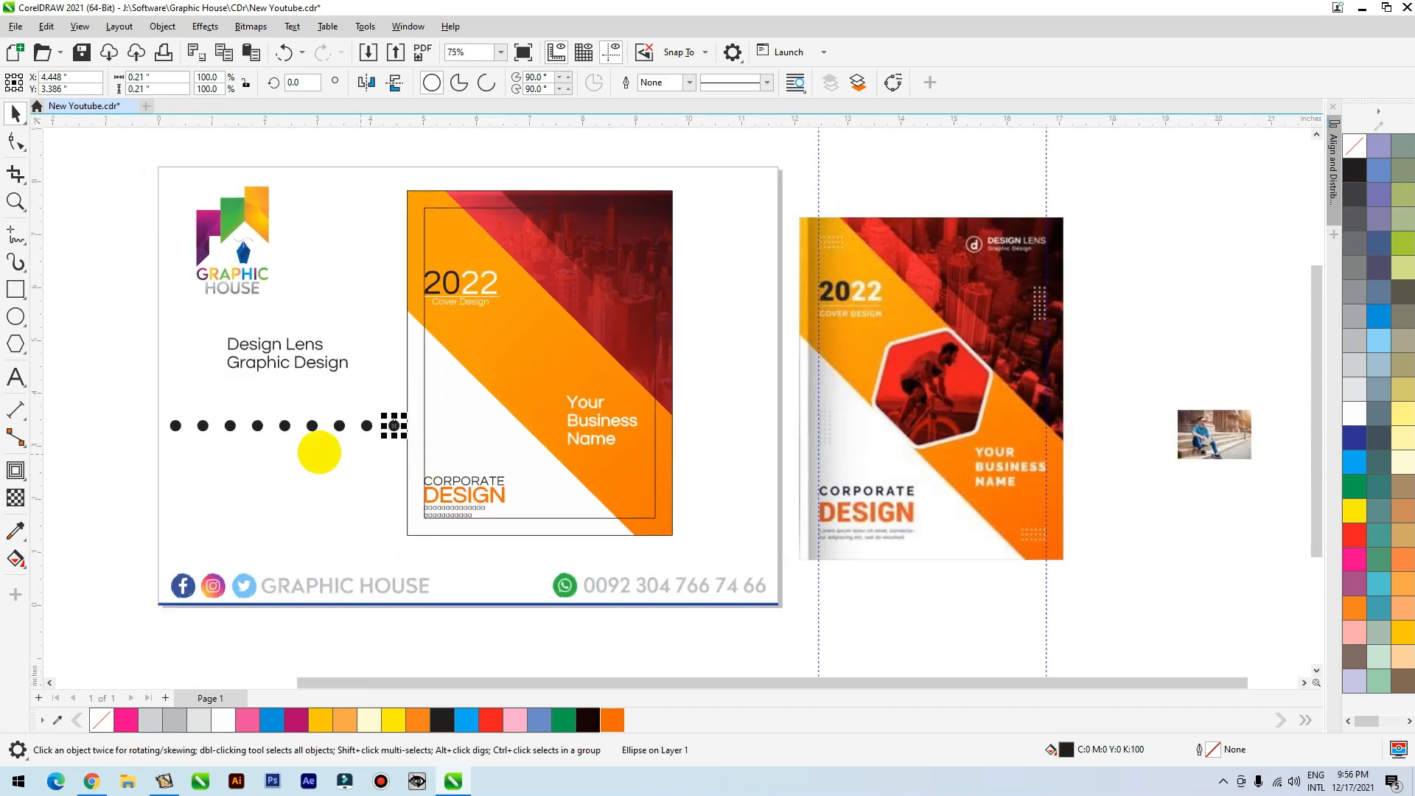
pyautogui.moveTo(145, 389); pyautogui.dragTo(415, 450)
pyautogui.hotkey('ctrl', 'g')
# Duplicate the dot row downward at even spacing into seven rows and group the whole grid
pyautogui.moveTo(340, 426); pyautogui.dragTo(339, 446)
pyautogui.hotkey('ctrl', 'r')
pyautogui.hotkey('ctrl', 'r')
pyautogui.hotkey('ctrl', 'r')
pyautogui.hotkey('ctrl', 'r')
pyautogui.hotkey('ctrl', 'r')
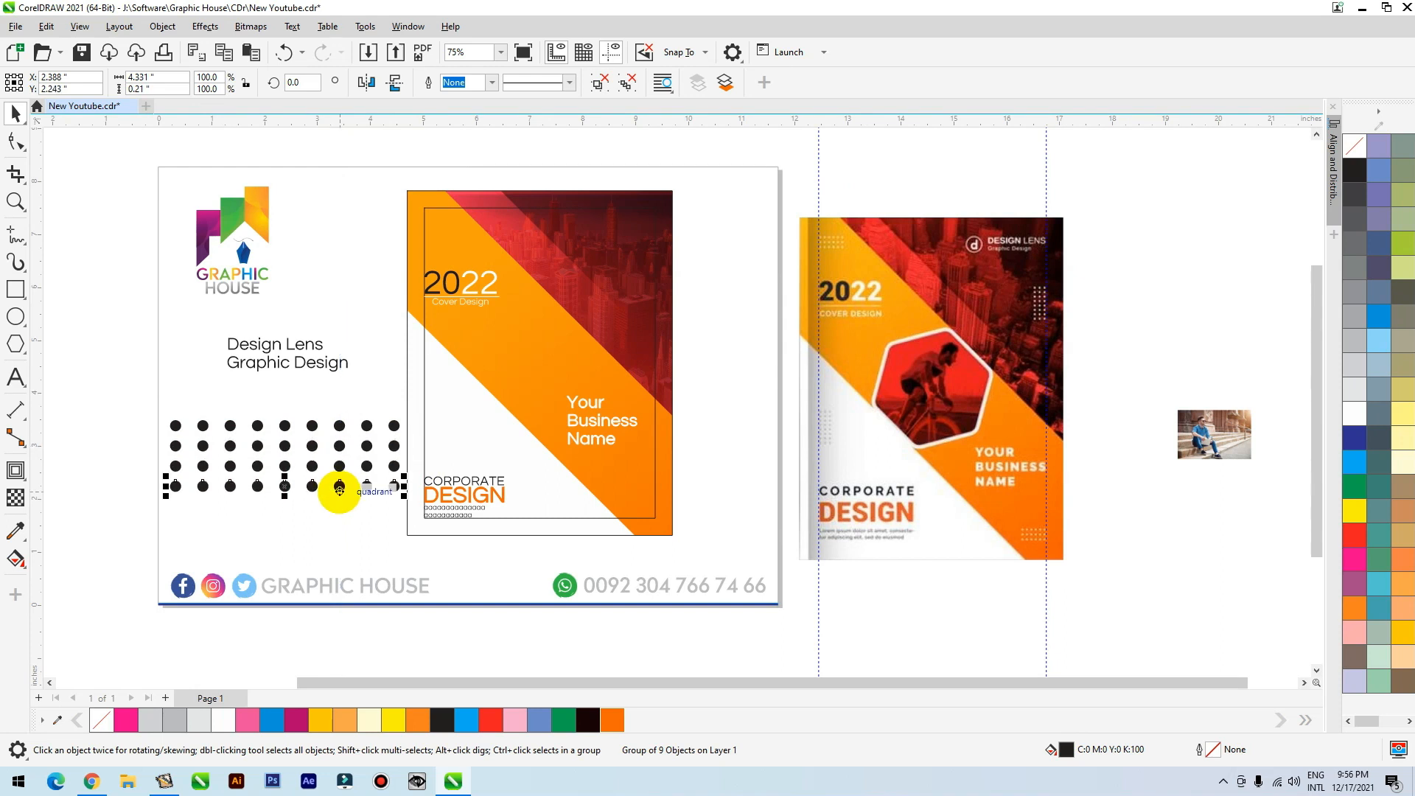
pyautogui.moveTo(120, 401); pyautogui.dragTo(405, 561)
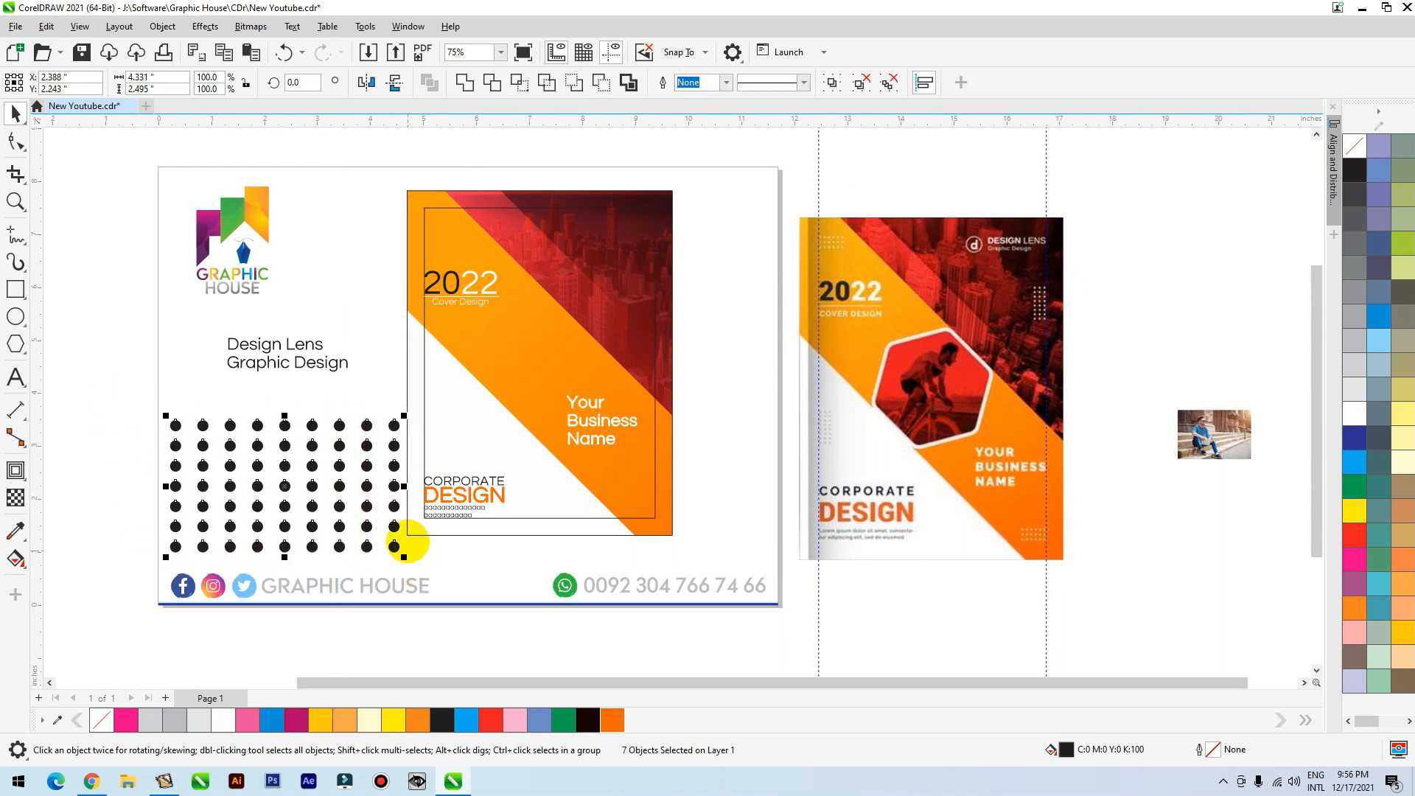
pyautogui.hotkey('ctrl', 'g')
# Colour the dot grid white and shrink it to about 0.504 inches wide in the cover's lower-right margin corner
pyautogui.moveTo(405, 419); pyautogui.dragTo(711, 553)
pyautogui.scroll(5, 667, 544)
pyautogui.click(1353, 412)
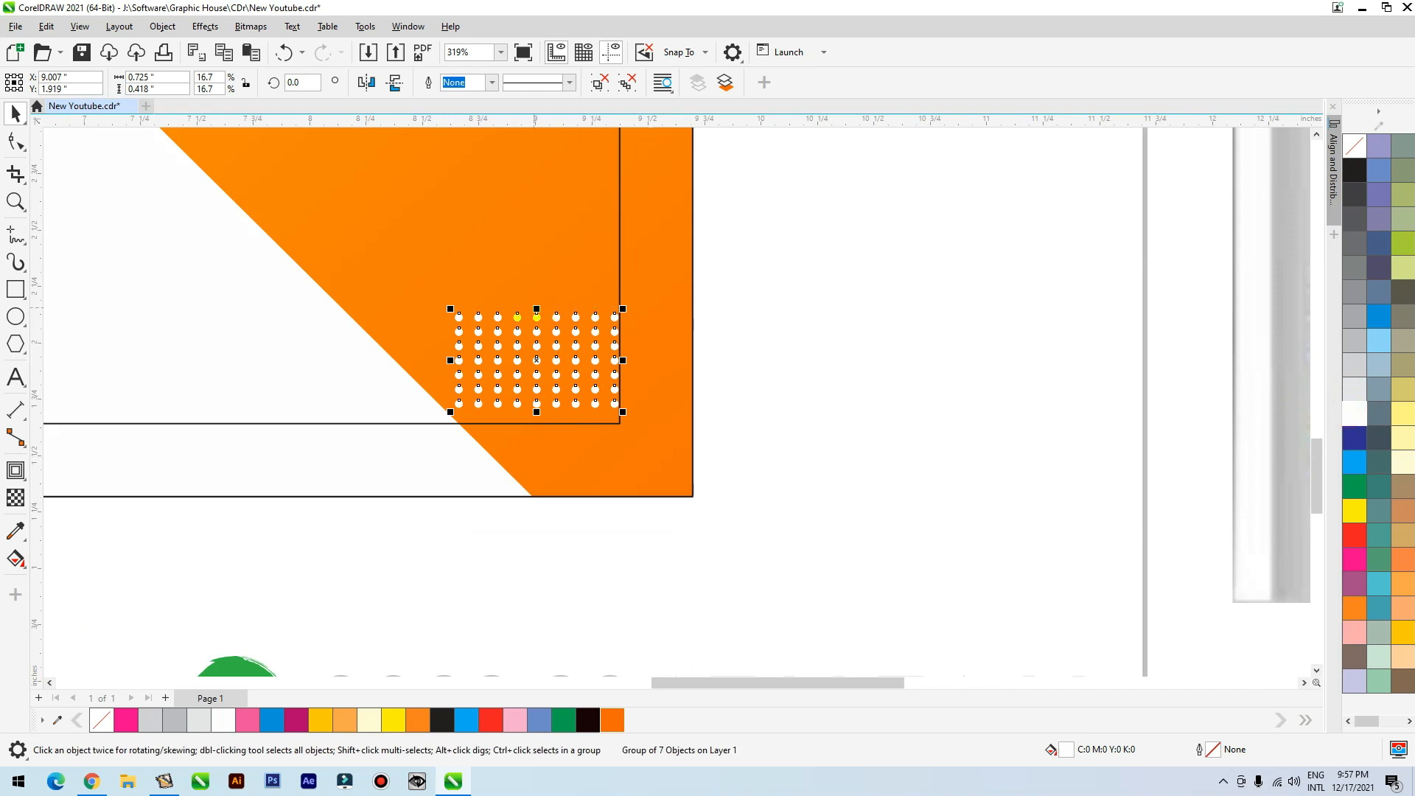
pyautogui.moveTo(450, 309); pyautogui.dragTo(492, 341)
pyautogui.click(596, 447)
pyautogui.hotkey('shift', 'F2')
# Place a copy of the white dot grid in the cover's upper-left margin corner
pyautogui.click(829, 613)
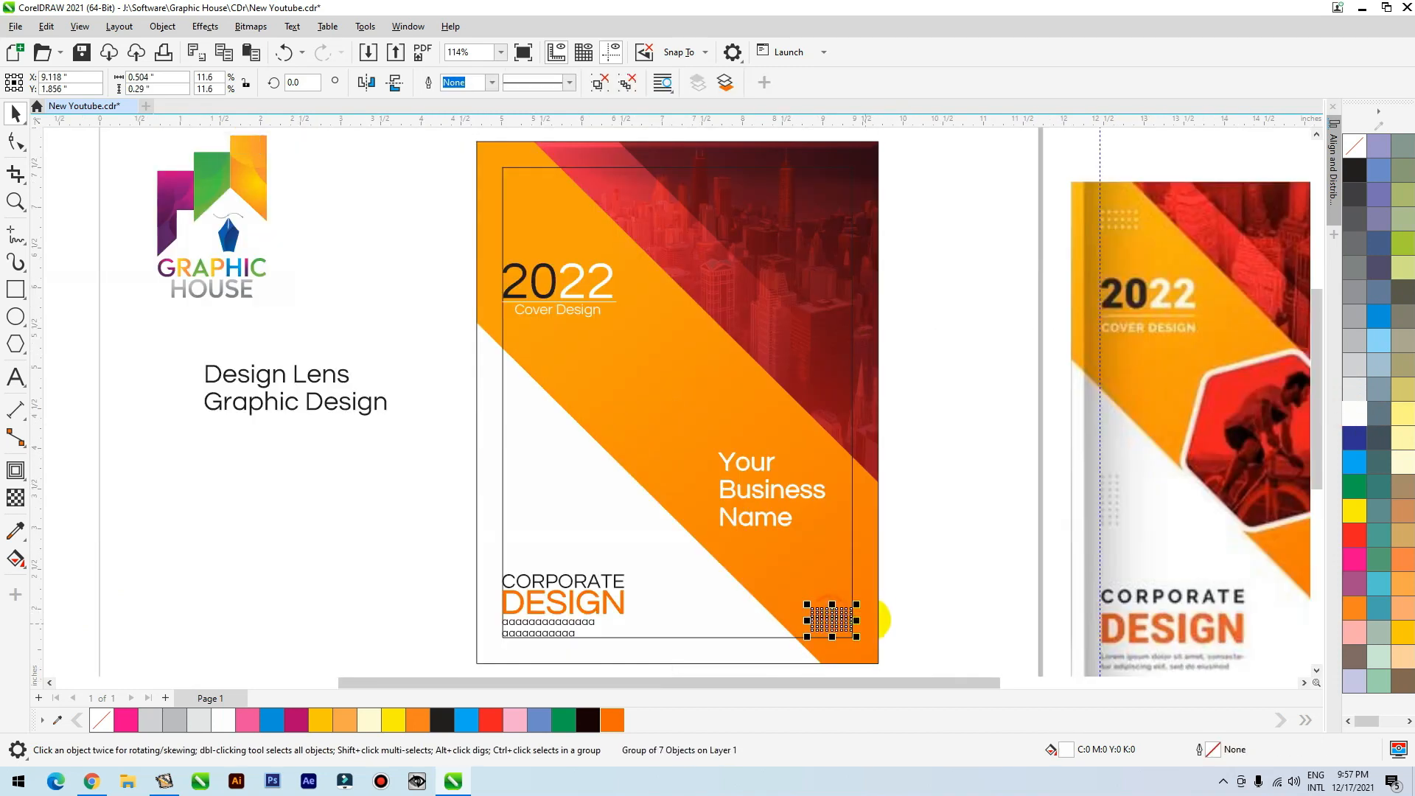
pyautogui.moveTo(830, 613); pyautogui.dragTo(574, 229)
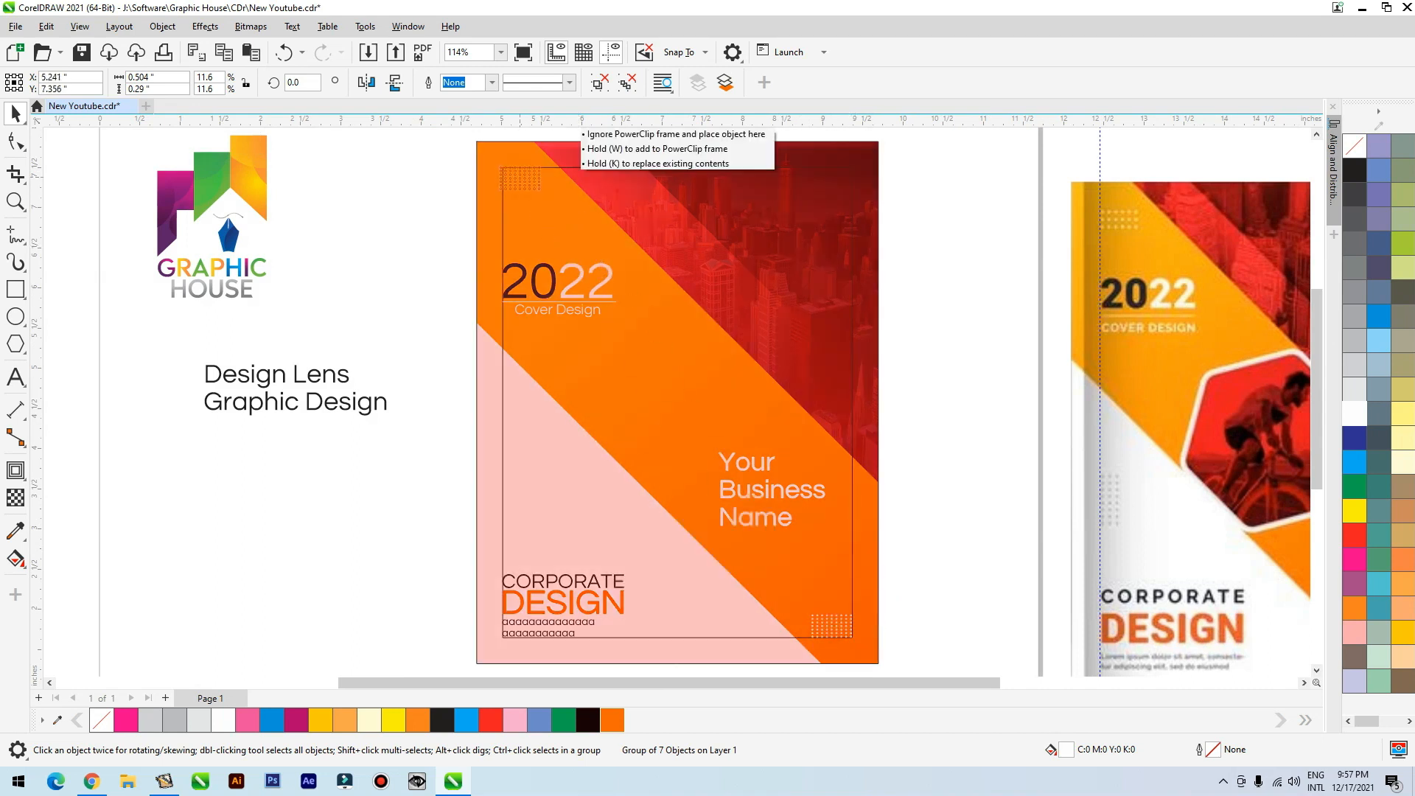
pyautogui.moveTo(524, 178); pyautogui.dragTo(524, 179)
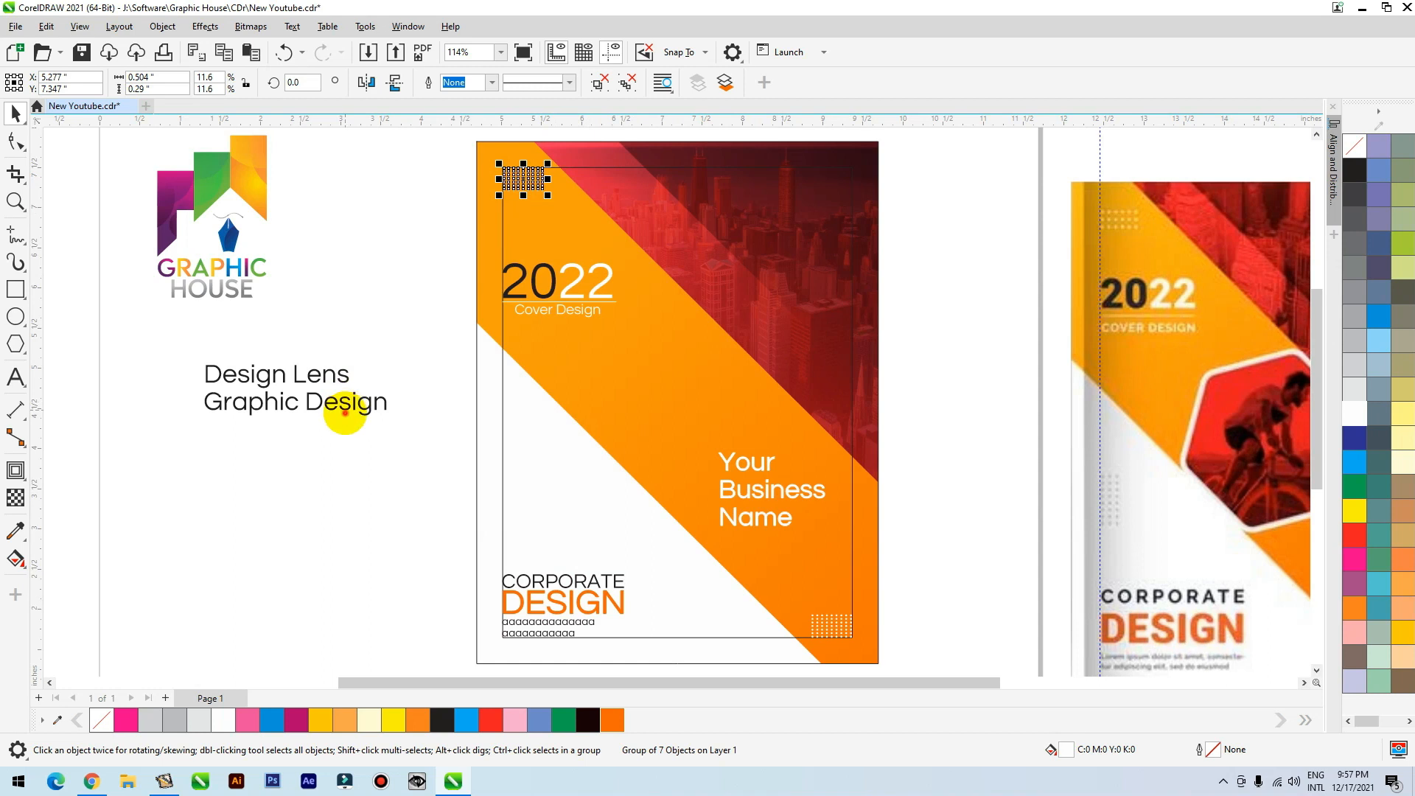
# Move the "Design Lens Graphic Design" text onto the red city photo near the cover's upper-right corner and colour it white
pyautogui.click(319, 404)
pyautogui.scroll(-3, 319, 420)
pyautogui.moveTo(319, 432); pyautogui.dragTo(593, 313)
pyautogui.press('F2')
pyautogui.moveTo(488, 262); pyautogui.dragTo(700, 365)
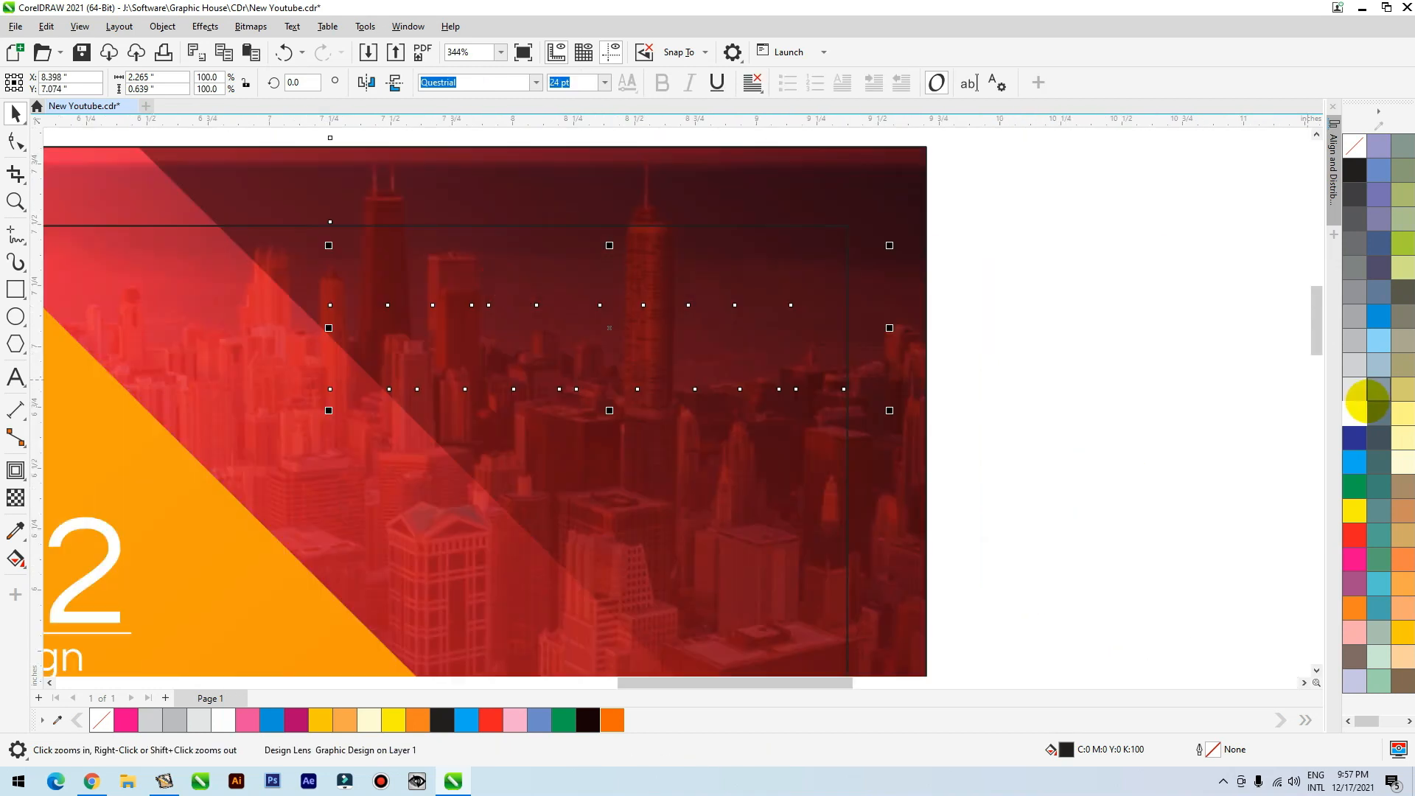
pyautogui.click(1355, 409)
# Make the word "Design" bold in the "Design Lens" line on the red city photo
pyautogui.scroll(-2, 877, 369)
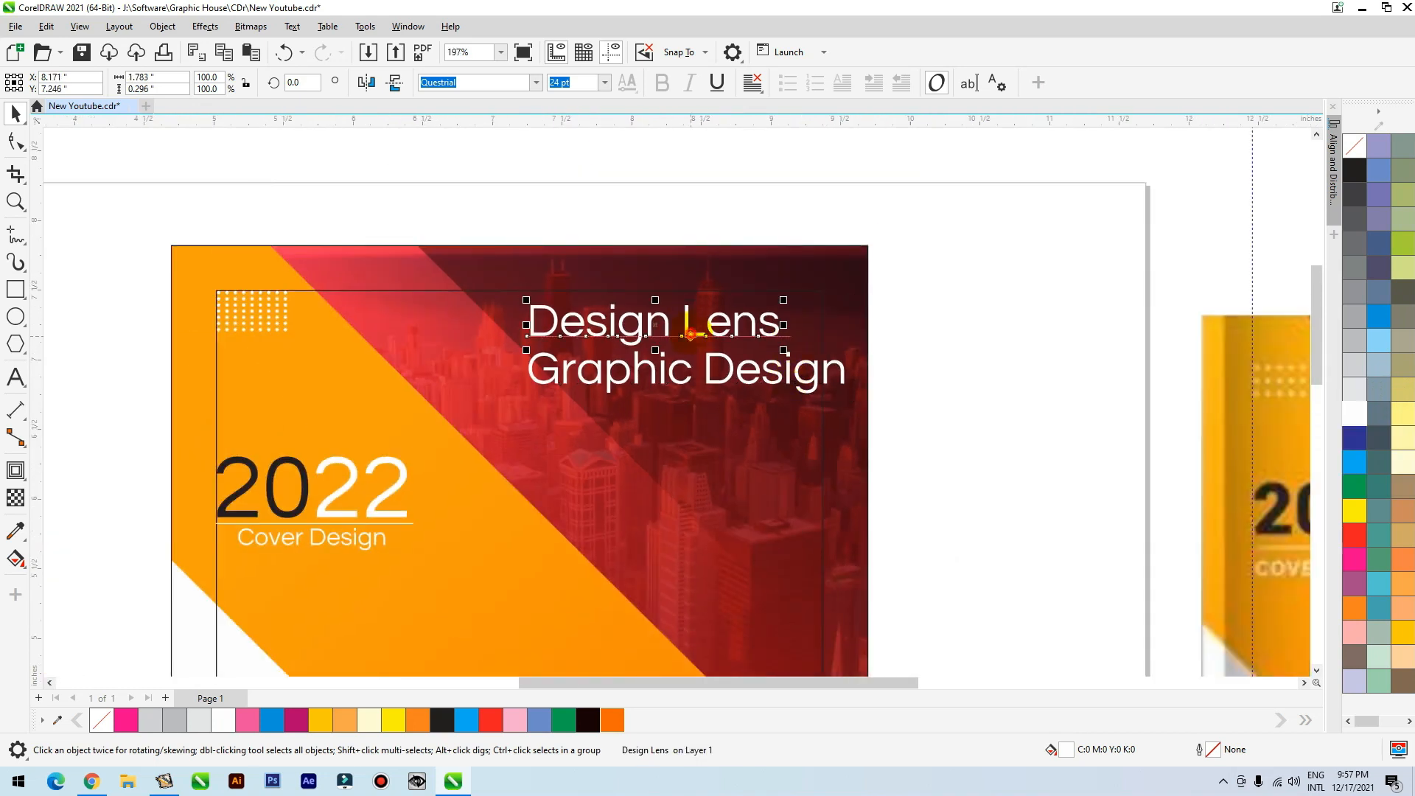
pyautogui.doubleClick(688, 322)
pyautogui.moveTo(688, 322); pyautogui.dragTo(787, 330)
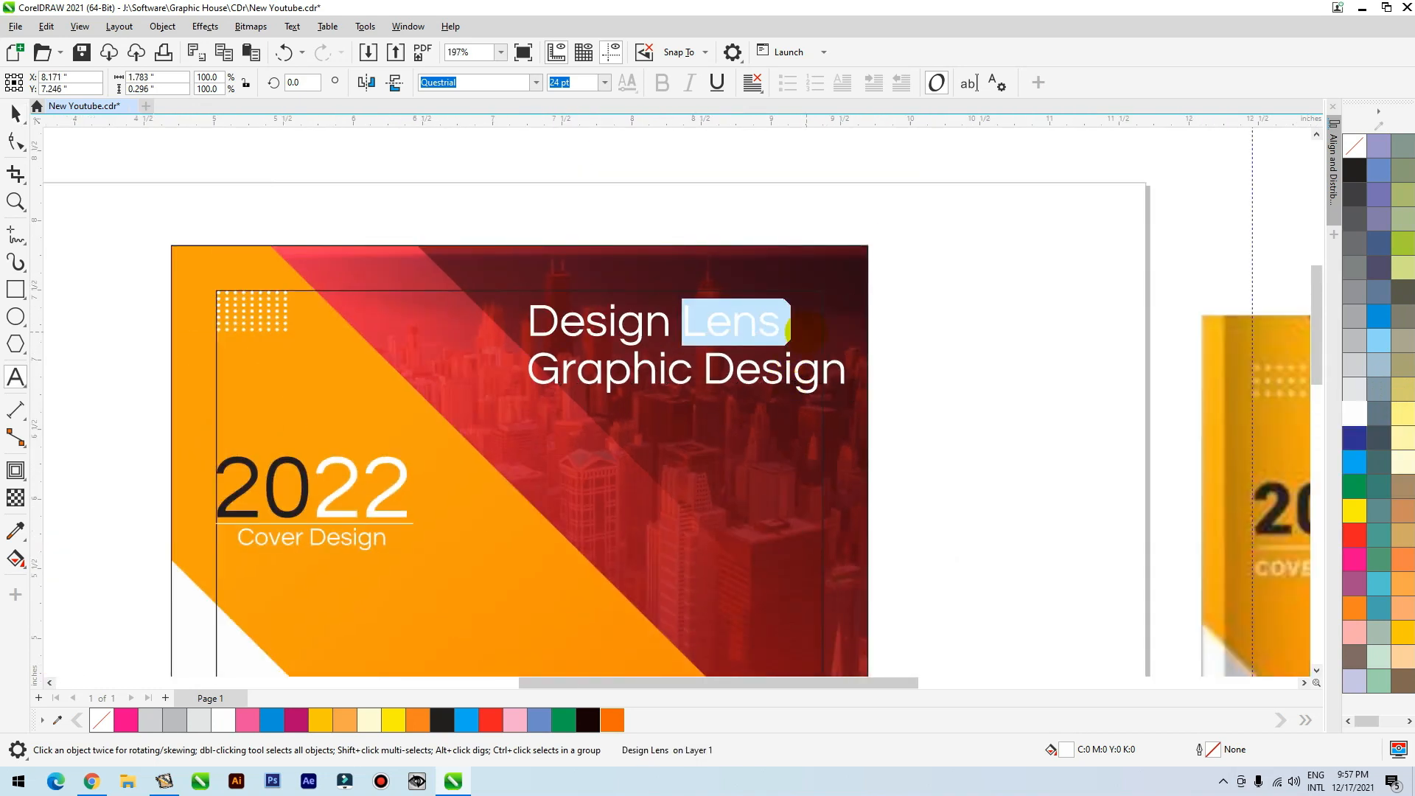
pyautogui.doubleClick(596, 322)
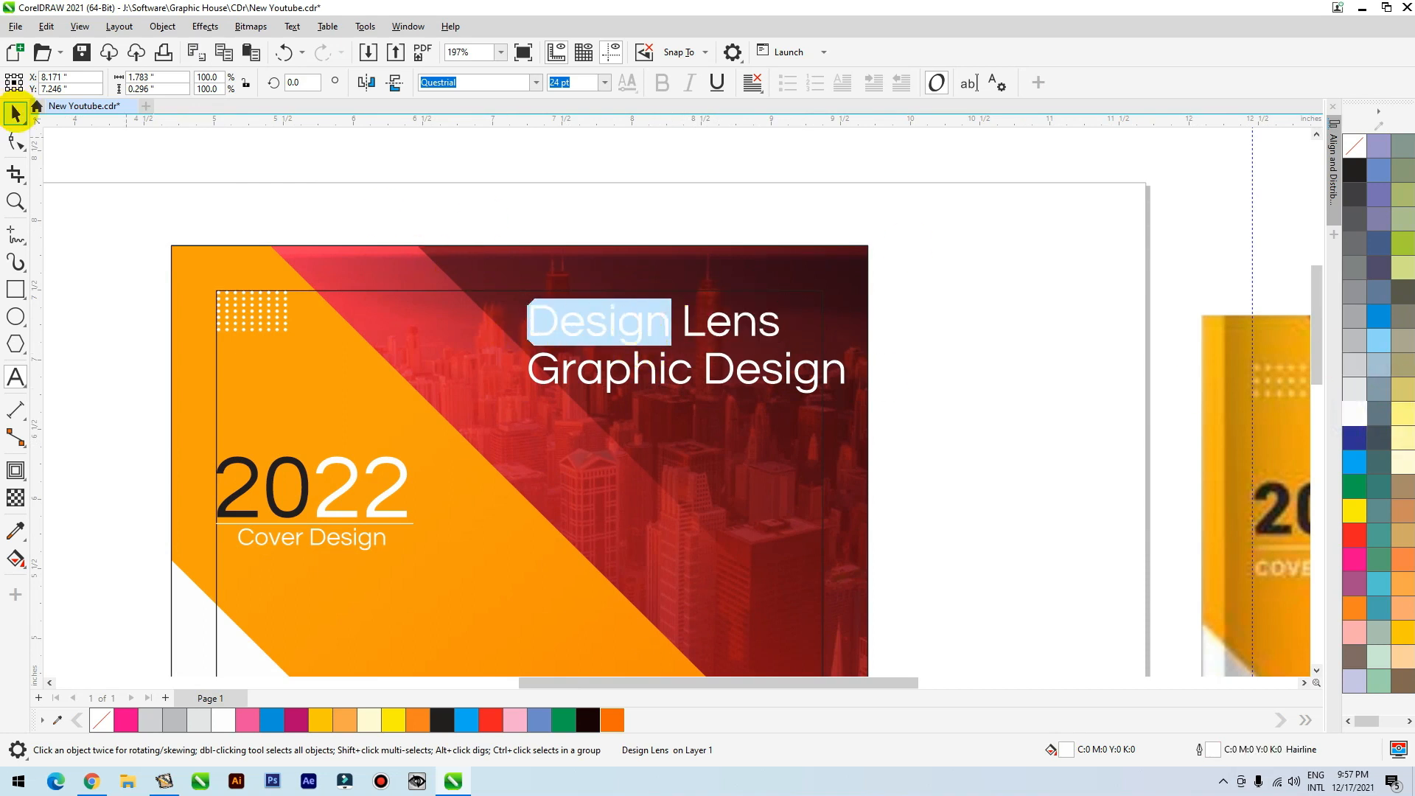
pyautogui.click(15, 112)
# Shrink the "Graphic Design" line, right-align it beneath "Design Lens" and group the two lines
pyautogui.click(800, 378)
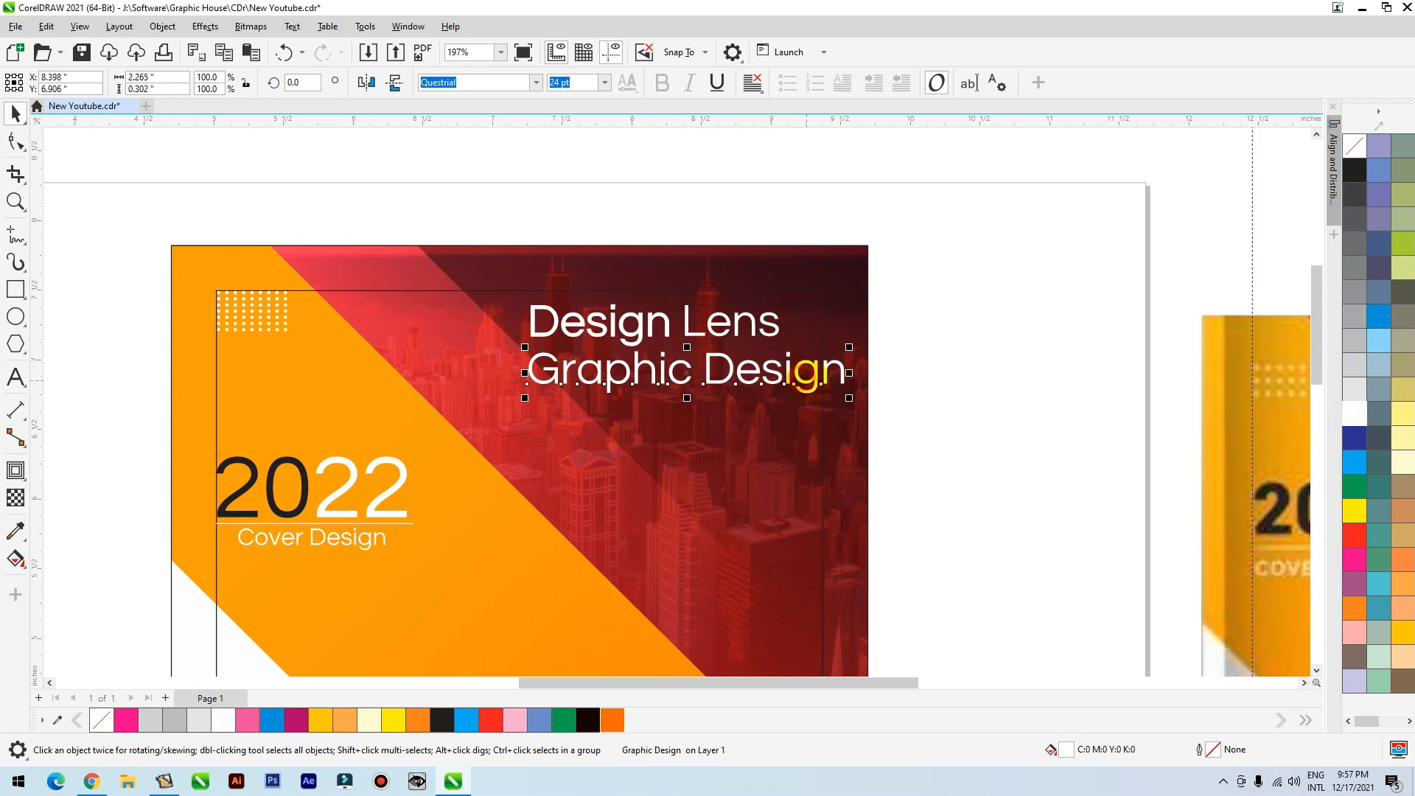
pyautogui.moveTo(849, 346); pyautogui.dragTo(814, 322)
pyautogui.keyDown('shift'); pyautogui.click(772, 335); pyautogui.keyUp('shift')
pyautogui.hotkey('ctrl', 'g')
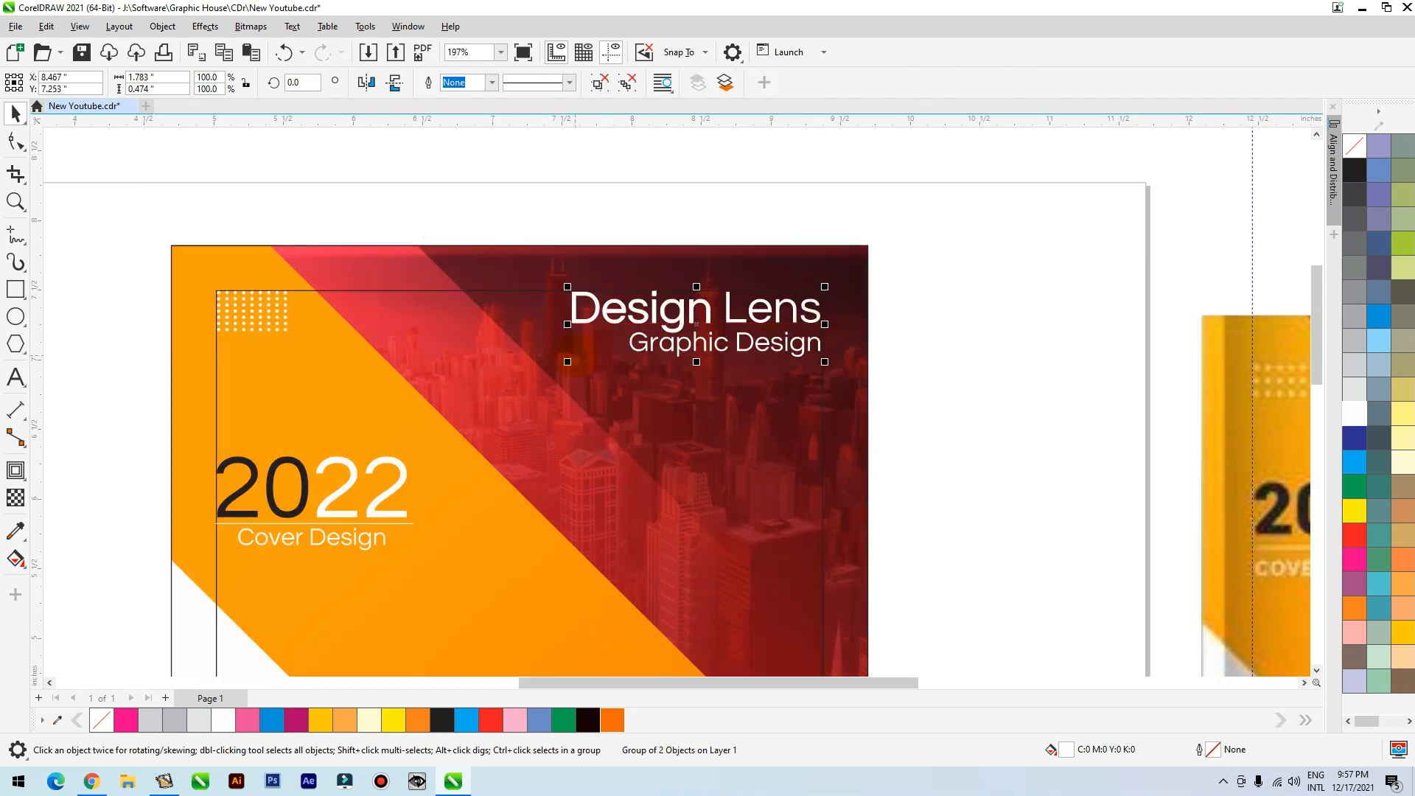
# Scale down the "Design Lens Graphic Design" group, keeping it in the cover's upper-right margin corner
pyautogui.moveTo(570, 360); pyautogui.dragTo(625, 347)
pyautogui.click(843, 253)
pyautogui.hotkey('shift', 'F2')
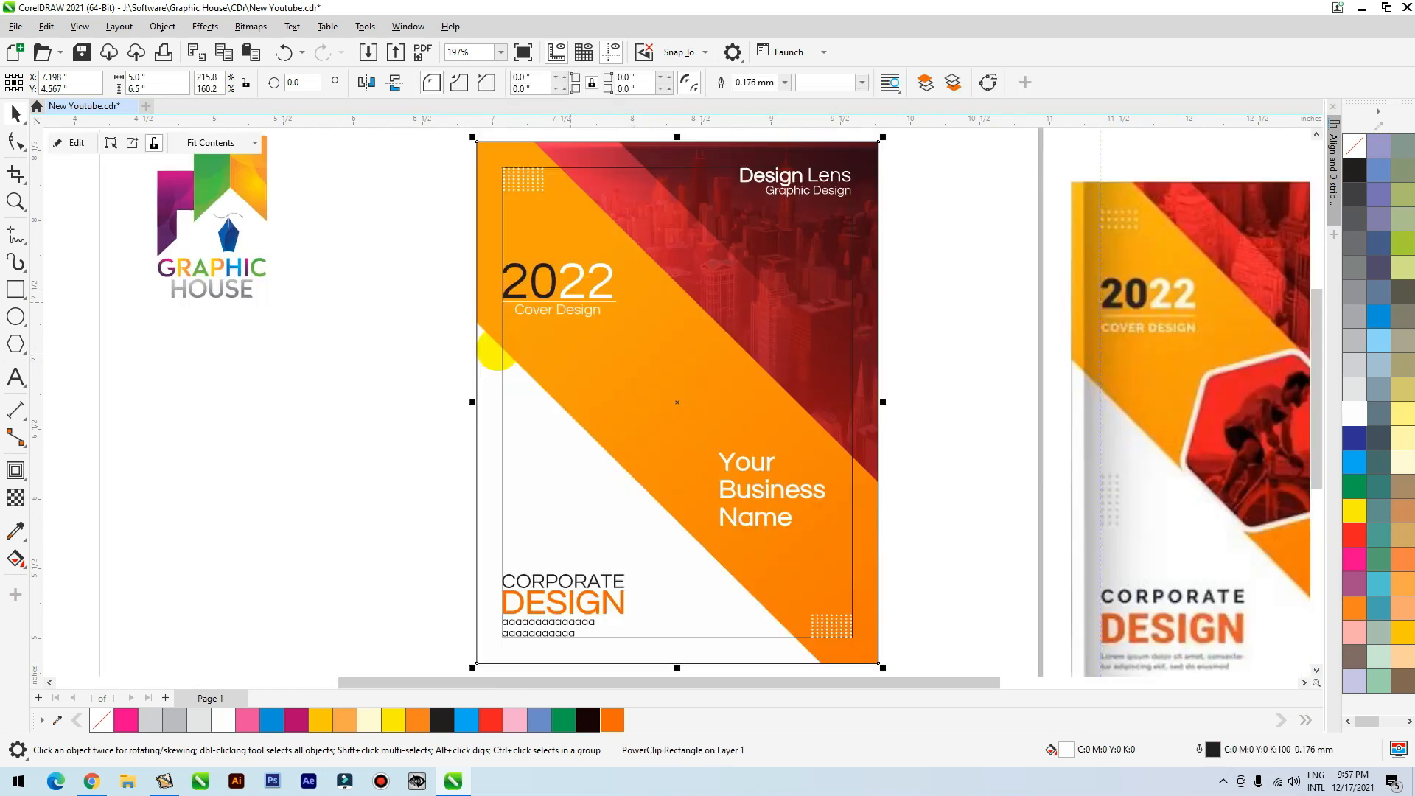
pyautogui.scroll(-2, 350, 445)
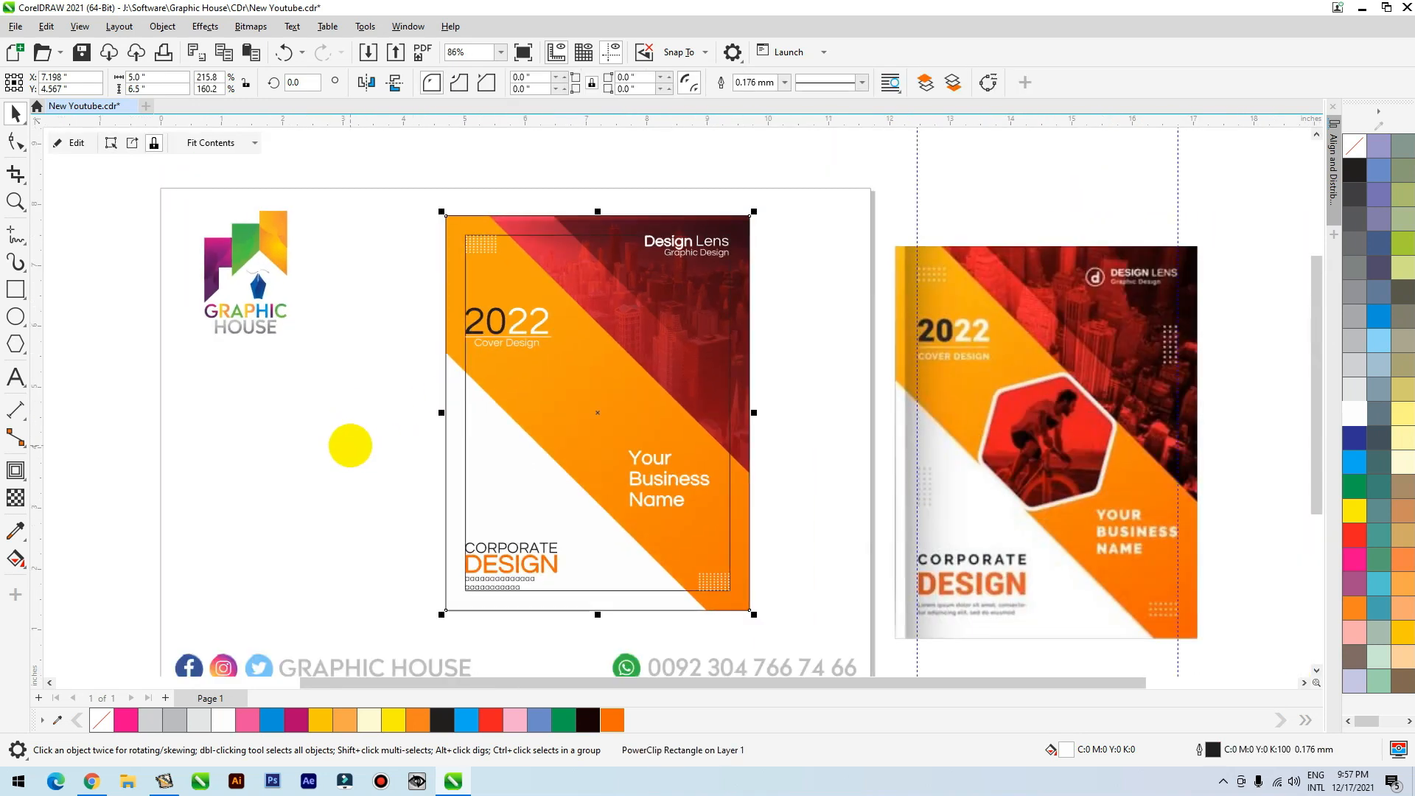
# Draw a hexagon about 2.58 inches wide and centre it on the cover horizontally and vertically
pyautogui.keyDown('ctrl'); pyautogui.click(684, 477); pyautogui.keyUp('ctrl')
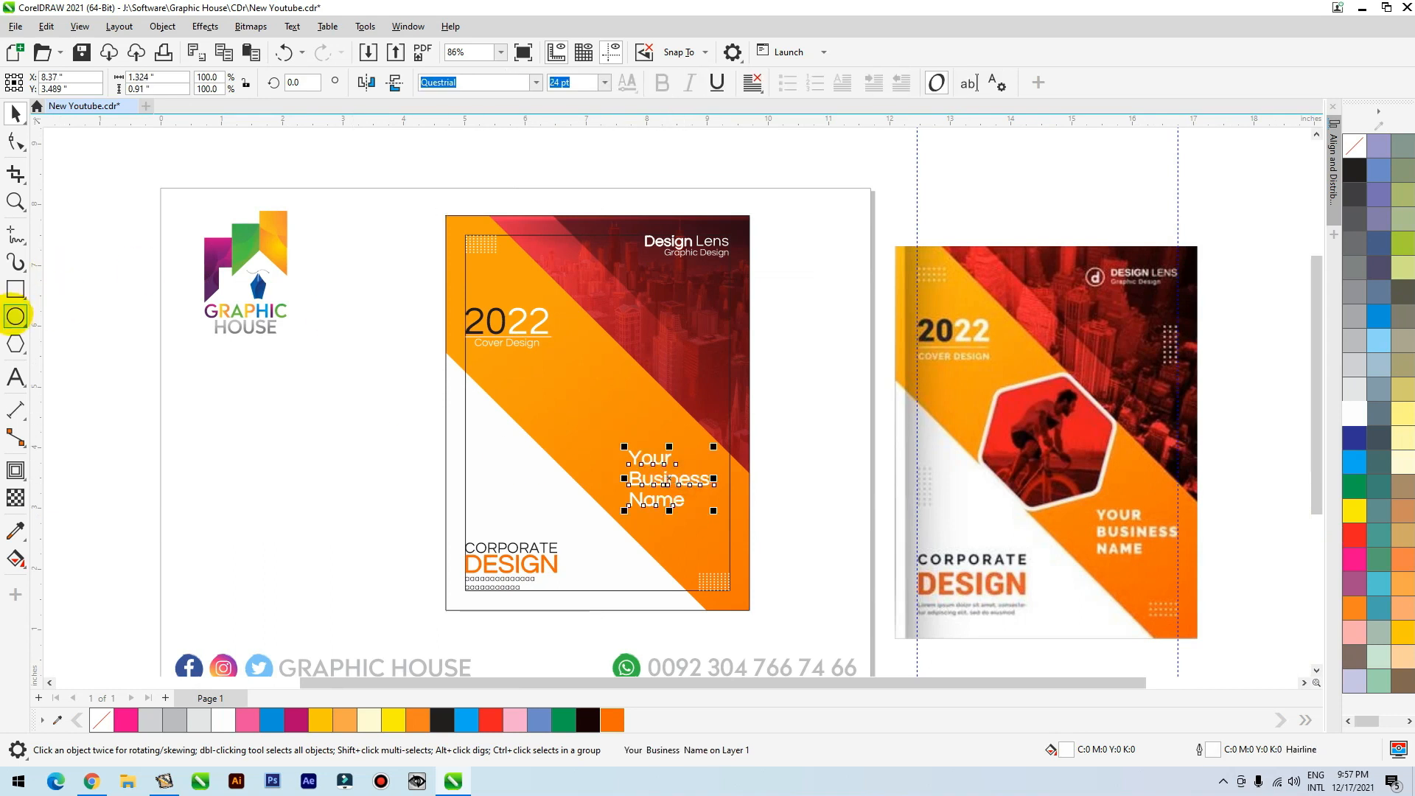
pyautogui.click(15, 343)
pyautogui.moveTo(529, 335); pyautogui.dragTo(627, 436)
pyautogui.press('space')
pyautogui.keyDown('shift'); pyautogui.click(719, 372); pyautogui.keyUp('shift')
pyautogui.press('c')
pyautogui.press('e')
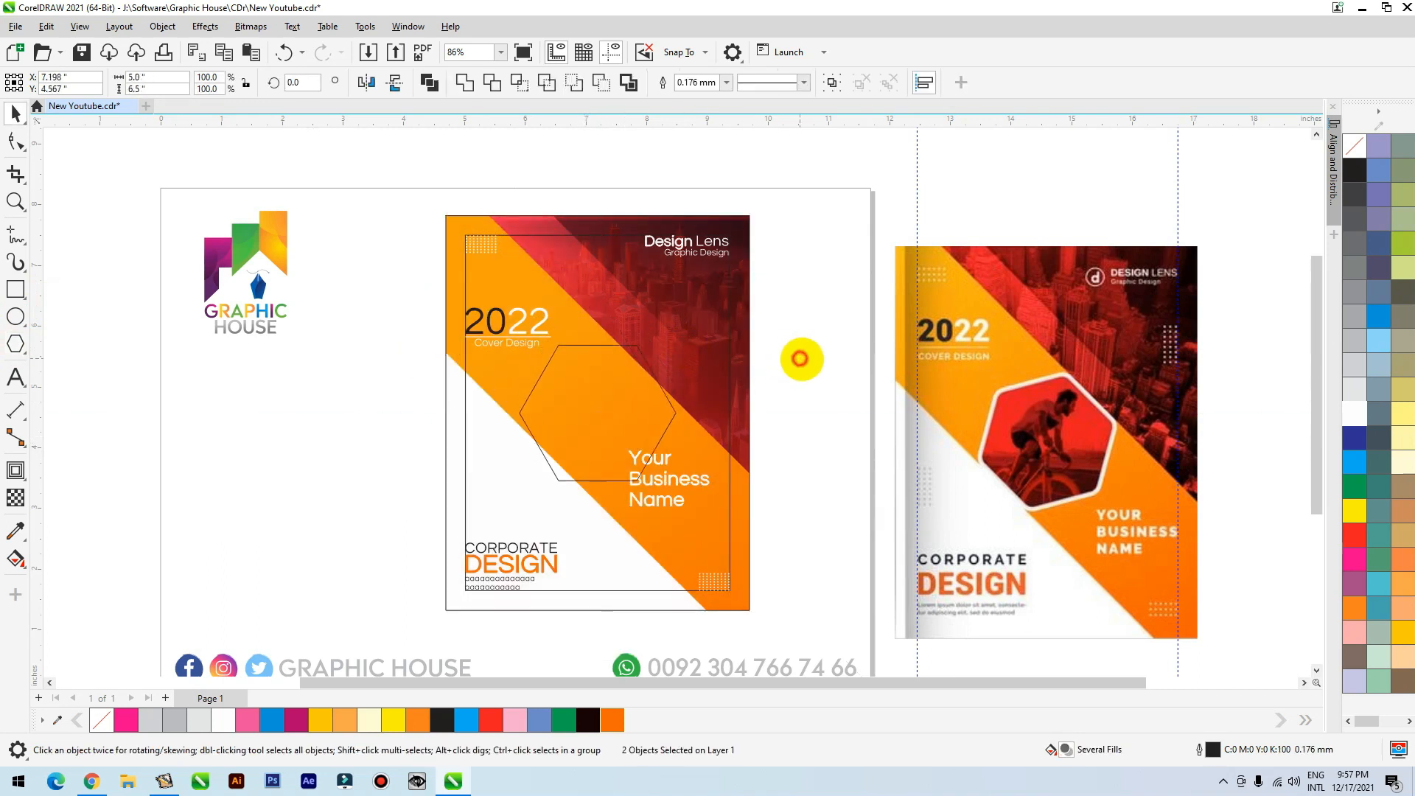
# Move the "Your Business Name" text down to the cover's right margin line, clear of the hexagon, and shrink it slightly
pyautogui.click(800, 359)
pyautogui.moveTo(678, 479); pyautogui.dragTo(726, 470)
pyautogui.press('F2')
pyautogui.moveTo(887, 422); pyautogui.dragTo(606, 625)
pyautogui.moveTo(577, 346); pyautogui.dragTo(605, 379)
pyautogui.click(663, 458)
pyautogui.scroll(-3, 663, 457)
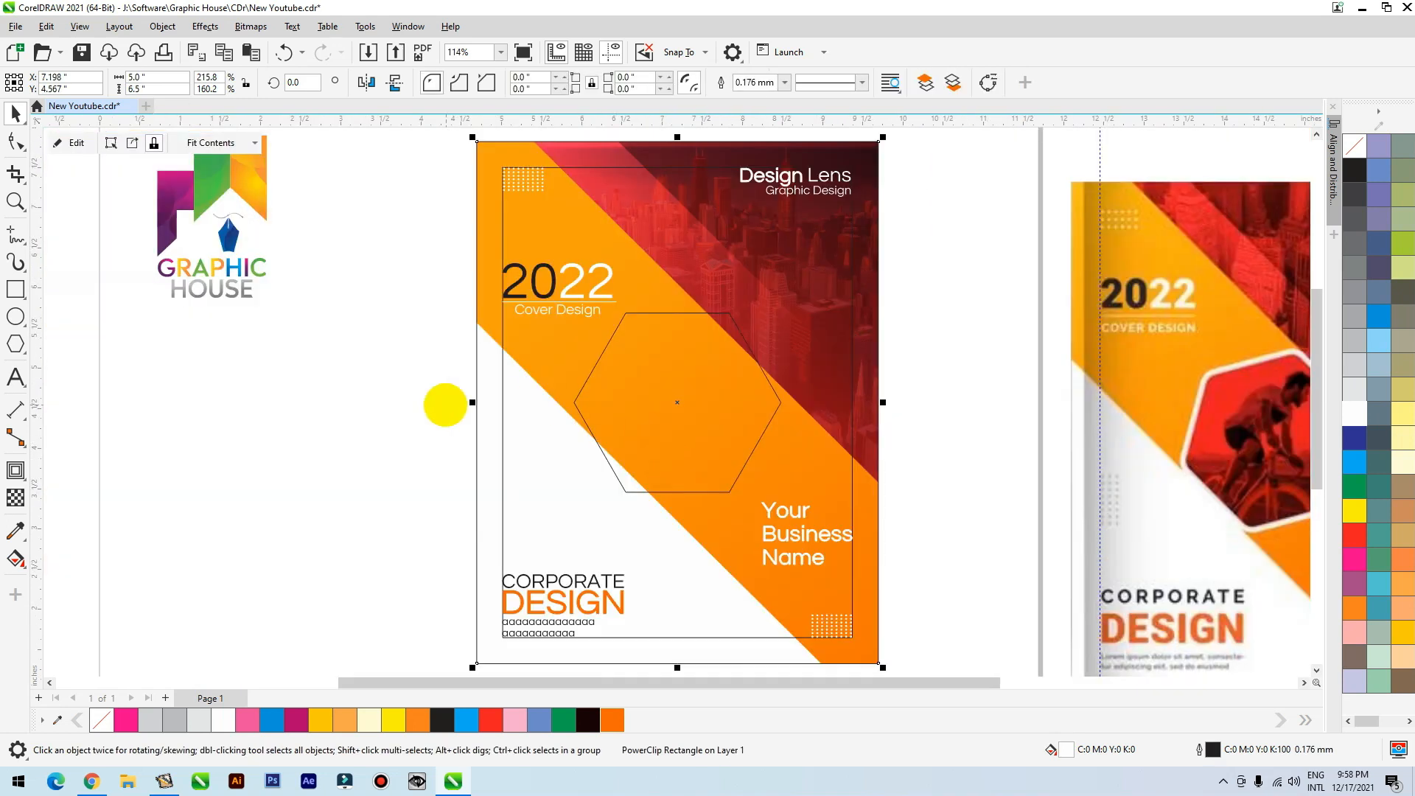
# Fill the hexagon white and enlarge it from its centre to about 2.66 inches wide
pyautogui.press('F2')
pyautogui.moveTo(397, 300); pyautogui.dragTo(1082, 589)
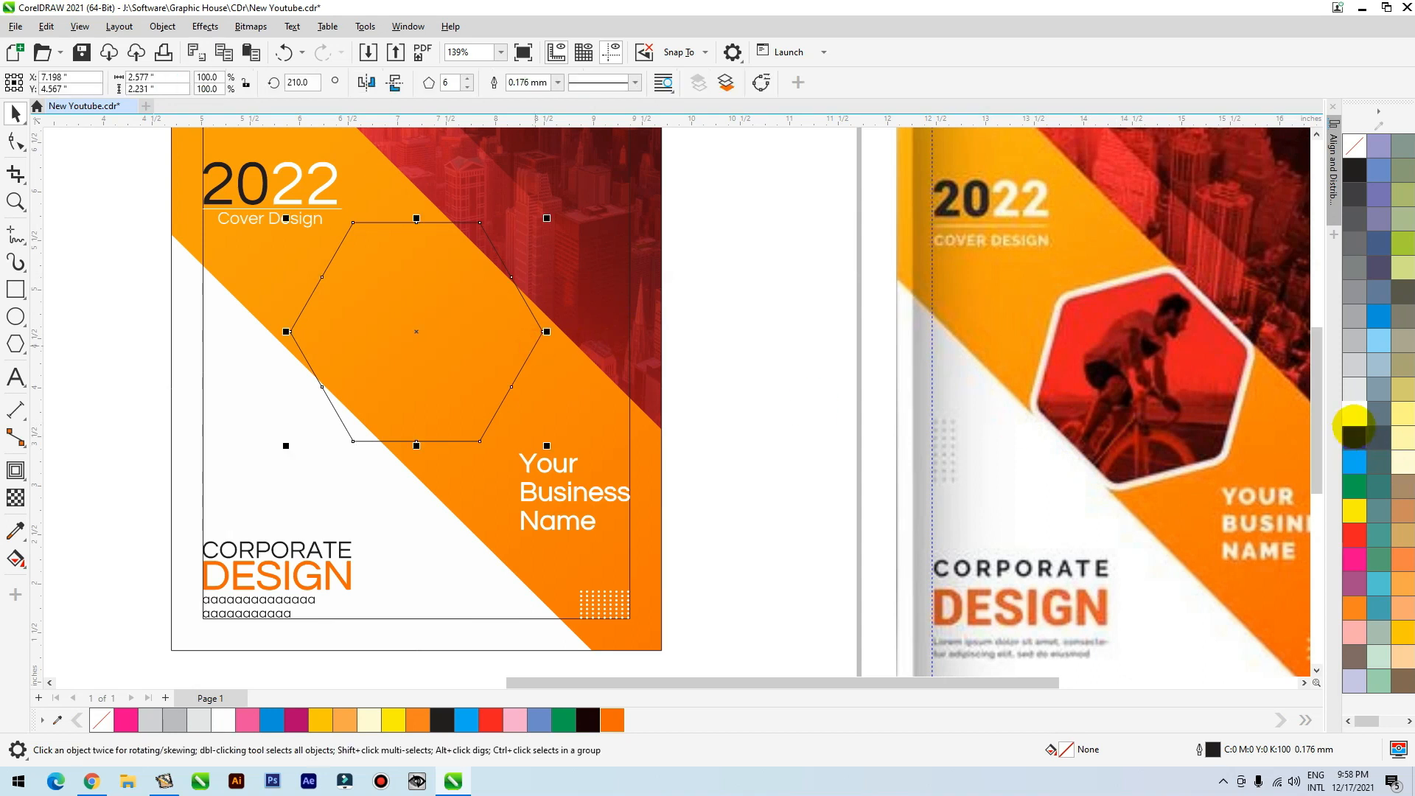
pyautogui.click(1353, 414)
pyautogui.moveTo(547, 218); pyautogui.dragTo(552, 214)
pyautogui.moveTo(495, 261); pyautogui.dragTo(497, 268)
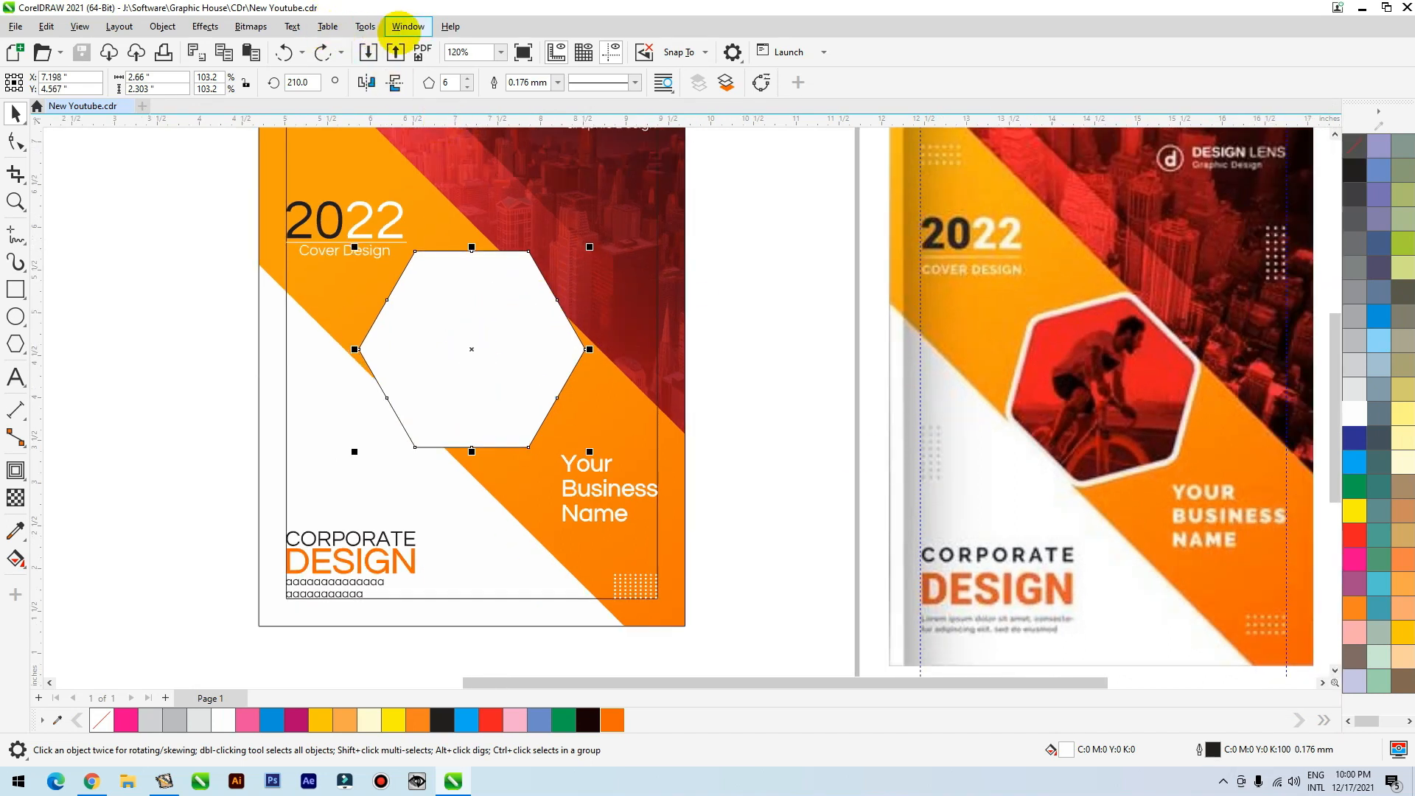
# Round all corners of the white hexagon with a 0.35 inch fillet
pyautogui.click(406, 26)
pyautogui.moveTo(523, 286)
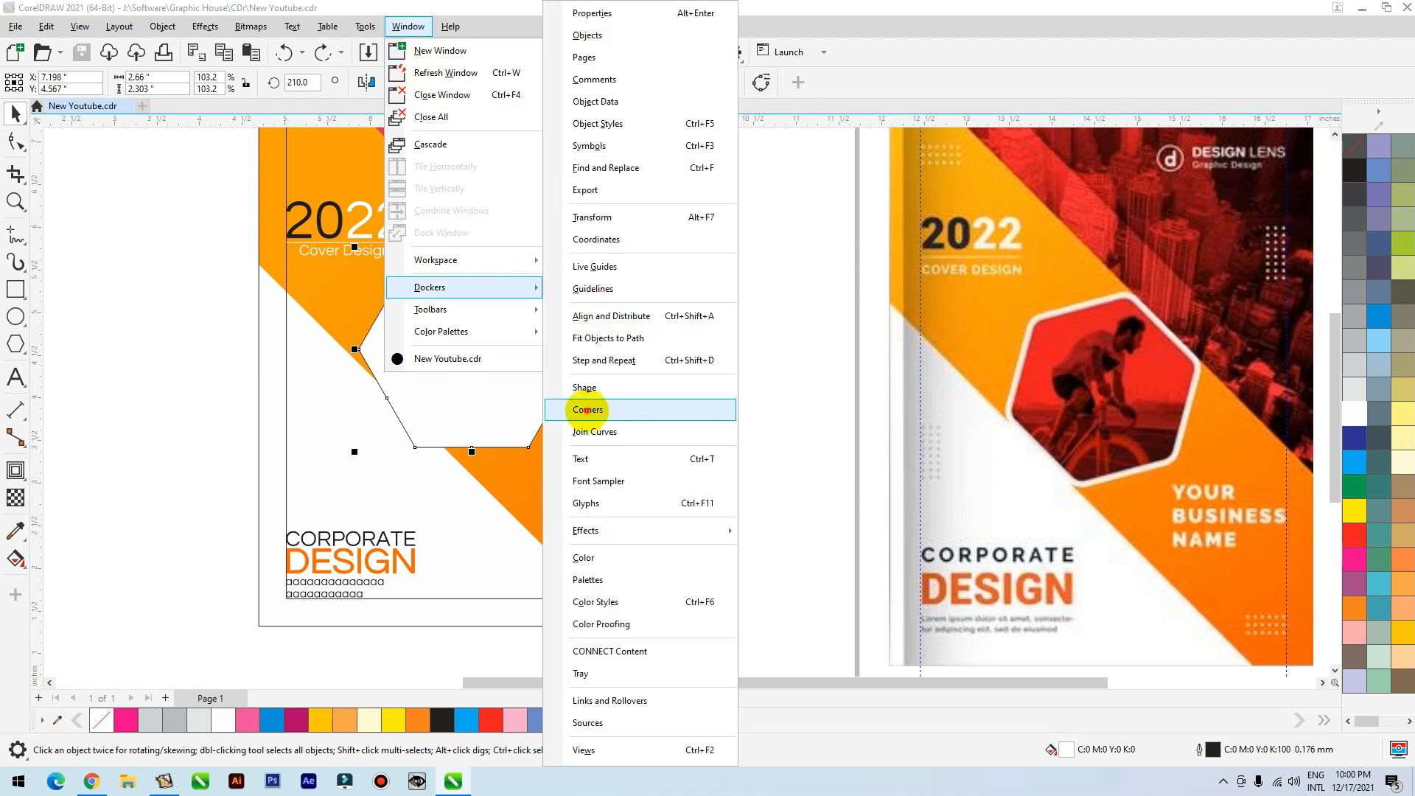
pyautogui.click(587, 410)
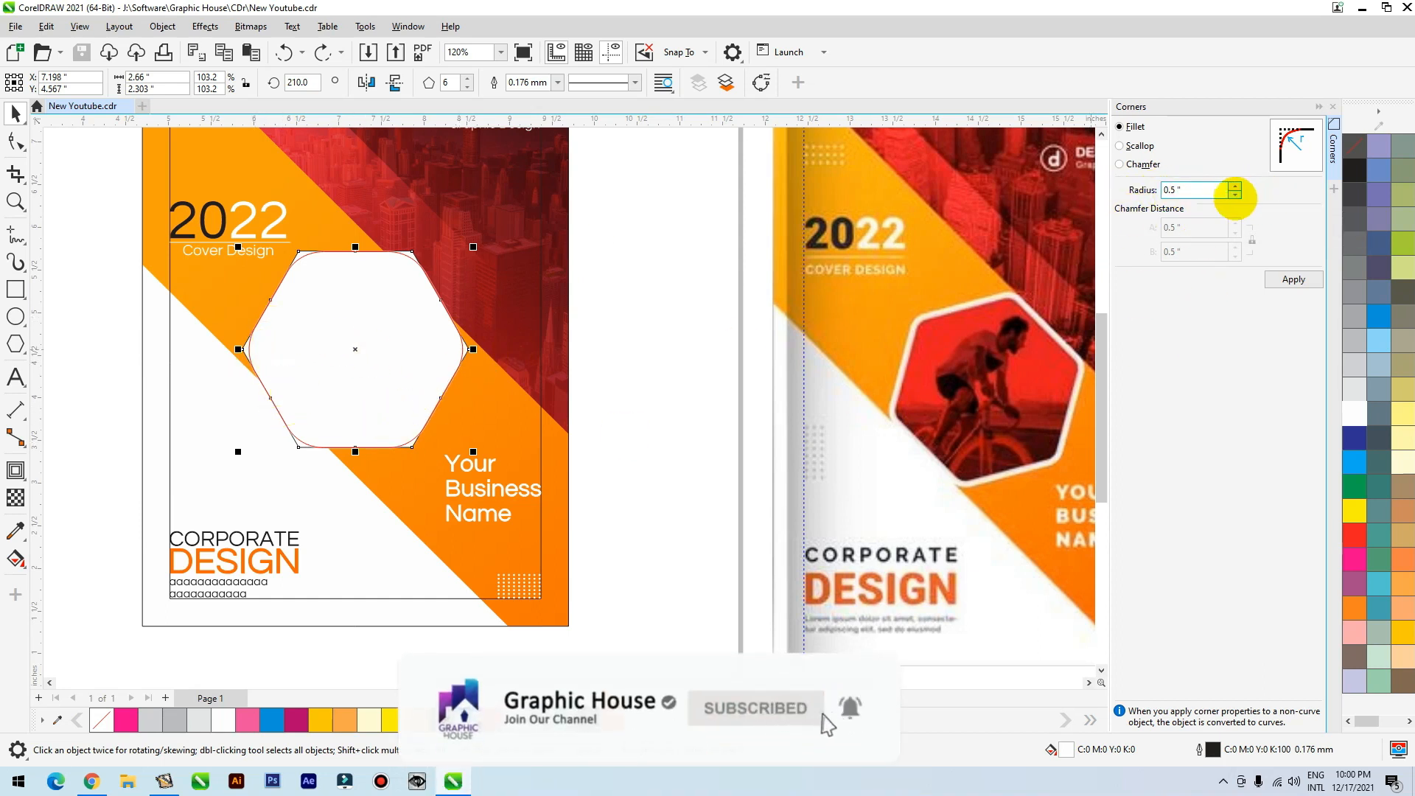
pyautogui.click(1235, 196)
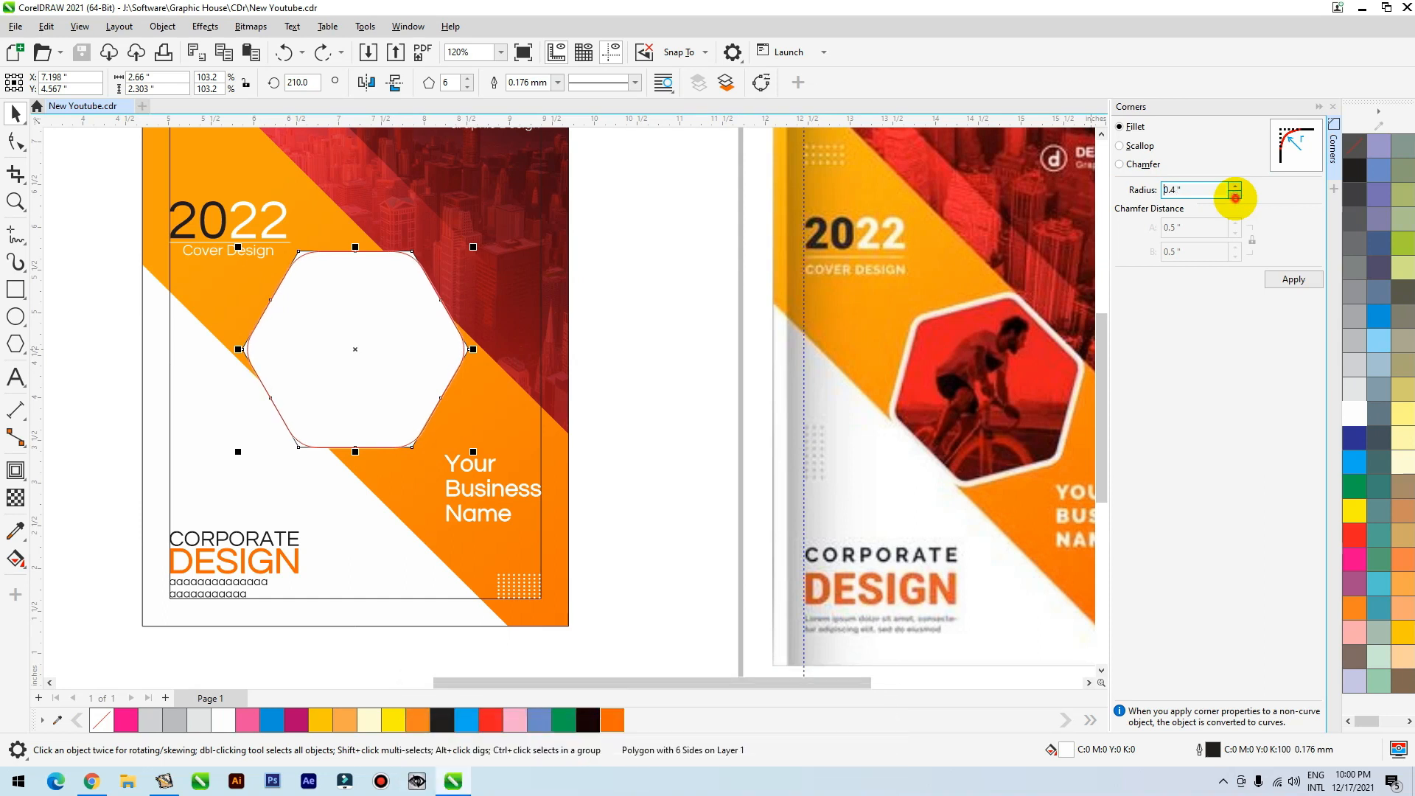
pyautogui.click(1235, 196)
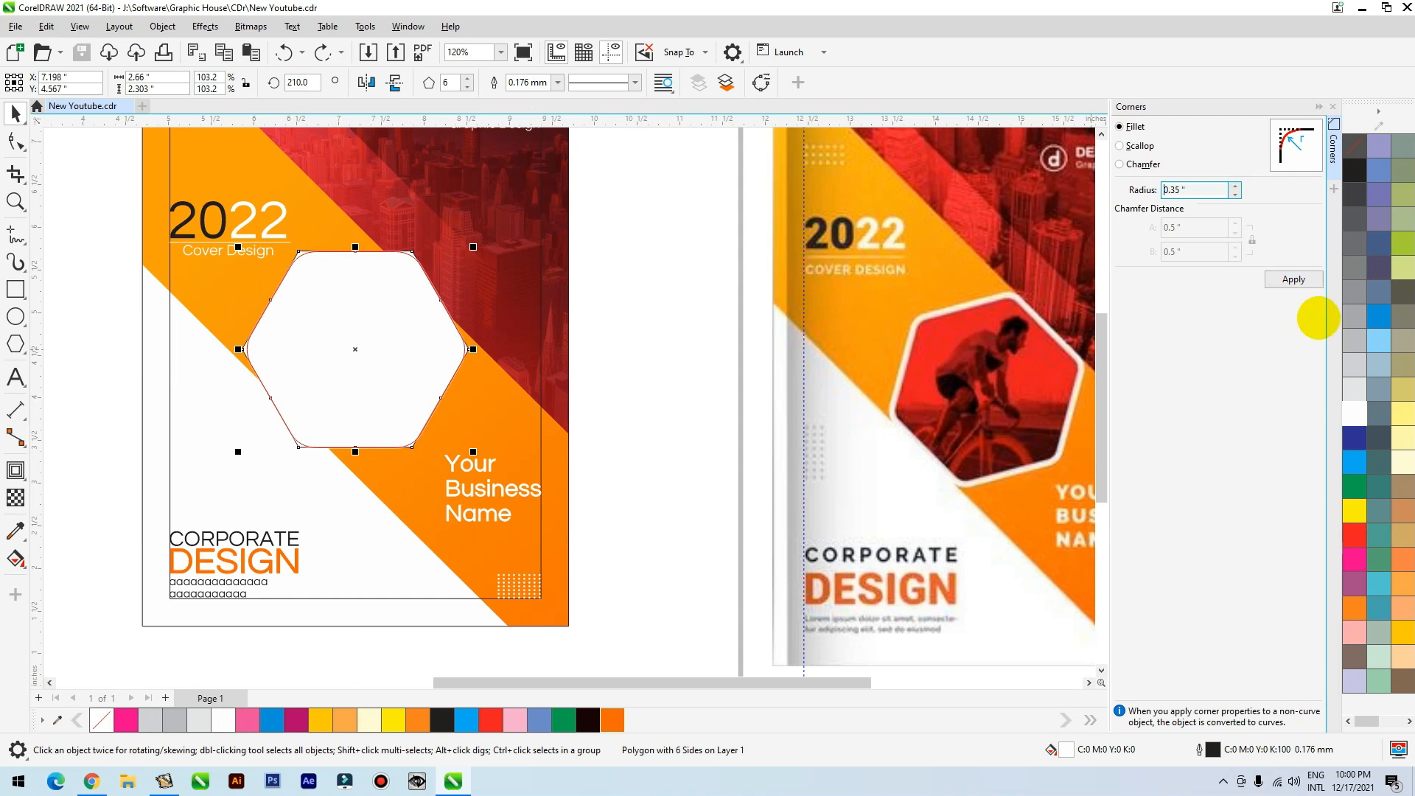
pyautogui.click(1297, 280)
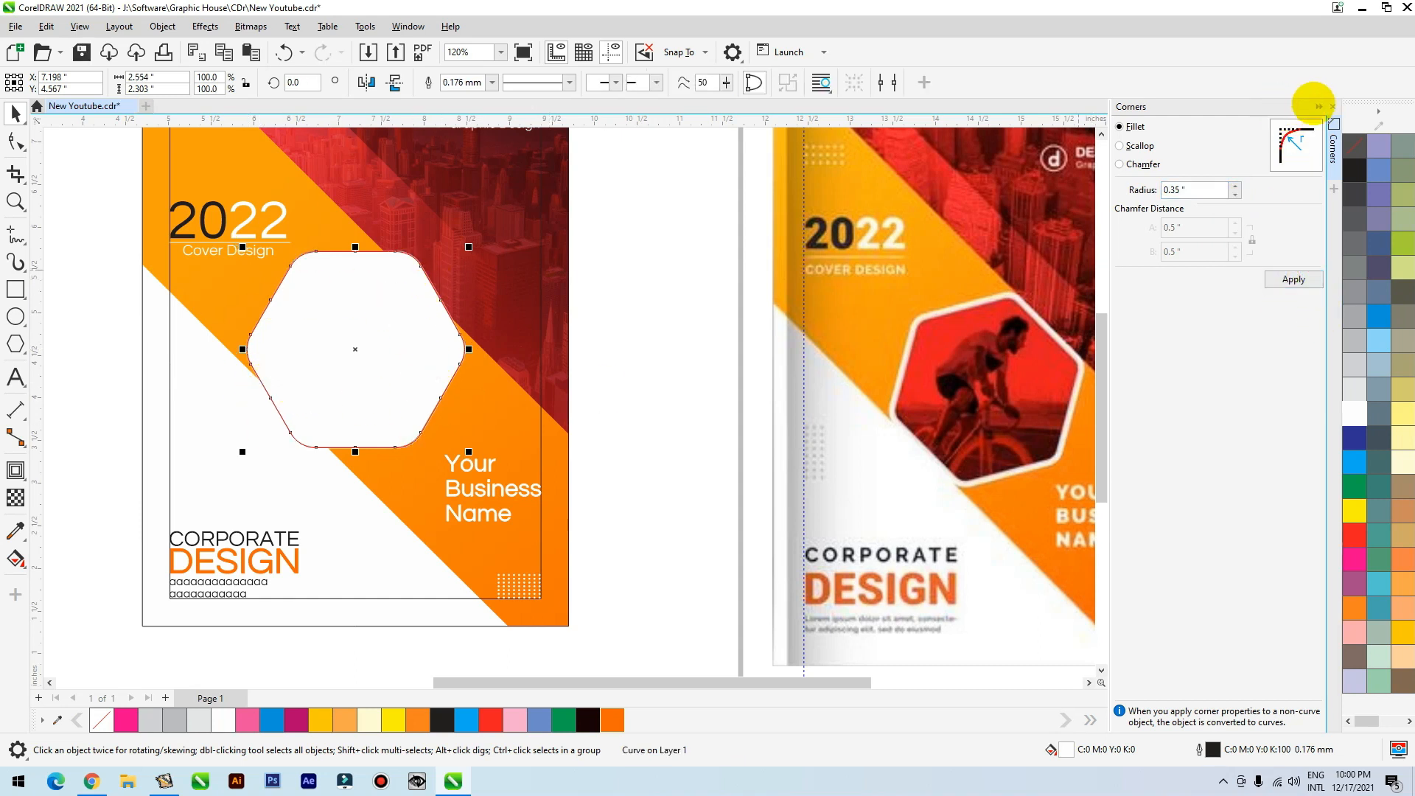
pyautogui.click(1318, 106)
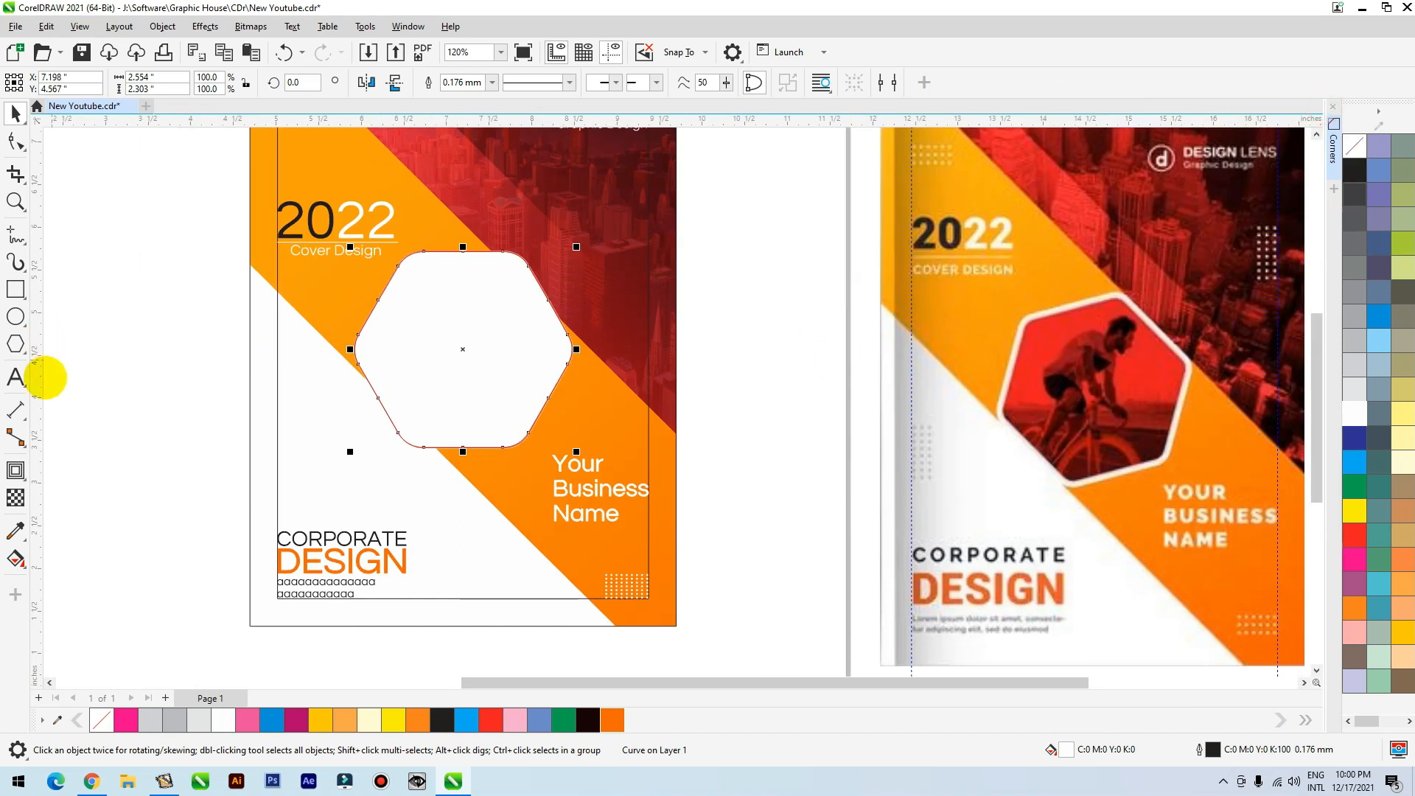
# Add a single-step inner contour to the rounded hexagon with an offset of about 0.072 inches
pyautogui.click(25, 478)
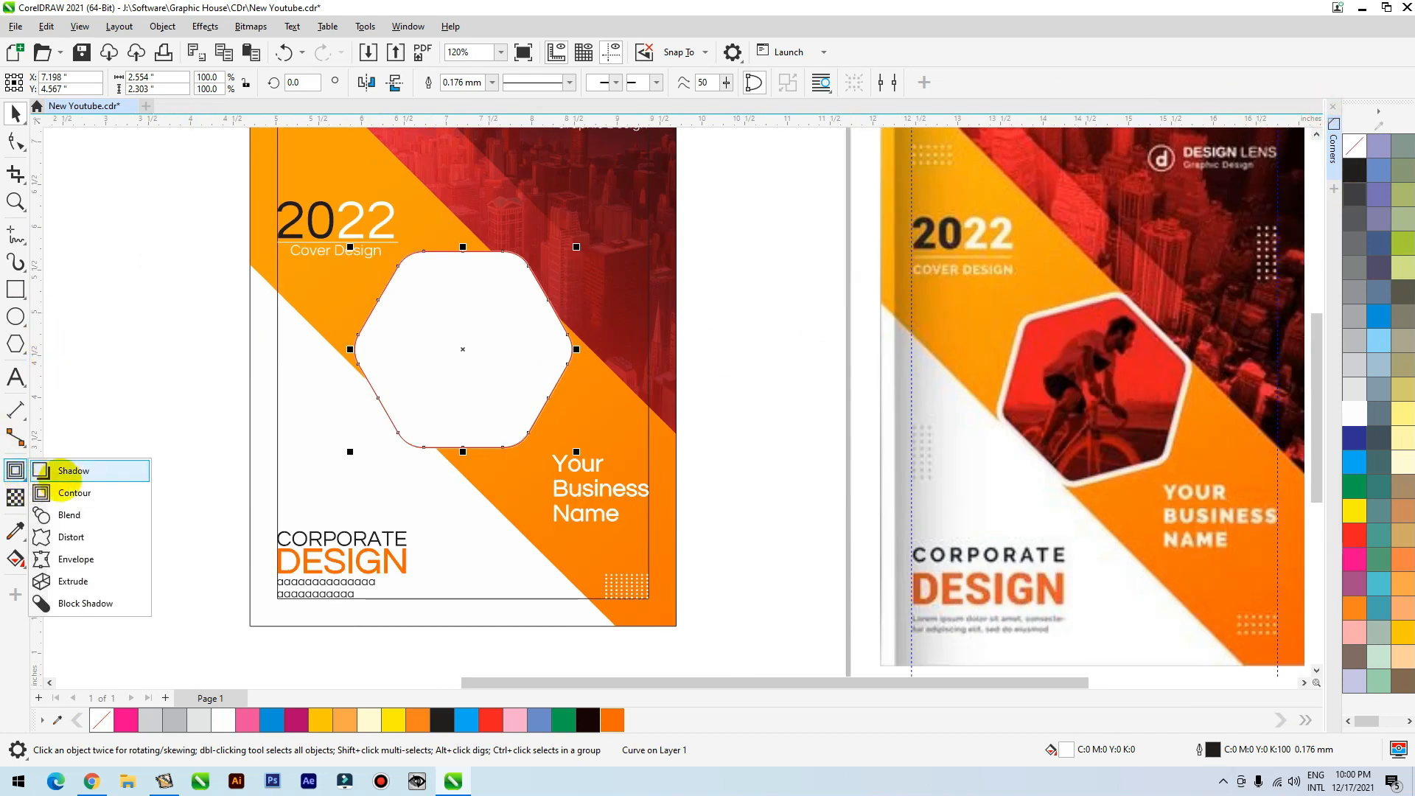
pyautogui.click(59, 487)
pyautogui.moveTo(427, 368); pyautogui.dragTo(361, 439)
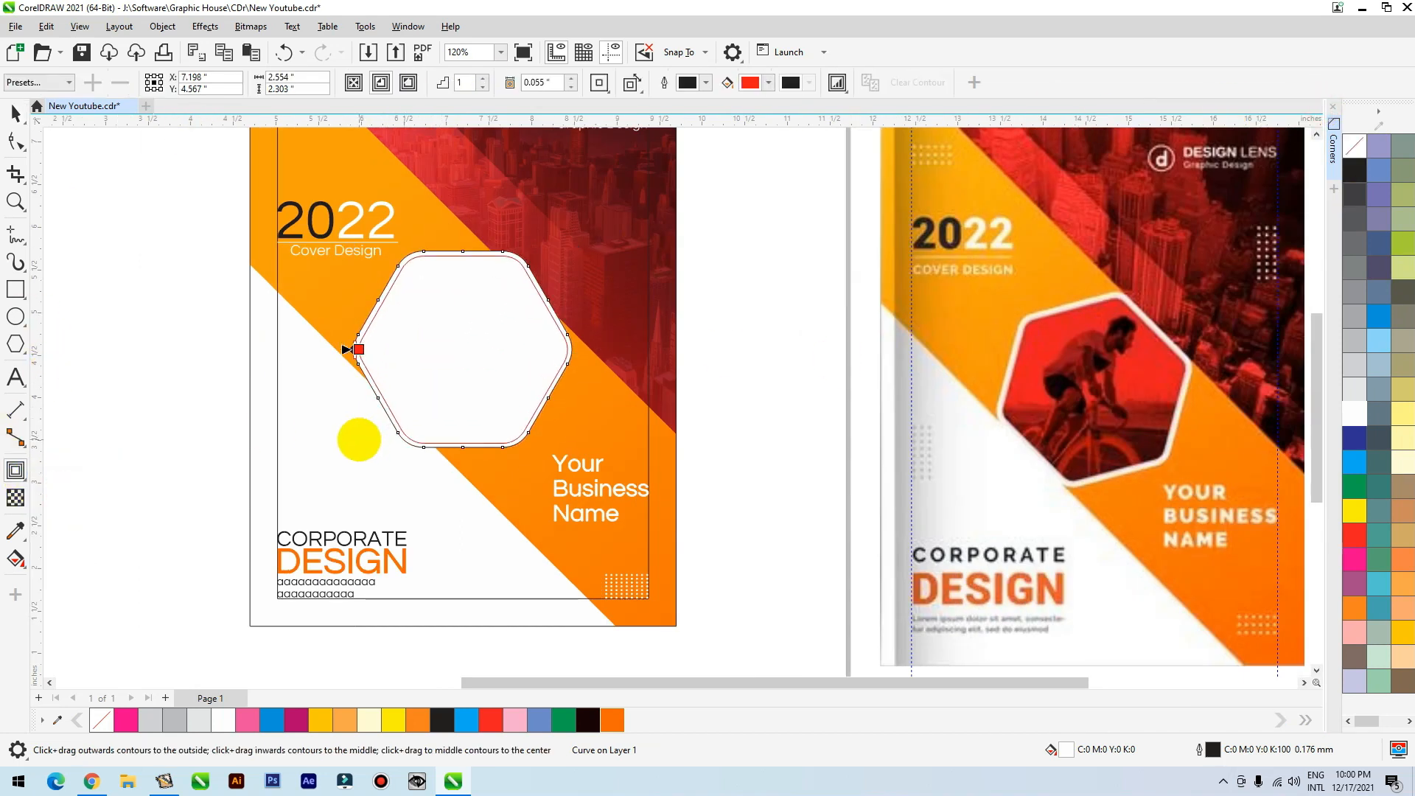
pyautogui.press('space')
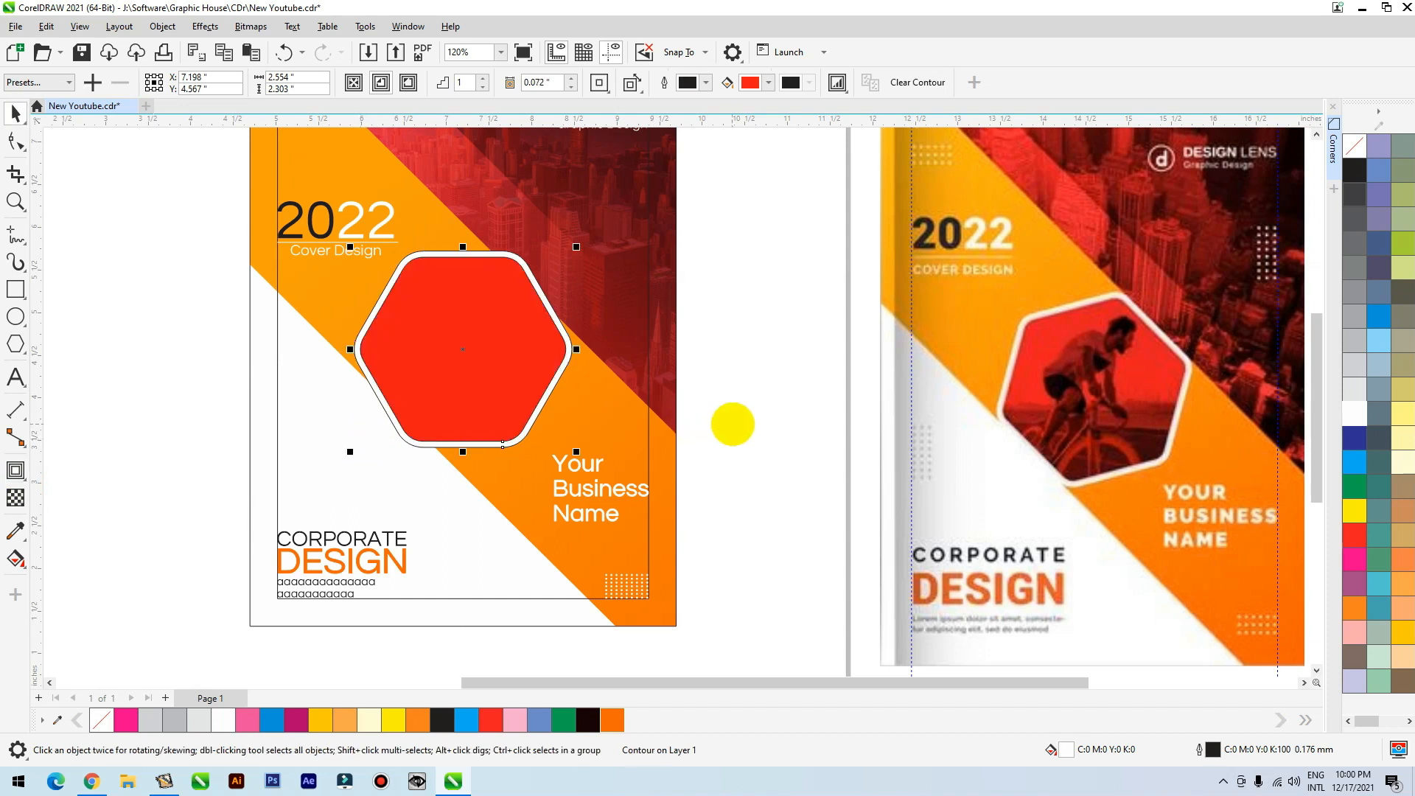
# Break the contour apart from the hexagon and remove the outline from the white hexagon frame
pyautogui.hotkey('ctrl', 'k')
pyautogui.rightClick(1355, 145)
pyautogui.click(557, 377)
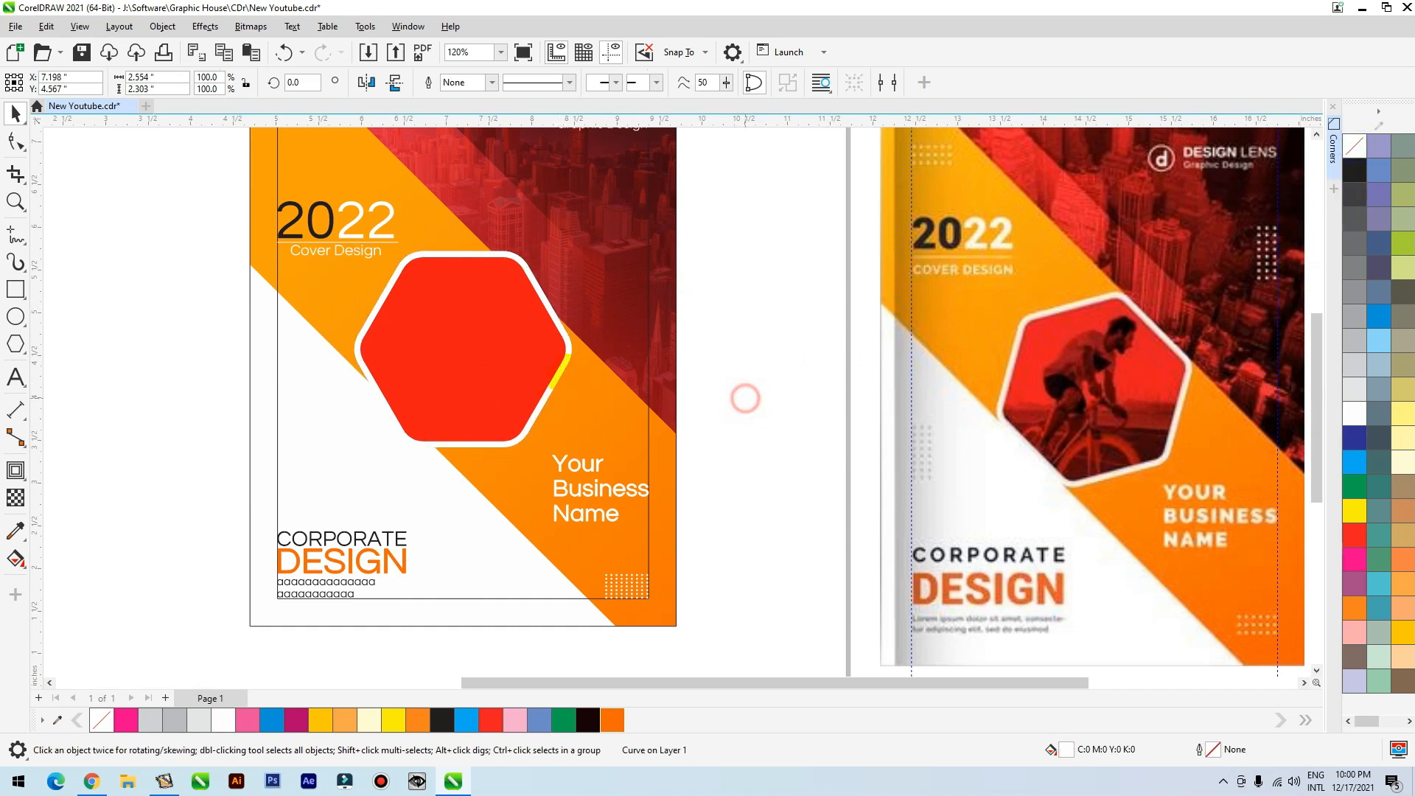
pyautogui.click(745, 398)
pyautogui.click(560, 376)
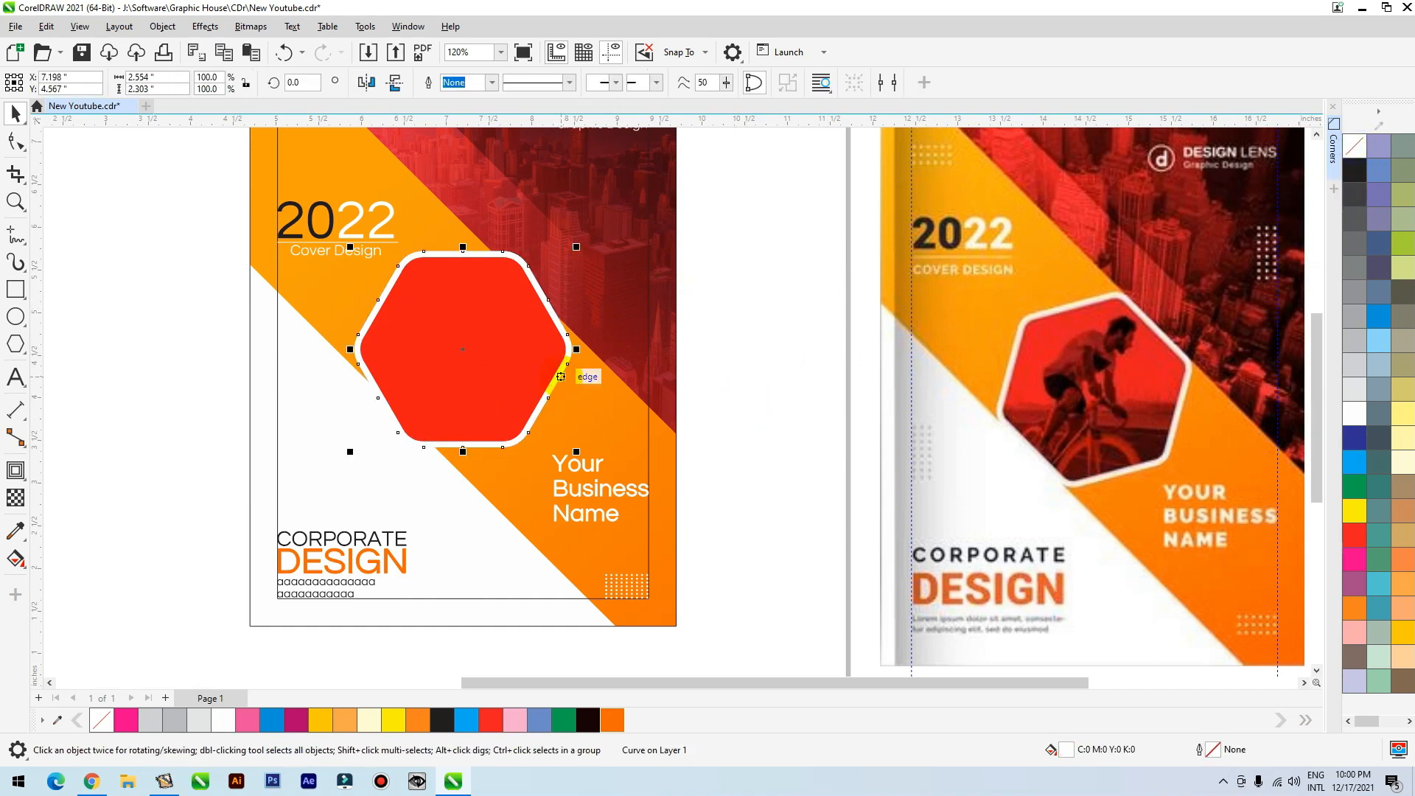
# Fill the inner hexagon with a gradient from a dark red sampled off the city photo at its upper right to red at its lower left
pyautogui.click(16, 527)
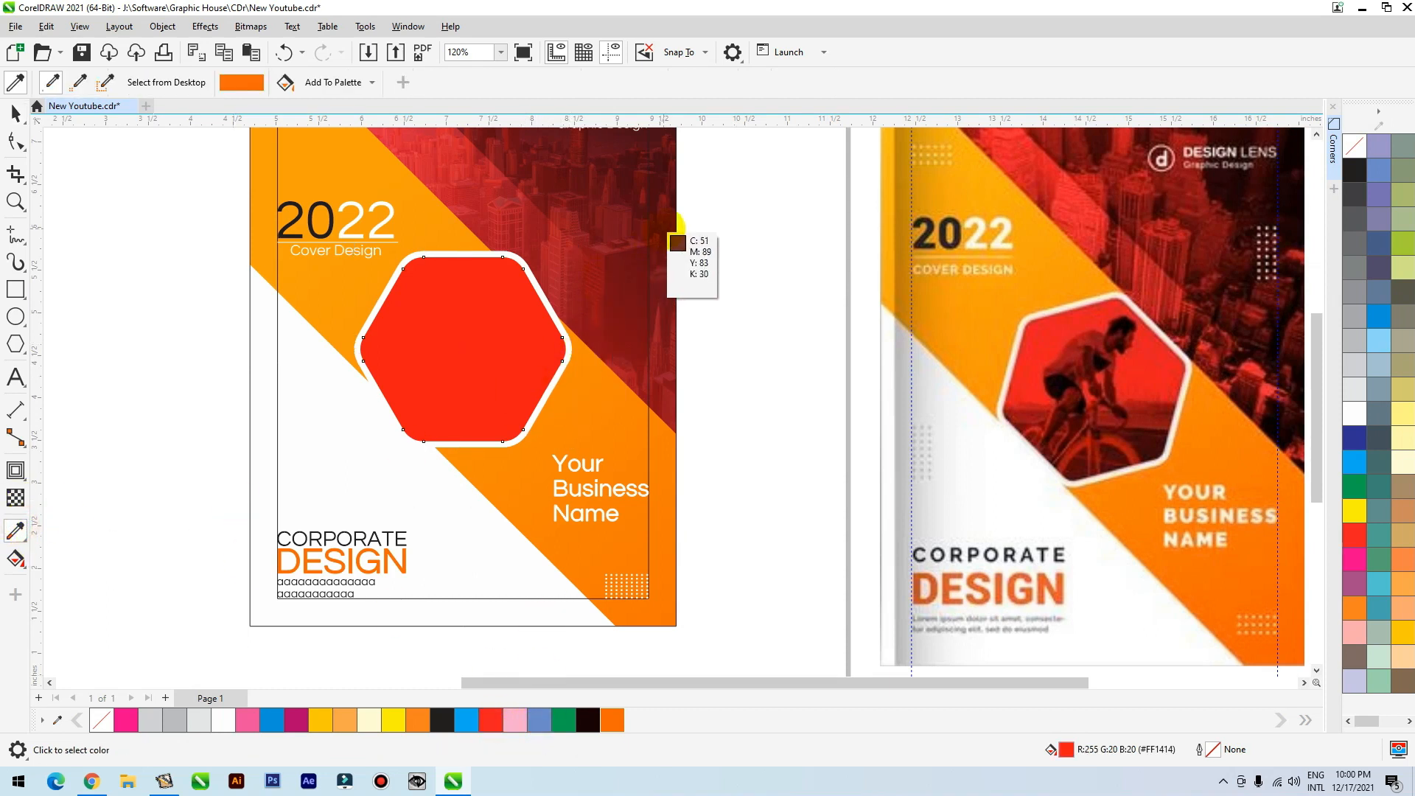
pyautogui.click(669, 238)
pyautogui.click(488, 316)
pyautogui.press('space')
pyautogui.press('g')
pyautogui.moveTo(549, 255); pyautogui.dragTo(405, 440)
pyautogui.click(1354, 535)
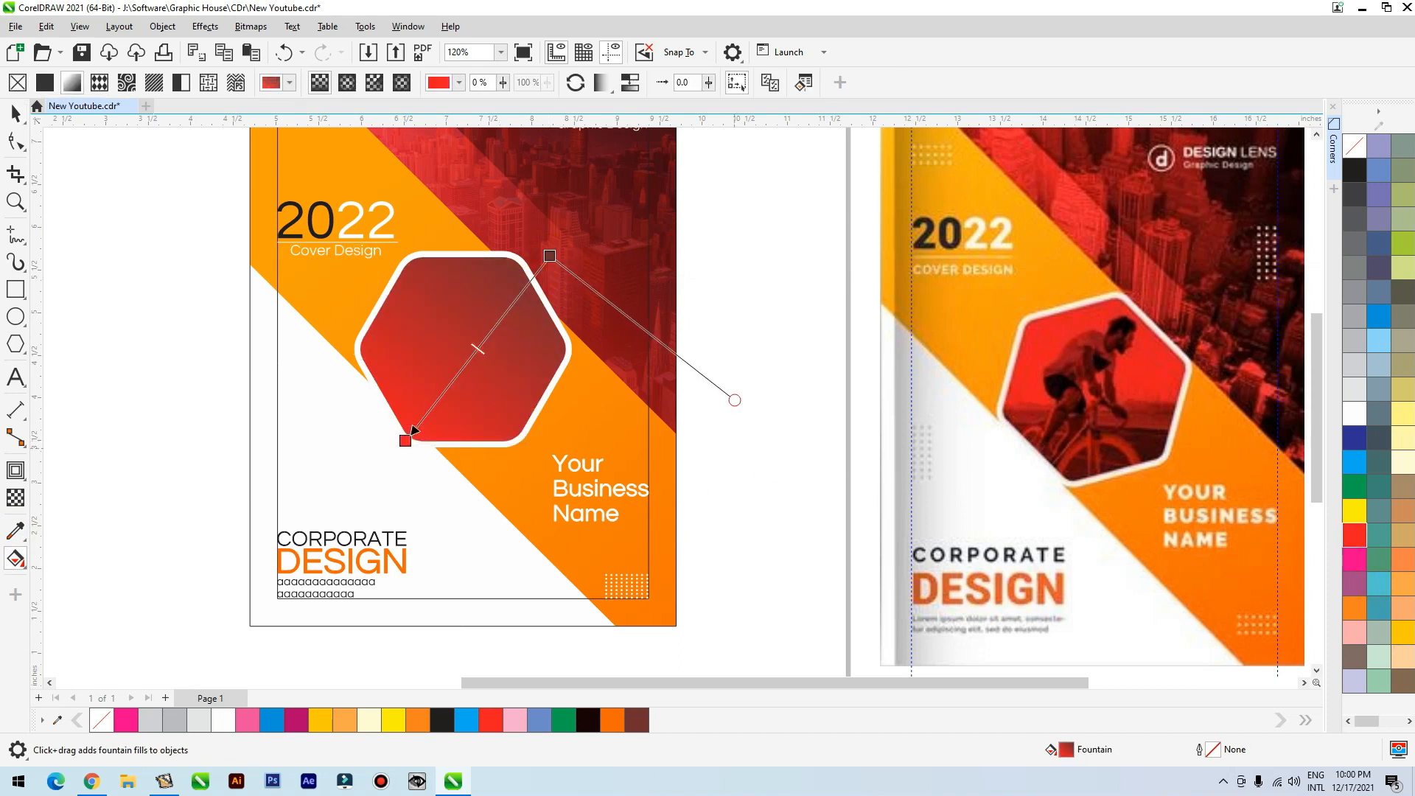
pyautogui.press('space')
# Place the photo of the seated man over the hexagon and enlarge it to cover the whole shape
pyautogui.scroll(-3, 403, 517)
pyautogui.moveTo(1155, 482); pyautogui.dragTo(441, 402)
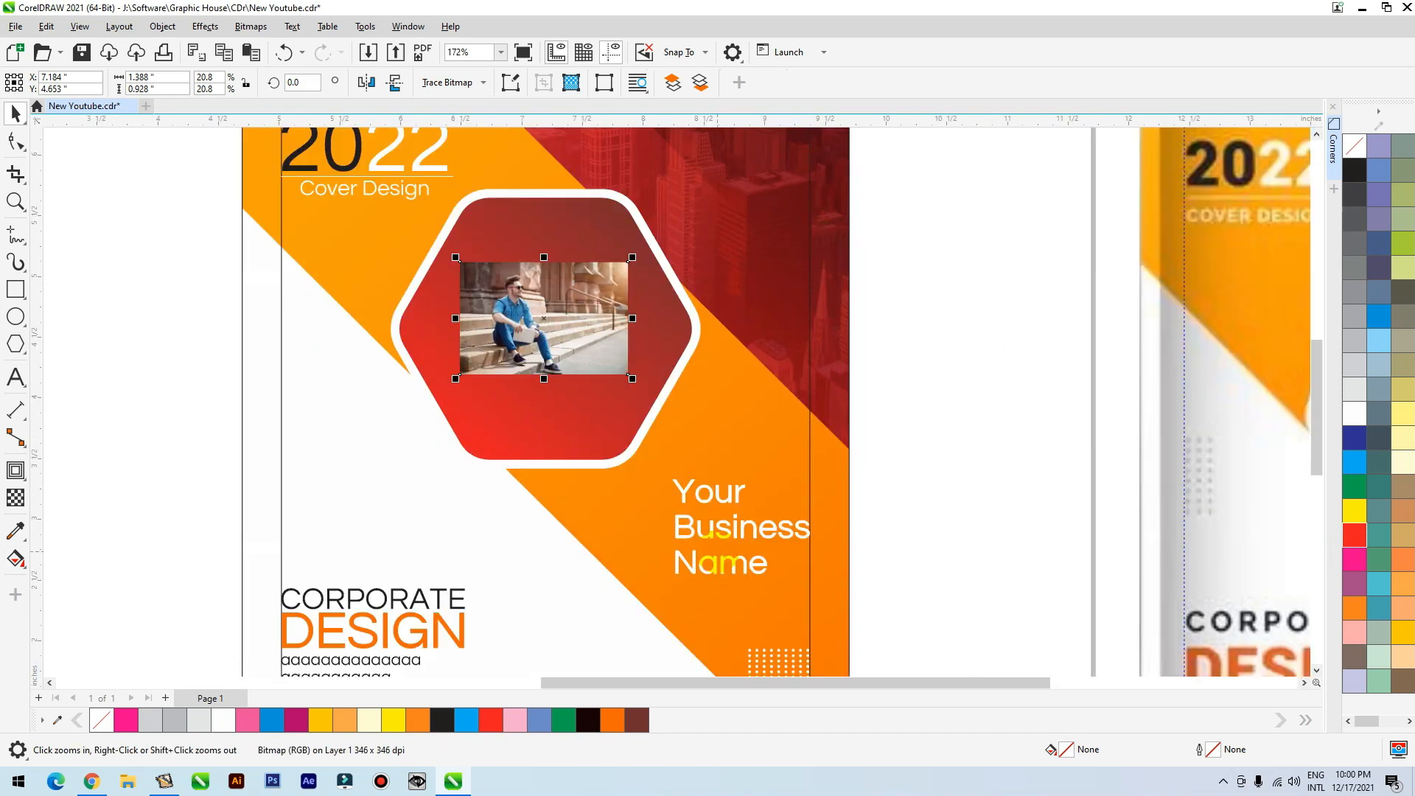
pyautogui.moveTo(629, 259); pyautogui.dragTo(765, 171)
pyautogui.moveTo(635, 252); pyautogui.dragTo(702, 263)
# Set the man photo's merge mode to Soft Light and convert it to 8-bit grayscale
pyautogui.click(15, 497)
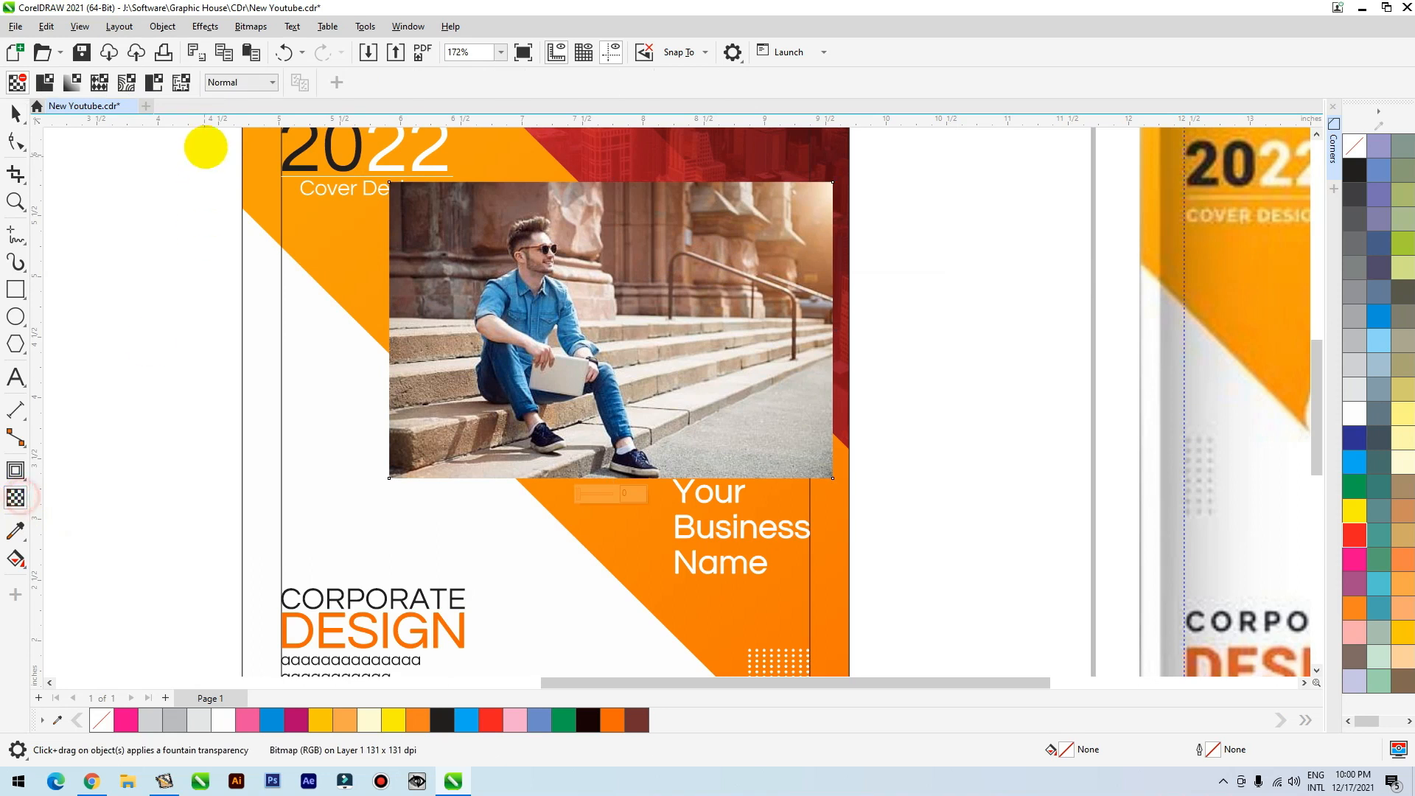
pyautogui.click(232, 82)
pyautogui.click(228, 395)
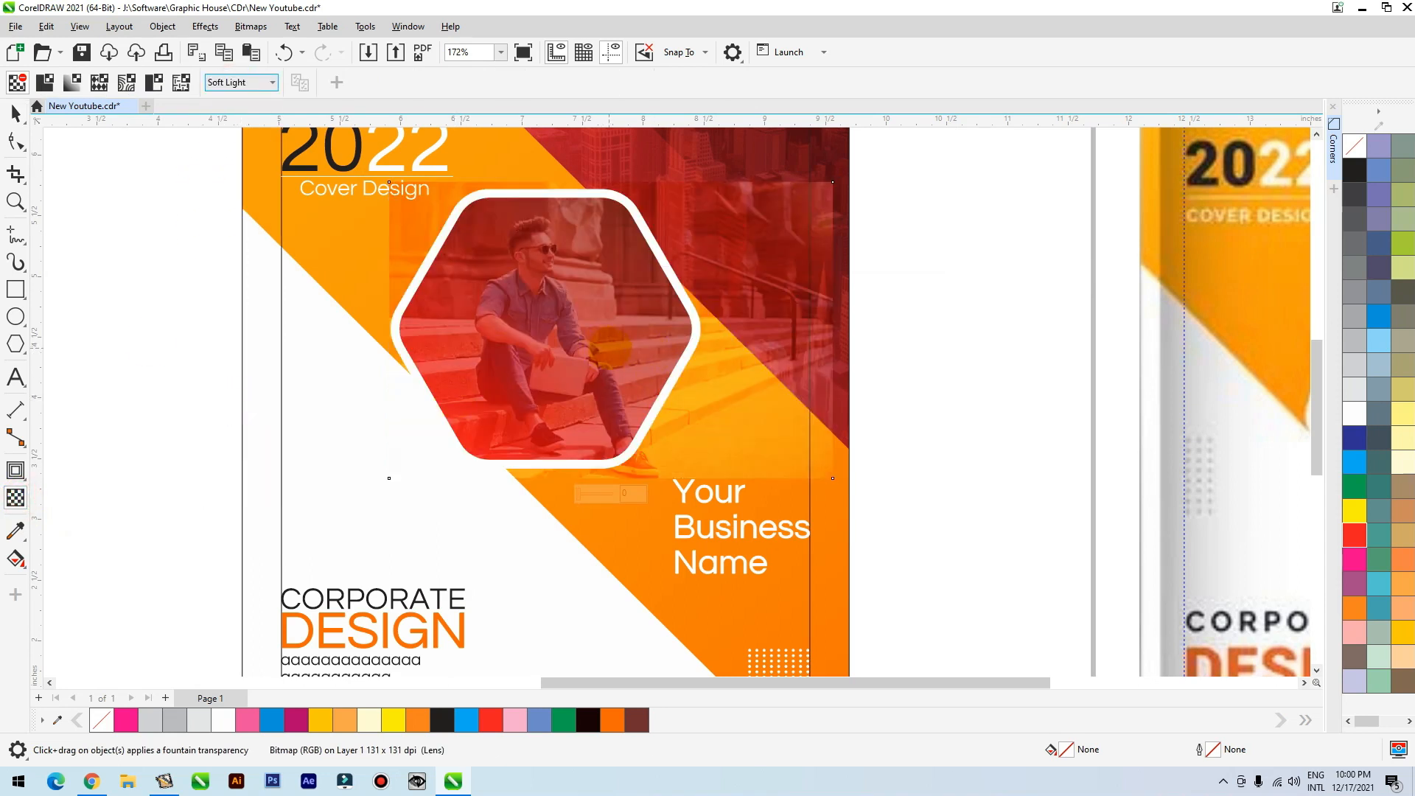
pyautogui.click(249, 26)
pyautogui.moveTo(363, 192)
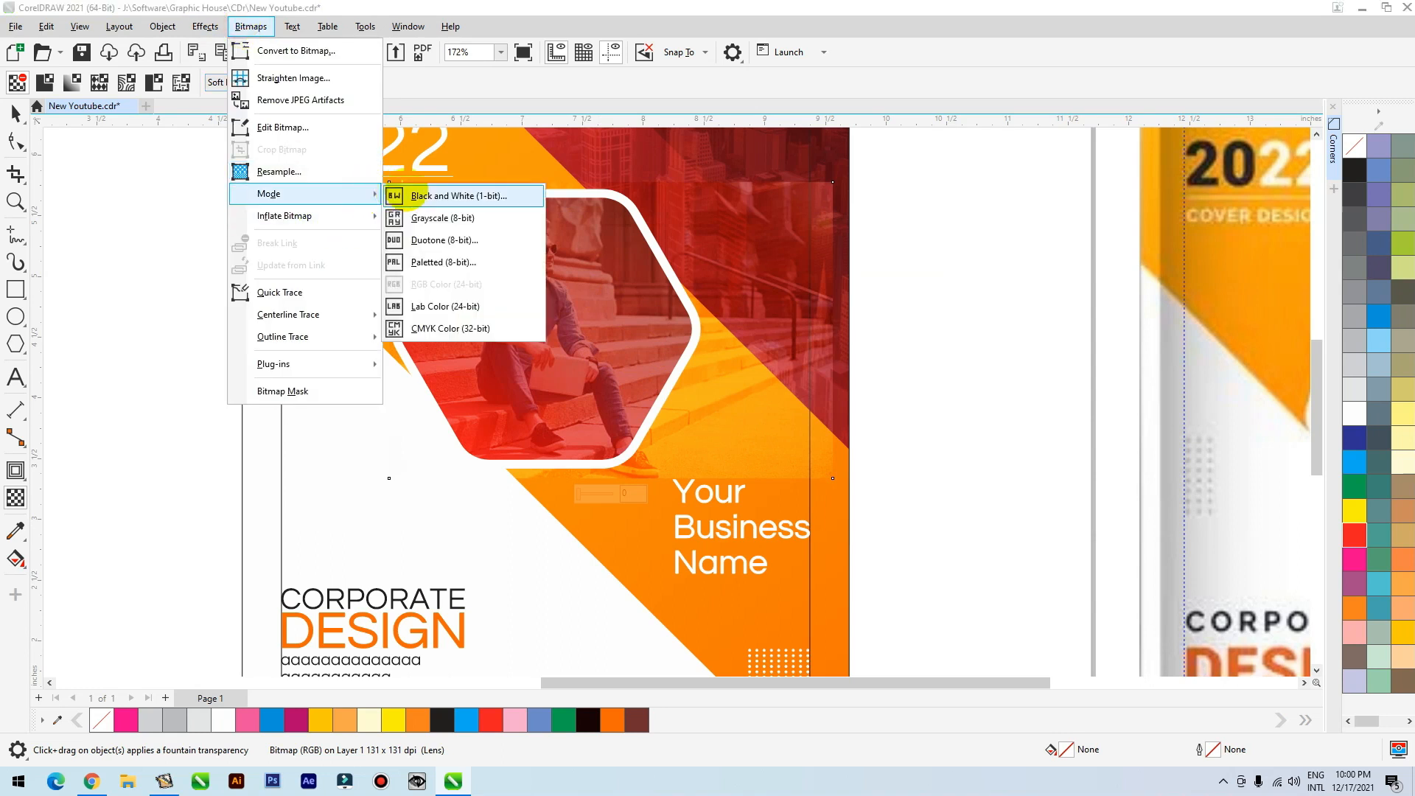
pyautogui.click(440, 218)
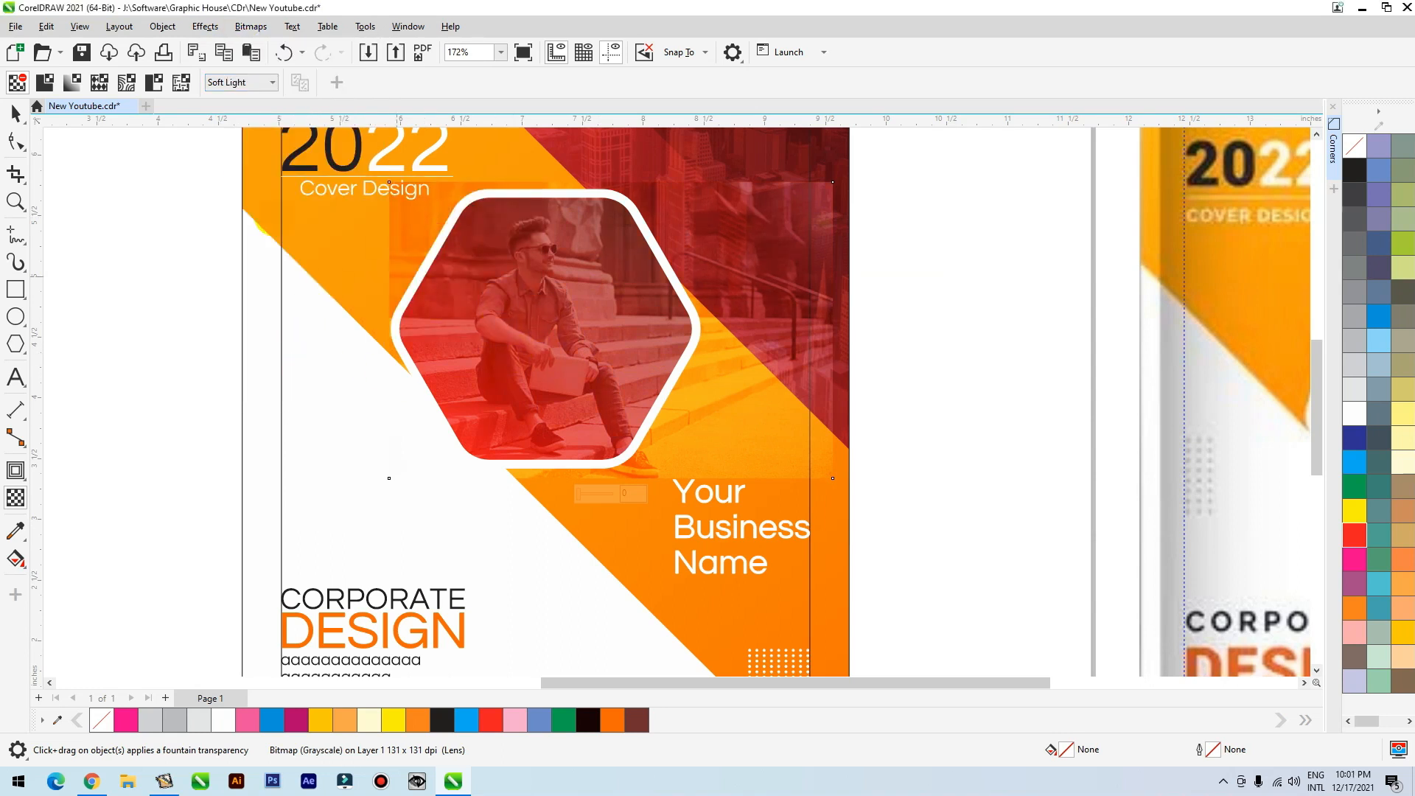
# Shrink the man photo to about 3.448 inches wide, nudge it over the hexagon and clip it inside the inner hexagon
pyautogui.click(15, 112)
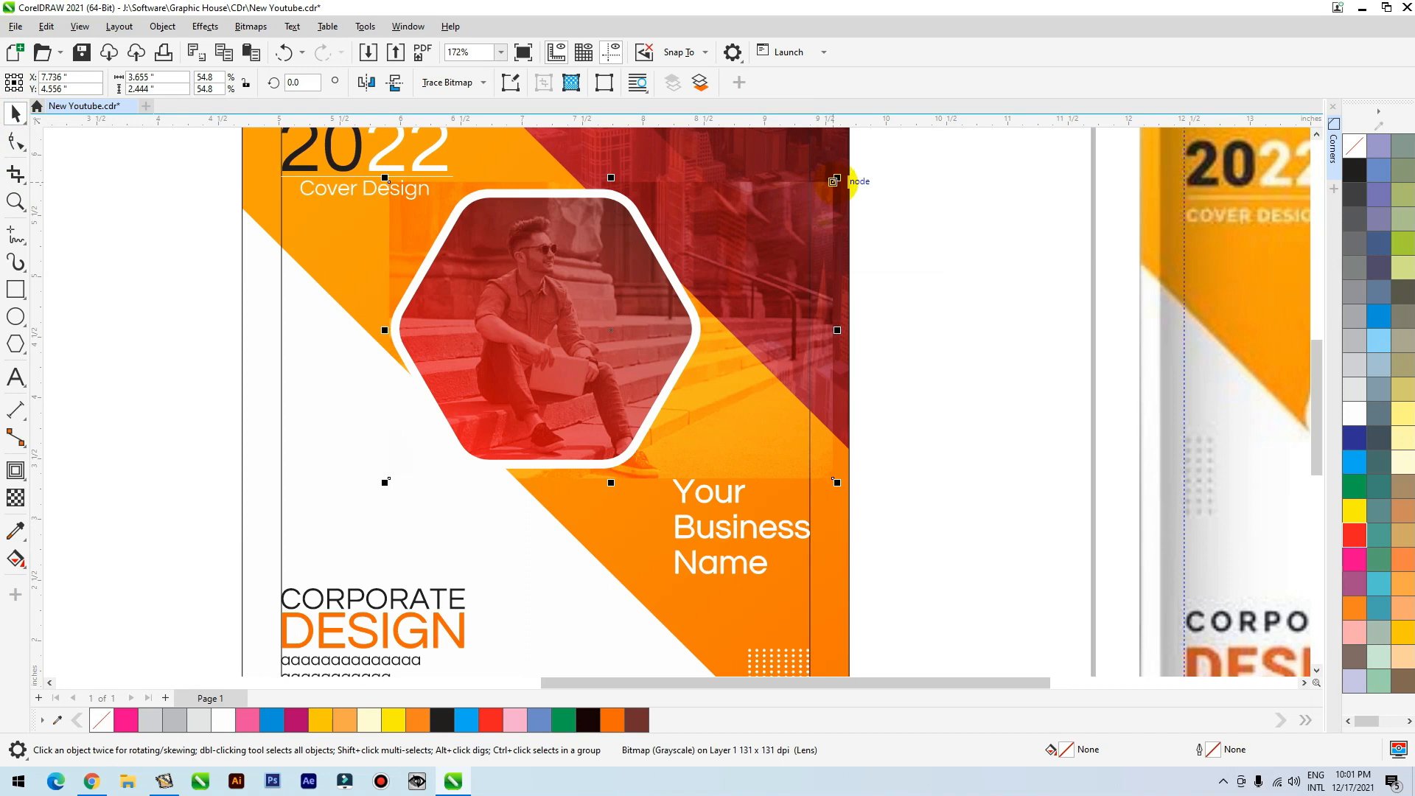
pyautogui.click(837, 182)
pyautogui.click(829, 181)
pyautogui.moveTo(833, 181); pyautogui.dragTo(818, 187)
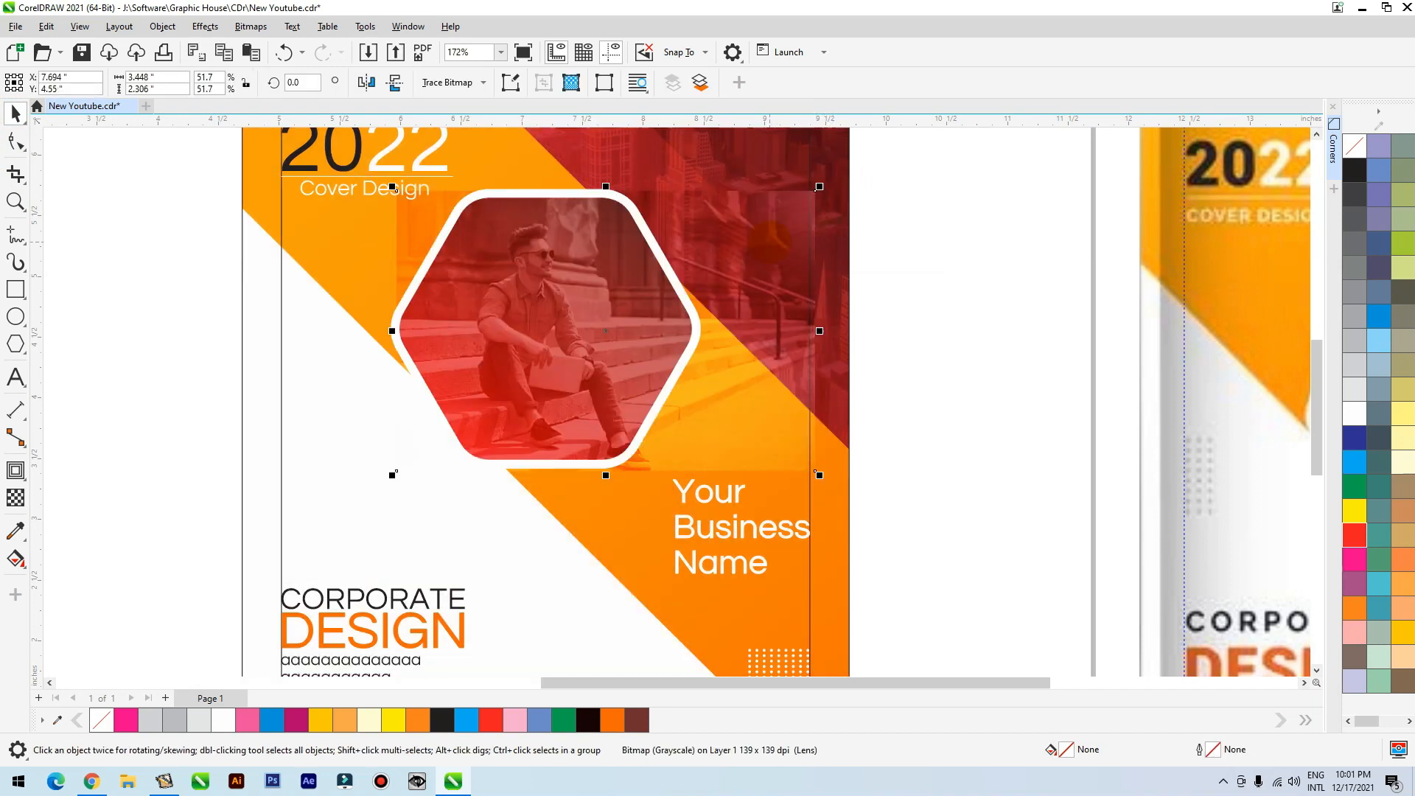
pyautogui.moveTo(773, 247); pyautogui.dragTo(771, 247)
pyautogui.hotkey('shift', 'pagedown')
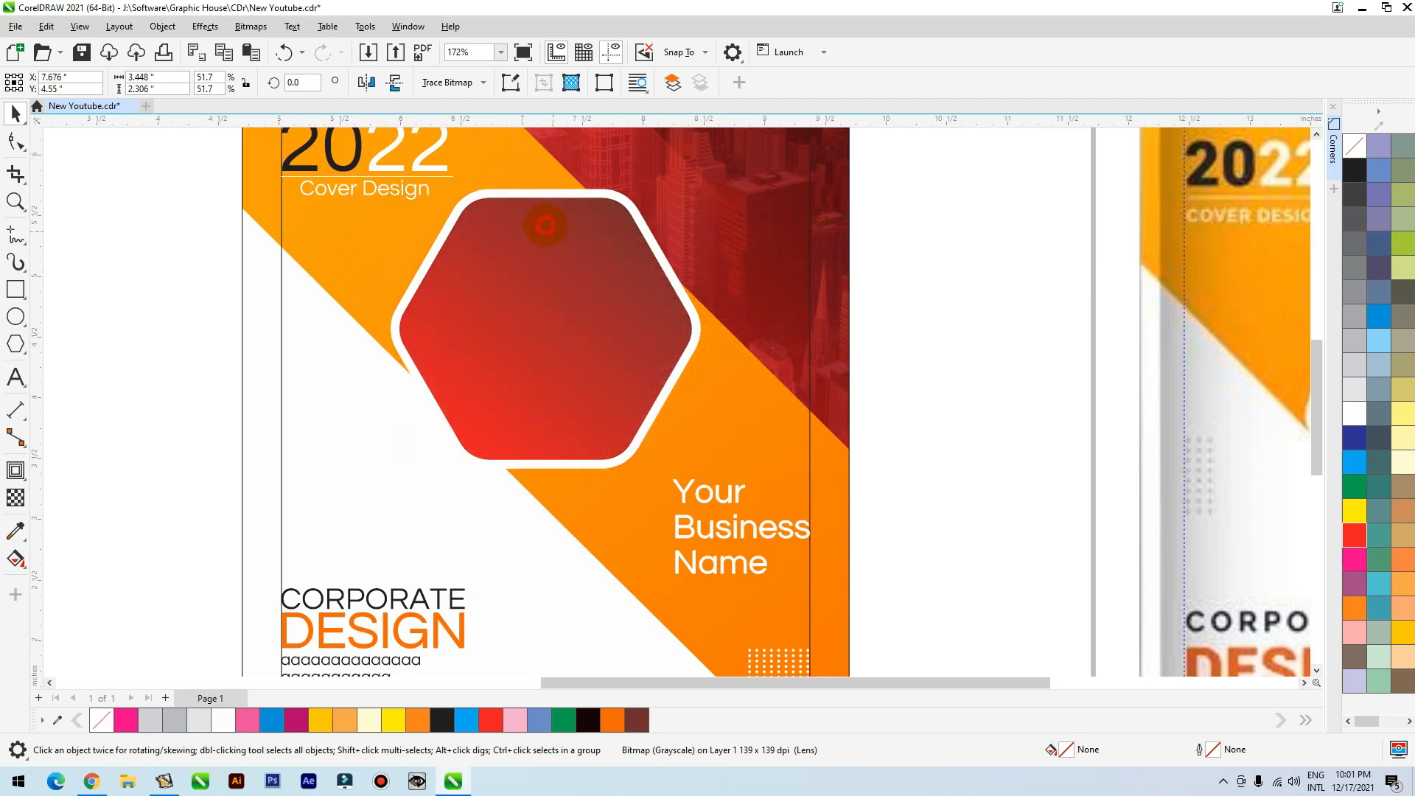
pyautogui.click(546, 225)
# Add a perspective drop shadow to the framed hexagon from its bottom edge, with opacity about 30 and feathering 5
pyautogui.moveTo(922, 164); pyautogui.dragTo(366, 483)
pyautogui.click(15, 470)
pyautogui.click(55, 487)
pyautogui.moveTo(545, 469); pyautogui.dragTo(592, 278)
pyautogui.moveTo(571, 371); pyautogui.dragTo(567, 376)
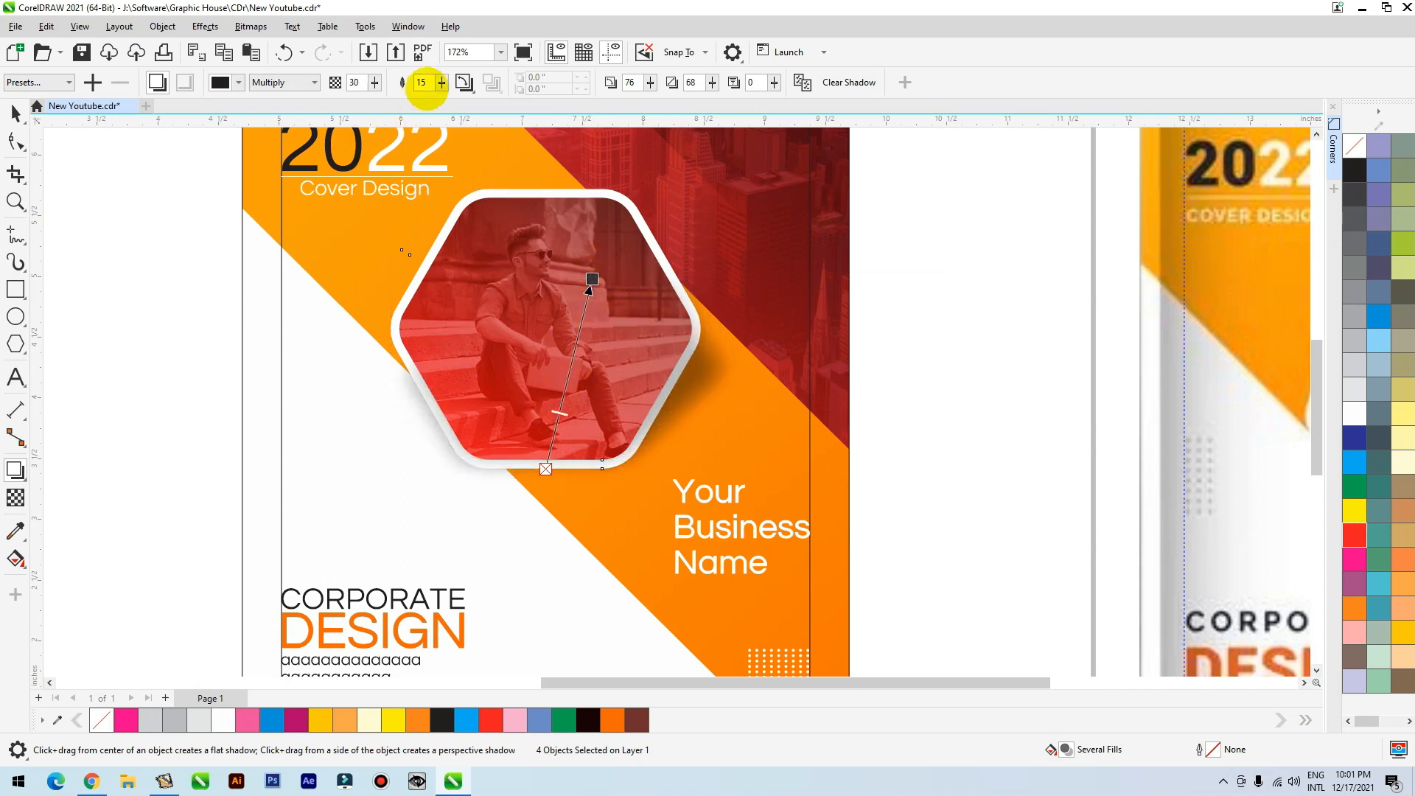
pyautogui.doubleClick(426, 82)
pyautogui.write('5')
pyautogui.press('Return')
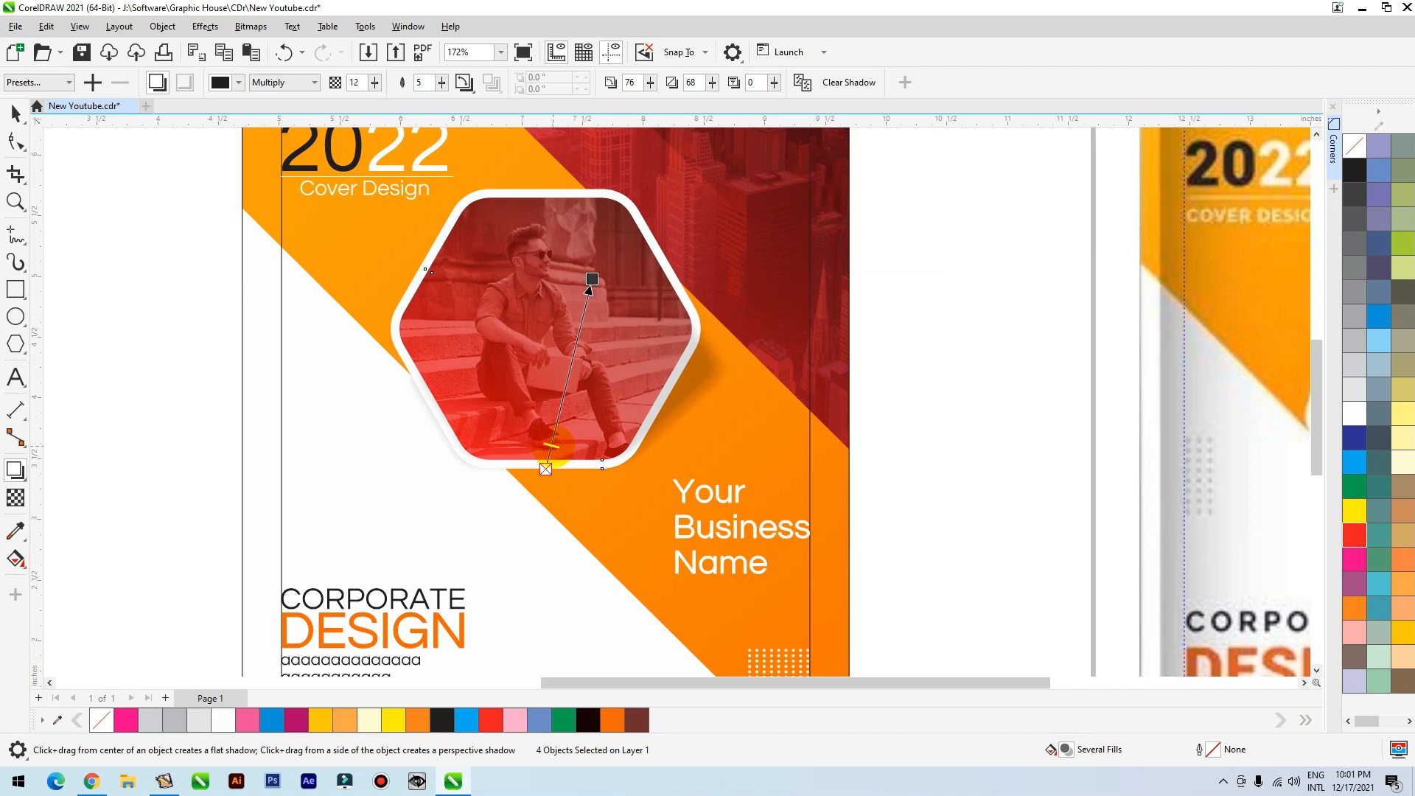
# Duplicate the framed hexagon photo, shrink the copy to about 1.655 inches wide and place it at the large hexagon's lower left
pyautogui.press('space')
pyautogui.moveTo(610, 326); pyautogui.dragTo(667, 358)
pyautogui.hotkey('ctrl', 'z')
pyautogui.moveTo(589, 272); pyautogui.dragTo(491, 347)
pyautogui.rightClick(492, 347)
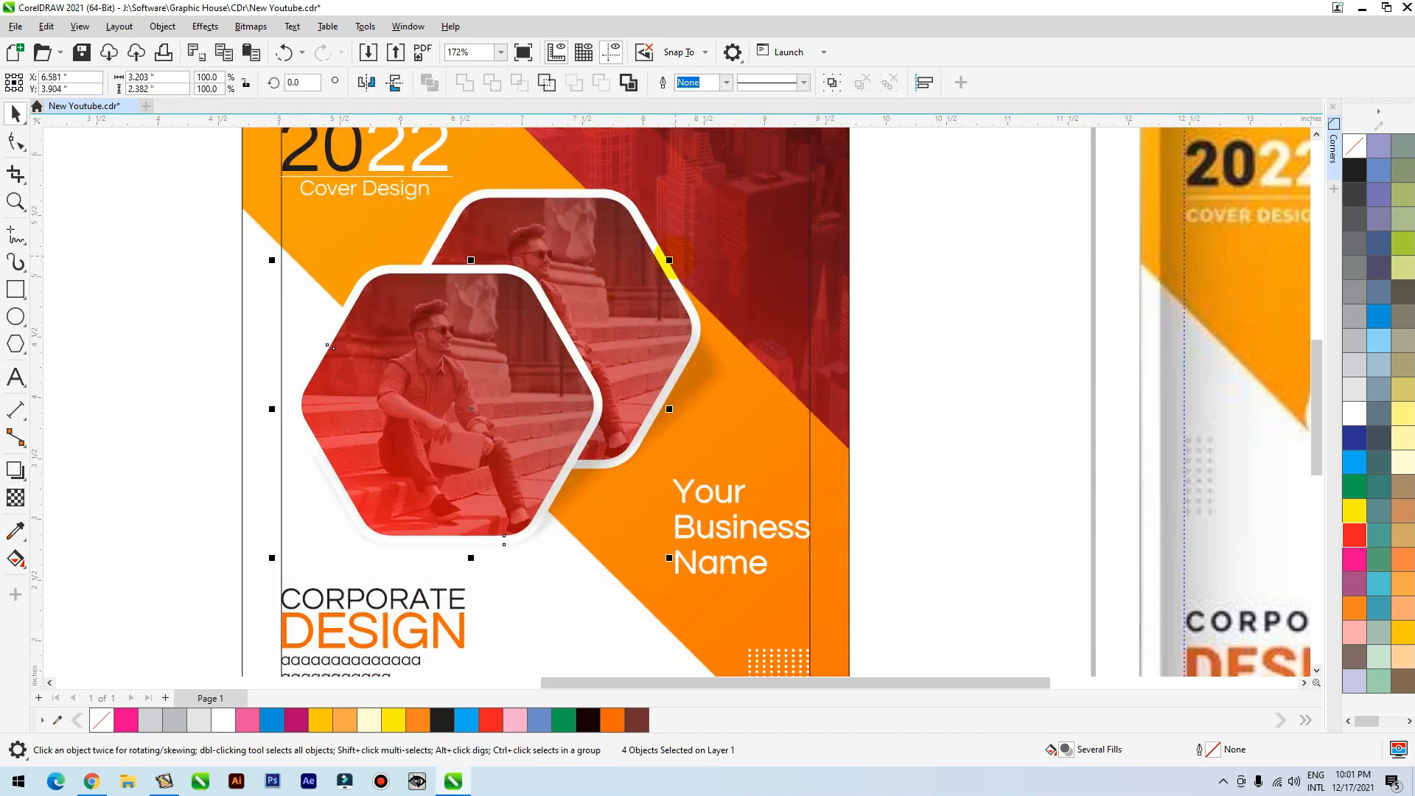
pyautogui.moveTo(670, 259); pyautogui.dragTo(574, 331)
pyautogui.moveTo(479, 411); pyautogui.dragTo(456, 465)
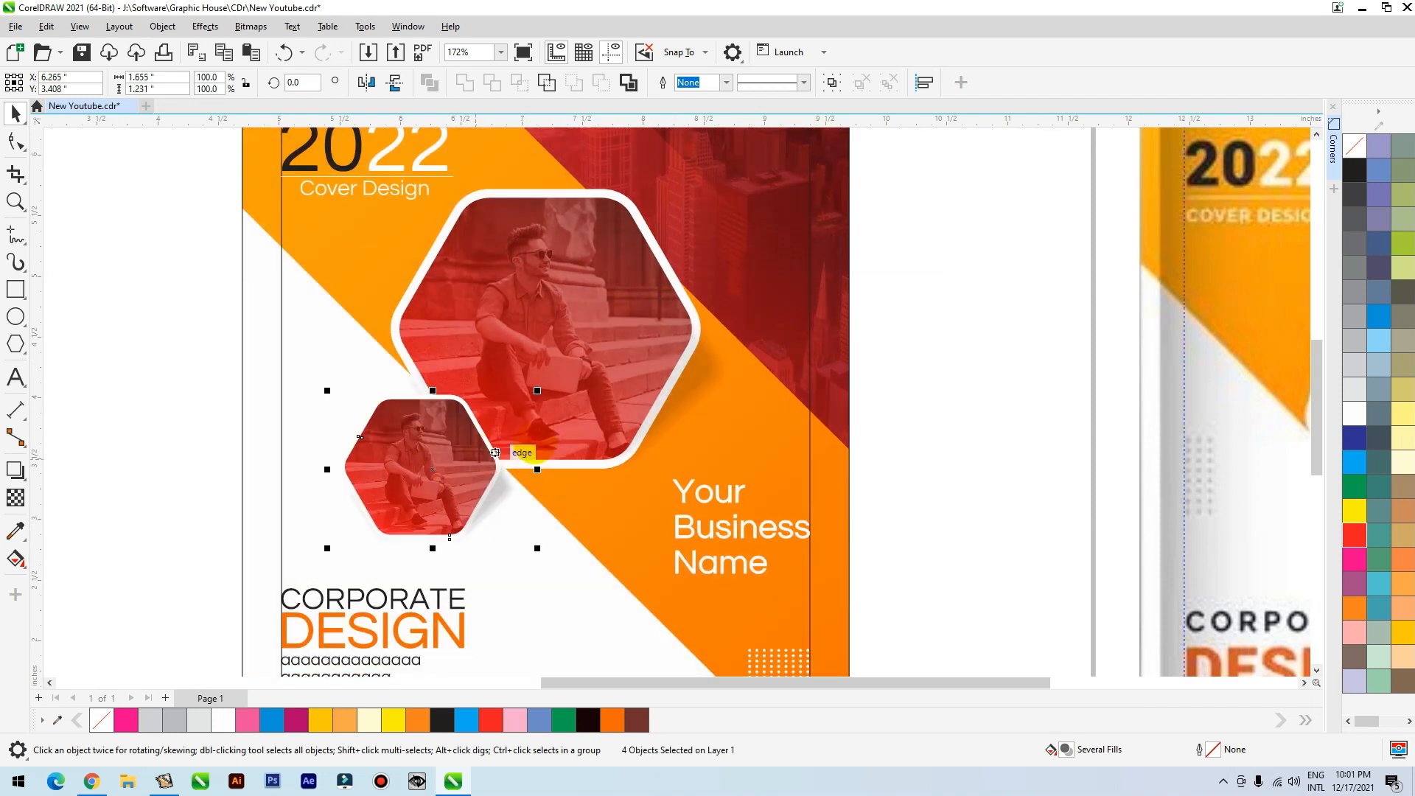
# Delete the inner margin rectangle from the cover
pyautogui.click(853, 333)
pyautogui.hotkey('shift', 'F2')
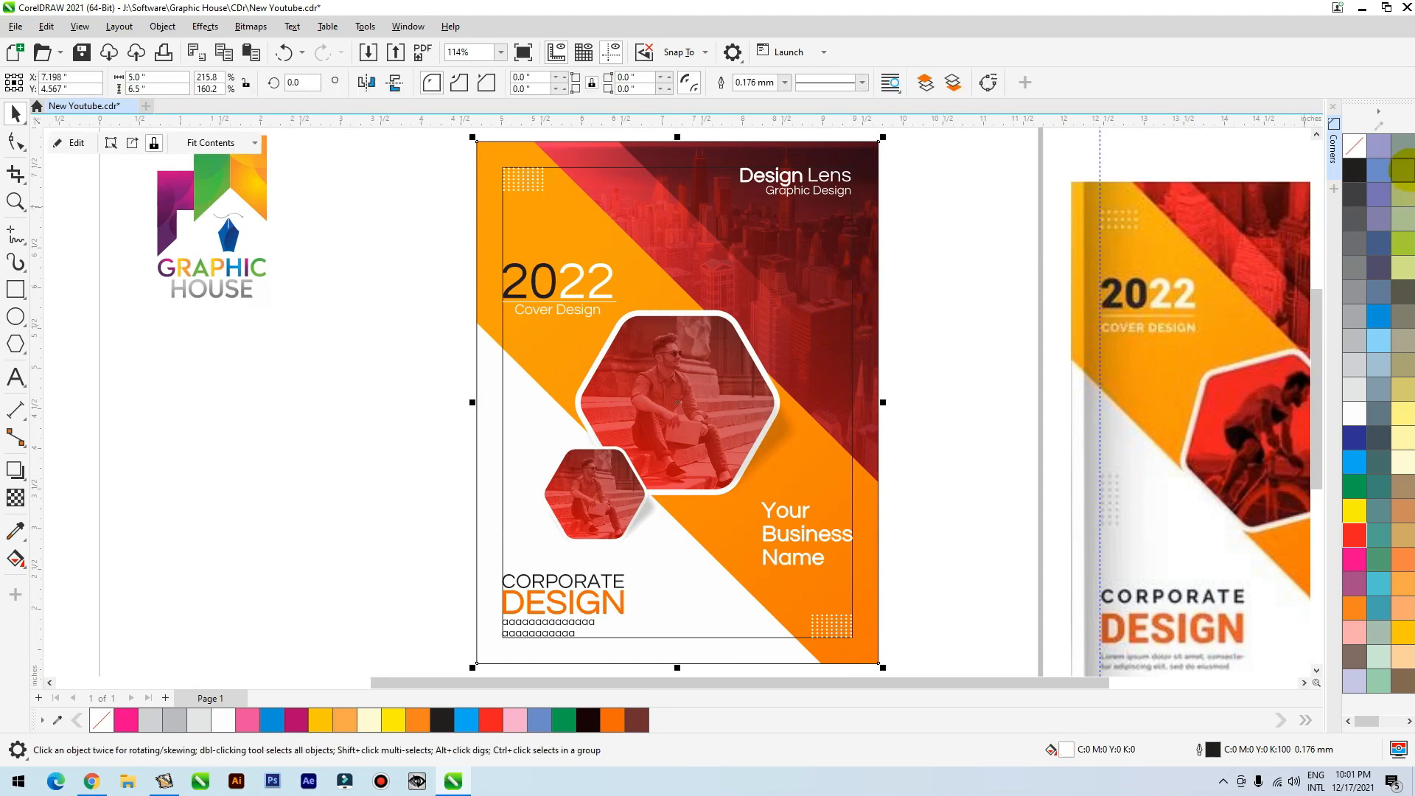
pyautogui.click(926, 276)
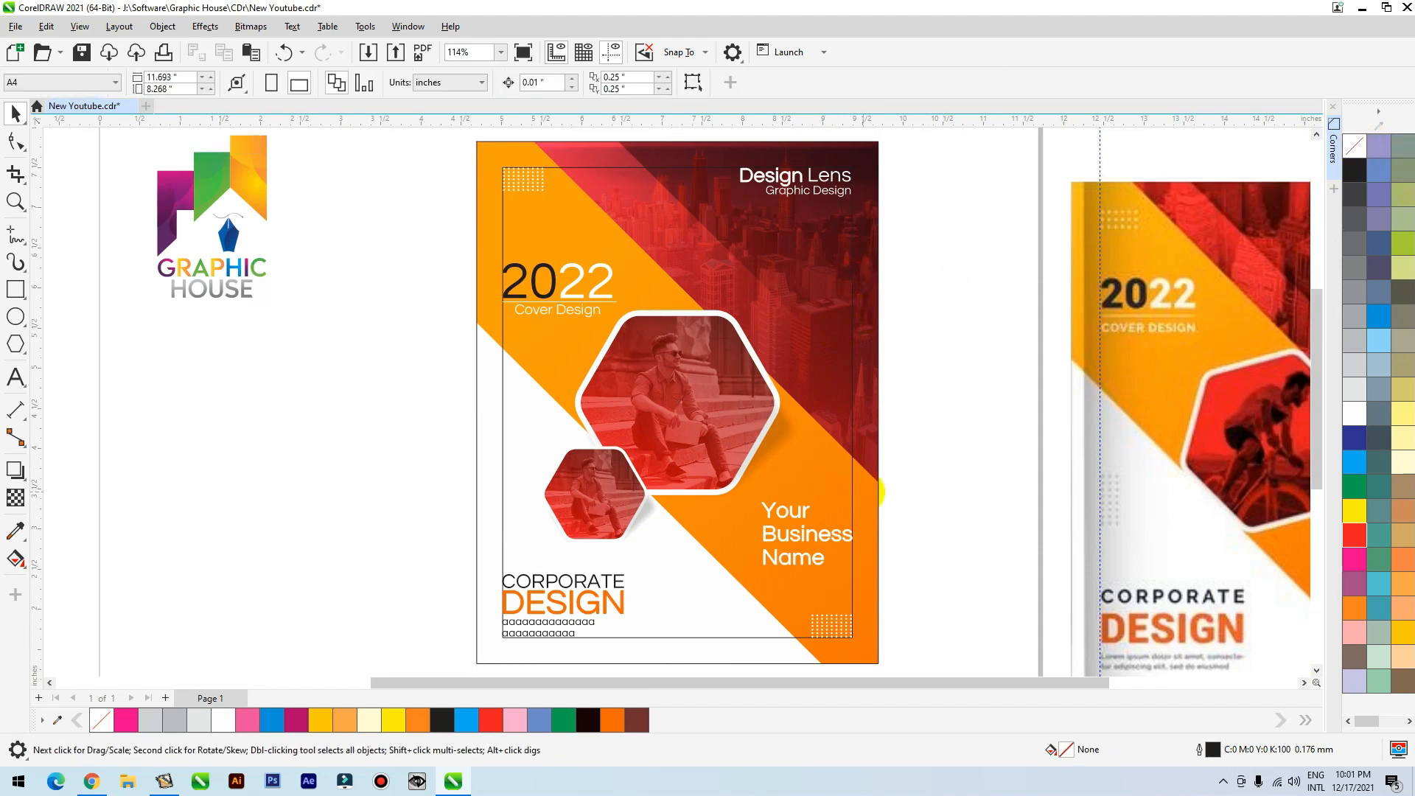
pyautogui.click(853, 498)
pyautogui.press('Delete')
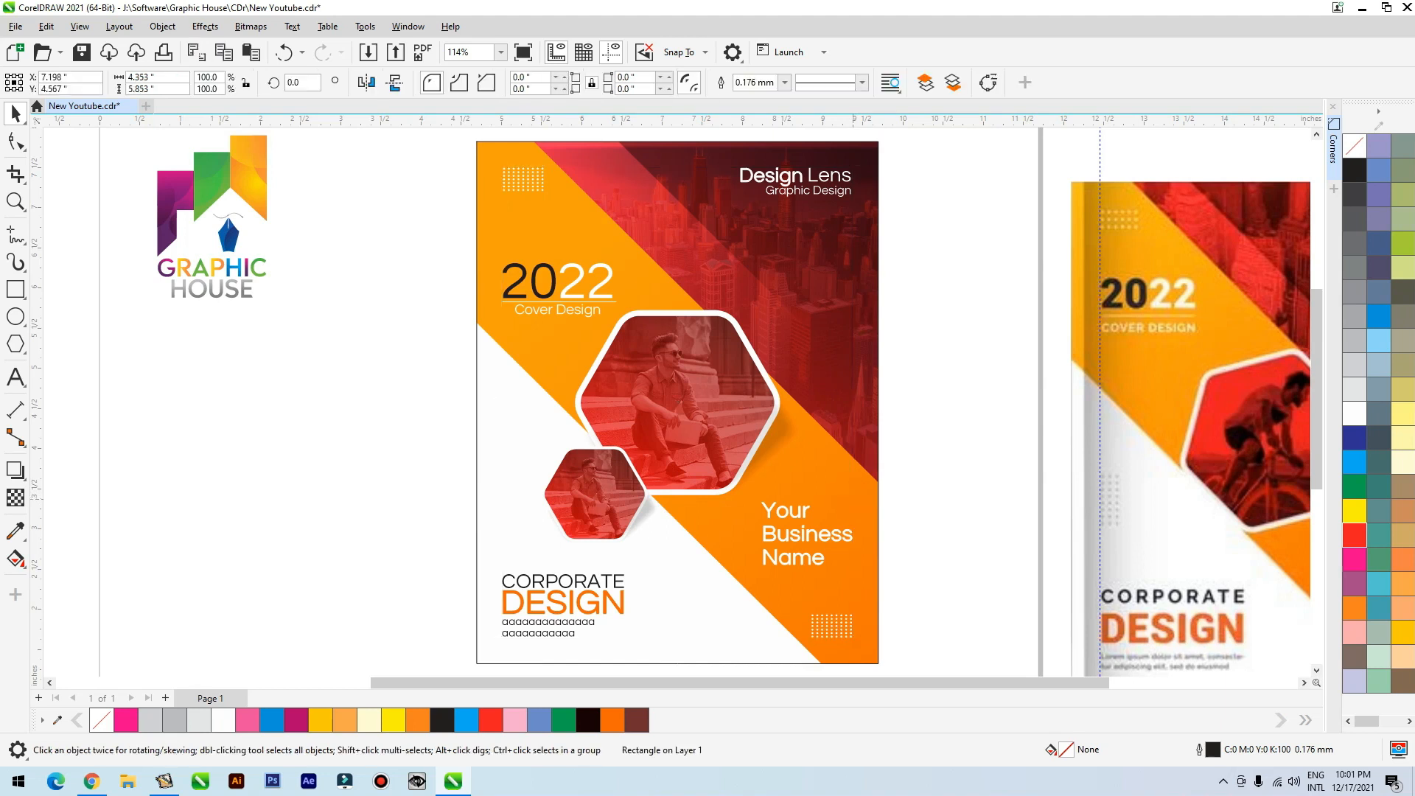
# Create a 0.121-inch-wide strip from a copy of the cover rectangle along its left edge, with no outline and 40% black fill
pyautogui.scroll(-2, 474, 418)
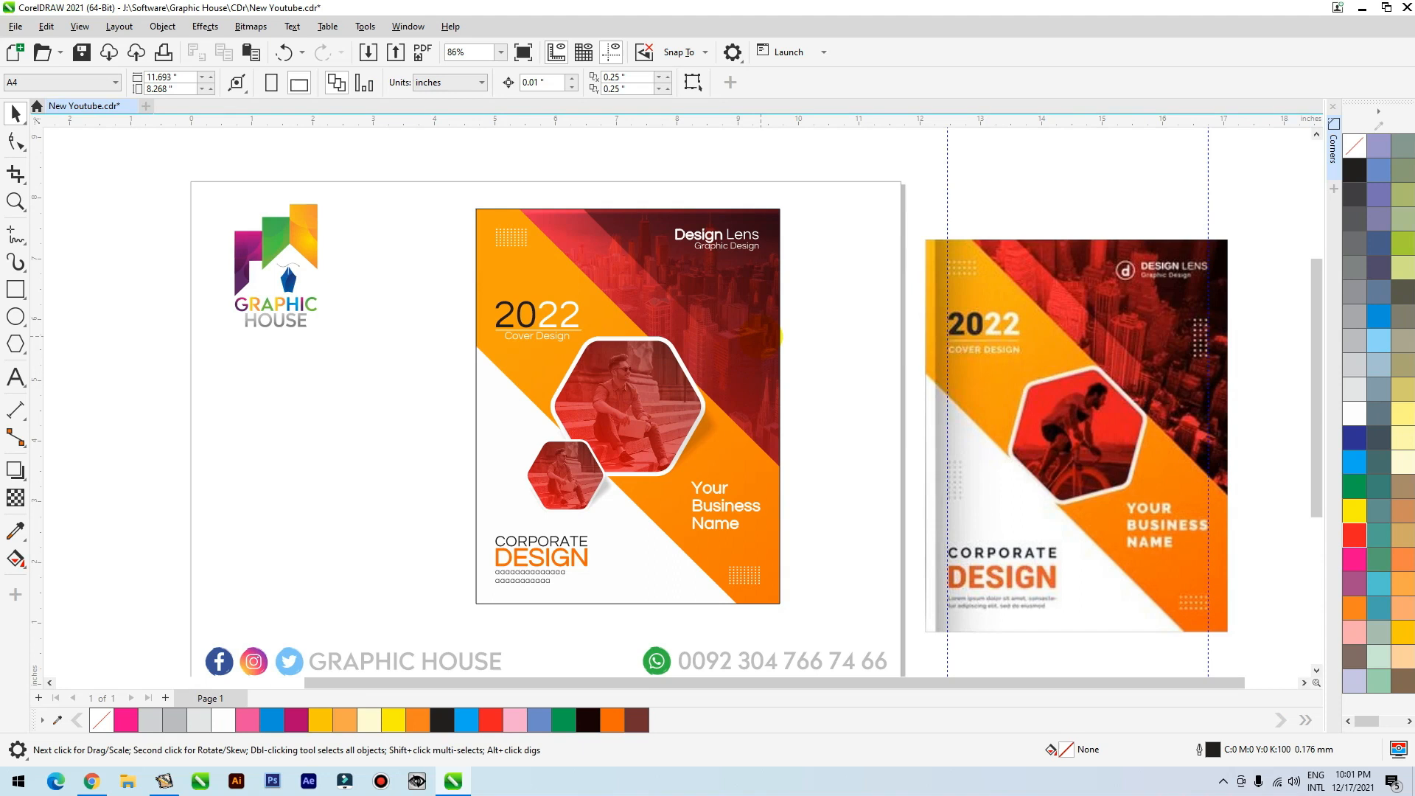
pyautogui.click(780, 389)
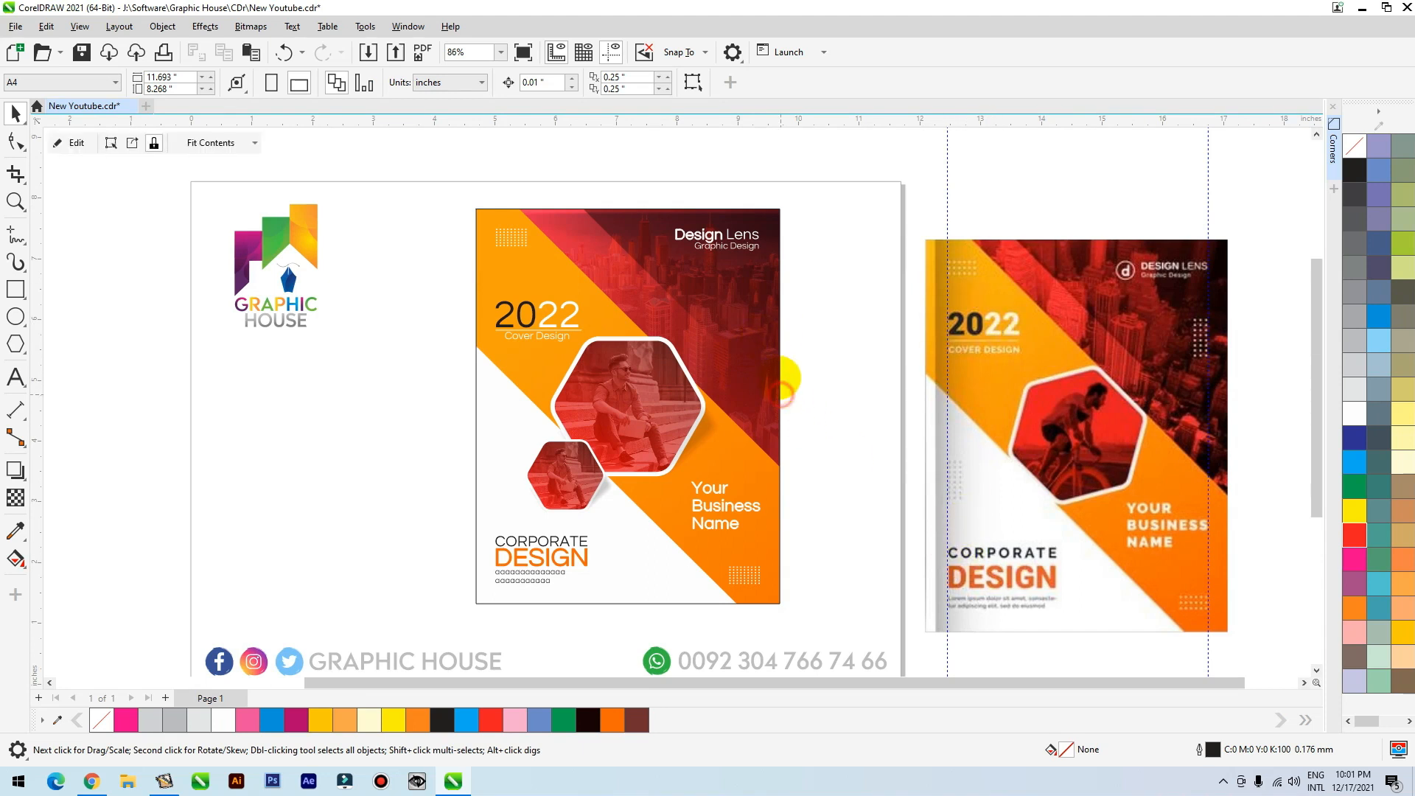
pyautogui.click(785, 405)
pyautogui.moveTo(784, 405); pyautogui.dragTo(487, 400)
pyautogui.click(1359, 317)
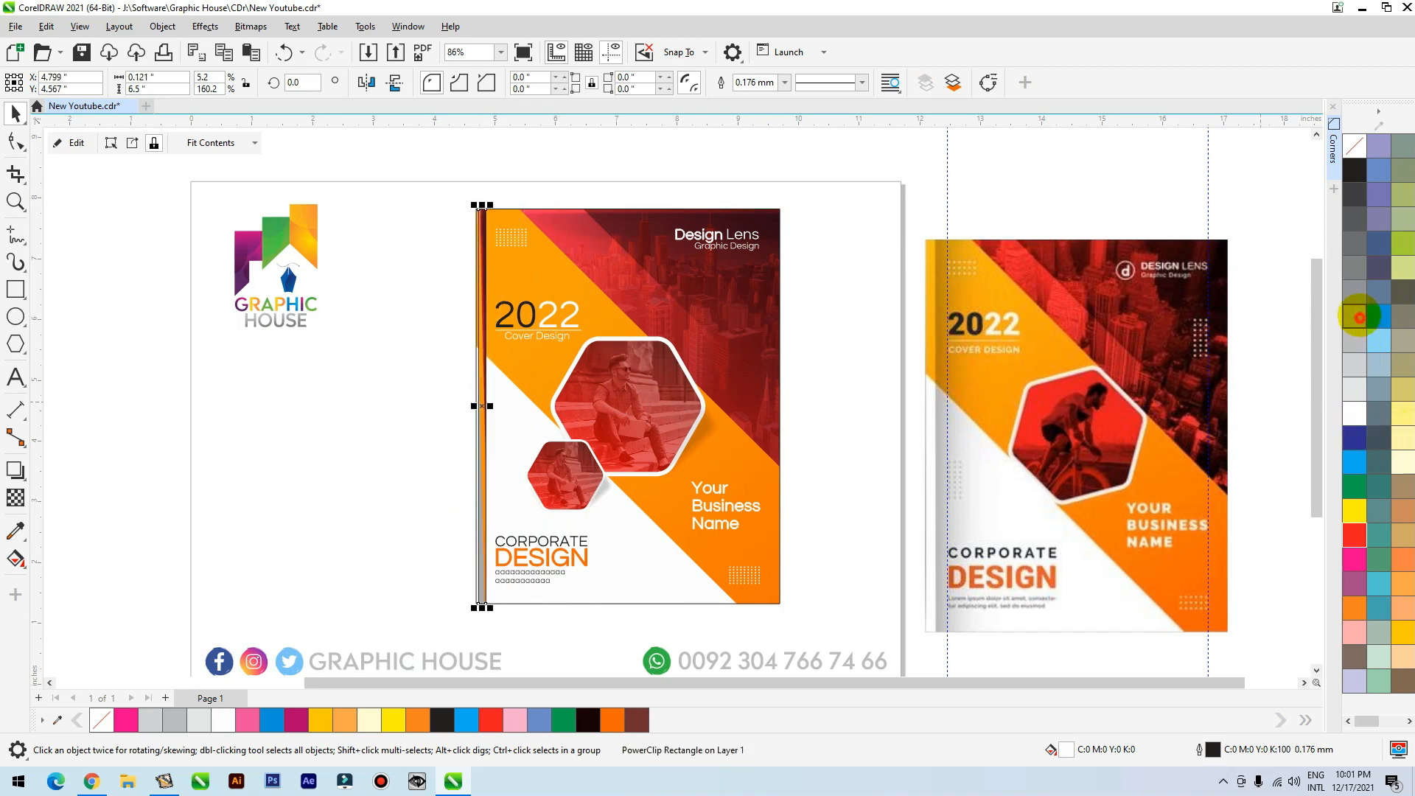
pyautogui.rightClick(1354, 146)
pyautogui.click(1354, 197)
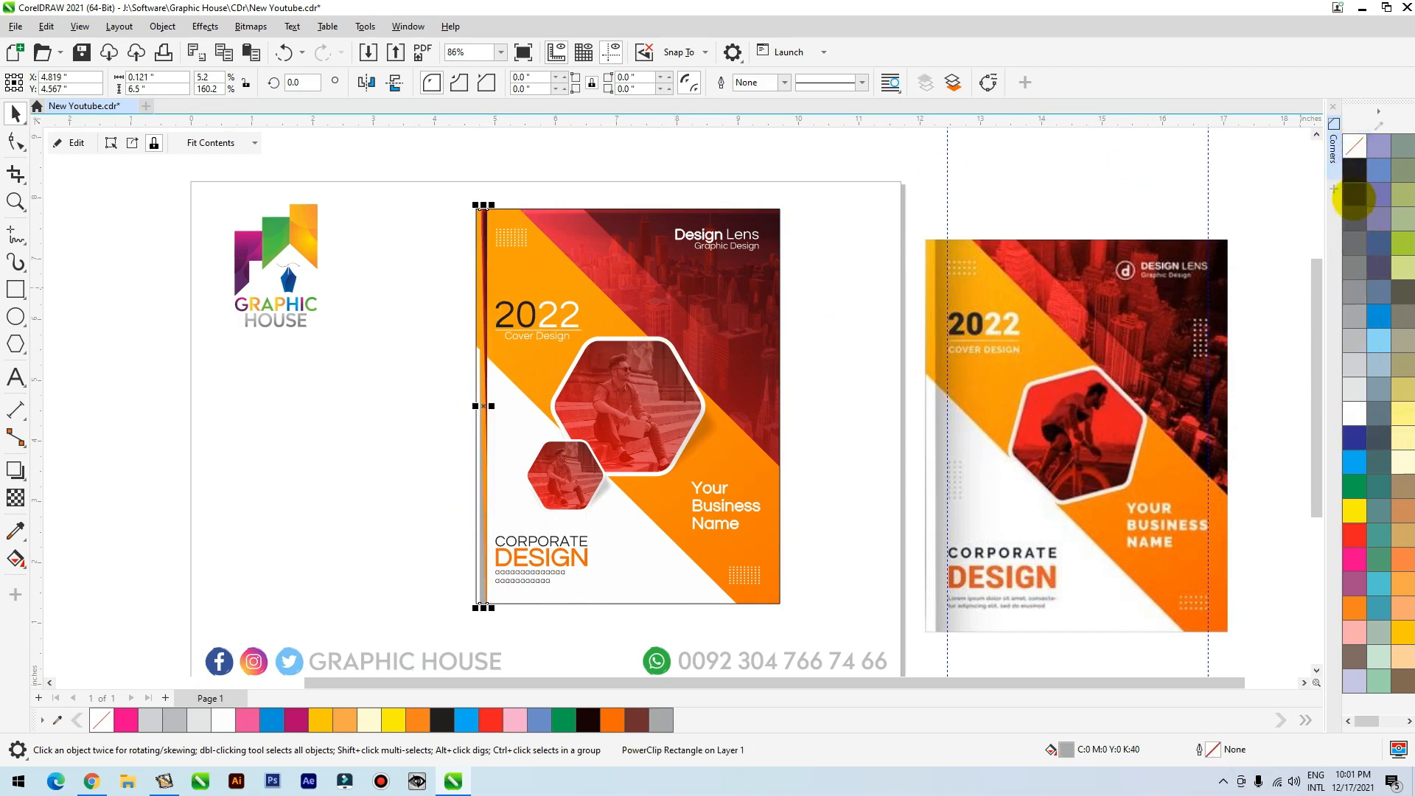
pyautogui.click(1346, 313)
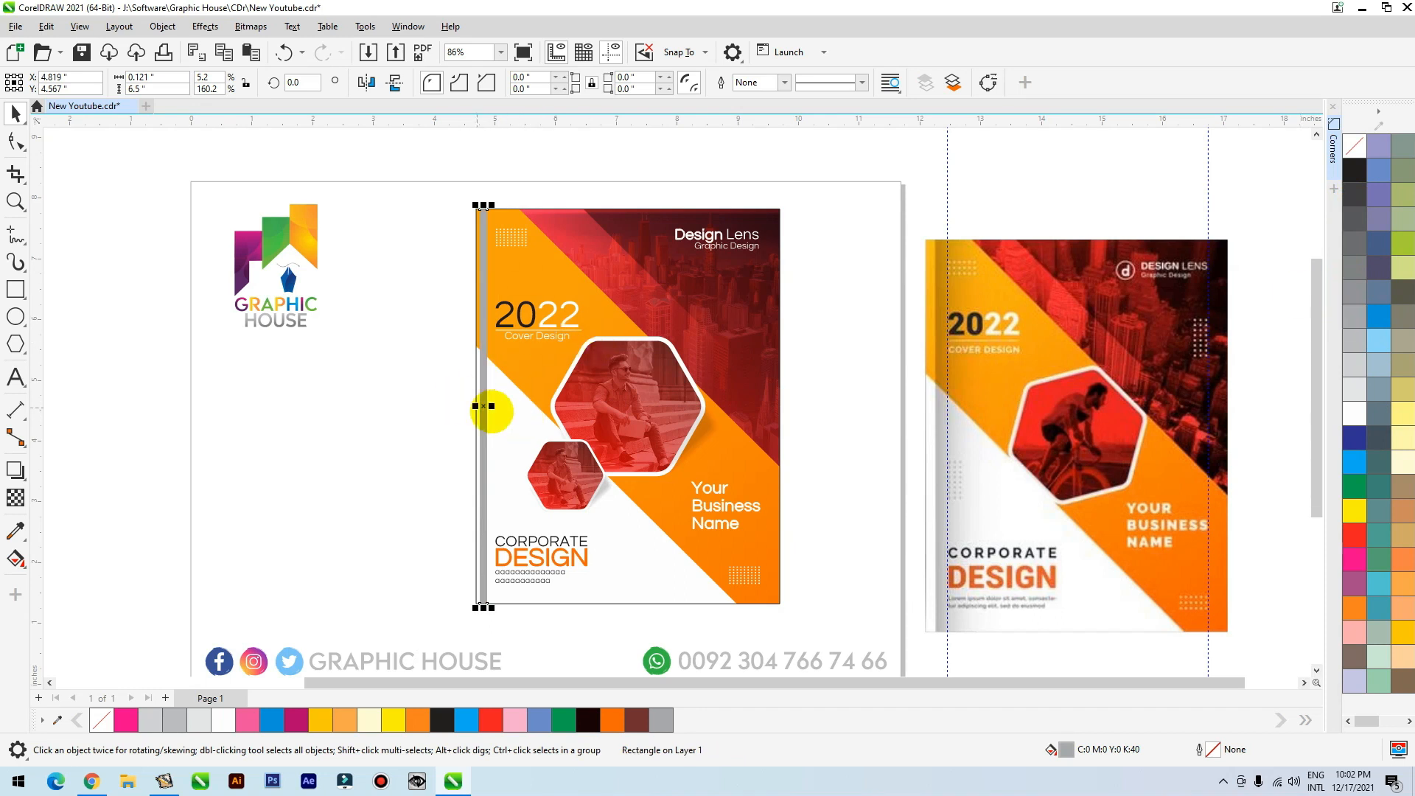
# Apply a horizontal linear transparency across the gray strip at the cover's left edge
pyautogui.click(16, 498)
pyautogui.press('F2')
pyautogui.moveTo(379, 342); pyautogui.dragTo(680, 406)
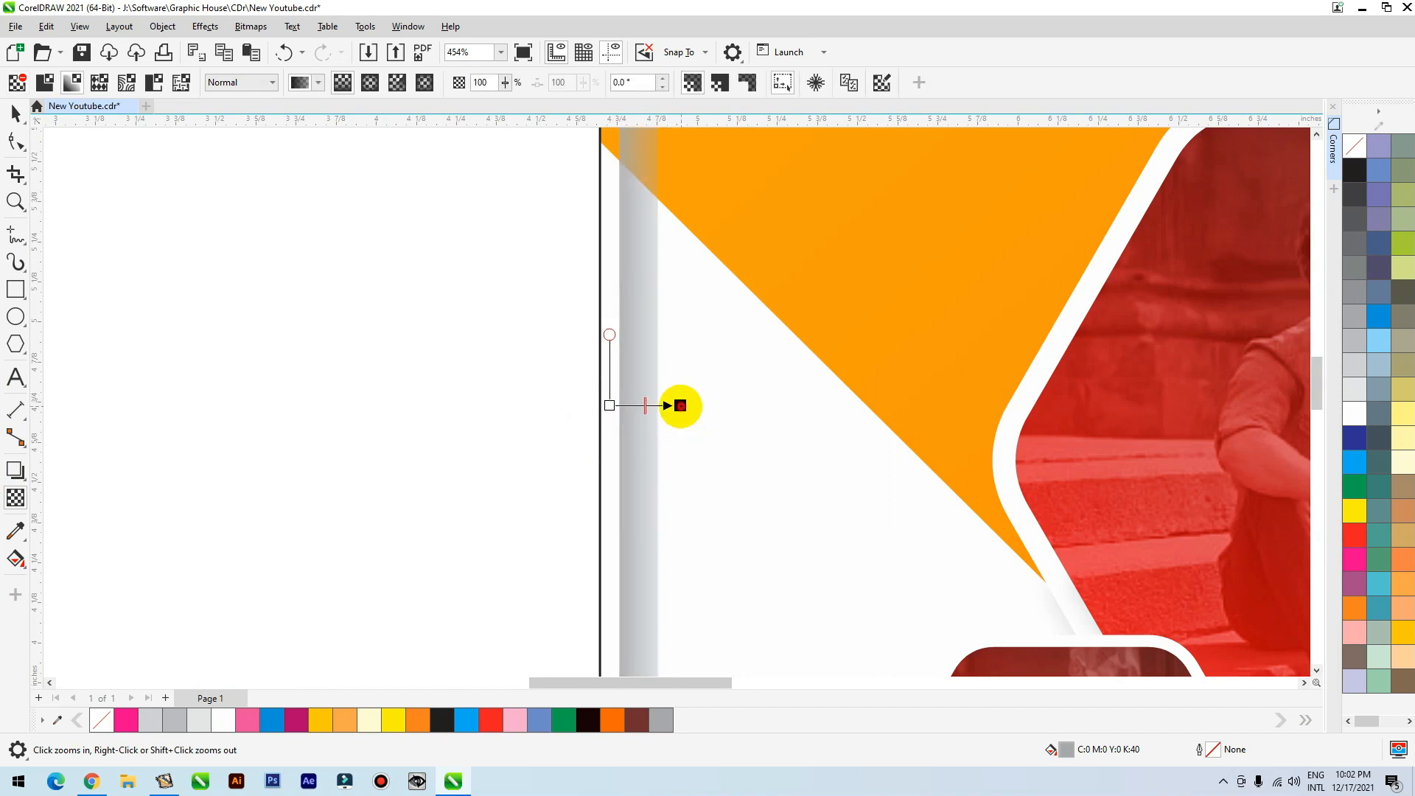
pyautogui.press('space')
pyautogui.scroll(-2, 527, 395)
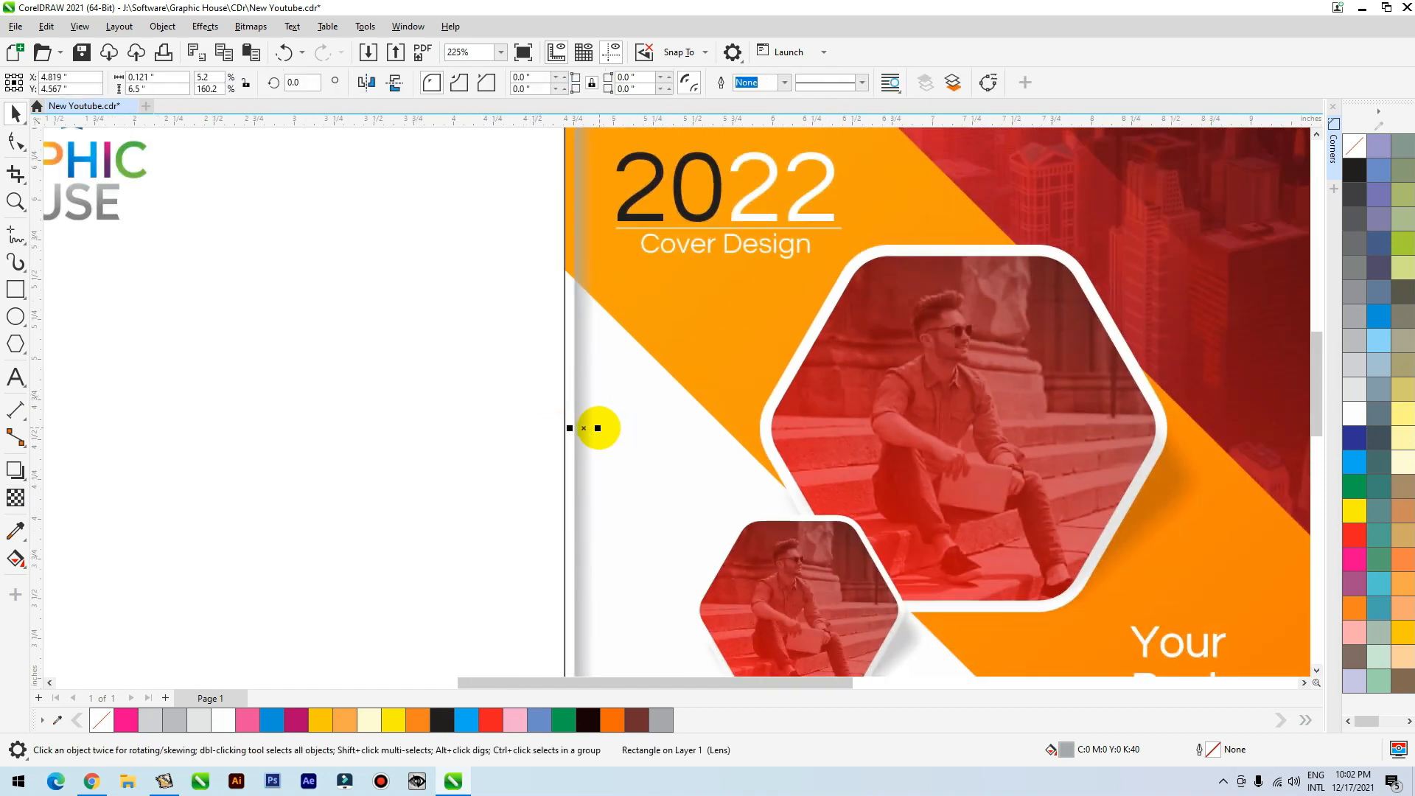
# Widen the gray spine strip to 0.248 inches and nudge it right to about X 4.95 inches
pyautogui.press('space')
pyautogui.moveTo(564, 401); pyautogui.dragTo(529, 401)
pyautogui.press('space')
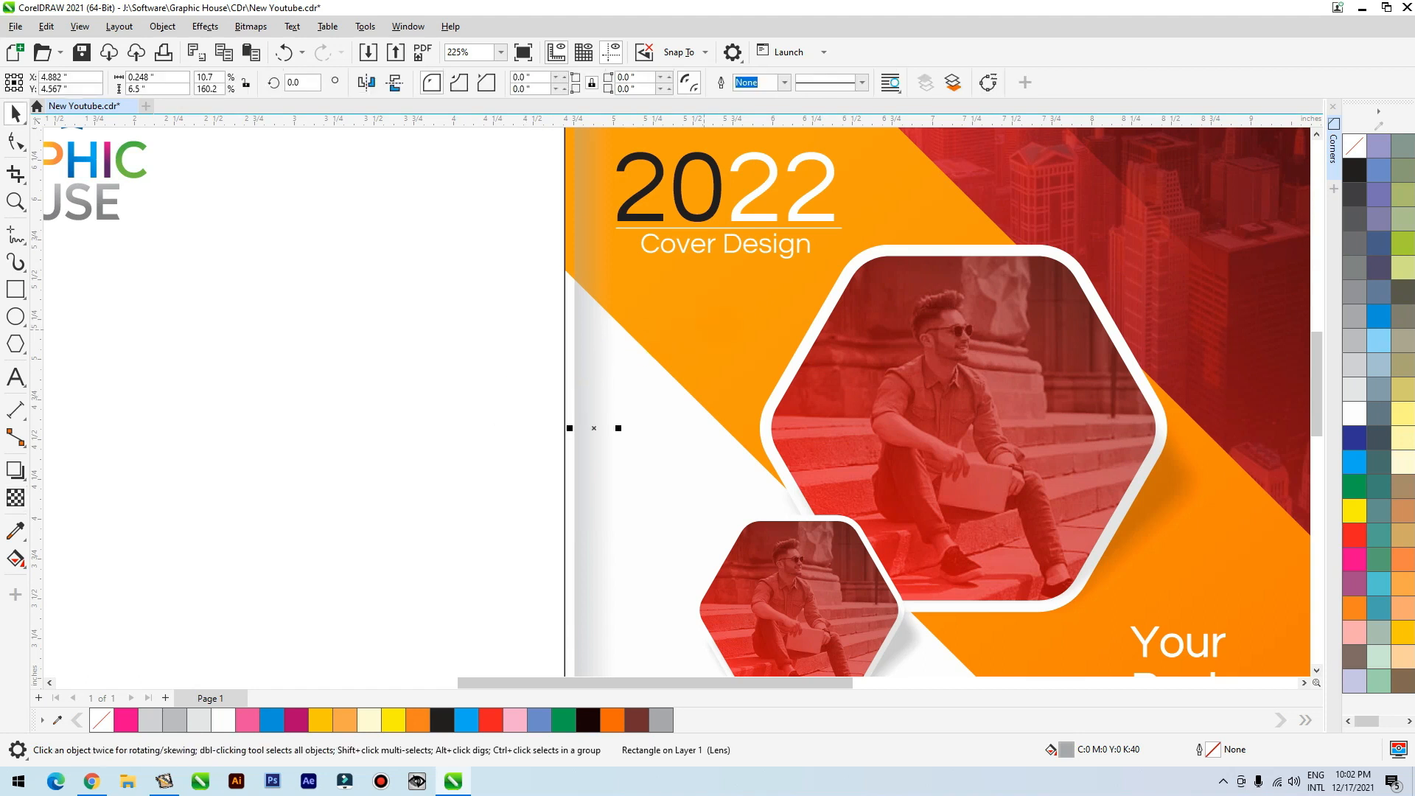
pyautogui.click(635, 344)
pyautogui.hotkey('shift', 'F2')
pyautogui.click(483, 417)
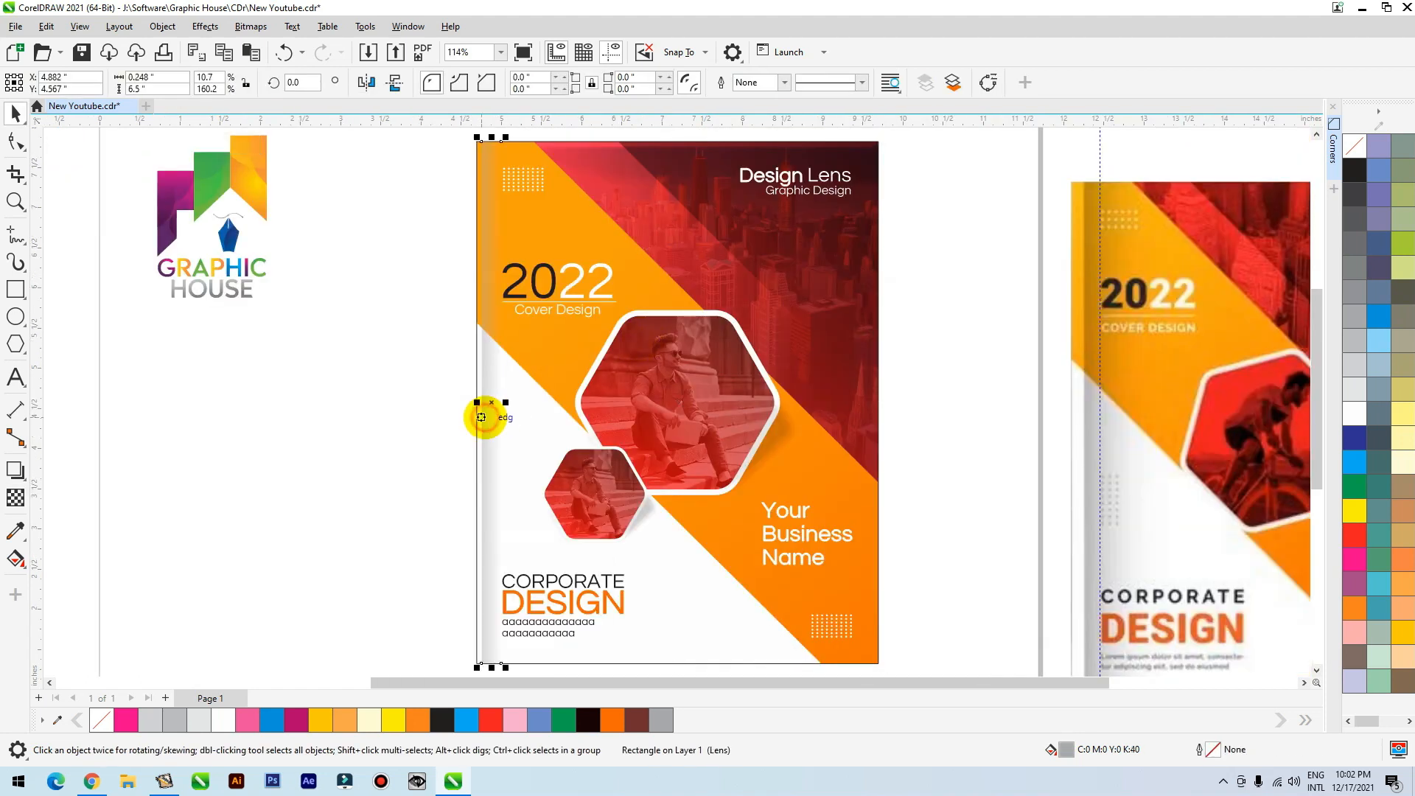
pyautogui.press('Right')
pyautogui.press('Right')
pyautogui.press('Right')
pyautogui.press('Right')
pyautogui.press('Right')
pyautogui.press('Right')
pyautogui.press('Right')
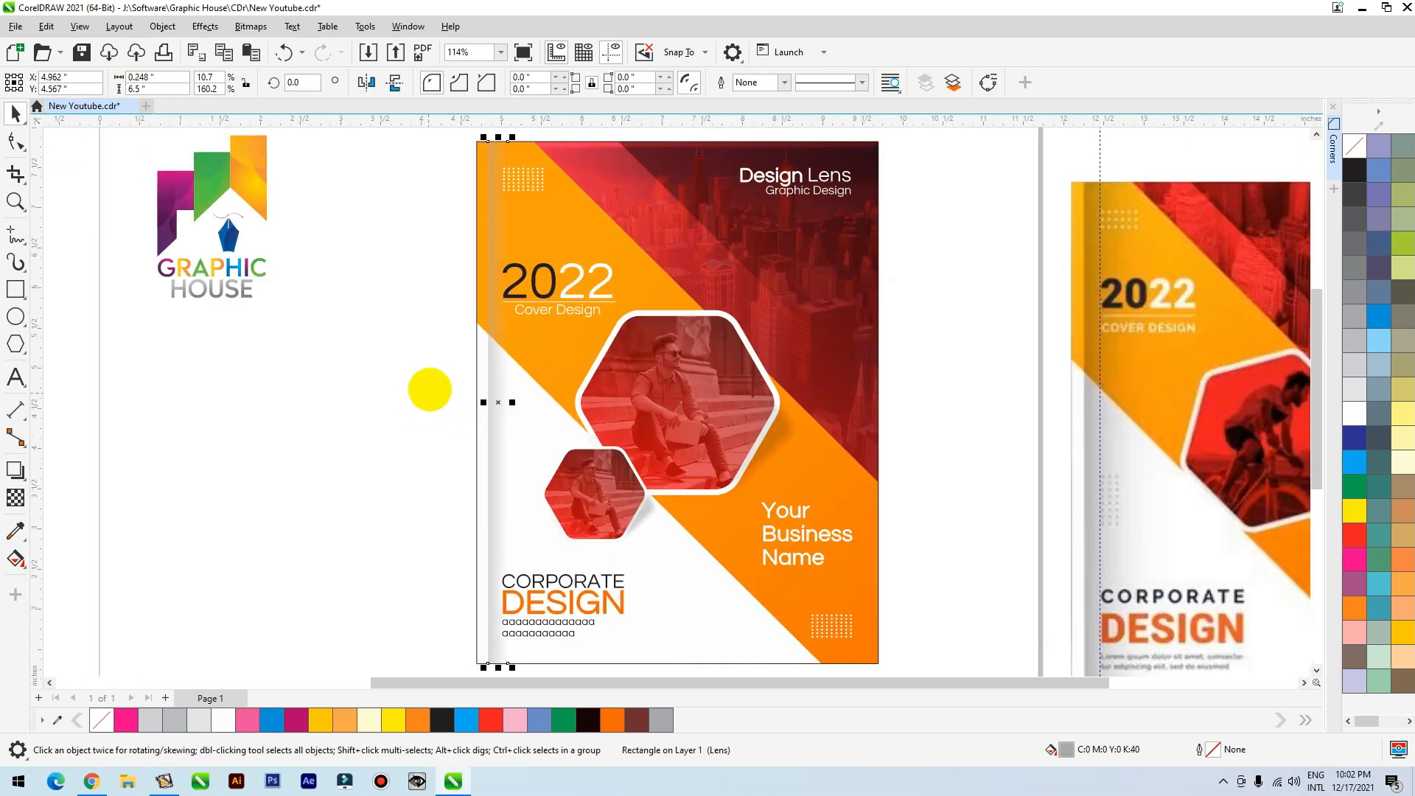
# Remove the outline from the main cover rectangle
pyautogui.click(430, 388)
pyautogui.click(480, 282)
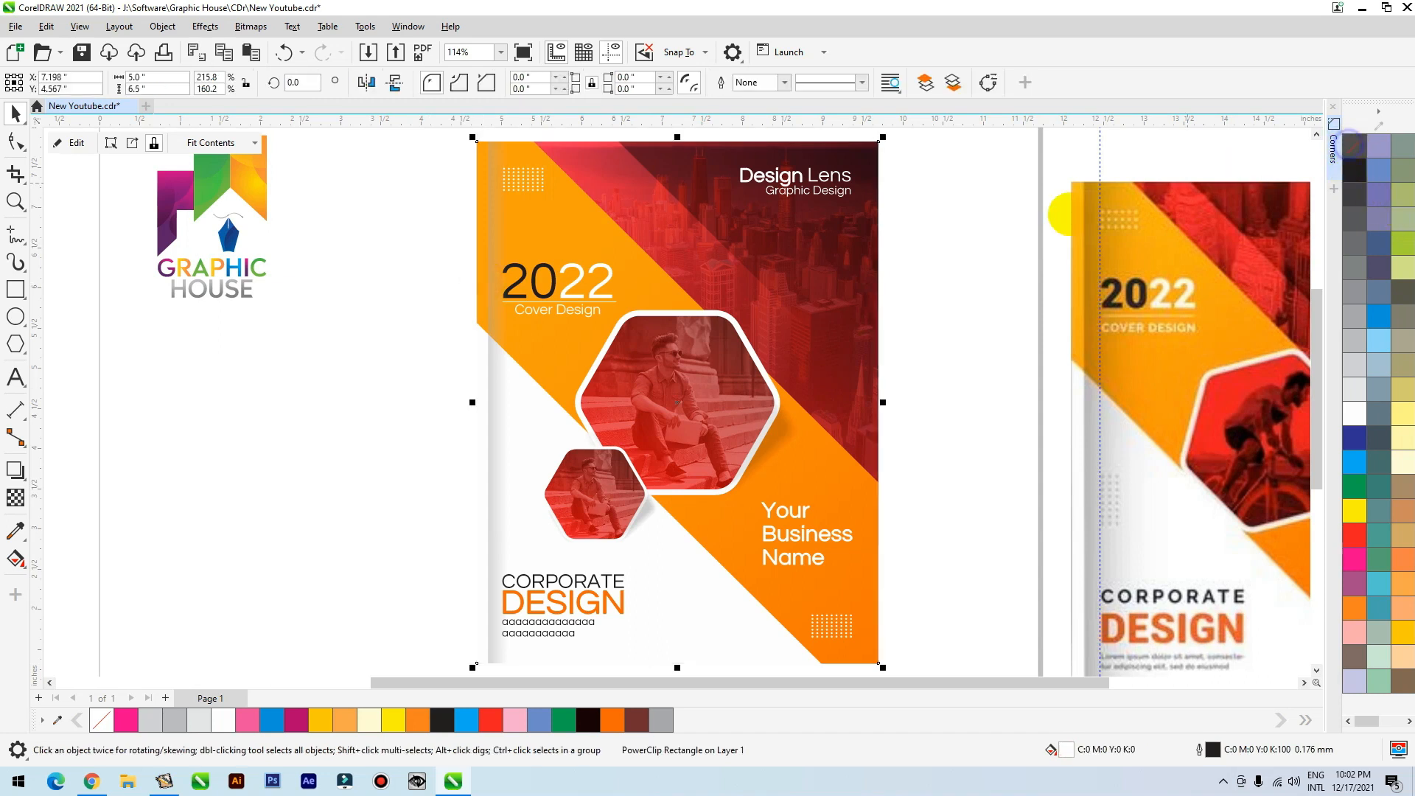
pyautogui.click(446, 448)
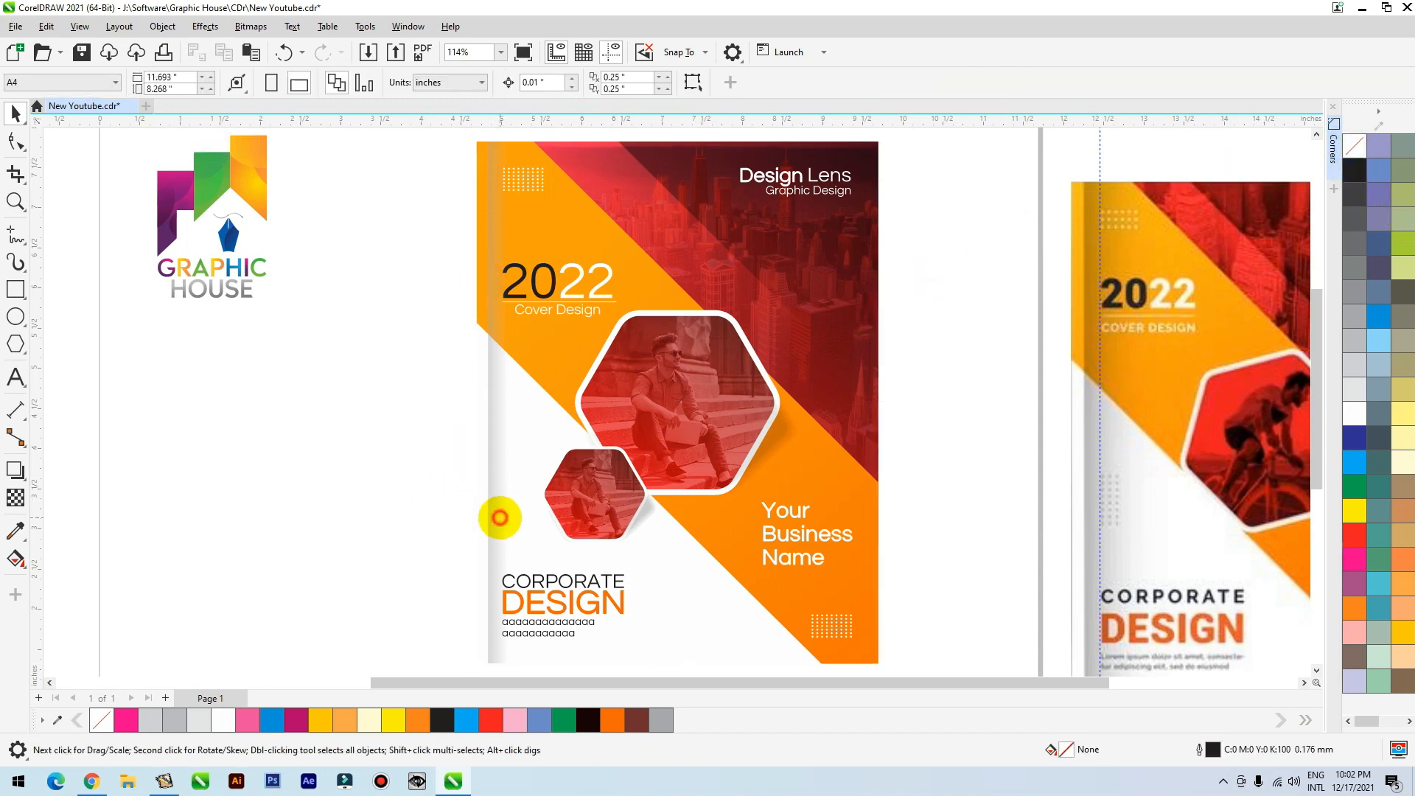
# Try several darker grays on the spine strip and leave it filled with 50% black
pyautogui.click(500, 517)
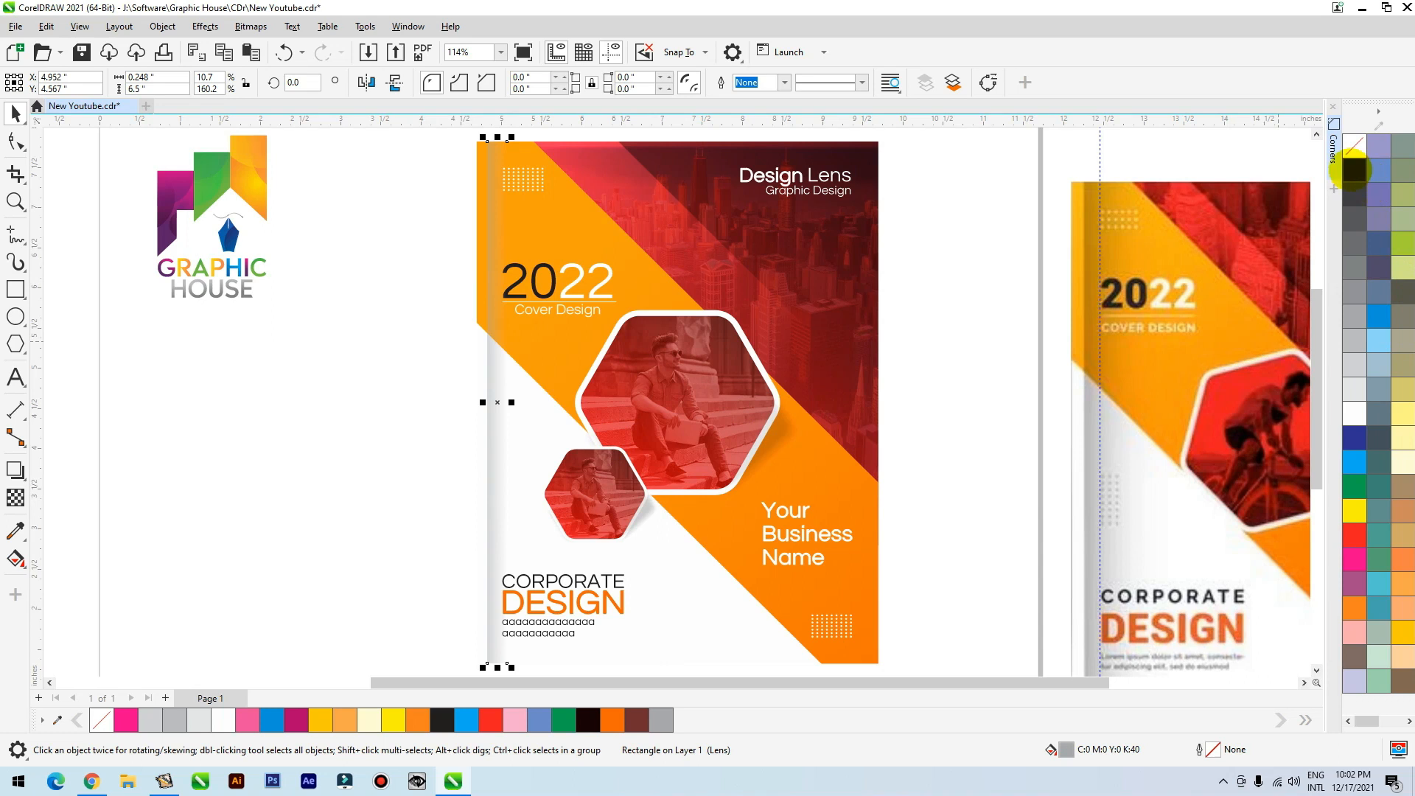
pyautogui.click(1356, 219)
pyautogui.click(1355, 206)
pyautogui.click(1354, 237)
pyautogui.click(1356, 264)
pyautogui.click(1354, 288)
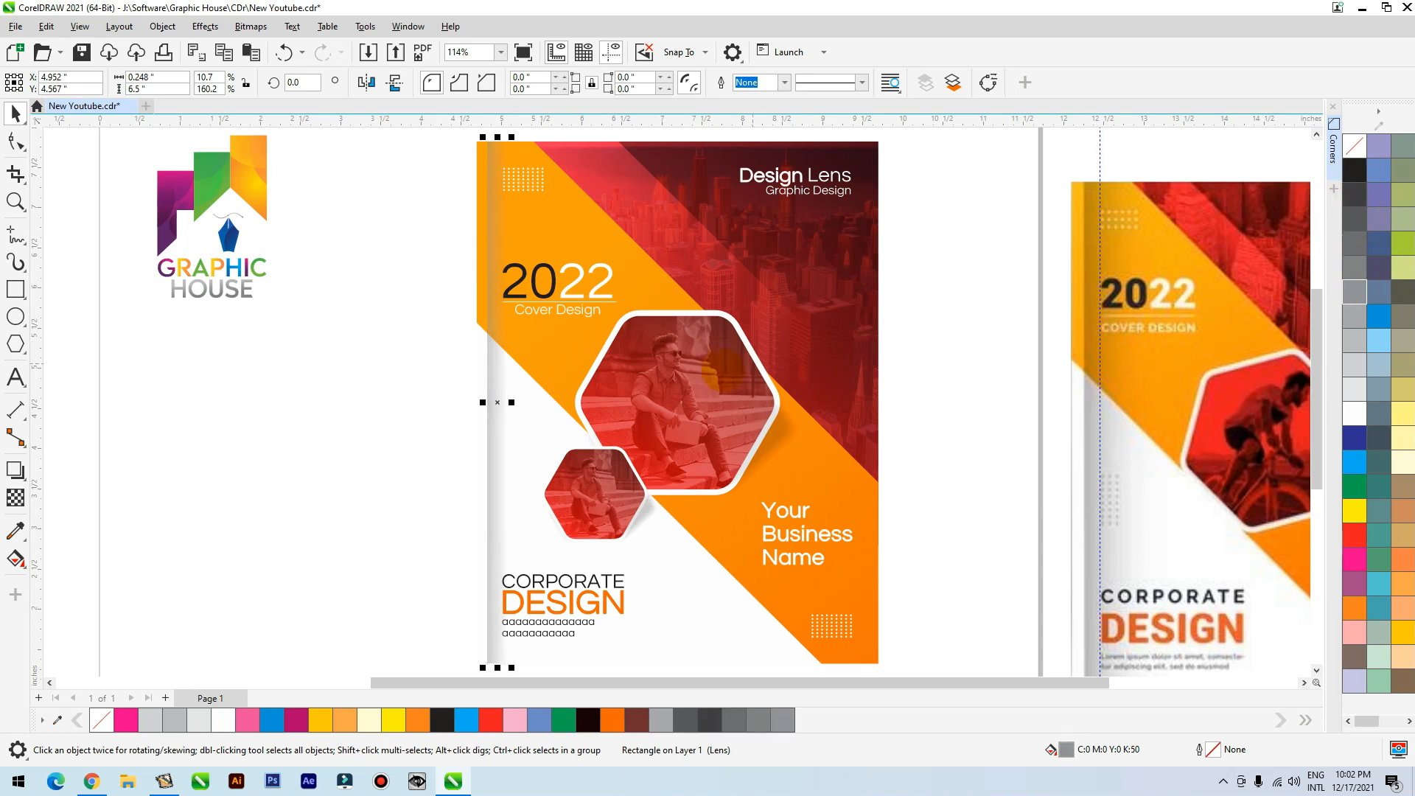
# Delete the vertical guidelines running through the reference image
pyautogui.scroll(-2, 705, 368)
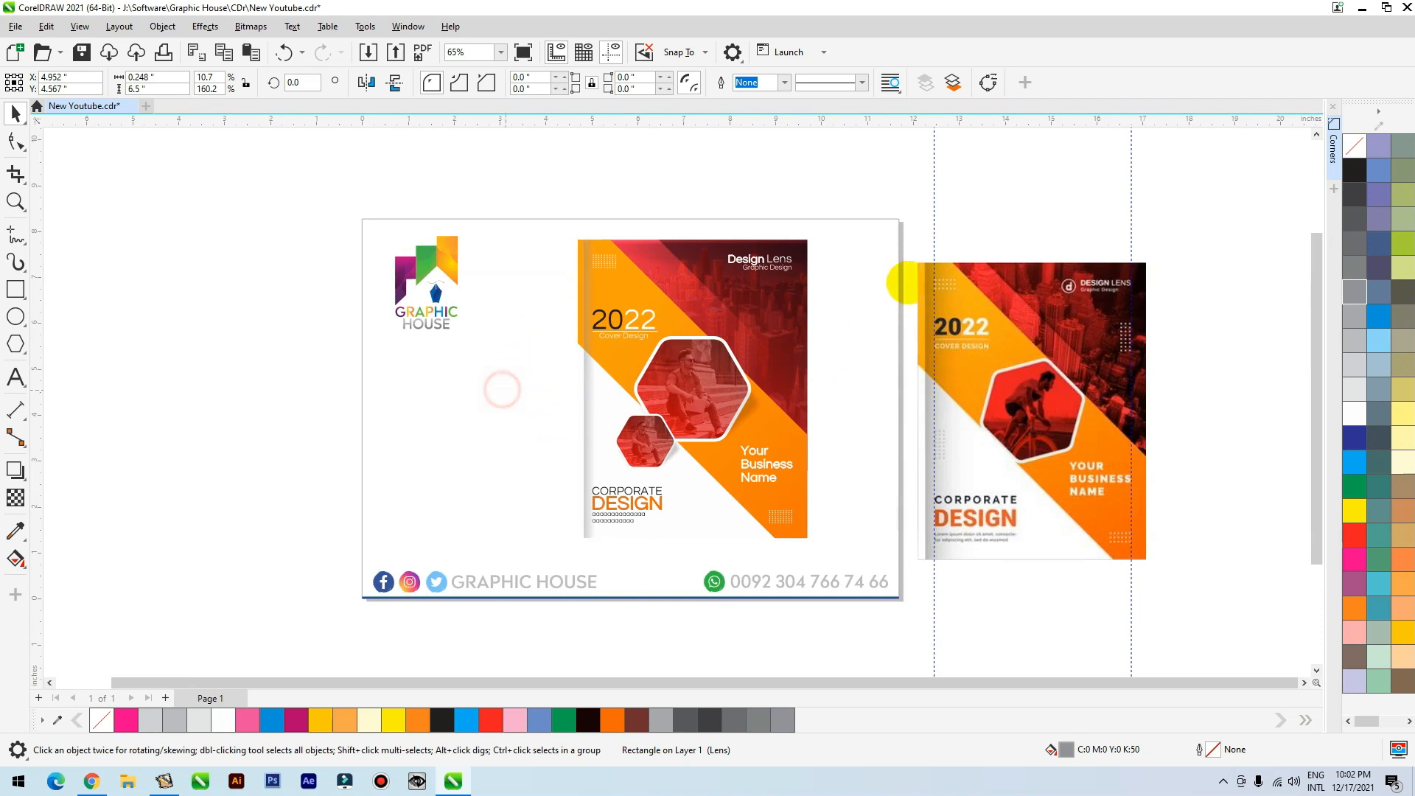
pyautogui.click(905, 284)
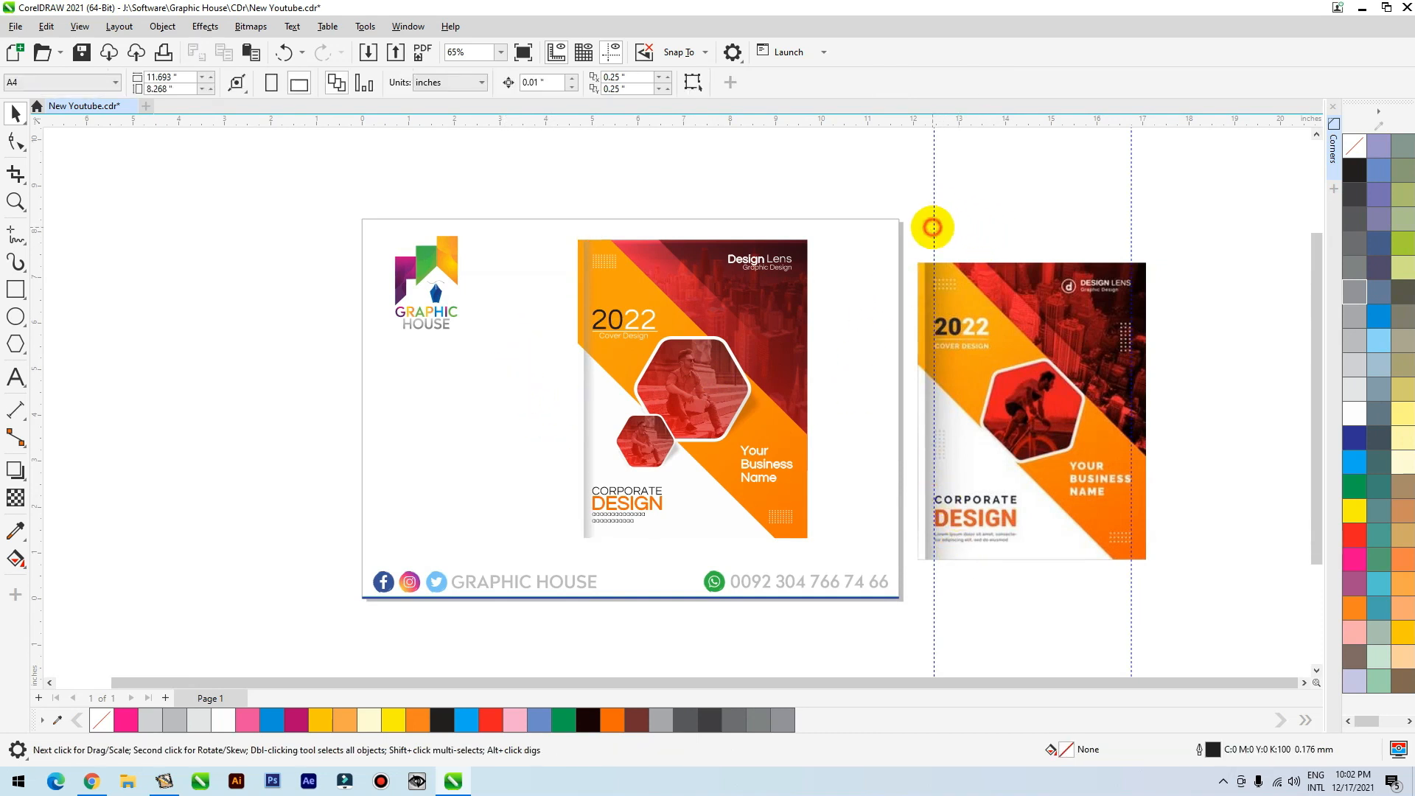
pyautogui.click(934, 231)
pyautogui.press('Delete')
# Move the reference image farther right and place a copy of the complete cover between it and the page
pyautogui.moveTo(696, 252); pyautogui.dragTo(1032, 601)
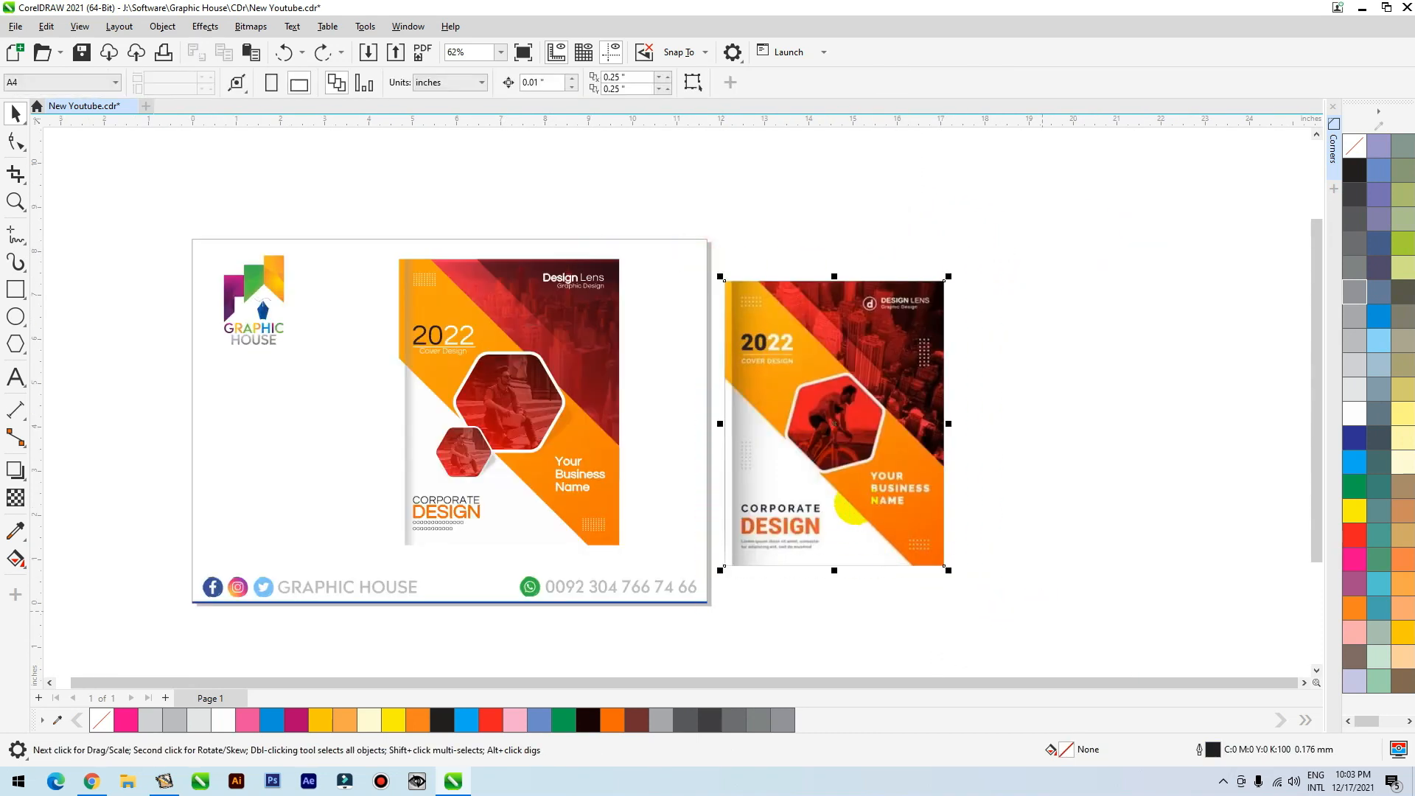
pyautogui.moveTo(855, 496); pyautogui.dragTo(1125, 414)
pyautogui.moveTo(711, 219); pyautogui.dragTo(370, 554)
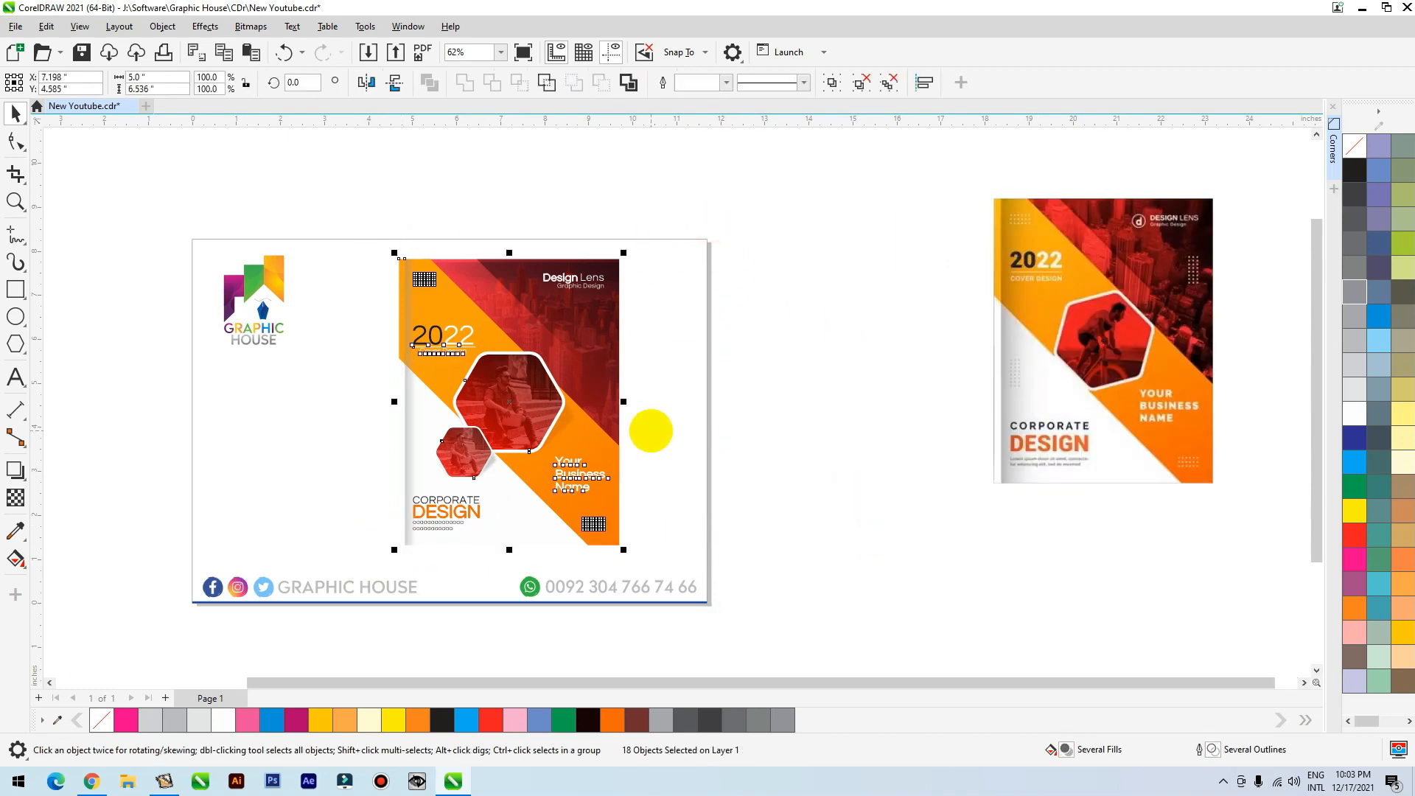
pyautogui.moveTo(1080, 361); pyautogui.dragTo(1171, 303)
pyautogui.moveTo(719, 214); pyautogui.dragTo(371, 563)
pyautogui.moveTo(525, 437); pyautogui.dragTo(942, 438)
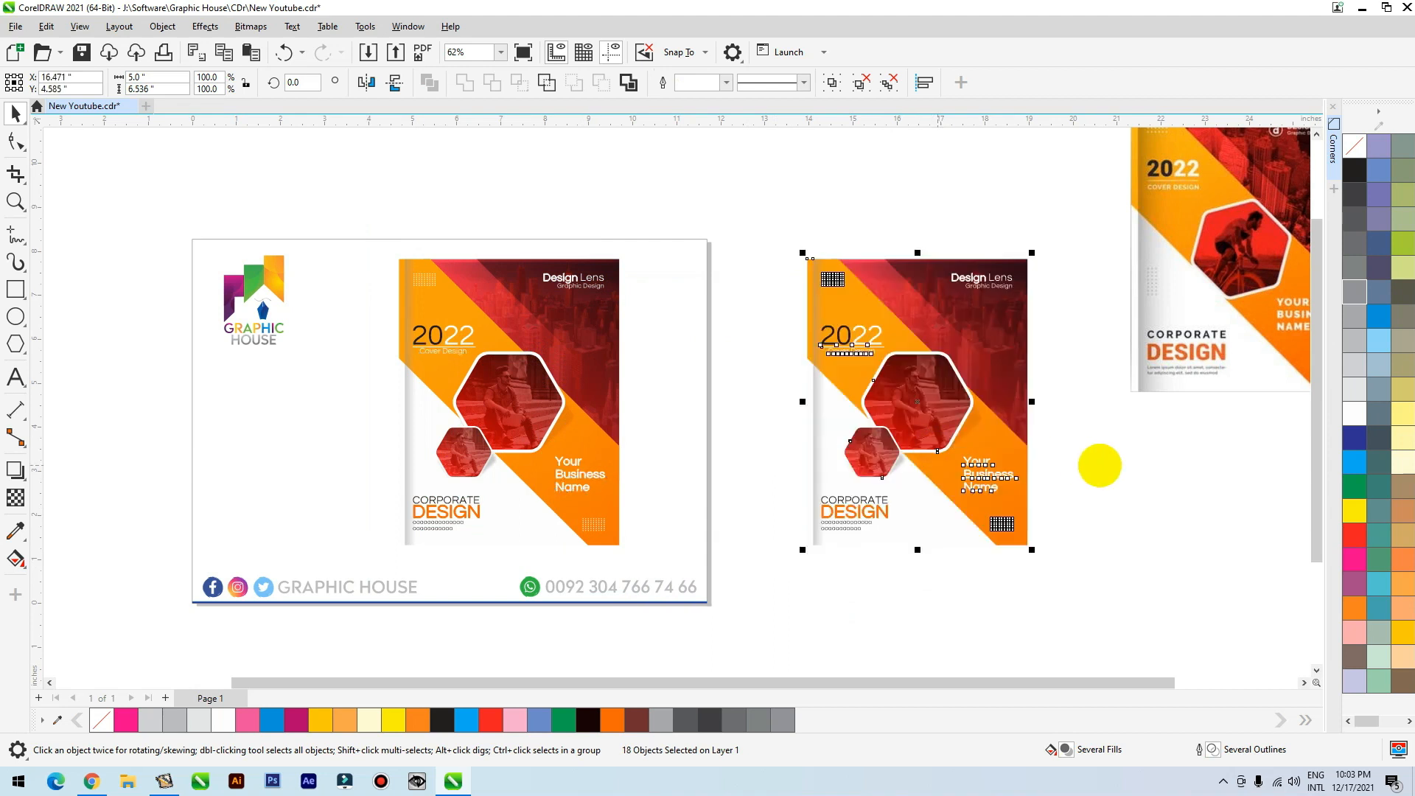
# Inside the page cover's PowerClip, shift the orange band up-left along the diagonal and place a copy at lower right, leaving a gap
pyautogui.doubleClick(605, 373)
pyautogui.press('F2')
pyautogui.moveTo(383, 229); pyautogui.dragTo(815, 598)
pyautogui.scroll(-2, 695, 552)
pyautogui.click(761, 582)
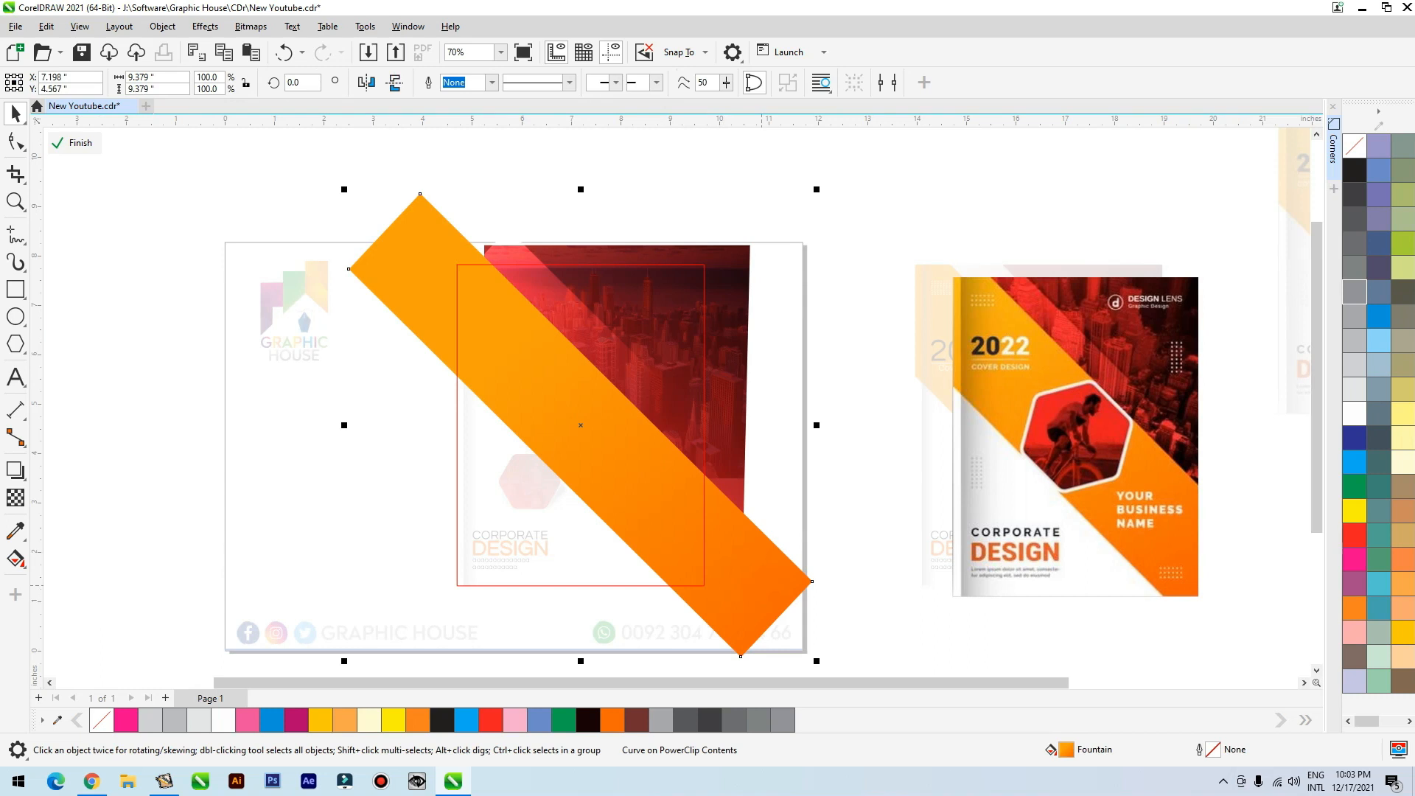
pyautogui.moveTo(761, 582); pyautogui.dragTo(613, 442)
pyautogui.moveTo(388, 258); pyautogui.dragTo(789, 656)
pyautogui.moveTo(771, 566); pyautogui.dragTo(772, 564)
pyautogui.keyDown('ctrl'); pyautogui.click(796, 374); pyautogui.keyUp('ctrl')
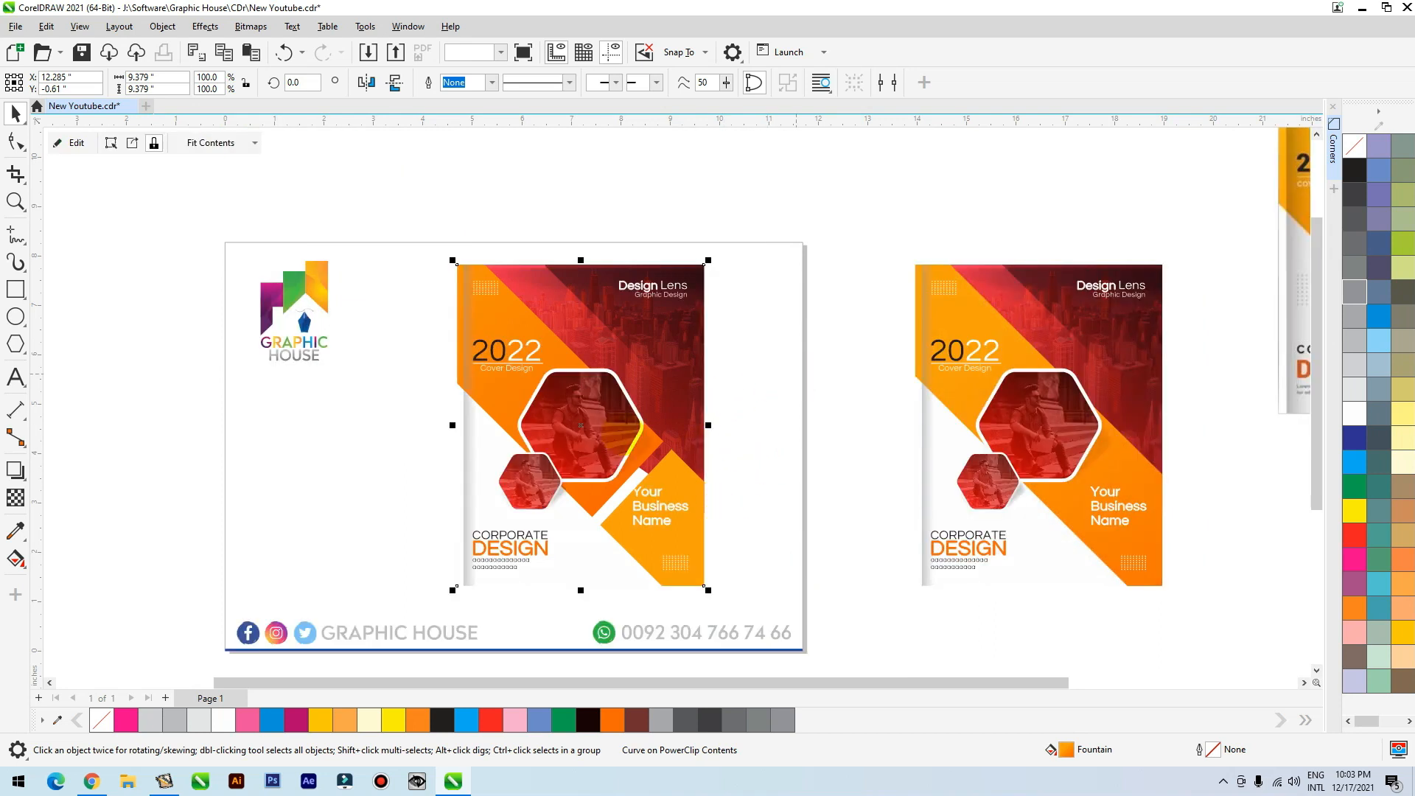
# Nudge the Your Business Name text down within the lower orange band and delete the small hexagon photo
pyautogui.click(667, 510)
pyautogui.moveTo(667, 510); pyautogui.dragTo(666, 511)
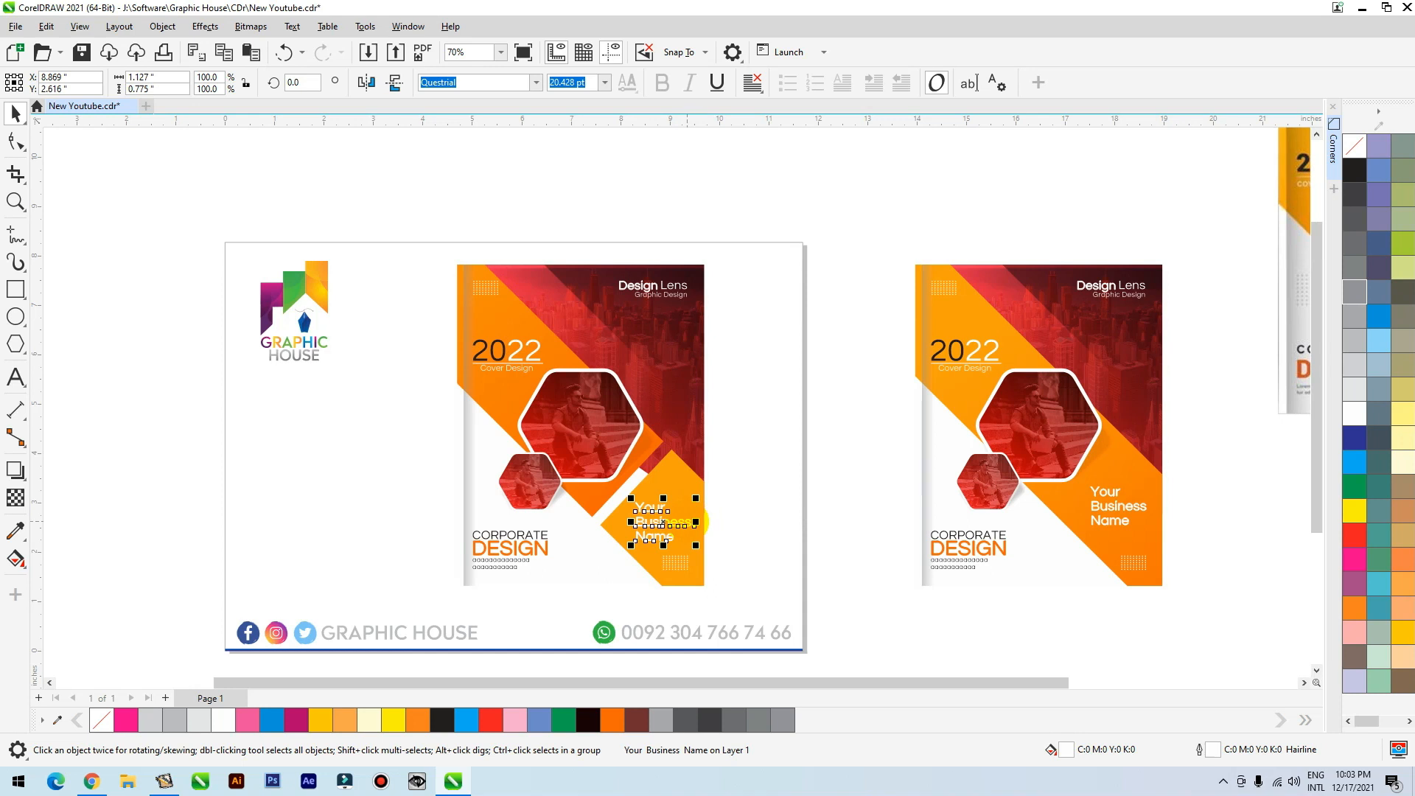
pyautogui.click(546, 479)
pyautogui.moveTo(383, 404); pyautogui.dragTo(582, 526)
pyautogui.press('Delete')
# Group the three parts of the large hexagon photo and reposition the group at about X 7.239, Y 4.473 inches
pyautogui.moveTo(805, 327); pyautogui.dragTo(508, 507)
pyautogui.moveTo(628, 440); pyautogui.dragTo(625, 448)
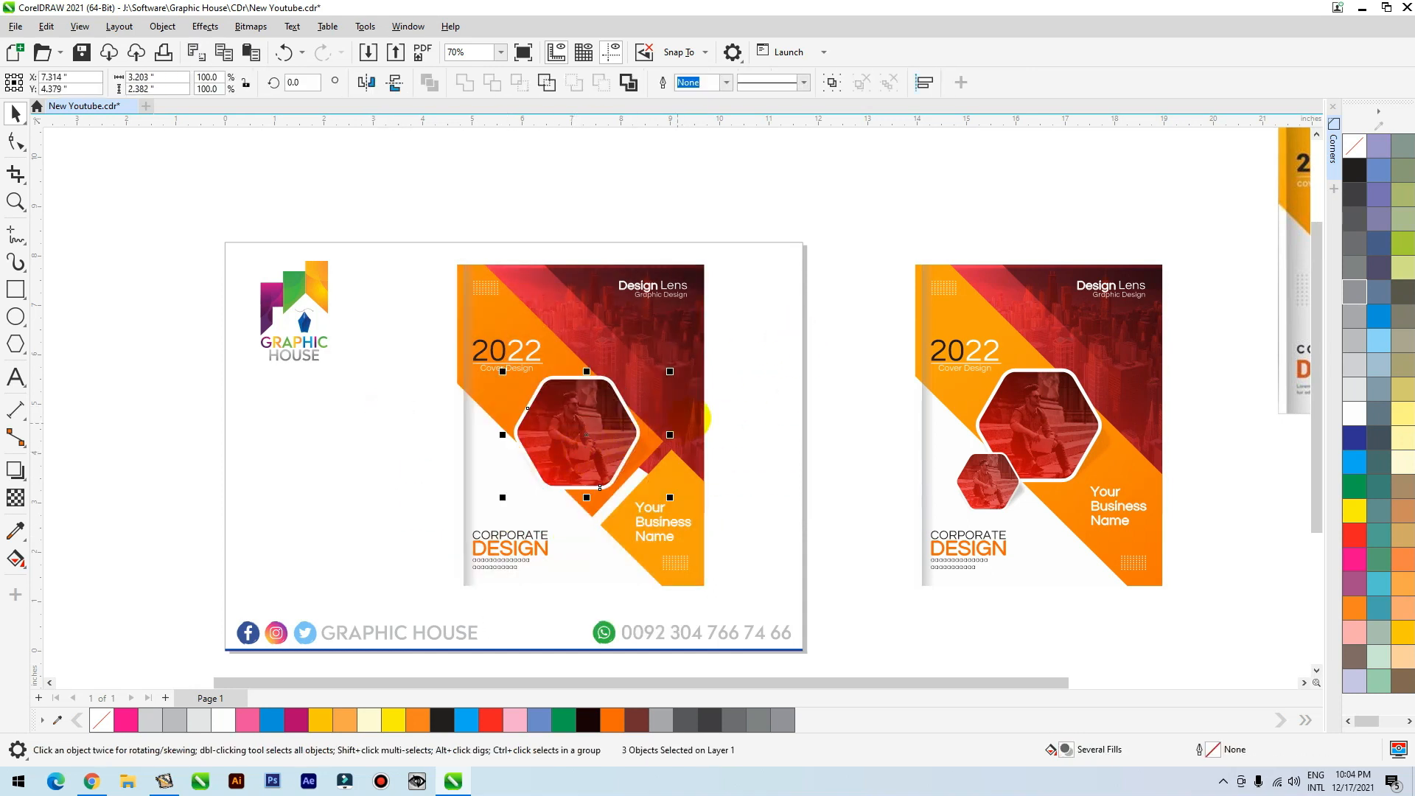
pyautogui.hotkey('ctrl', 'g')
pyautogui.press('F2')
pyautogui.moveTo(831, 297); pyautogui.dragTo(404, 570)
pyautogui.moveTo(658, 355); pyautogui.dragTo(651, 345)
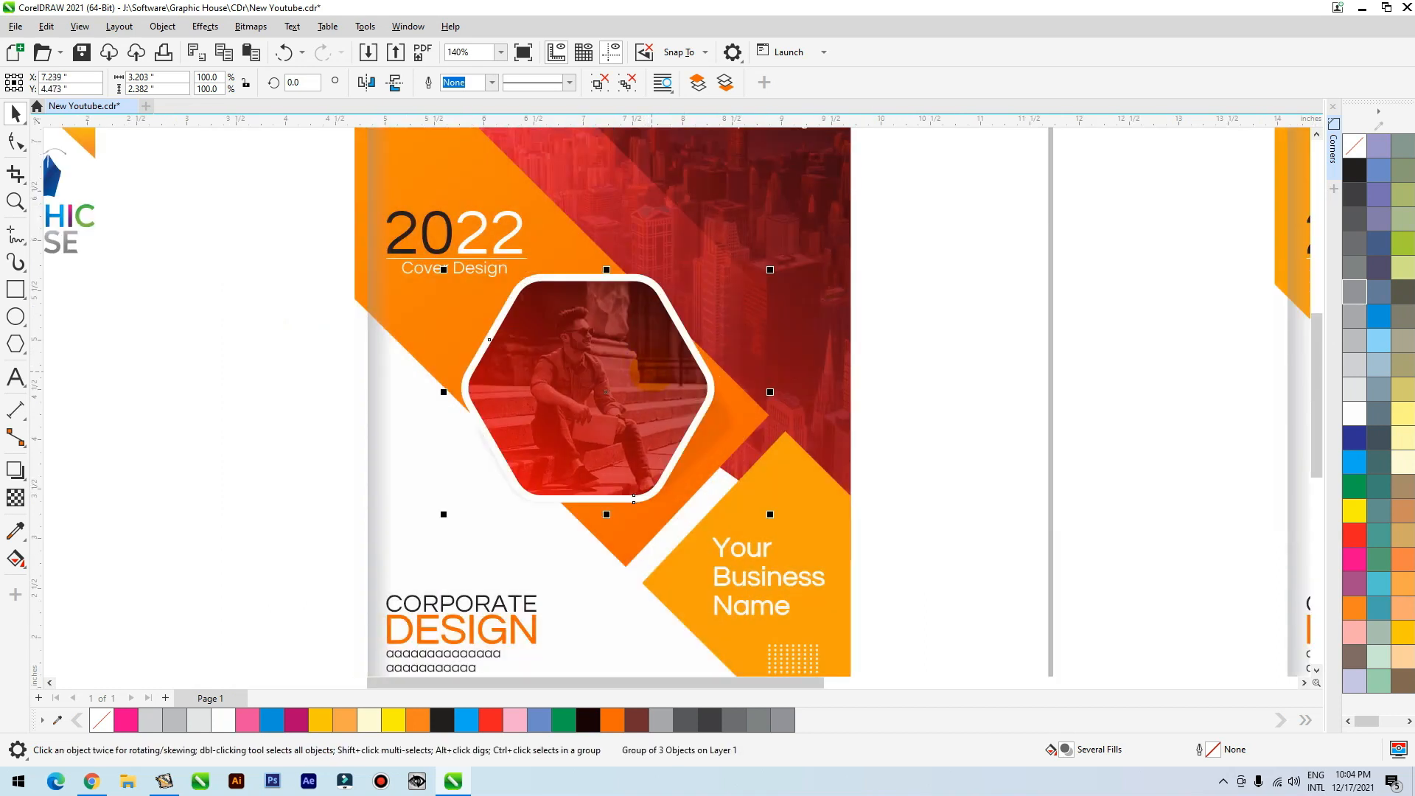
# Place a copy of the split-band orange cover above and to the right of the page
pyautogui.scroll(-2, 700, 443)
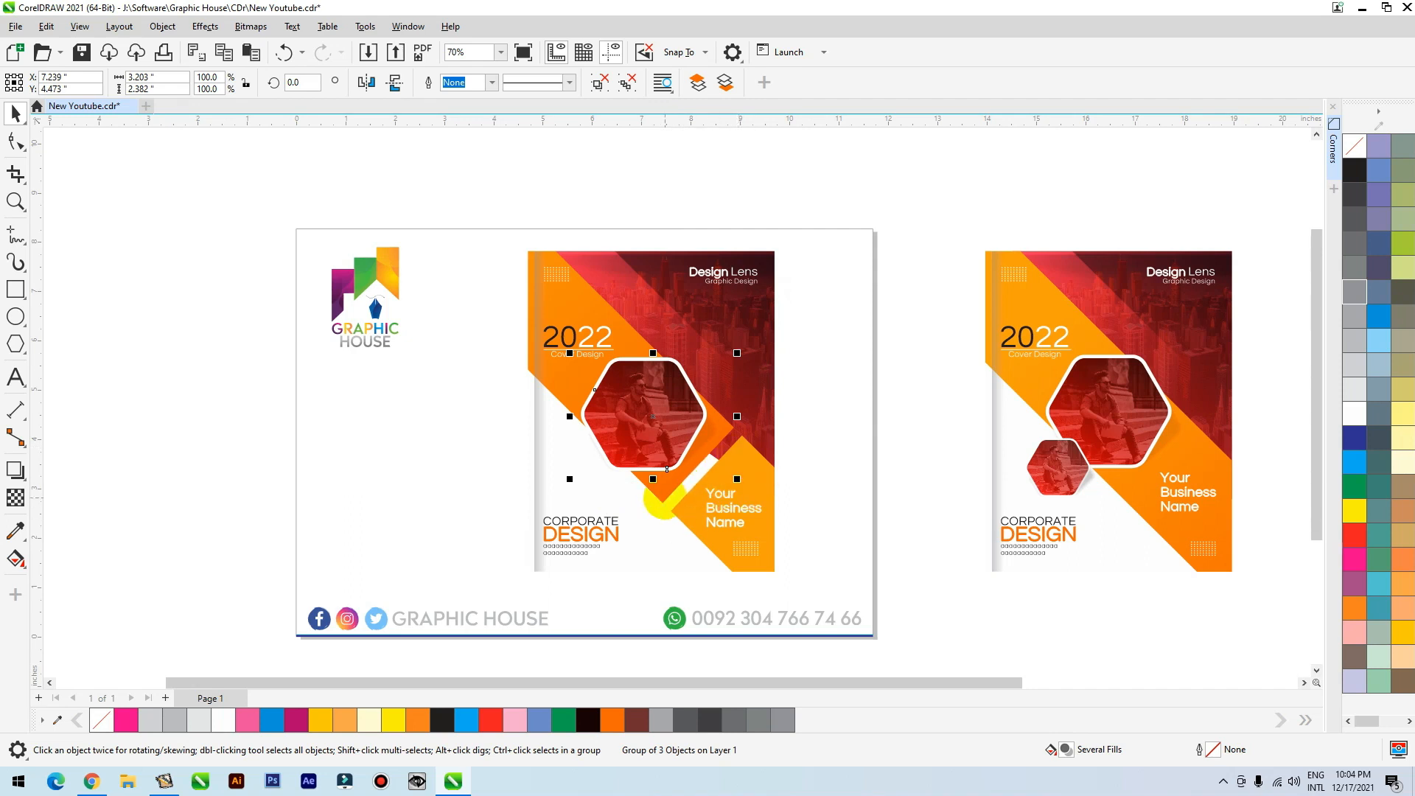
pyautogui.click(795, 496)
pyautogui.click(748, 490)
pyautogui.press('Escape')
pyautogui.scroll(-2, 634, 439)
pyautogui.moveTo(775, 298); pyautogui.dragTo(520, 538)
pyautogui.moveTo(688, 465); pyautogui.dragTo(474, 568)
pyautogui.rightClick(865, 269)
# Inside the page cover's PowerClip, recolor the upper diagonal band with a linear fountain fill between two shades of blue
pyautogui.doubleClick(712, 462)
pyautogui.press('F2')
pyautogui.click(578, 350)
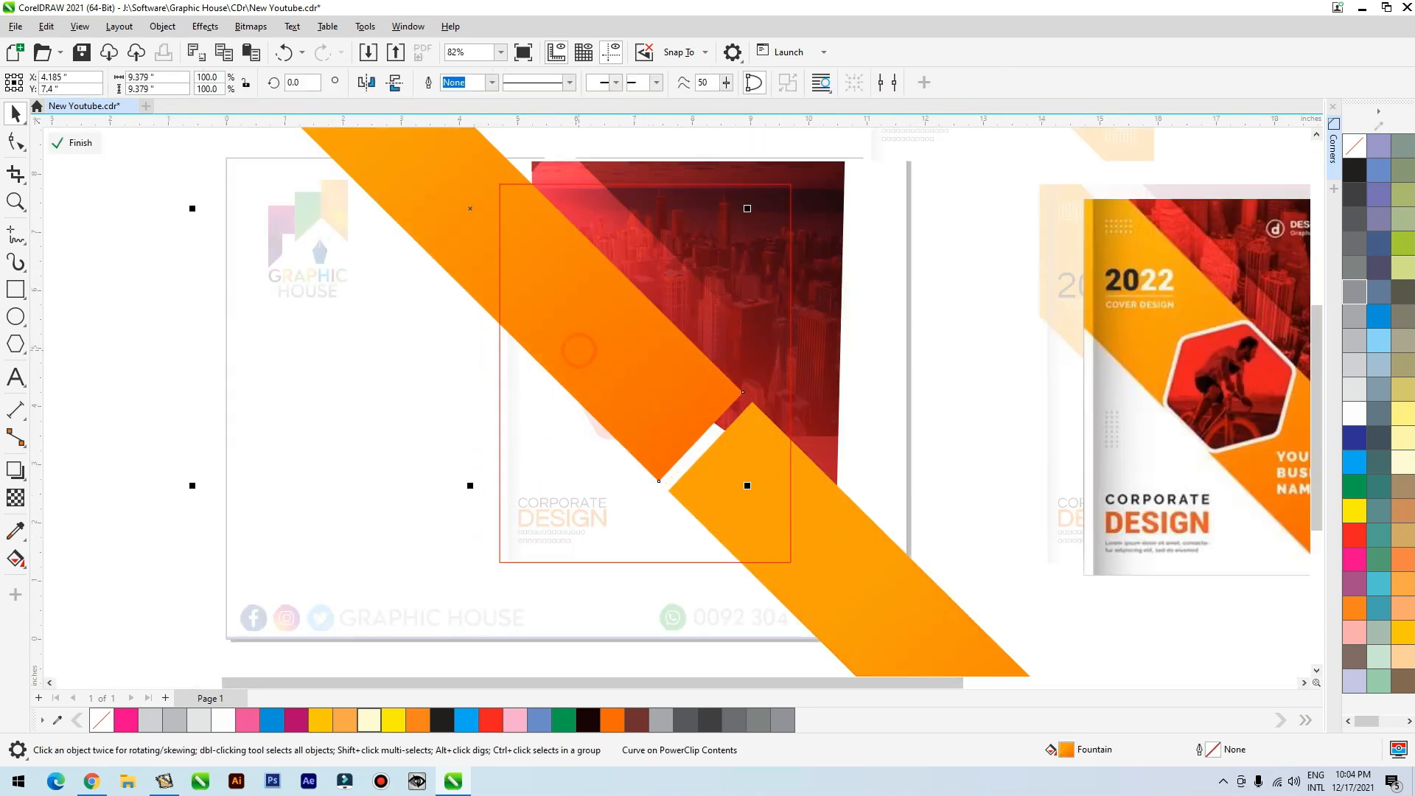
pyautogui.click(1378, 315)
pyautogui.press('g')
pyautogui.moveTo(446, 186); pyautogui.dragTo(680, 458)
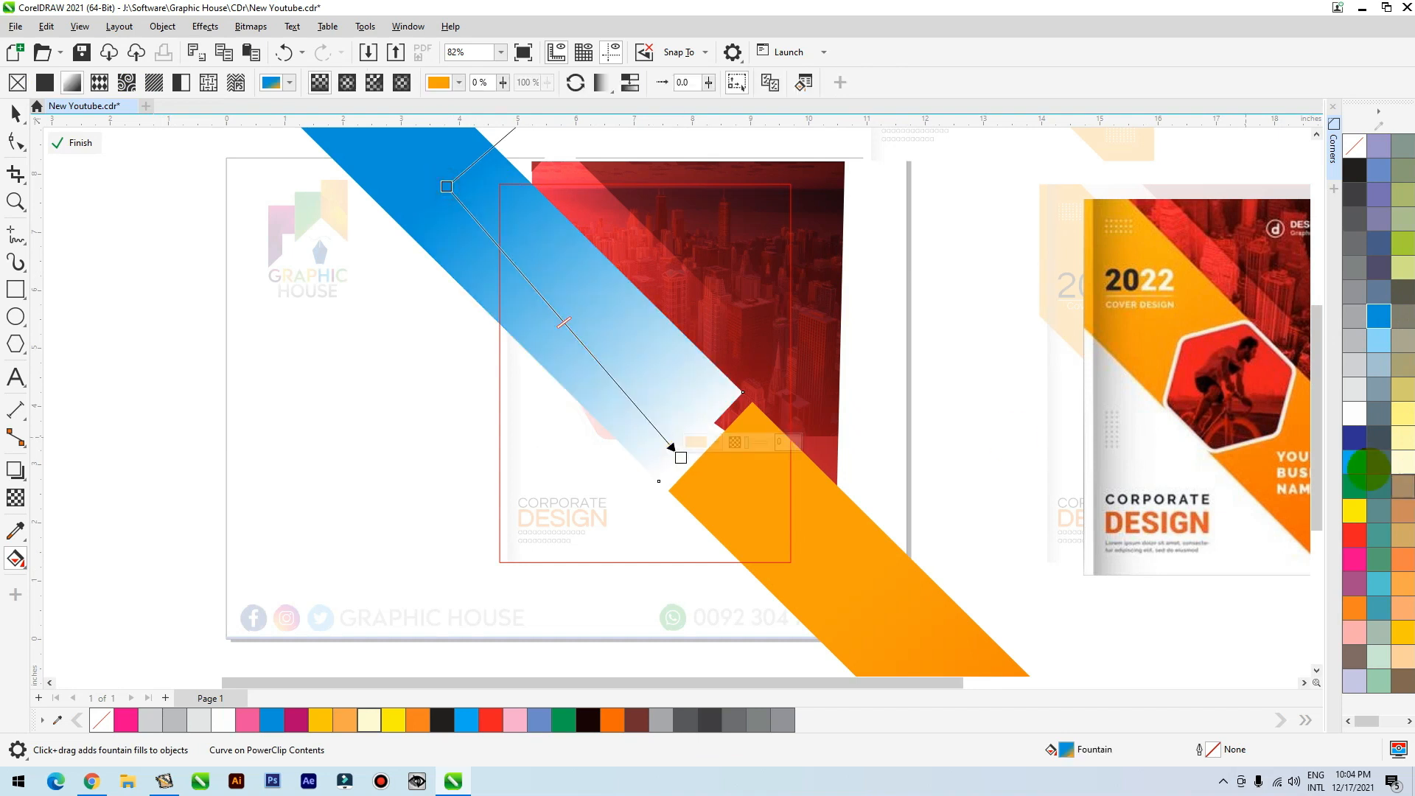
pyautogui.click(1354, 462)
pyautogui.press('space')
# Repeat the blue fountain fill on the lower diagonal band and finish editing the PowerClip
pyautogui.click(820, 562)
pyautogui.hotkey('ctrl', 'r')
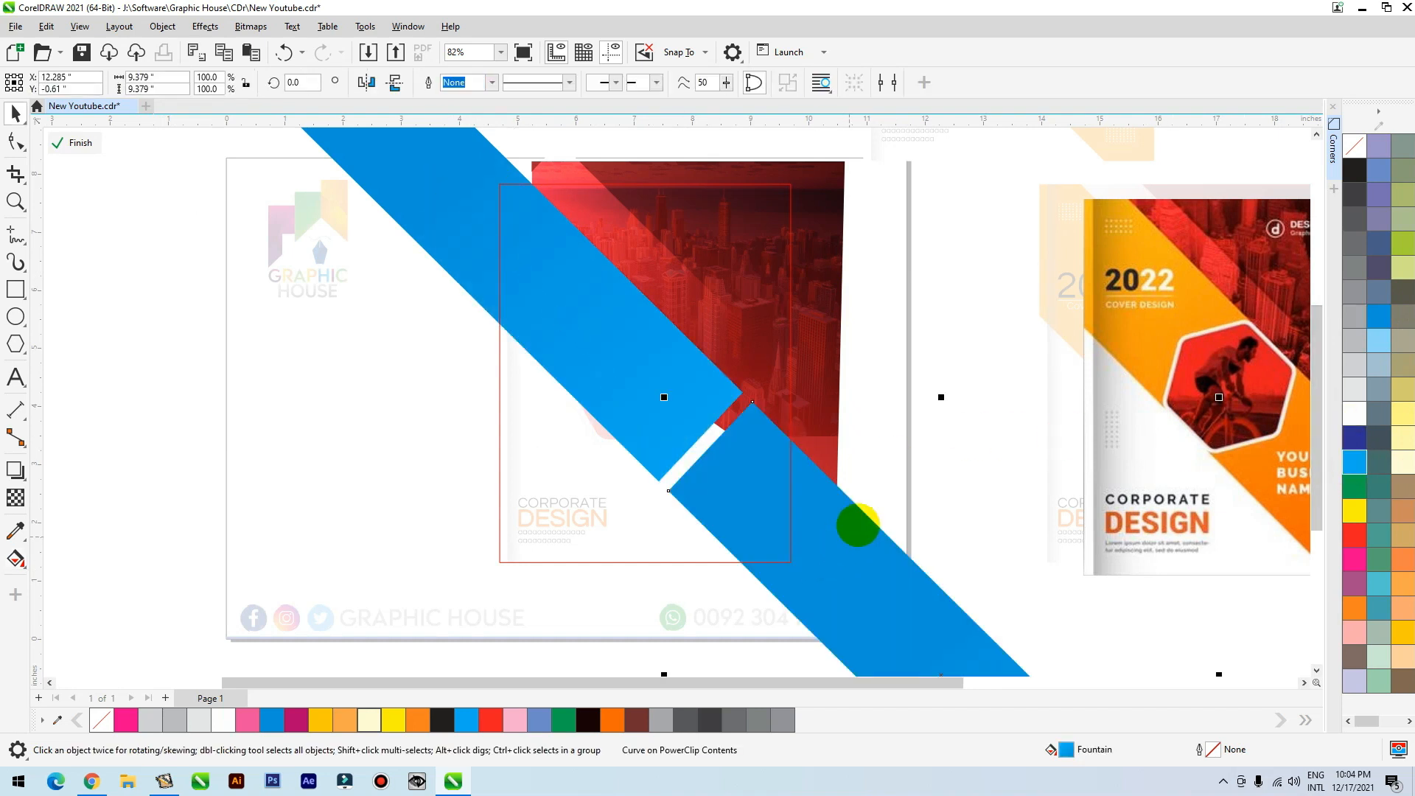
pyautogui.keyDown('ctrl'); pyautogui.click(930, 363); pyautogui.keyUp('ctrl')
# Recolor the DESIGN title text on the page cover blue to match the bands
pyautogui.click(588, 534)
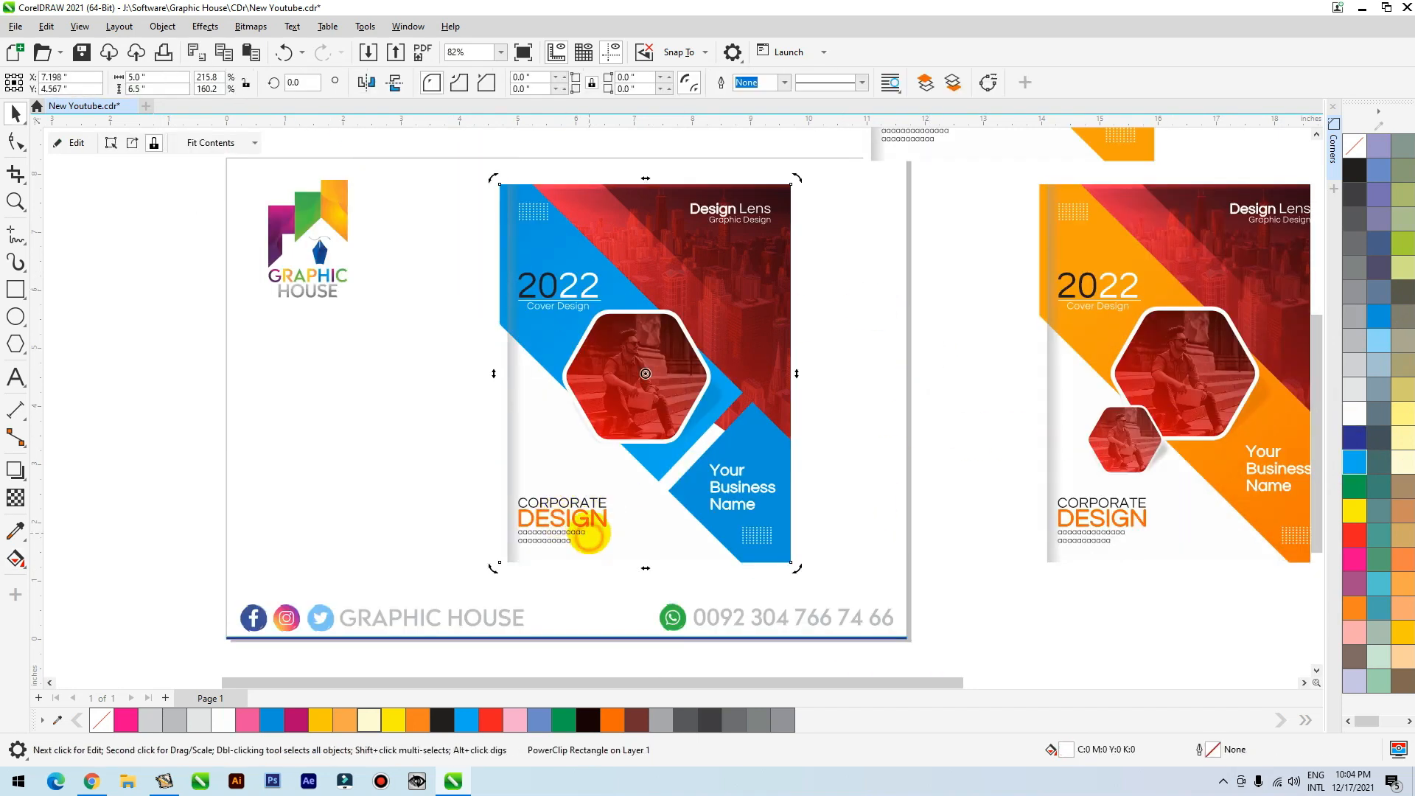
pyautogui.click(587, 532)
pyautogui.keyDown('ctrl'); pyautogui.click(588, 519); pyautogui.keyUp('ctrl')
pyautogui.click(1378, 315)
pyautogui.click(895, 387)
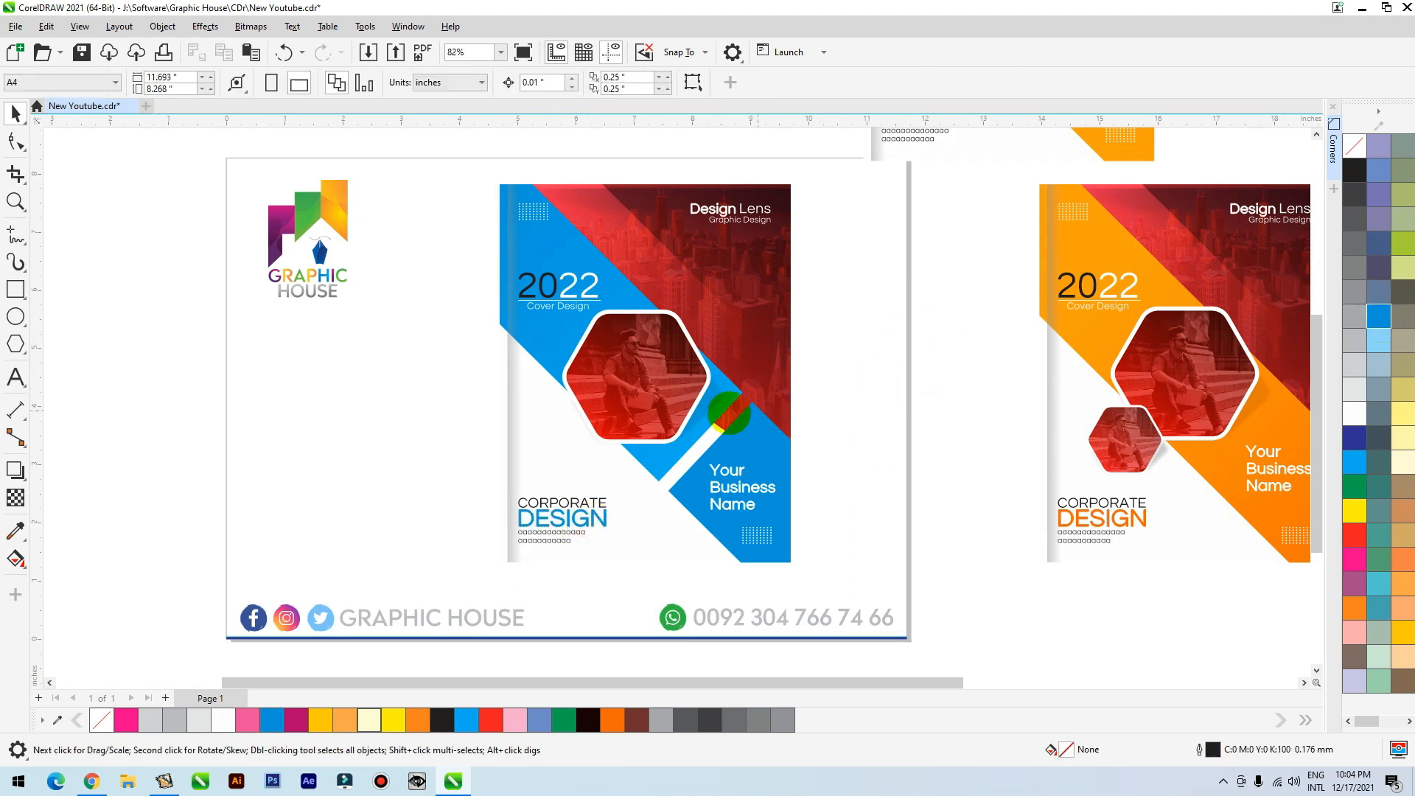
pyautogui.scroll(-3, 593, 451)
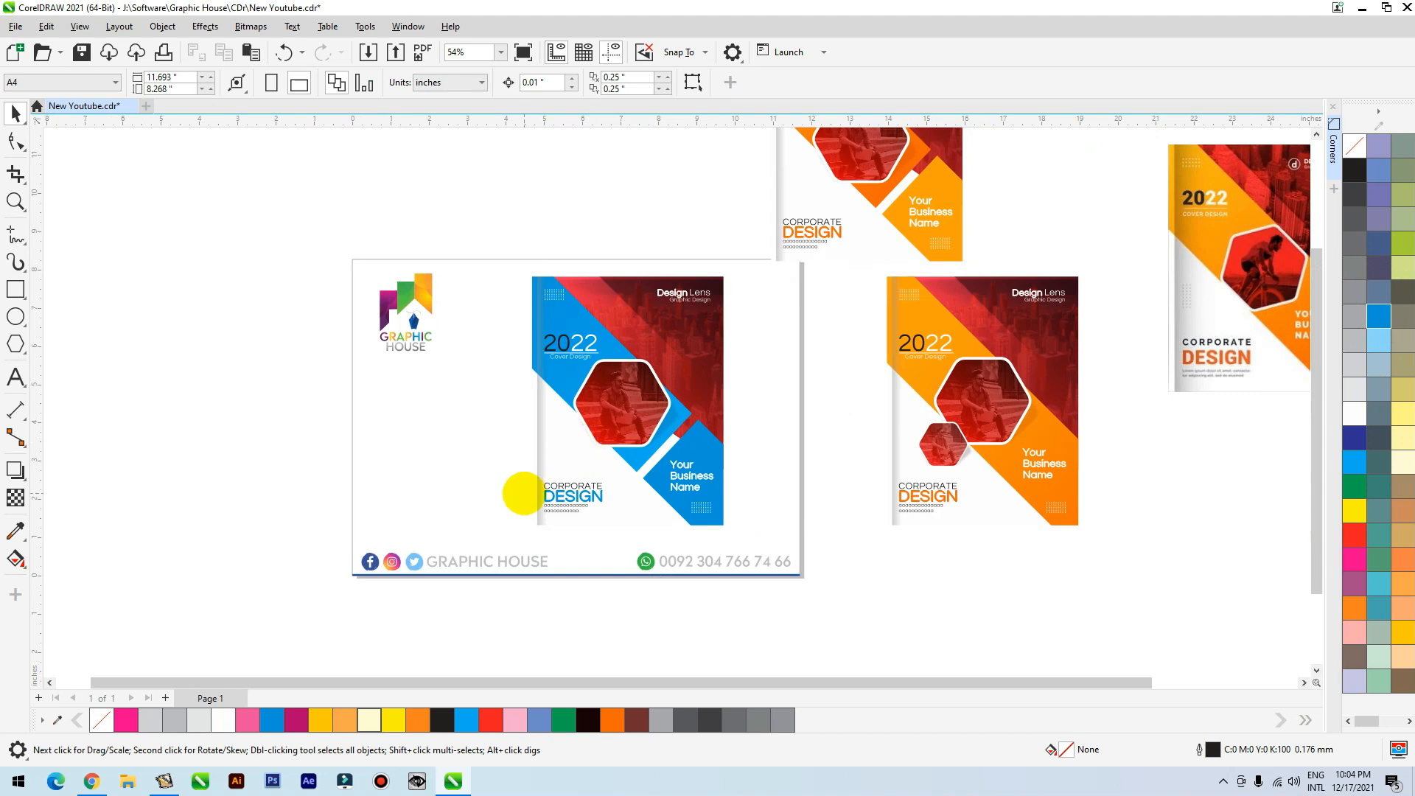